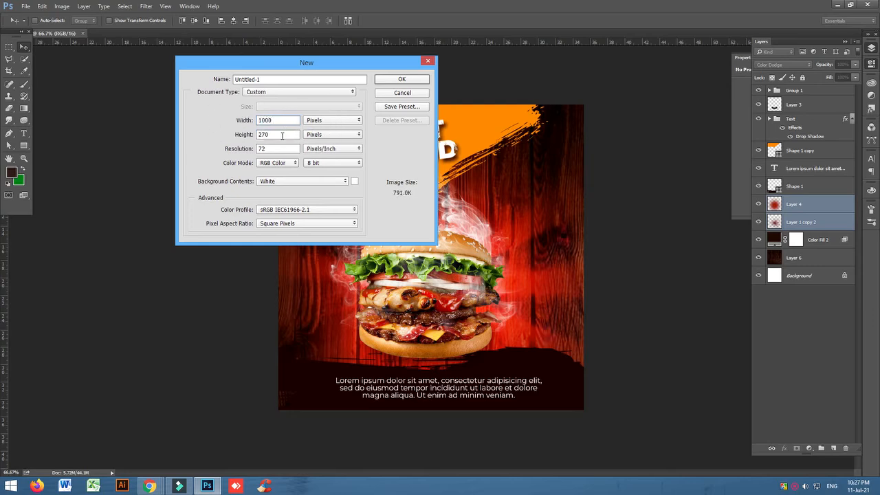
Step: Create a new 1000 × 1000 pixel document at 300 pixels/inch in 16-bit RGB colour with a white background
double_click(282, 135)
type("1000")
double_click(281, 149)
type("2")
key("BackSpace")
type("30")
left_click(344, 162)
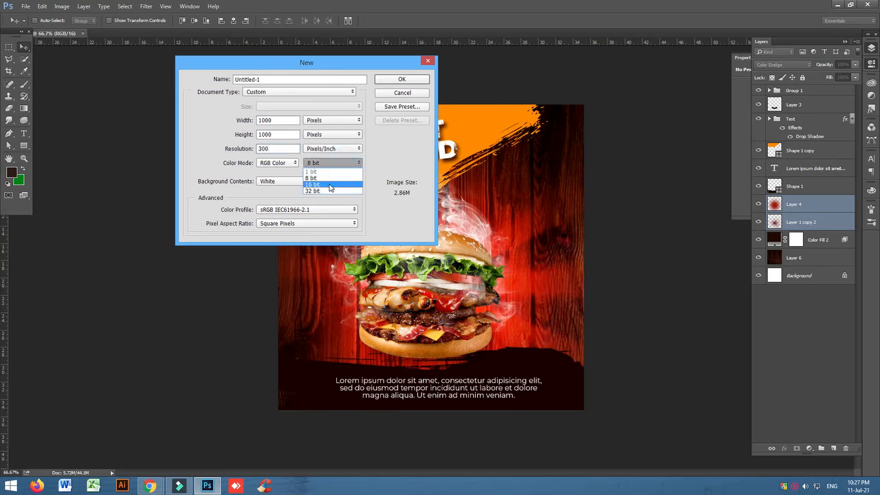
left_click(332, 175)
left_click(399, 79)
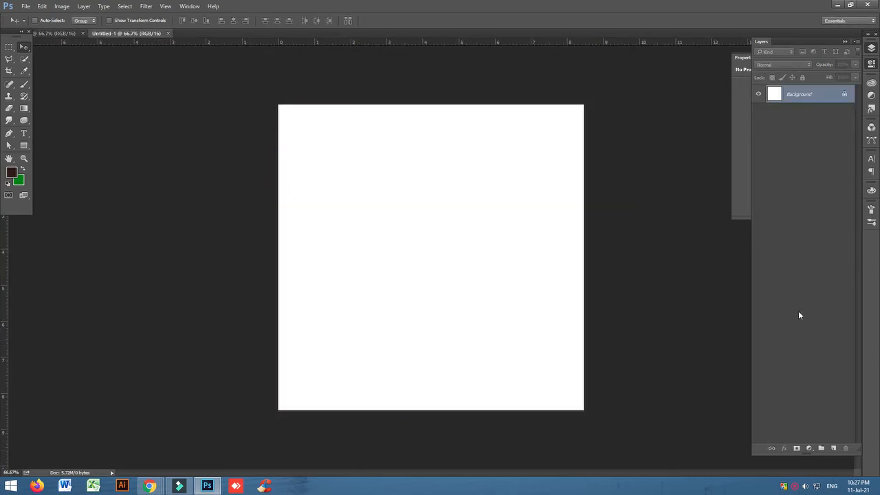
Step: Add a Solid Color fill layer in dark maroon #420900 above the background
left_click(809, 447)
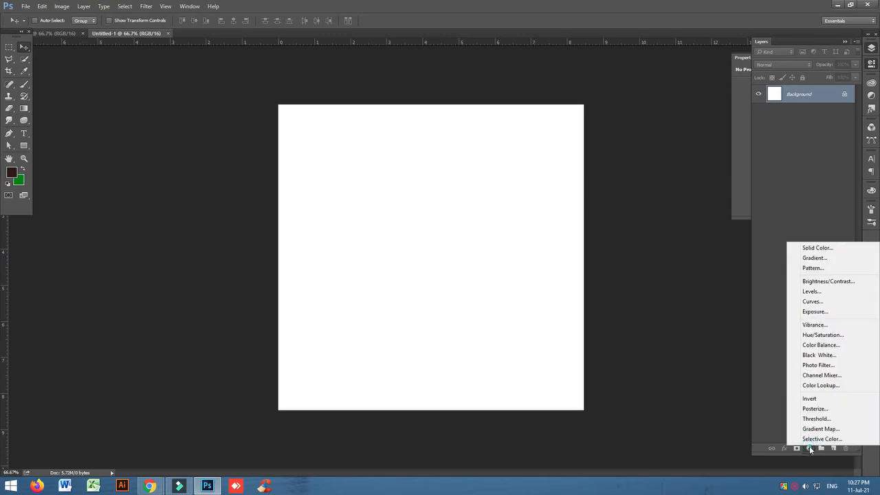
left_click(820, 247)
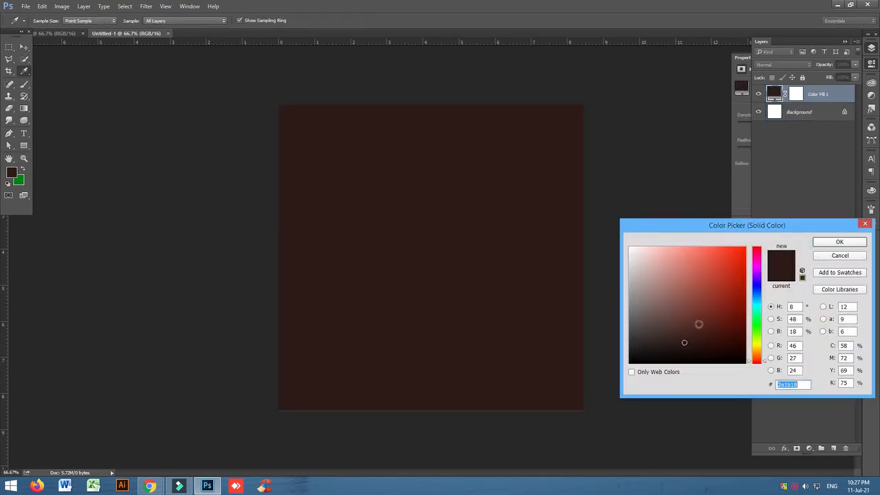
left_click_drag(742, 317, 753, 336)
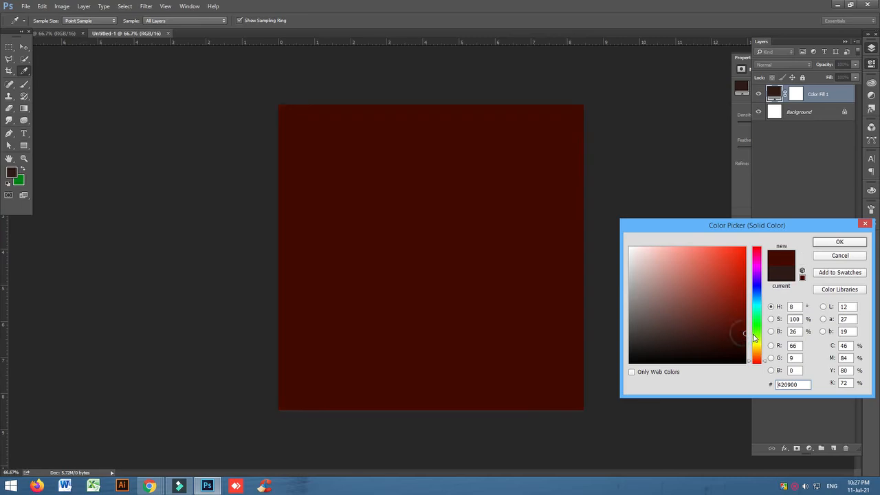
left_click(835, 242)
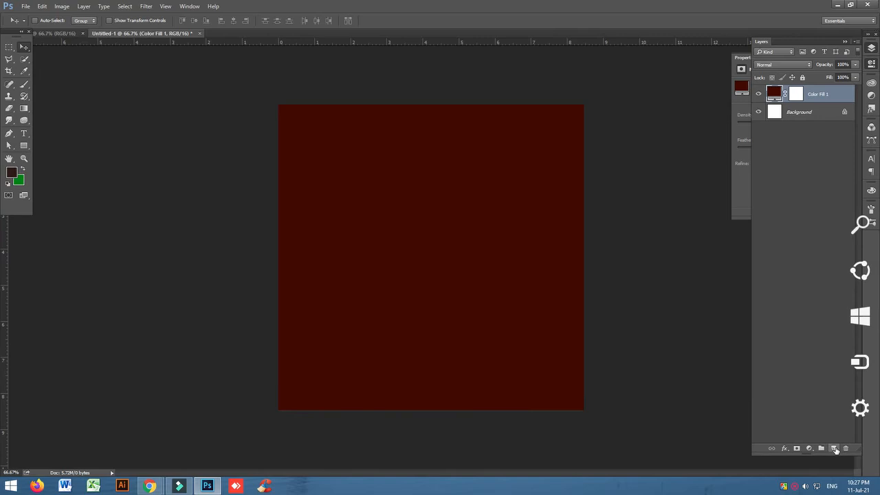
Step: Add a second Solid Color fill layer above the first in a lighter dark red, #6a0e00
left_click(808, 448)
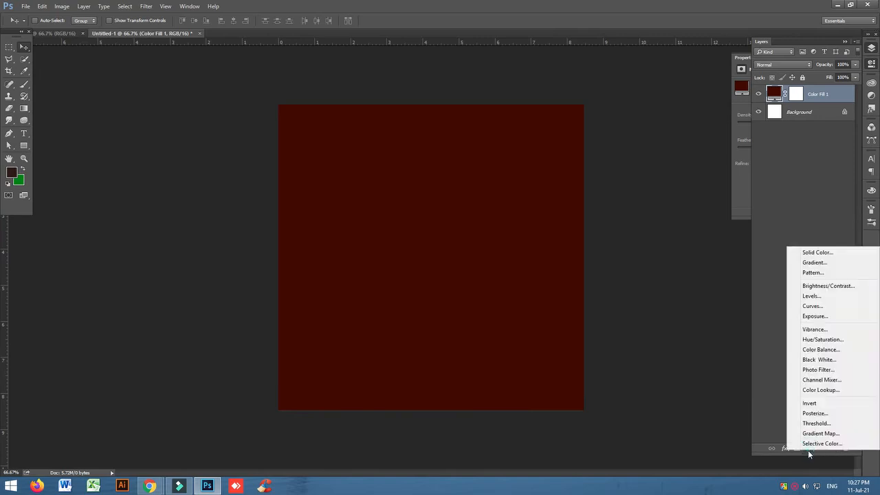
left_click(824, 253)
left_click(744, 314)
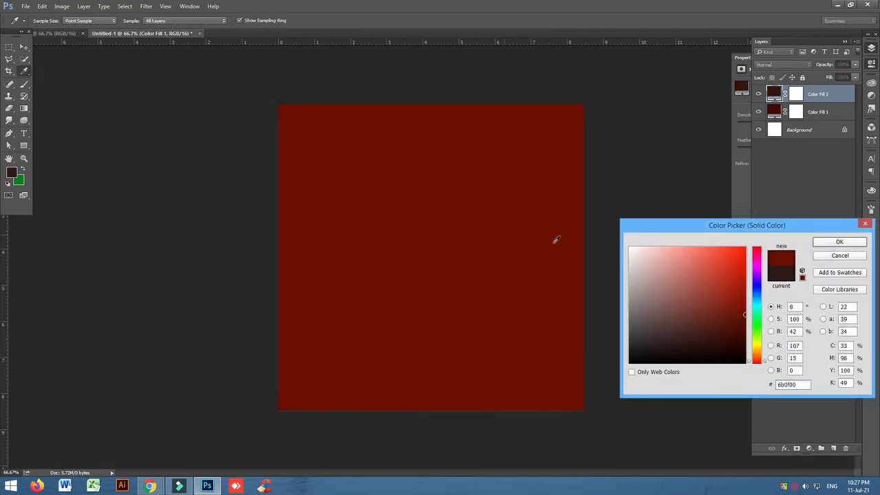
left_click(742, 291)
left_click(743, 301)
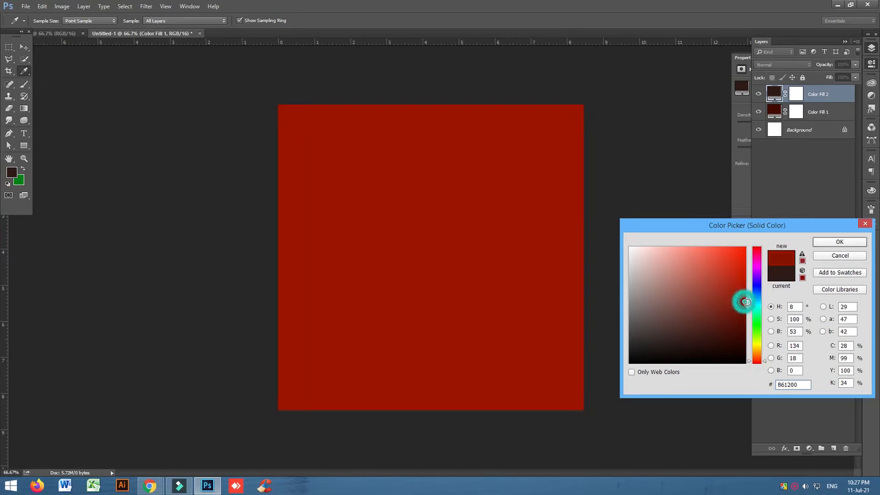
left_click(744, 314)
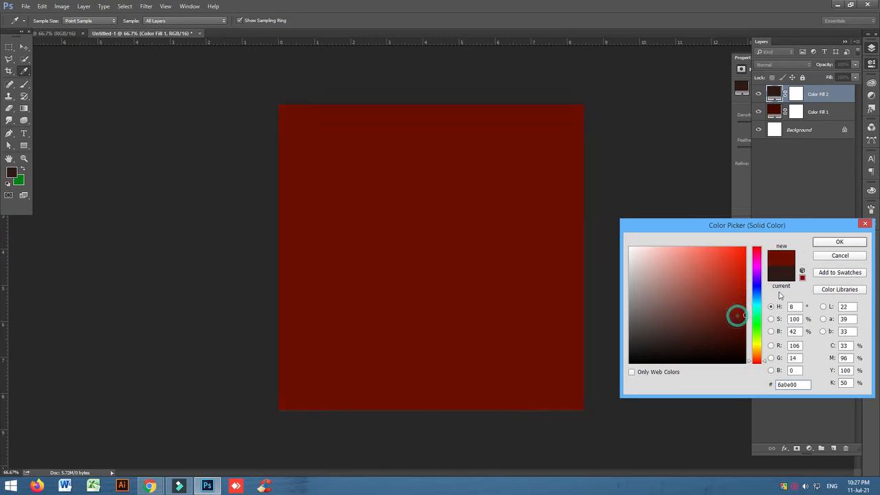
left_click(839, 241)
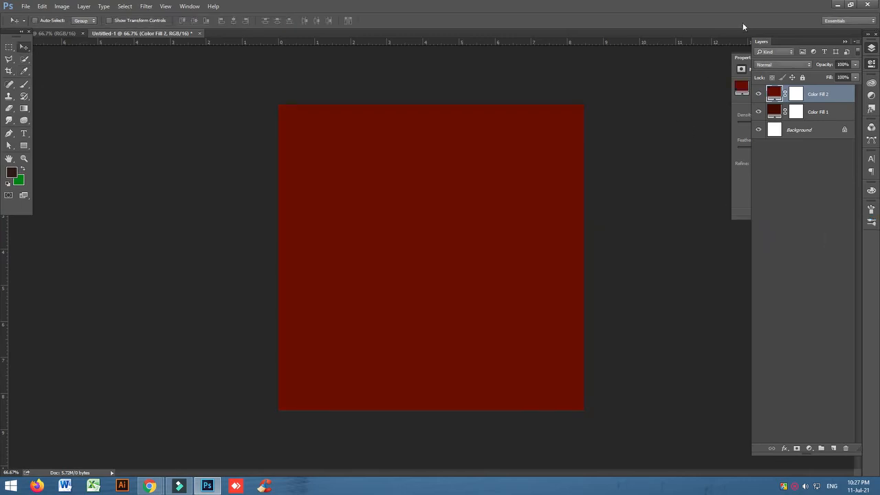
Step: Change the Color Fill 2 layer's colour to #7d1100 and toggle its visibility to compare it with the layer below
double_click(773, 93)
left_click(744, 307)
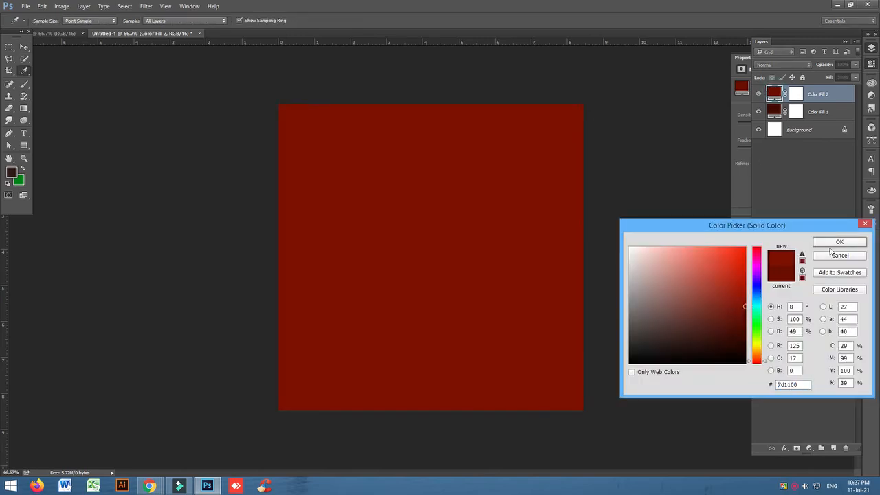
left_click(834, 242)
left_click(759, 93)
left_click(758, 94)
left_click(758, 94)
left_click(758, 93)
Step: Fill the Color Fill 2 layer mask with black and toggle the layer's visibility to check it
left_click(795, 94)
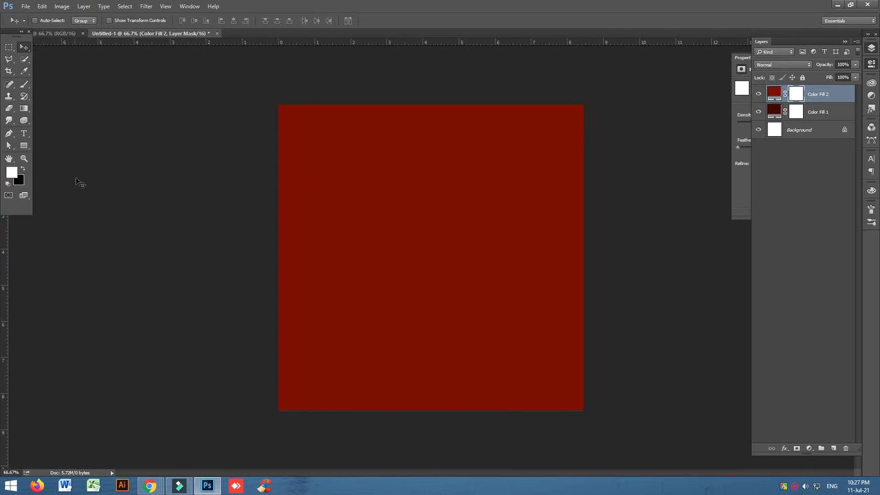
left_click(22, 170)
key("alt+BackSpace")
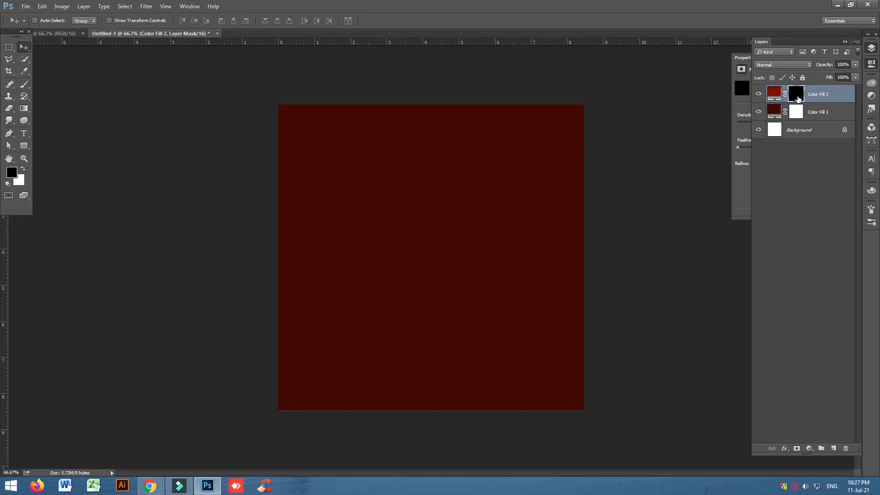
left_click(757, 94)
left_click(758, 95)
Step: Set up the Brush tool with a soft round tip at 0% hardness and a size of about 1801 px
left_click(23, 85)
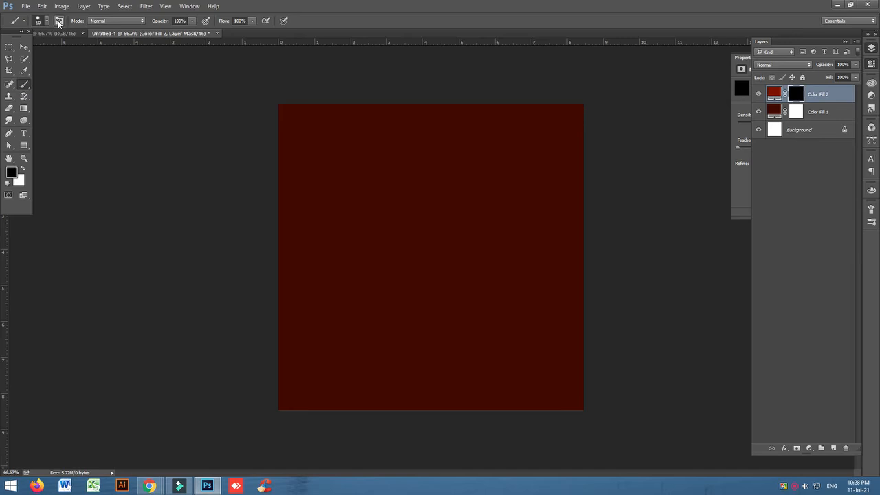
left_click(59, 21)
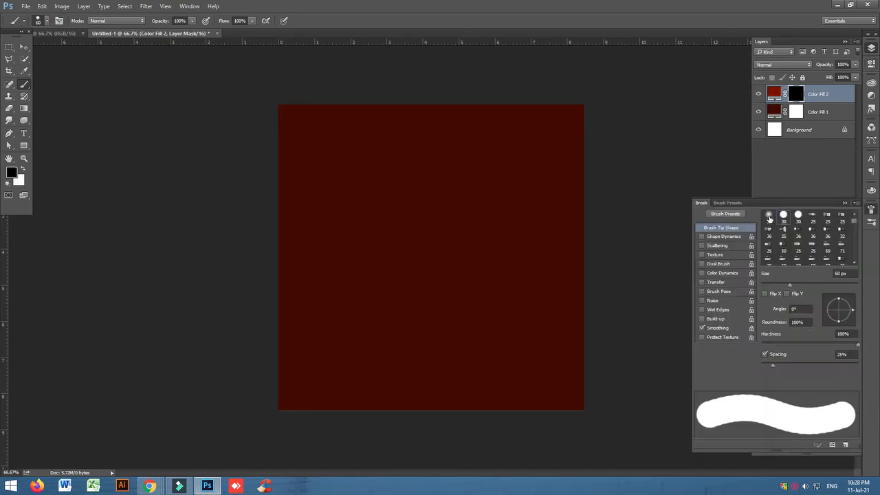
left_click(769, 216)
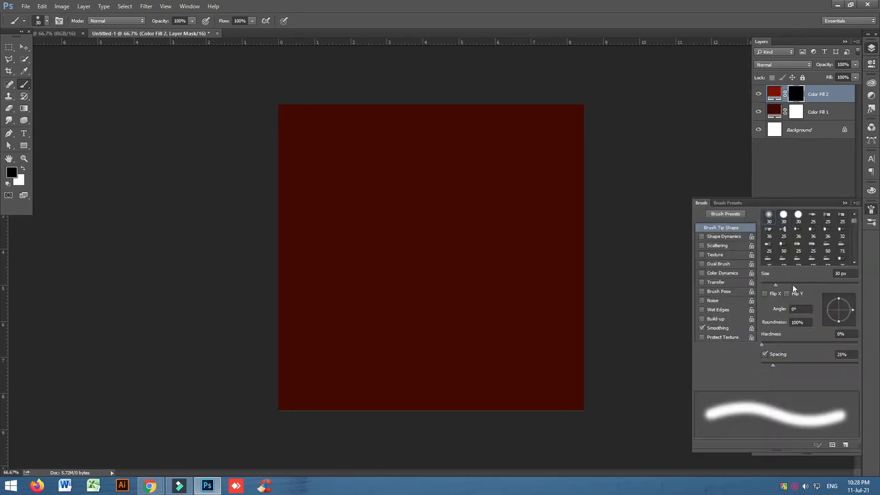
left_click_drag(775, 284, 801, 285)
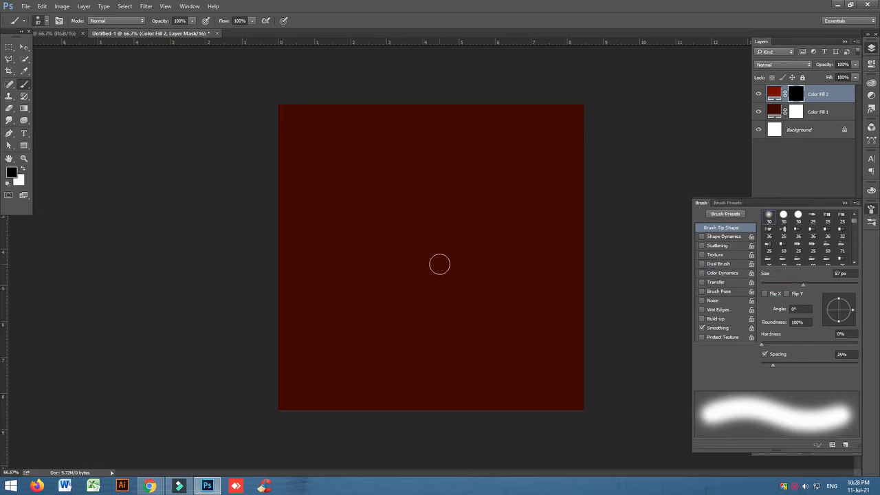
key("Return")
left_click(820, 284)
left_click(843, 283)
left_click_drag(852, 287, 852, 285)
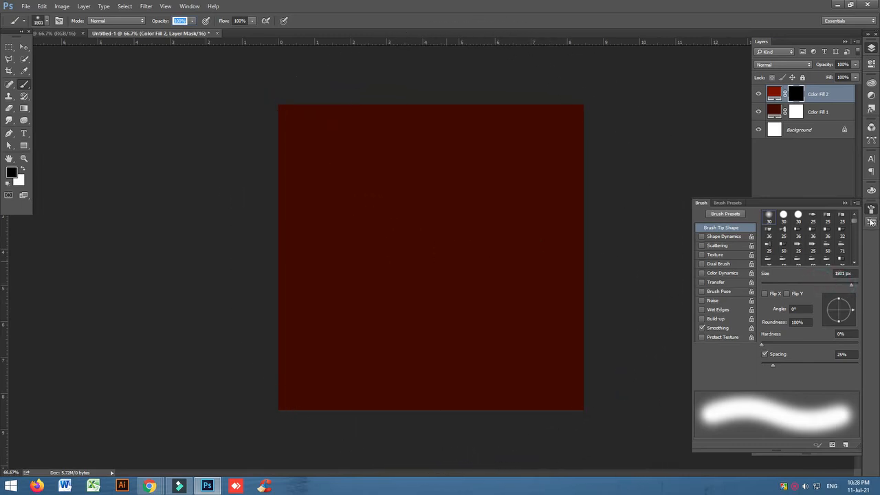
left_click(844, 202)
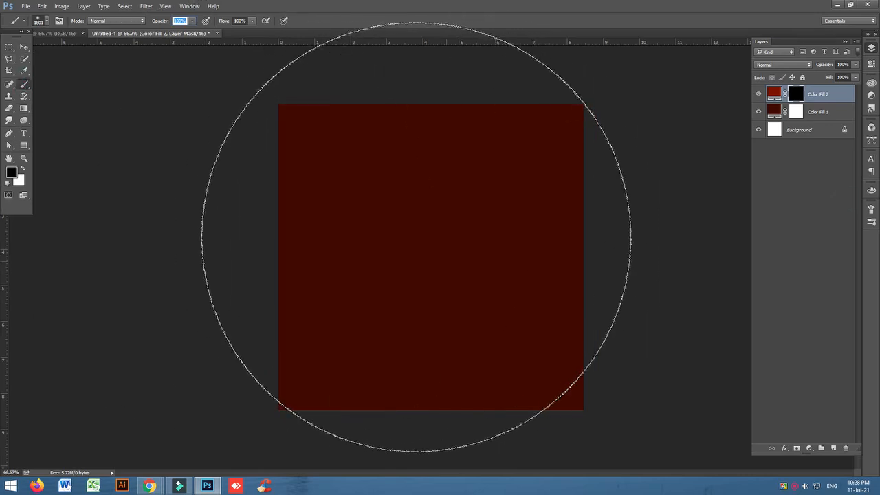
type("1")
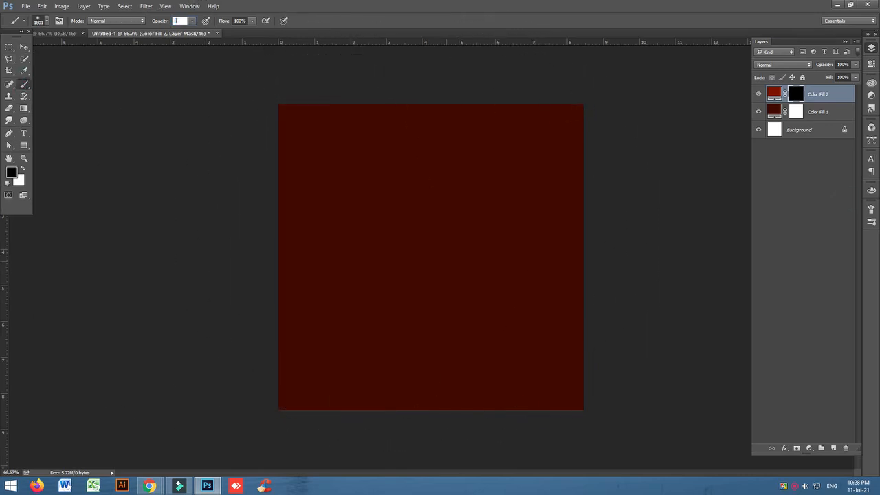
type("----")
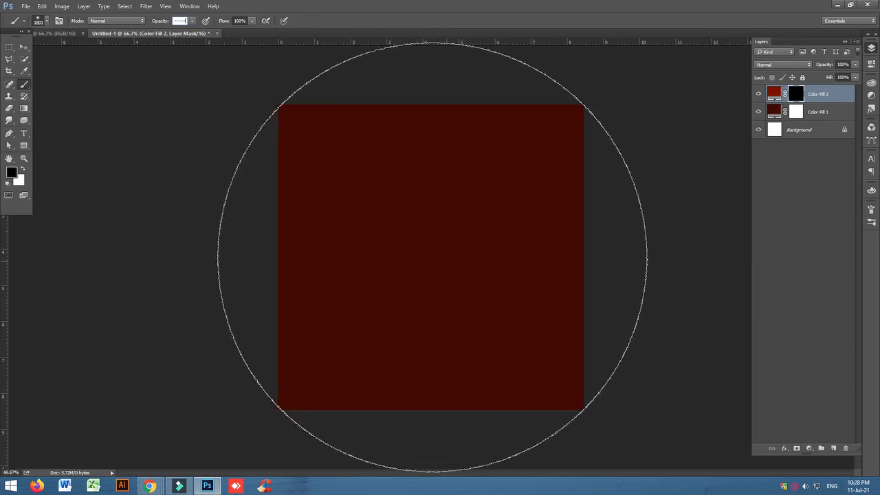
left_click(49, 24)
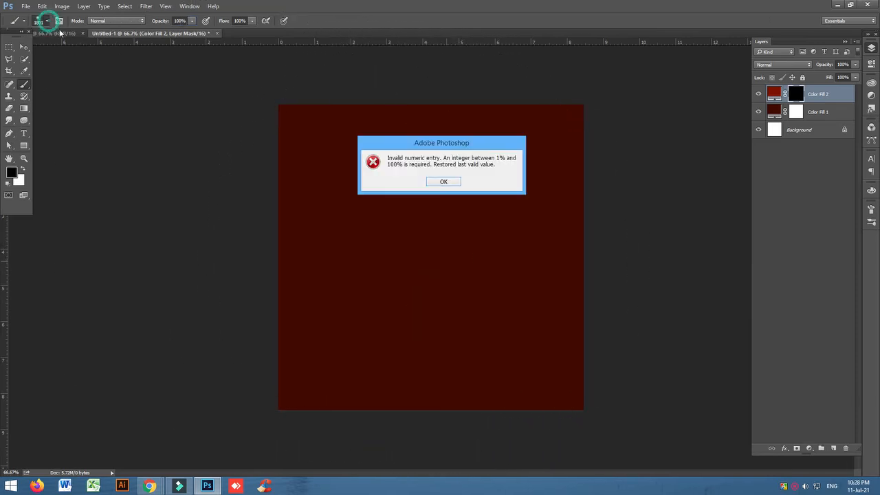
left_click(444, 178)
left_click(46, 22)
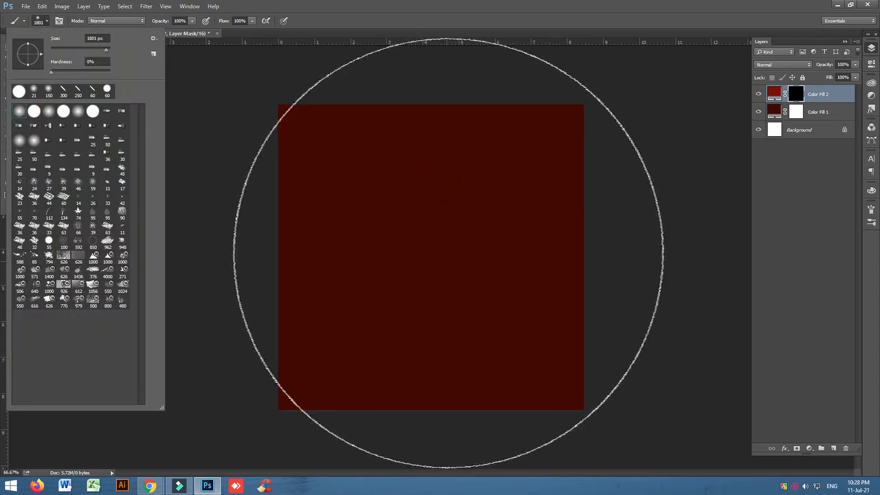
left_click(427, 238)
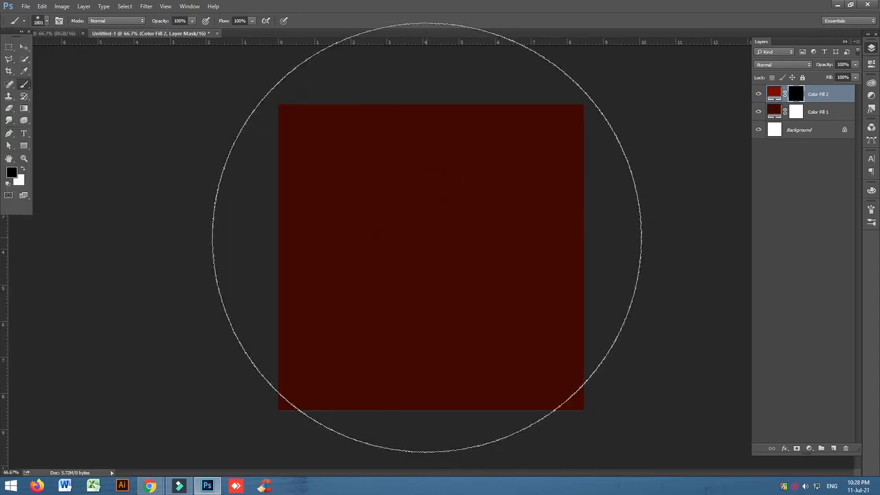
Step: Reduce the soft brush size to 900 px
key("bracketleft")
key("bracketleft")
key("bracketleft")
key("bracketleft")
key("bracketleft")
key("bracketleft")
key("bracketleft")
key("bracketleft")
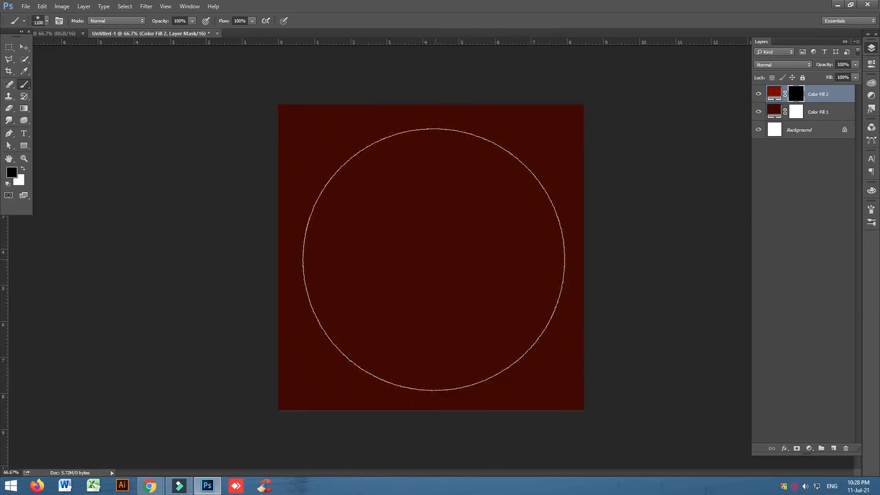
key("bracketleft")
key("bracketright")
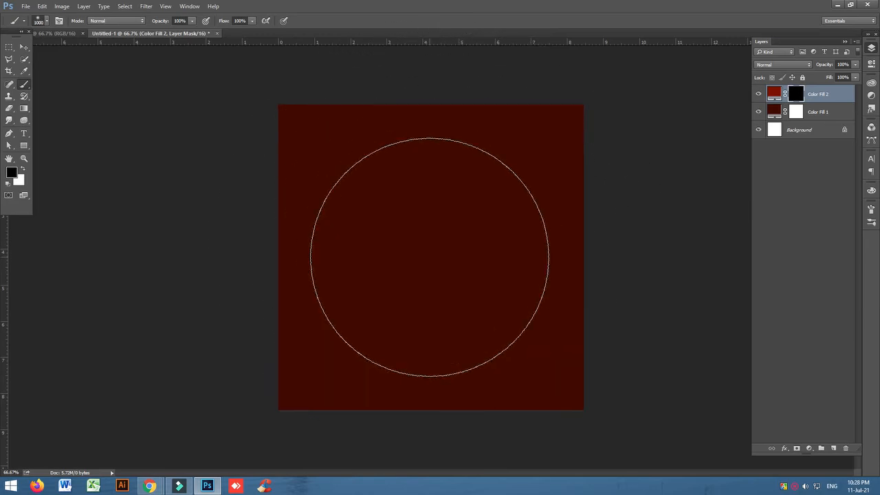
key("bracketleft")
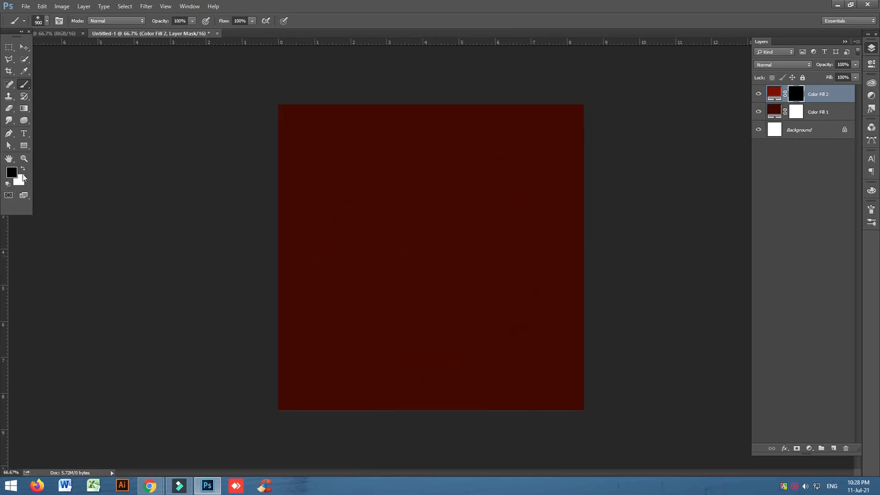
Step: Paint two white soft dabs in the centre of the Color Fill 2 mask to form a red radial glow
left_click(24, 169)
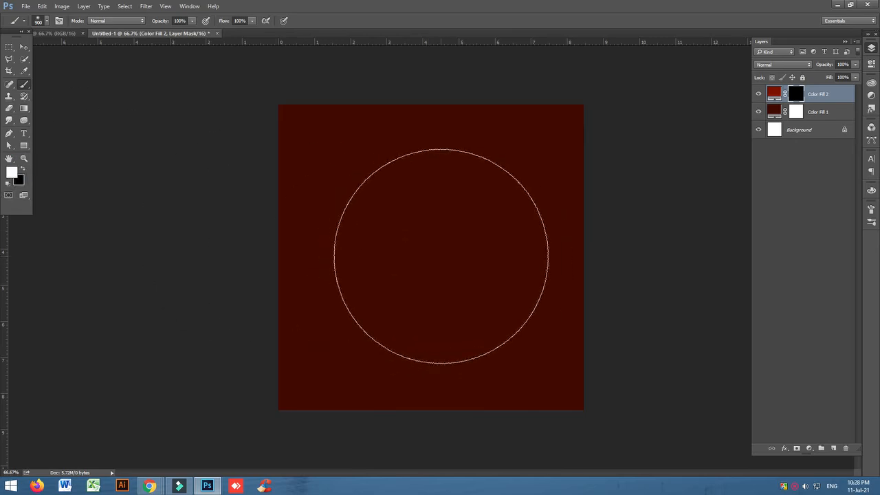
left_click(433, 255)
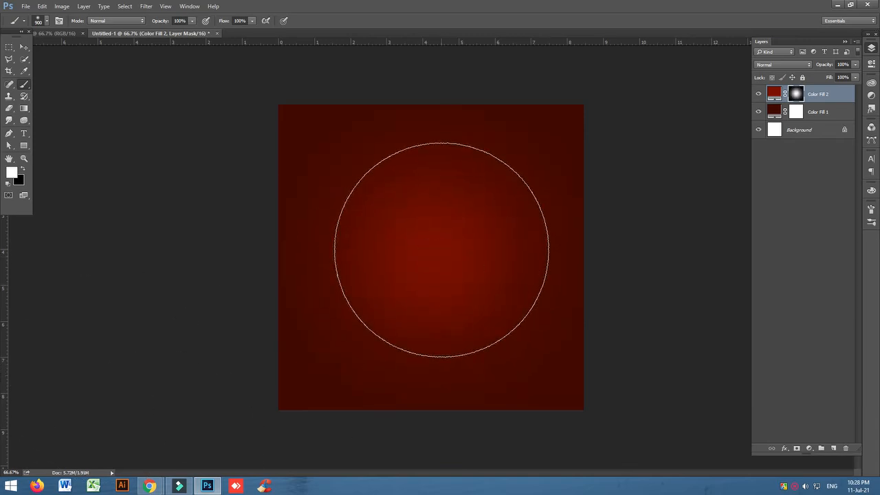
left_click(430, 250)
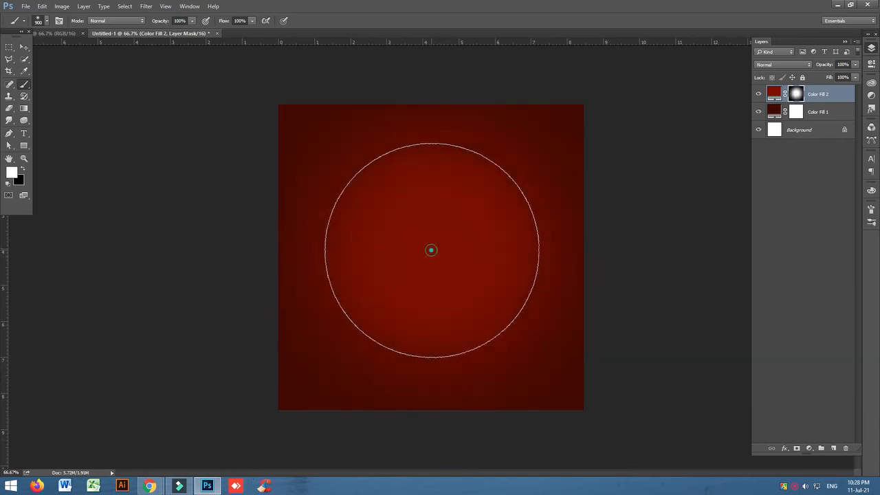
left_click(24, 47)
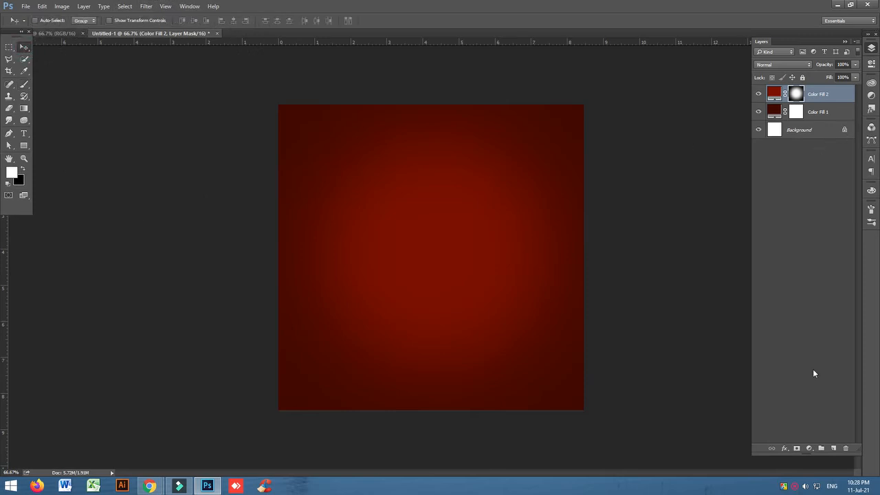
left_click(807, 447)
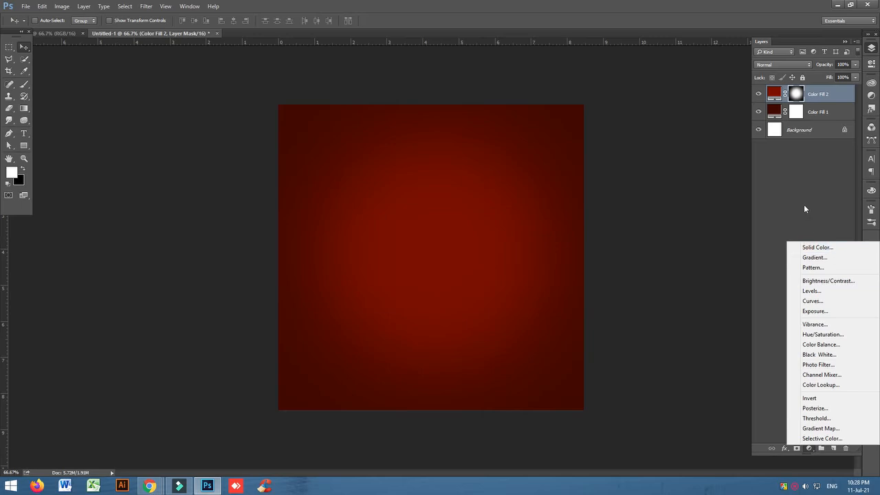
left_click(800, 199)
left_click(795, 94)
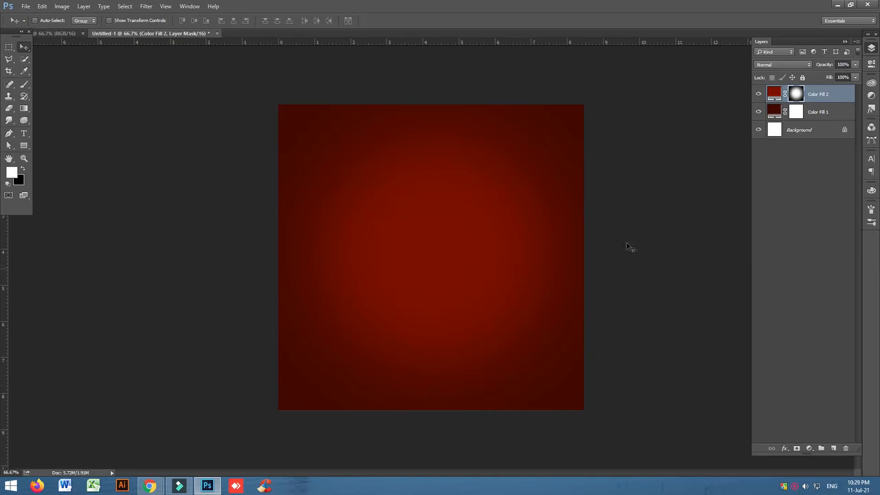
Step: Select the layer mask of the Color Fill 1 layer
left_click(775, 112)
left_click(796, 111)
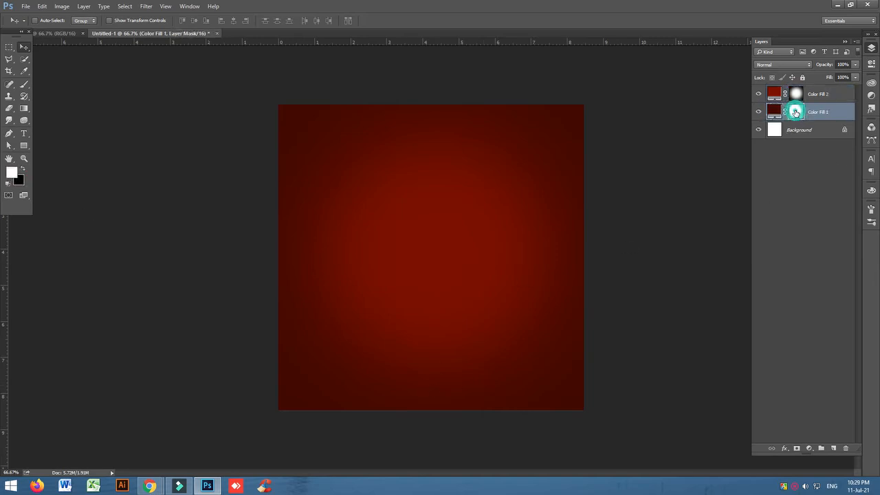
Step: Swap the foreground and background colours and fill the Color Fill 1 mask alternately with black and white, finishing on white
left_click(23, 170)
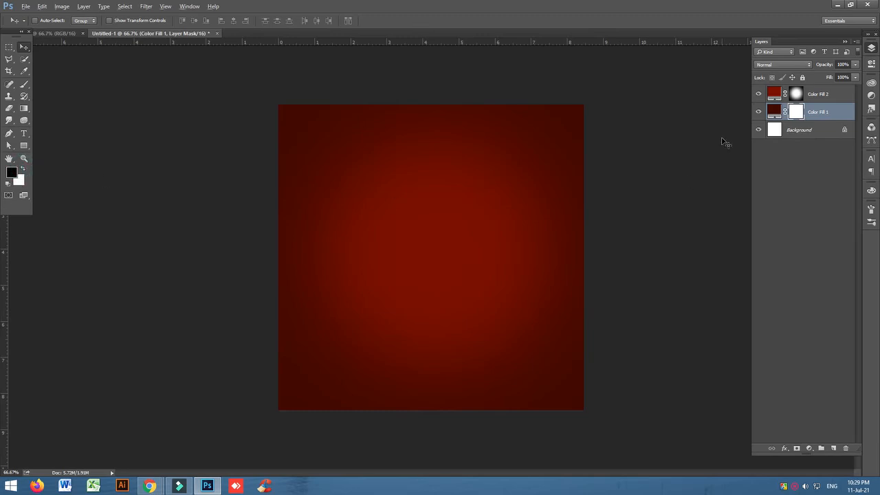
key("alt+BackSpace")
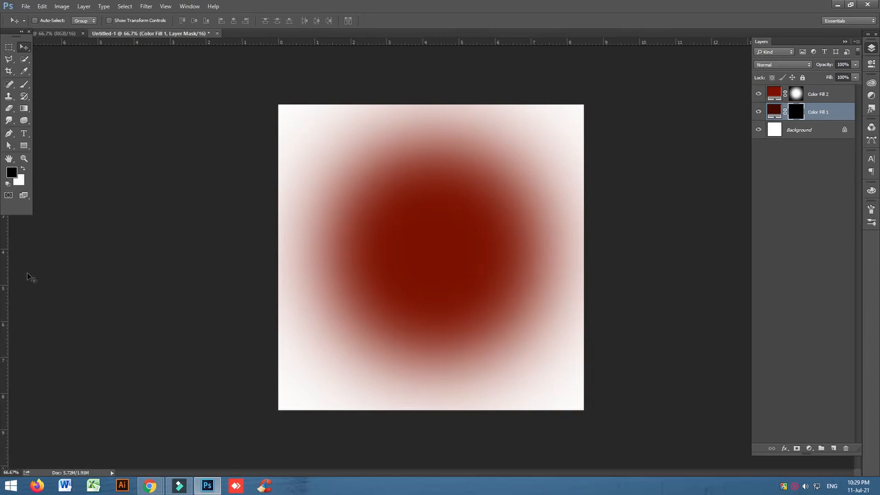
key("ctrl+BackSpace")
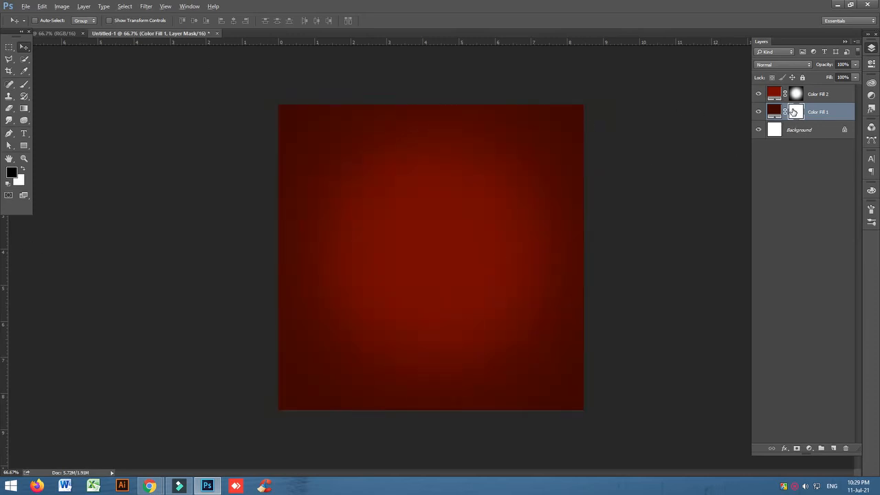
key("alt+BackSpace")
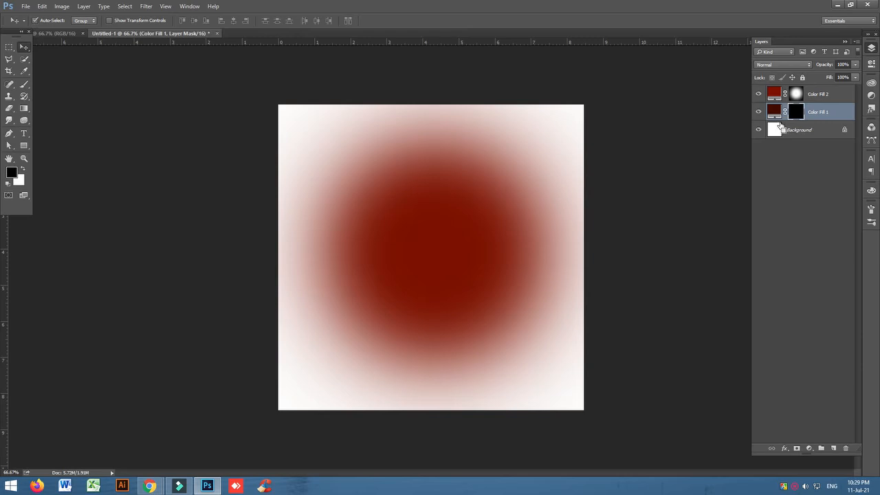
key("ctrl+BackSpace")
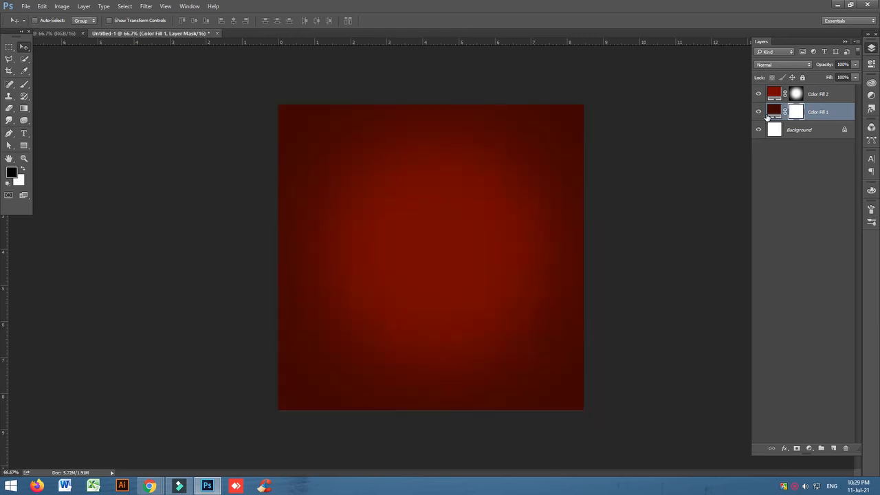
Step: Draw black-to-white linear gradients across the canvas on the Color Fill 1 mask, ending with a vertical one from the upper edge
left_click(24, 109)
left_click(53, 22)
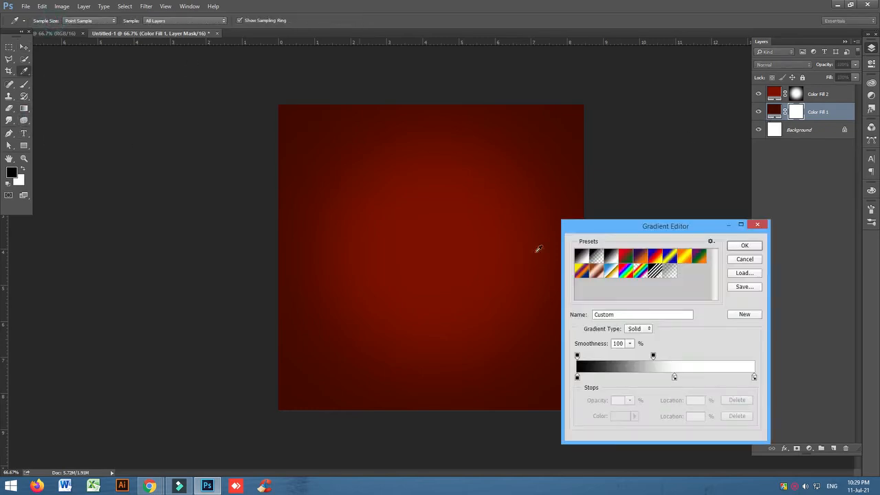
left_click(742, 246)
left_click_drag(281, 109, 595, 419)
left_click_drag(450, 107, 450, 397)
Step: Draw radial gradients on the Color Fill 1 mask, one outward from the canvas centre and one from the upper-right corner
left_click(96, 20)
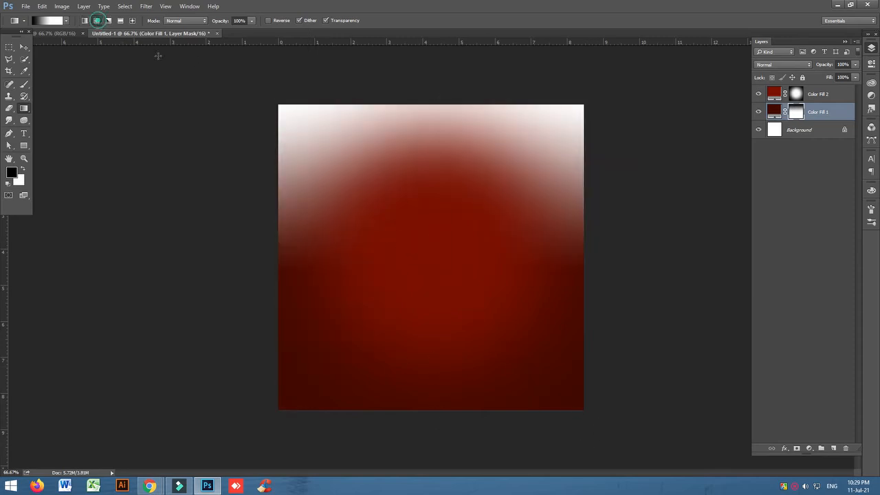
left_click_drag(433, 255, 546, 155)
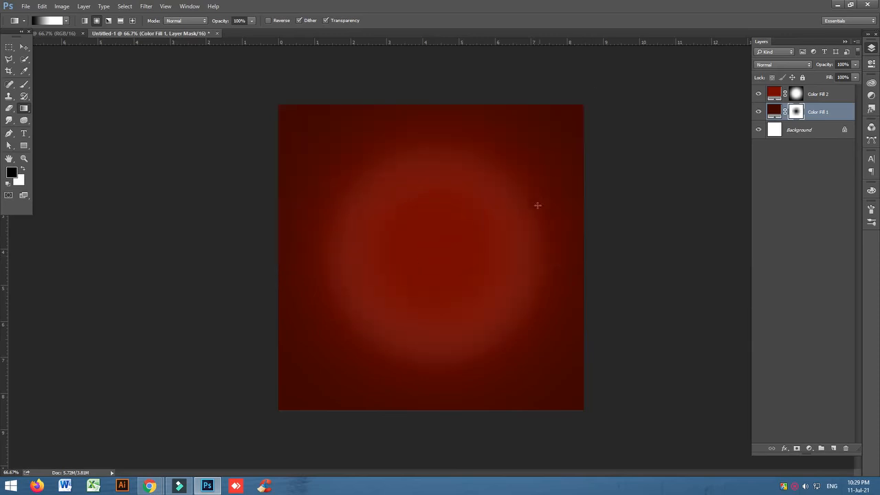
left_click_drag(580, 106, 432, 253)
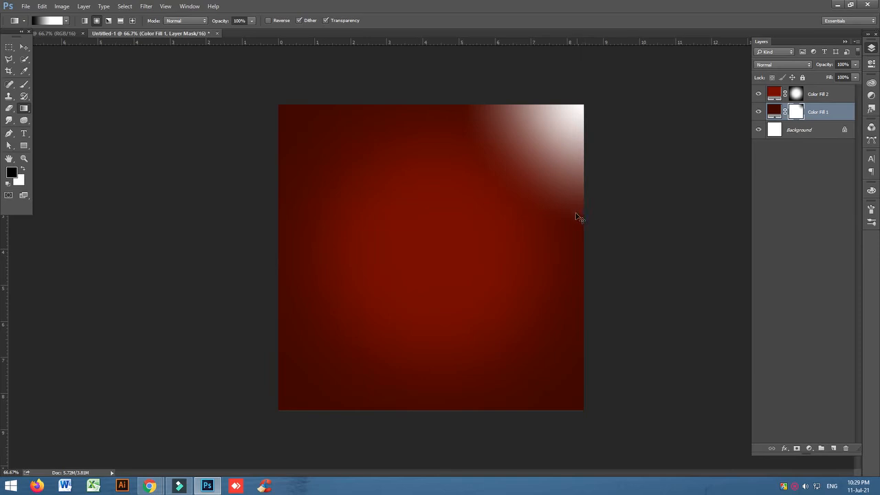
Step: Undo the gradients drawn on the Color Fill 1 mask to restore its plain white fill
key("ctrl+z")
key("ctrl+z")
key("ctrl+z")
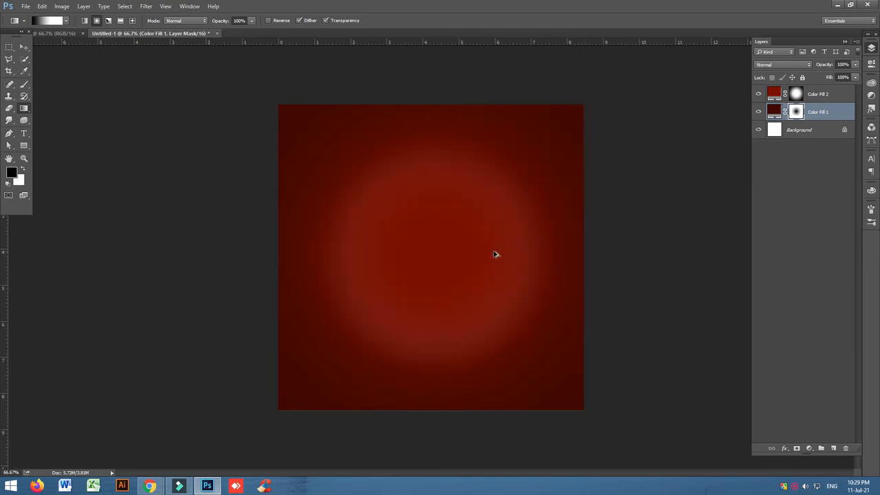
key("ctrl+alt+z")
key("ctrl+alt+z")
key("ctrl+alt+z")
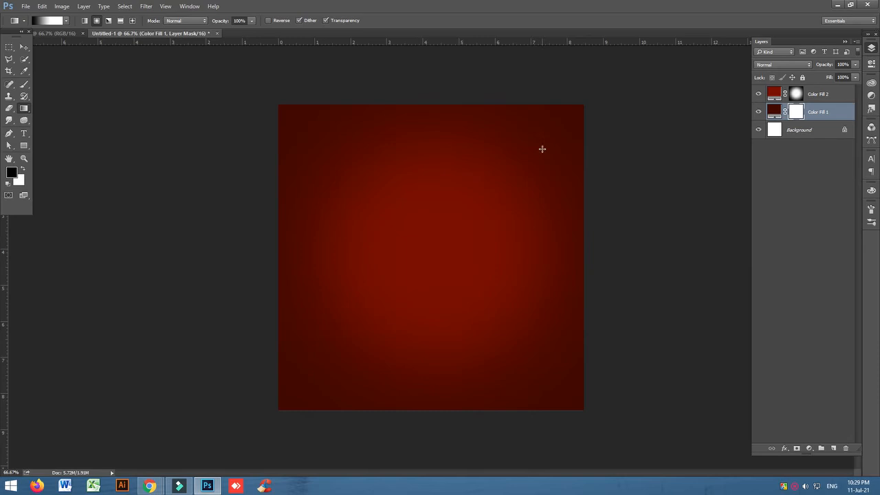
Step: Add a new empty layer above the Color Fill 2 layer
left_click(818, 97)
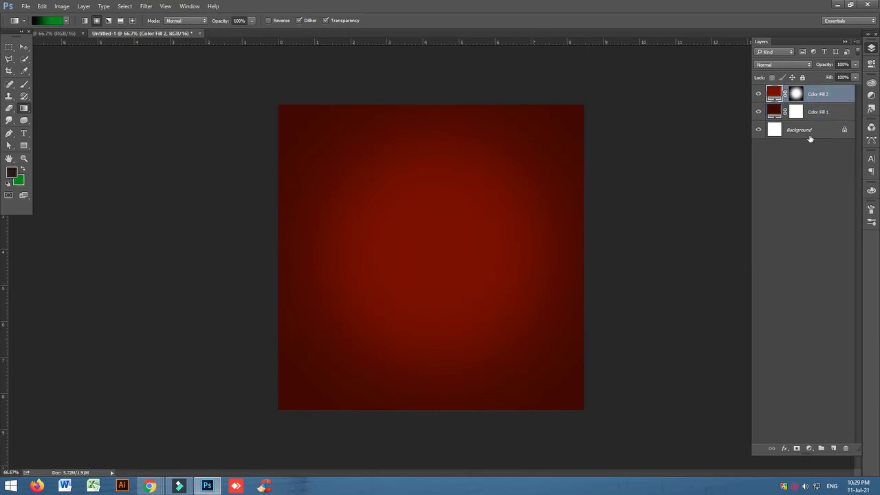
left_click(809, 448)
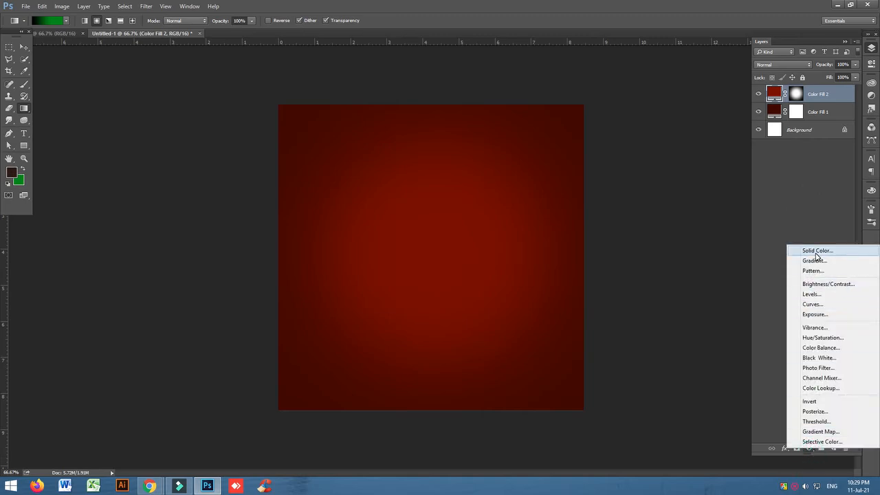
left_click(772, 302)
left_click(809, 448)
left_click(766, 311)
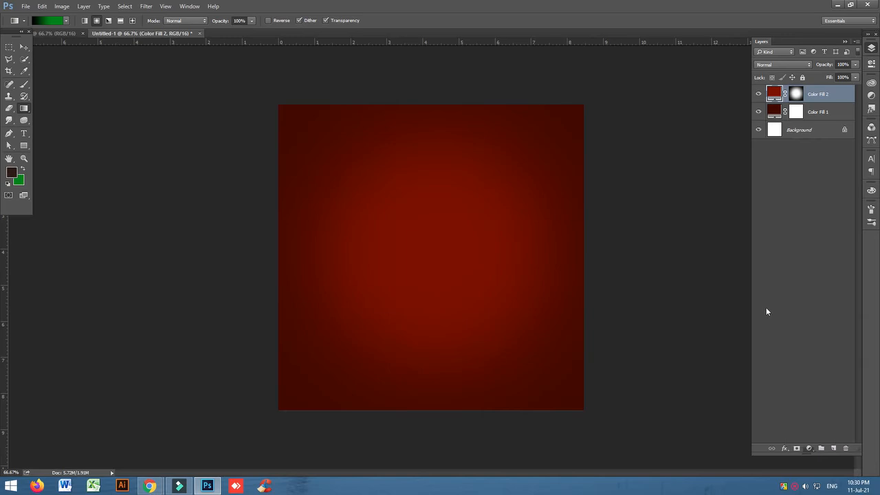
left_click(832, 448)
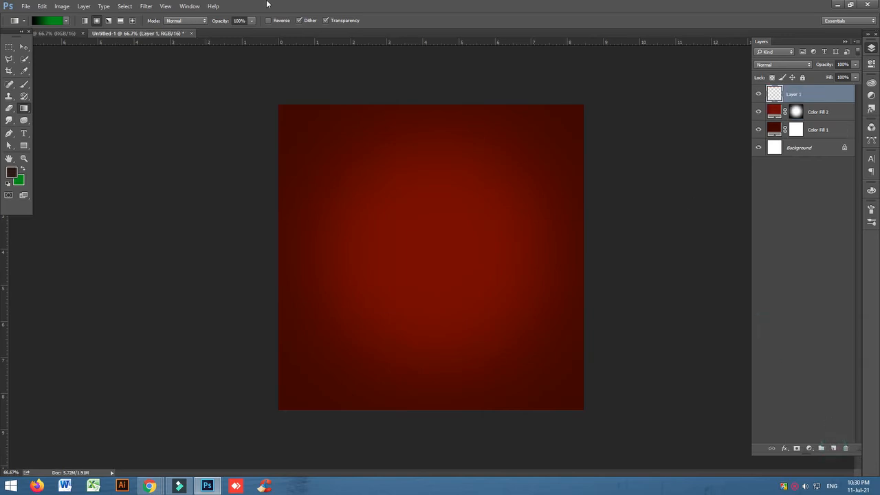
Step: Try to apply the Fibers render filter to the empty layer
left_click(146, 7)
mouse_move(197, 154)
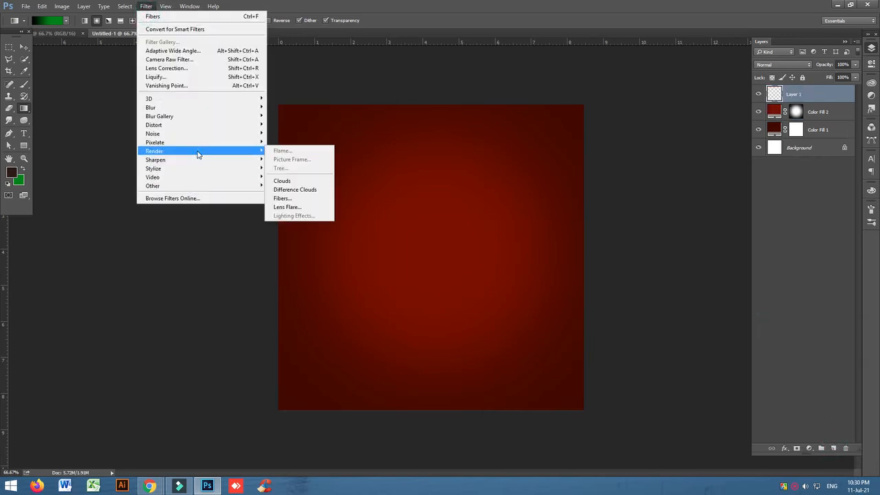
left_click(298, 200)
left_click(437, 181)
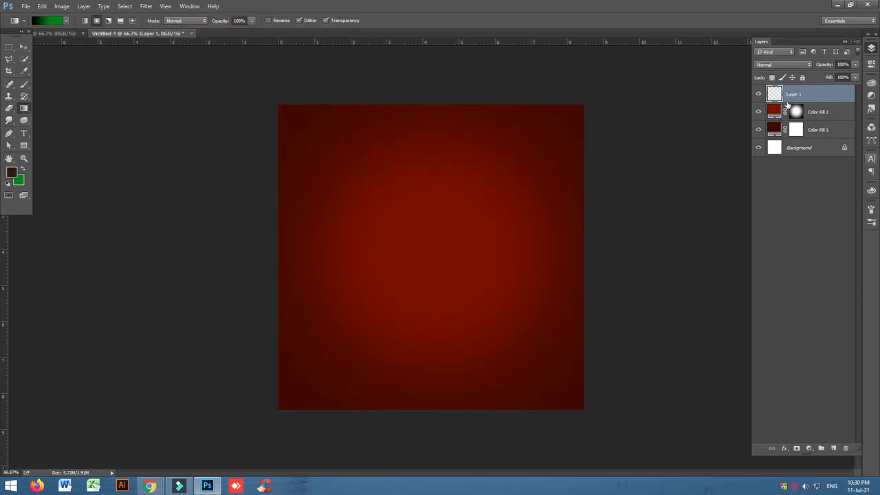
Step: Create a solid colour fill layer above Color Fill 2 using the red a71700
left_click(808, 448)
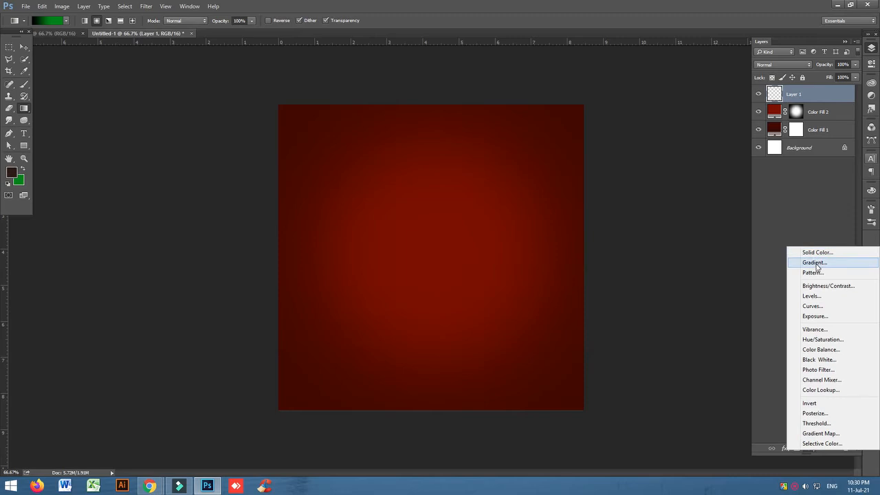
left_click(817, 252)
left_click_drag(732, 289, 745, 287)
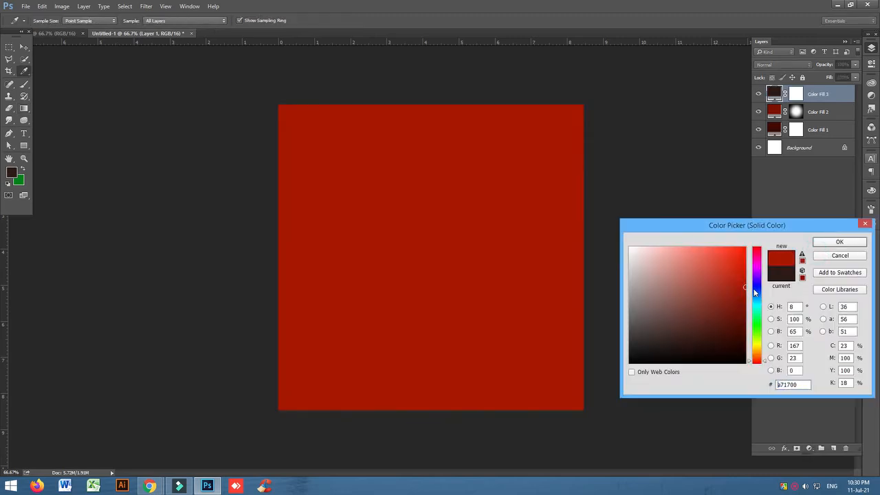
left_click(840, 243)
Step: Start the Fibers filter on Color Fill 3 as a smart object and adjust the variance to about 13
left_click(146, 6)
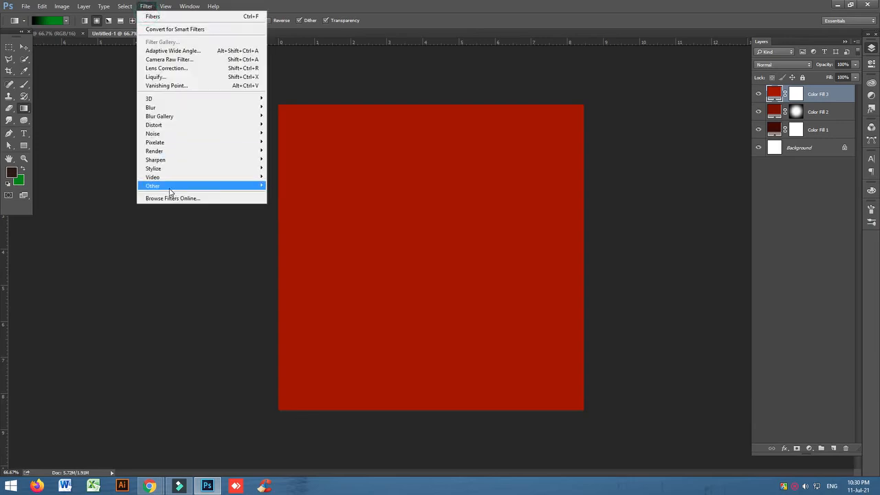
mouse_move(191, 151)
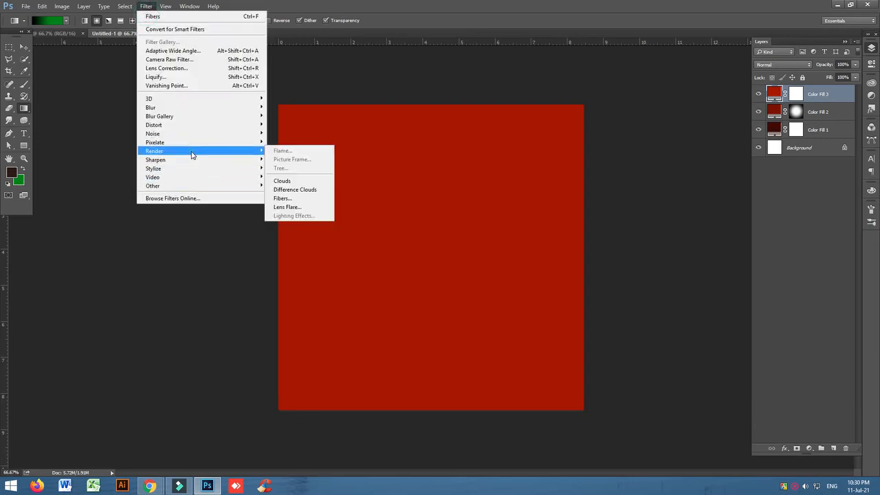
left_click(293, 198)
left_click(440, 182)
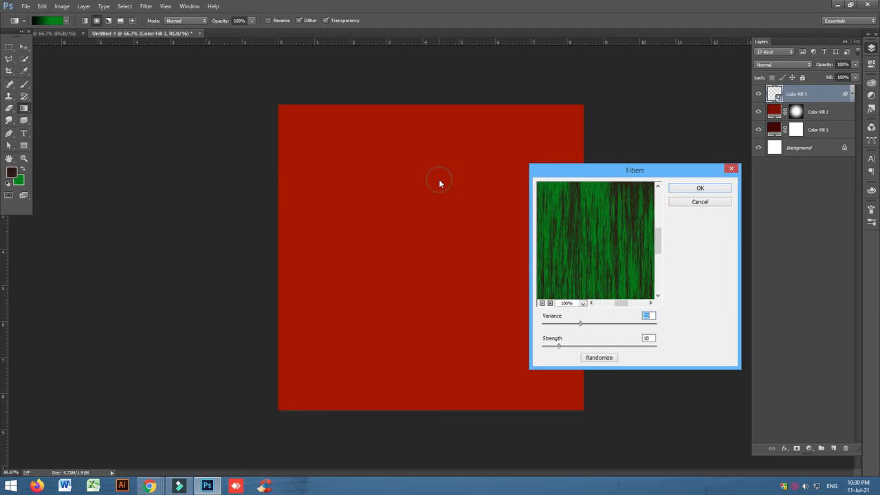
left_click_drag(580, 323, 609, 324)
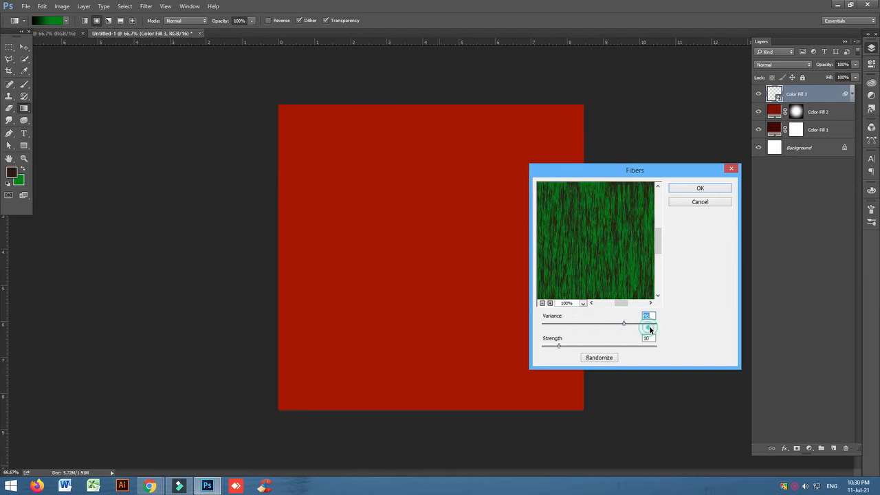
left_click_drag(609, 326, 562, 327)
left_click(559, 324)
left_click(552, 324)
left_click(577, 324)
left_click(567, 327)
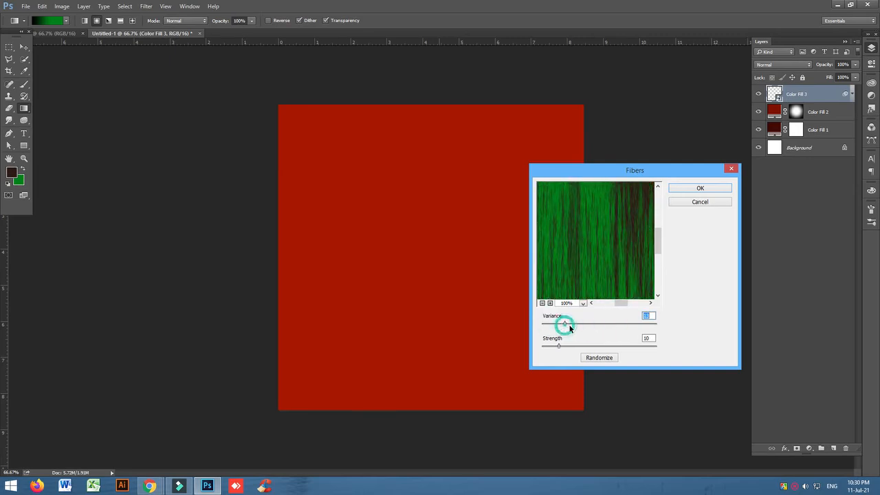
Step: Raise the fibre strength, randomize the pattern and apply the Fibers filter
left_click_drag(562, 347, 587, 347)
left_click(601, 358)
left_click(616, 345)
left_click(692, 187)
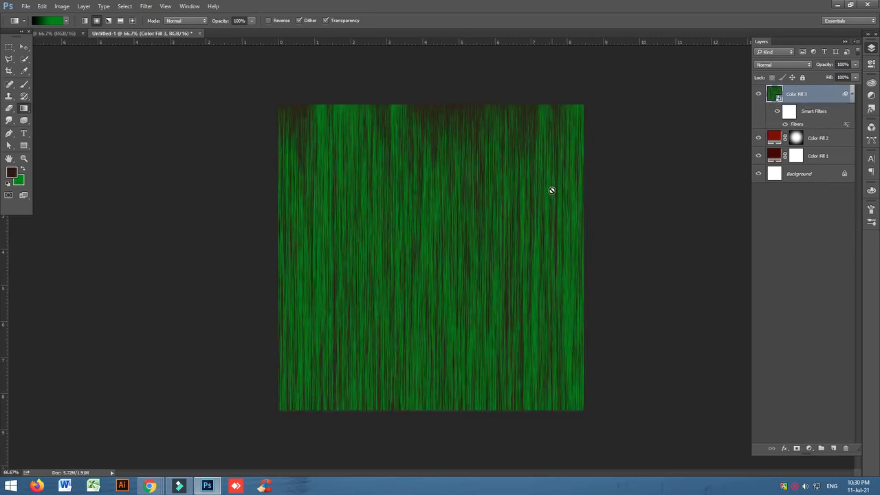
Step: Set the blend mode of the fibre-textured Color Fill 3 layer to Multiply
key("ctrl+plus")
key("ctrl+plus")
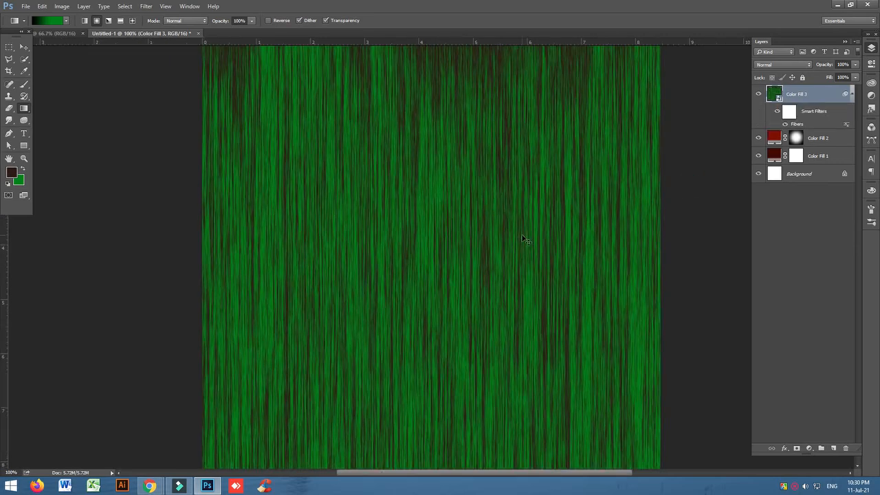
key("ctrl+minus")
key("ctrl+minus")
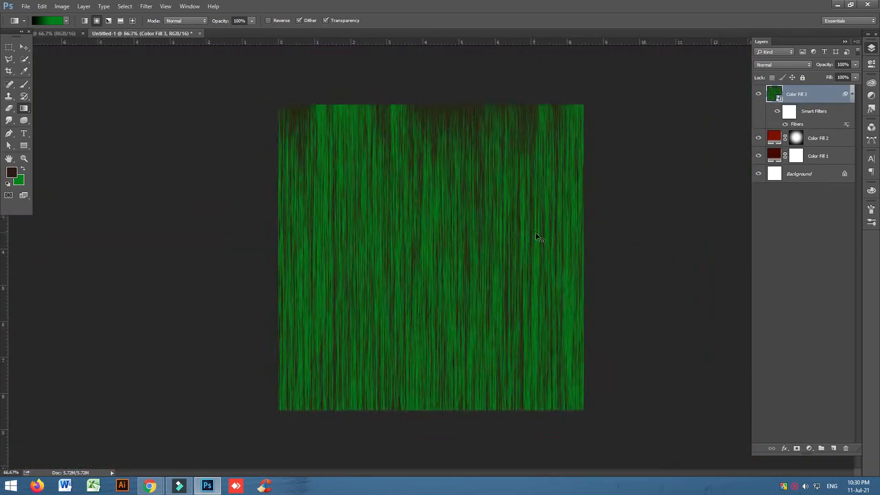
key("ctrl+plus")
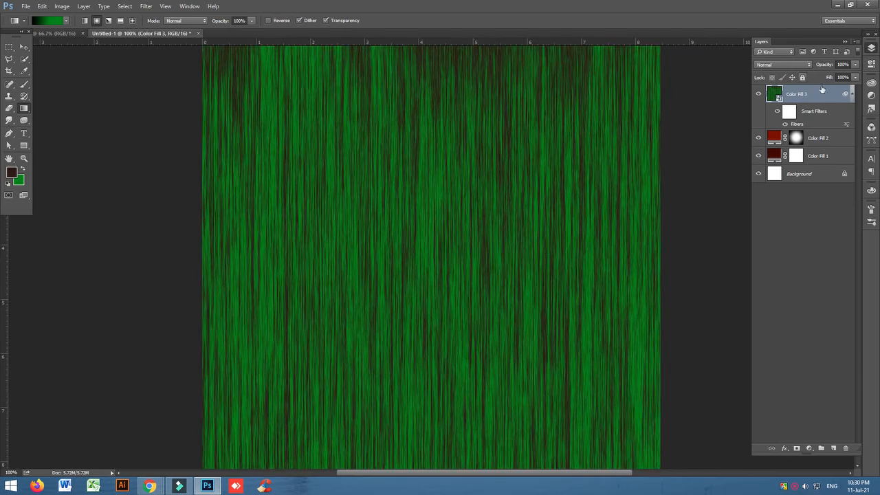
left_click(791, 65)
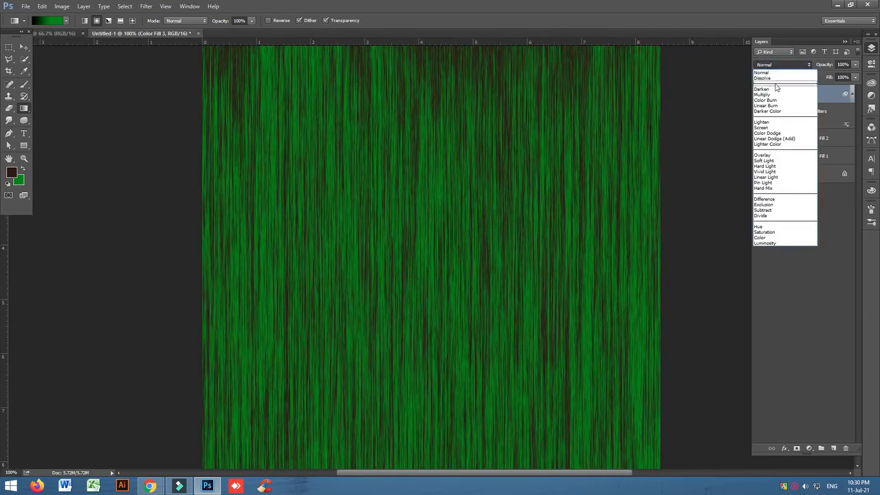
left_click(771, 95)
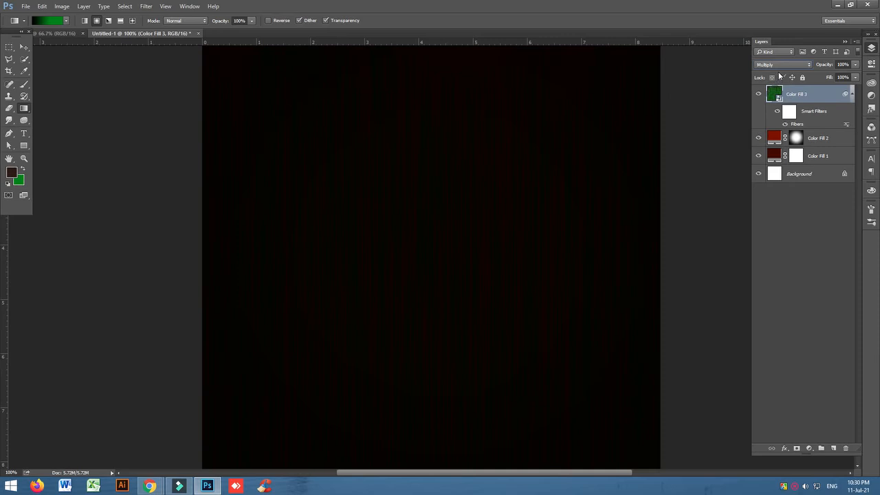
Step: Cycle the Color Fill 3 blend mode onward to Screen and reduce the layer's opacity to 50%
key("Down")
key("Down")
key("Down")
key("Down")
key("Up")
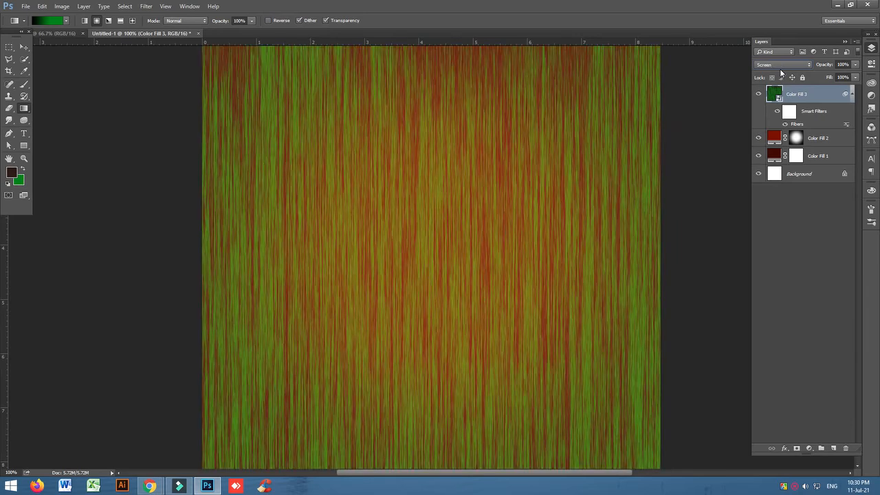
key("Down")
key("Up")
key("ctrl+z")
key("ctrl+z")
key("ctrl+z")
key("ctrl+z")
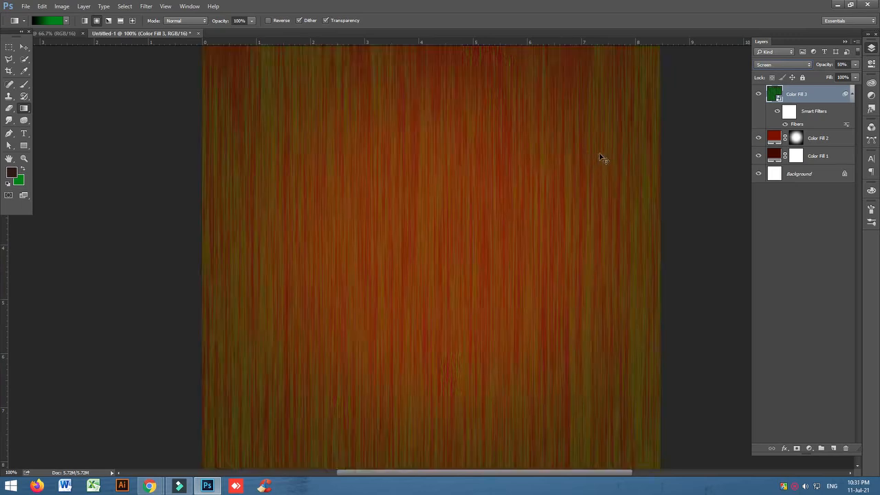
Step: Restore the Color Fill 3 opacity to 100% and cycle its blend mode back to Normal
key("shift+plus")
key("Up")
key("Down")
key("Up")
key("Up")
key("Up")
key("Up")
key("Up")
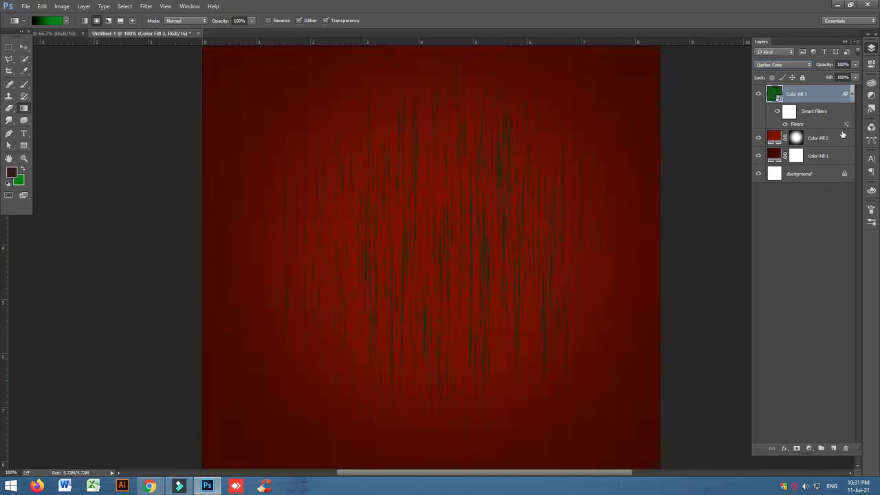
key("Up")
key("Up")
key("Up")
key("Up")
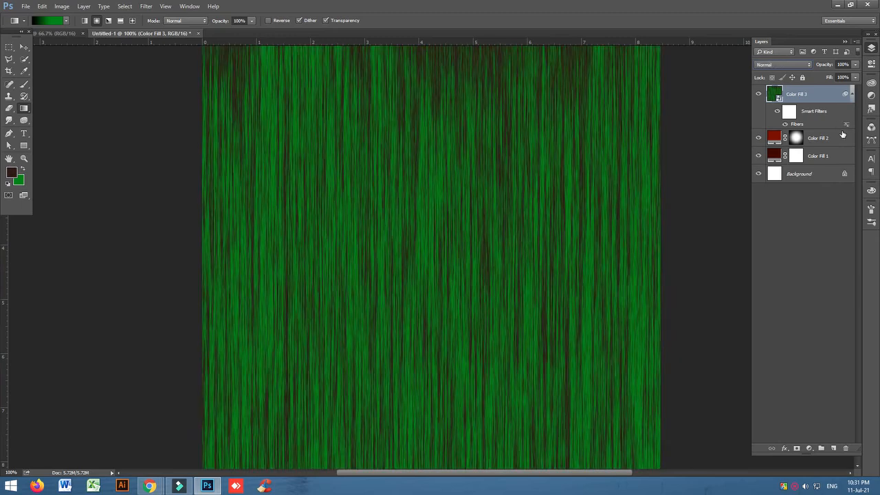
Step: Undo the Fibers filter and smart object conversion so Color Fill 3 is a plain red fill layer again
key("ctrl+alt+z")
key("ctrl+alt+z")
left_click(822, 97)
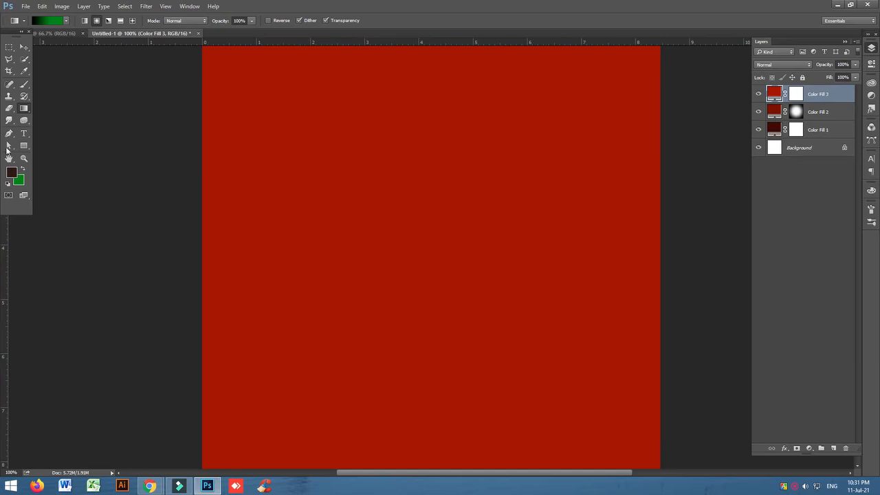
Step: Set the foreground colour to a dark orange-brown for the fibre texture
left_click(13, 173)
left_click_drag(728, 350, 742, 291)
left_click_drag(756, 361, 755, 351)
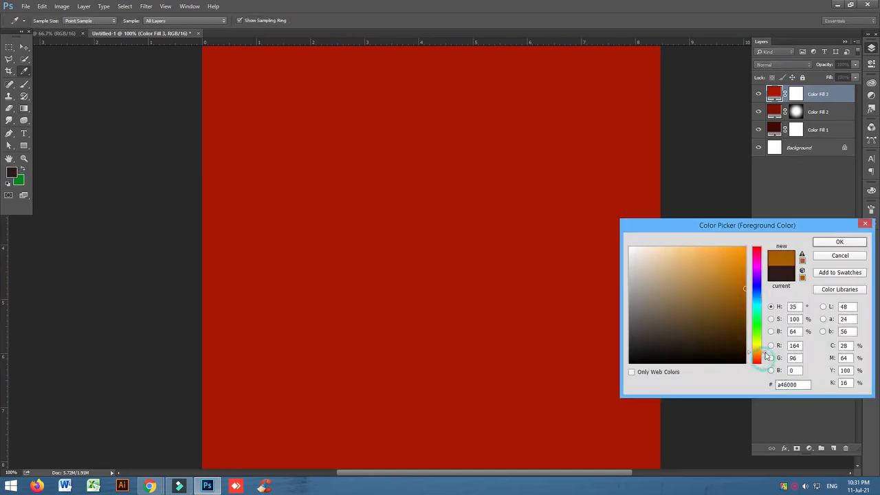
left_click_drag(732, 304, 748, 307)
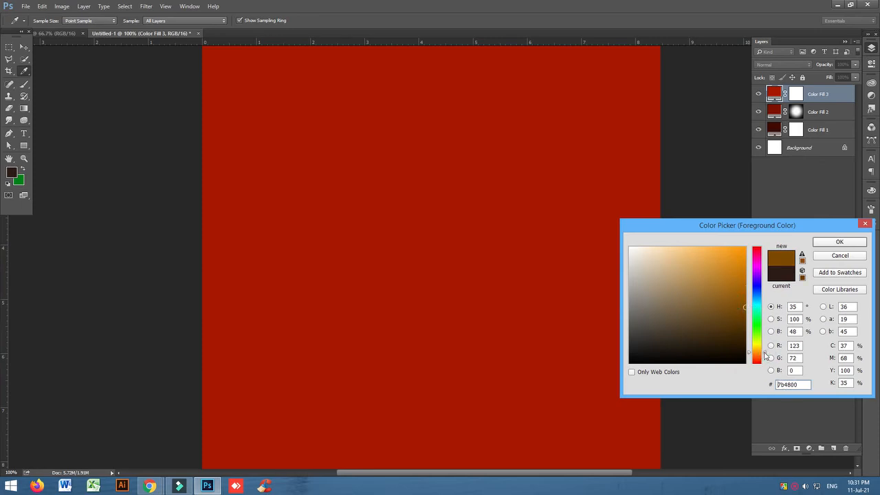
left_click_drag(764, 356, 762, 352)
left_click(839, 241)
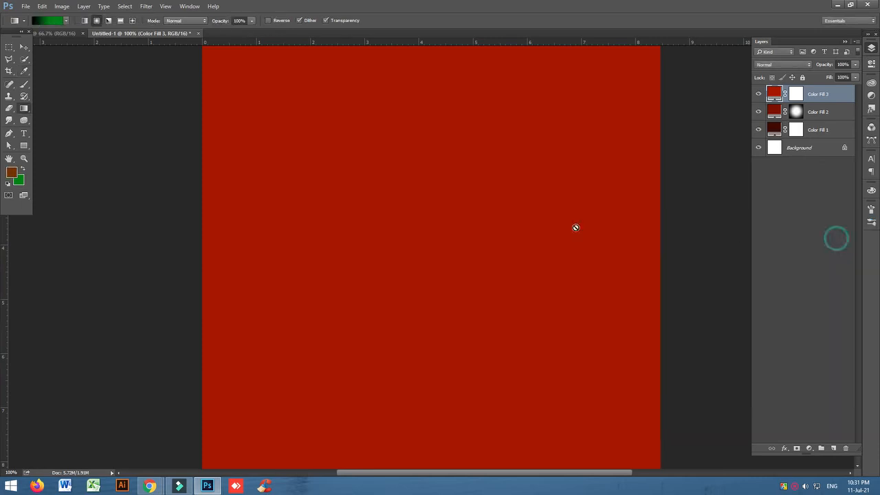
Step: Set the background colour to a very dark reddish brown
left_click(19, 180)
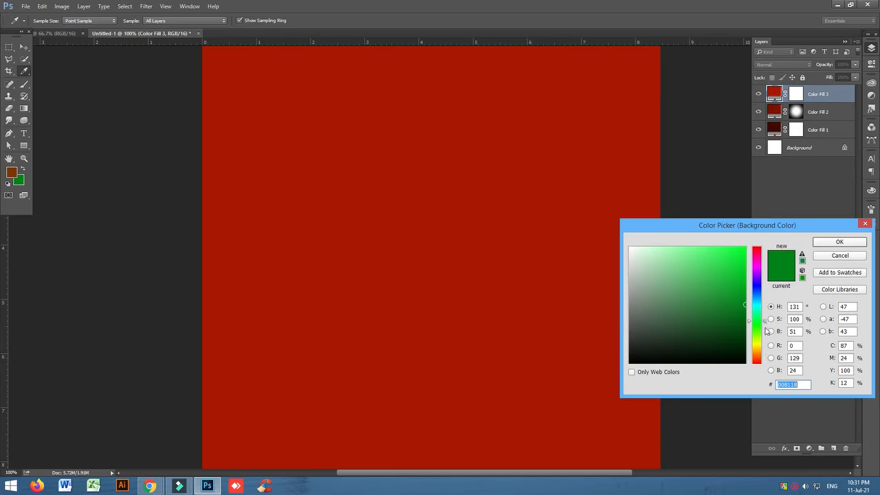
left_click_drag(764, 321, 769, 372)
left_click(736, 341)
left_click_drag(742, 341, 758, 341)
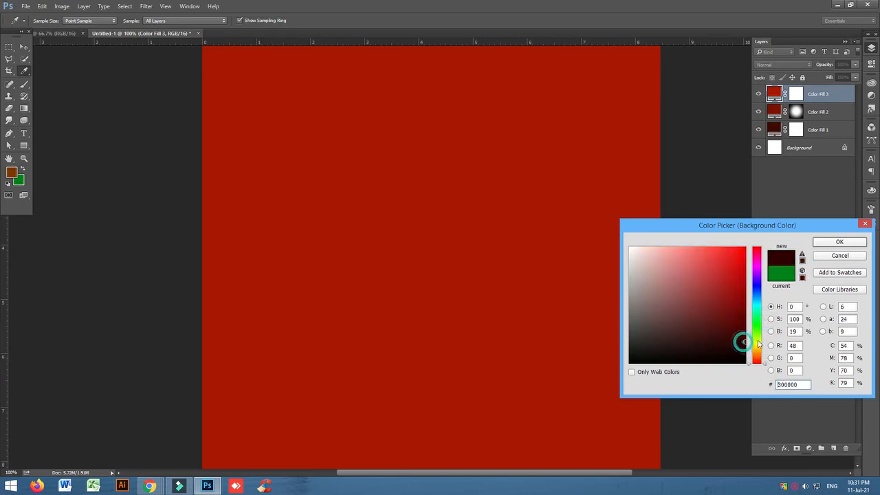
left_click(762, 362)
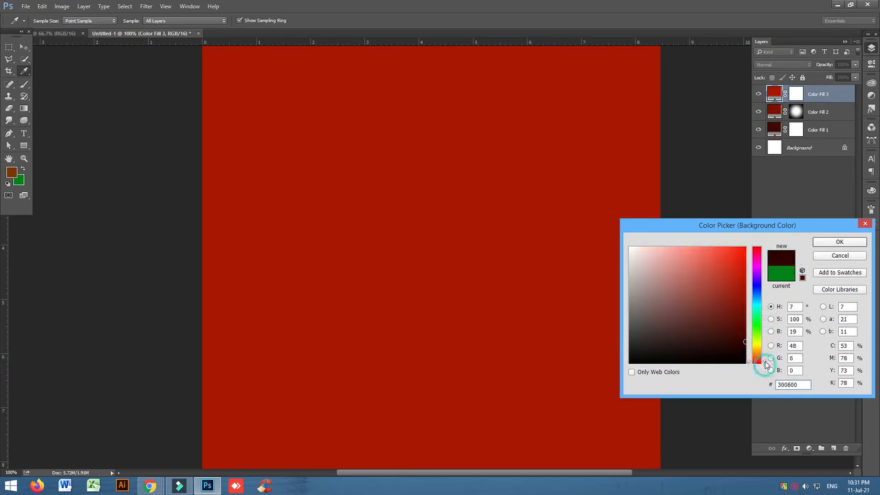
left_click(745, 348)
left_click(839, 242)
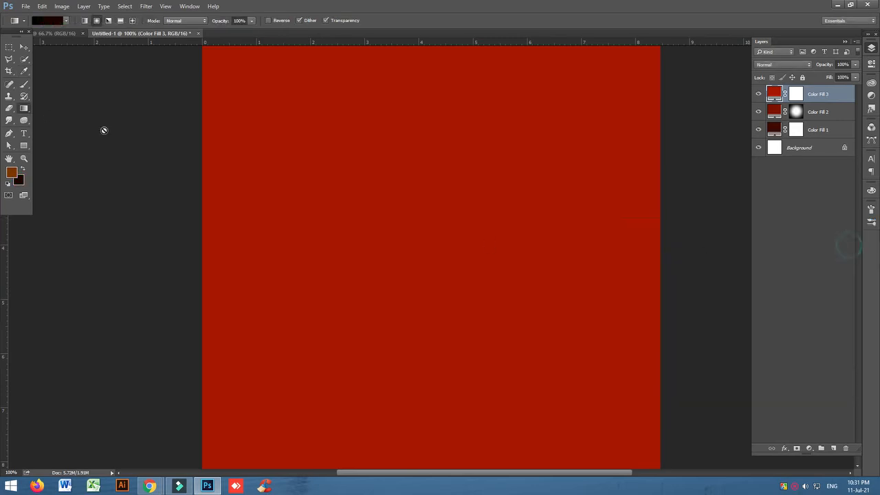
Step: Apply a Fibers filter with Variance 13 and Strength 42 to Color Fill 3, converting the layer to a smart object
left_click(146, 6)
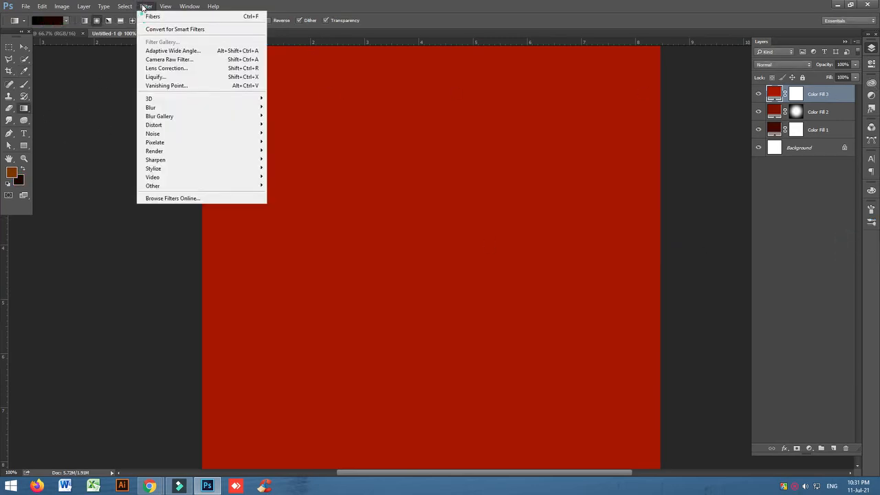
left_click(182, 151)
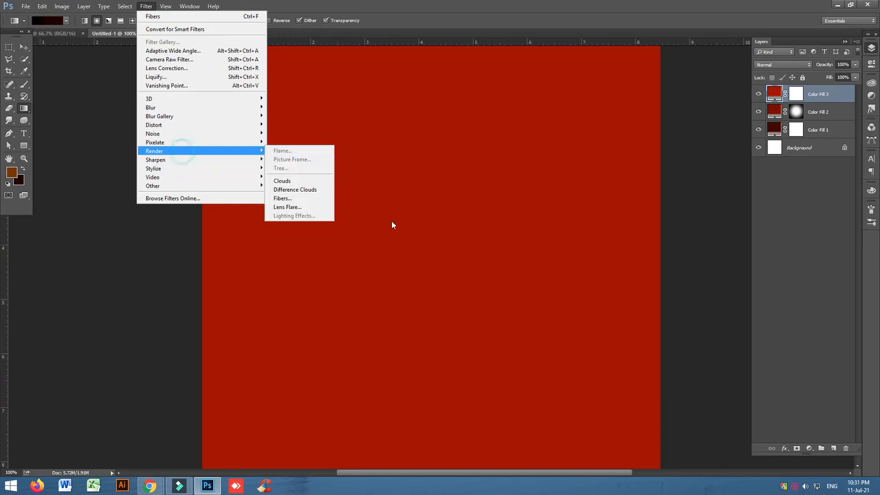
left_click(296, 199)
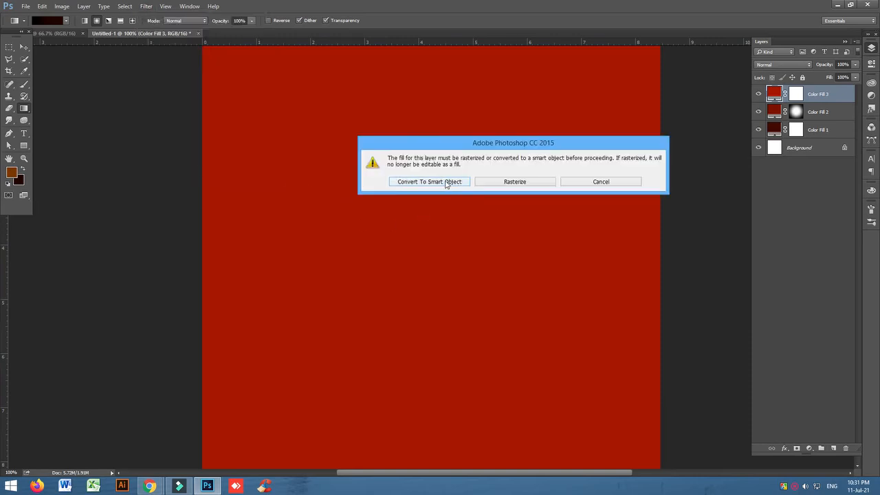
left_click(430, 181)
left_click_drag(614, 243, 607, 234)
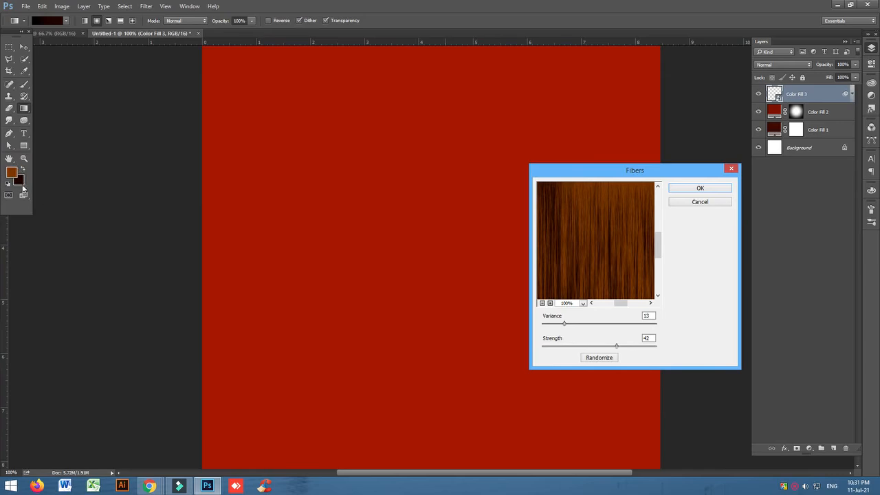
left_click_drag(607, 218, 618, 277)
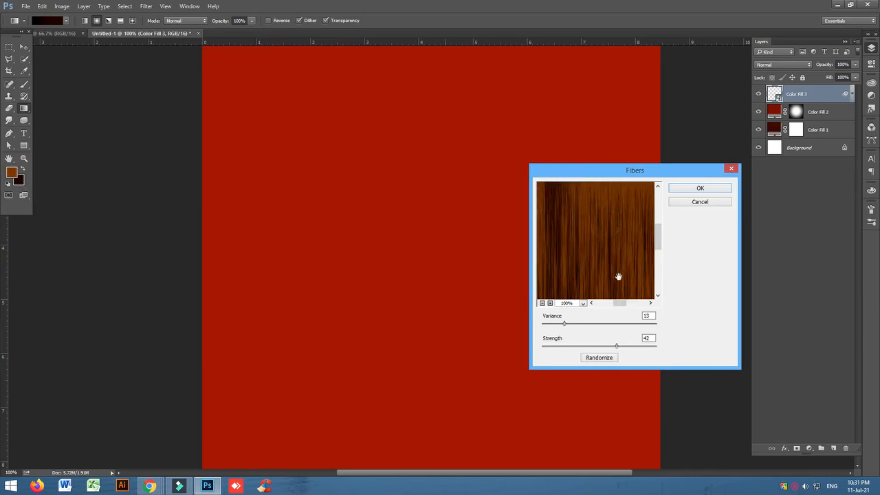
left_click(700, 189)
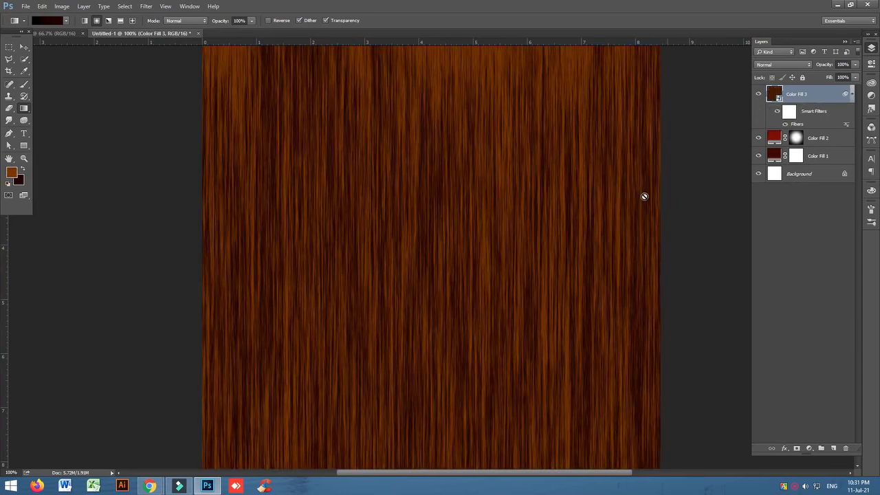
Step: Compare Color Fill 3 with its smart filters switched off and on
left_click(776, 65)
left_click(777, 65)
left_click(792, 117)
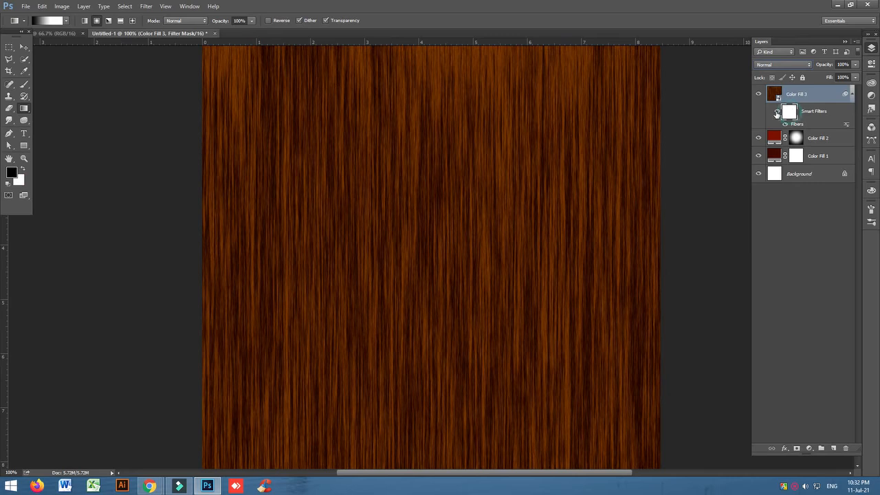
left_click(778, 111)
left_click(779, 113)
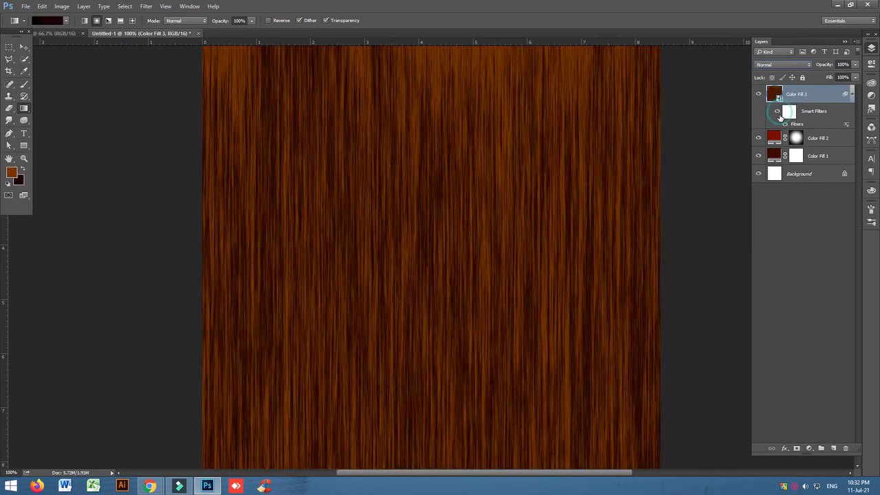
left_click(778, 113)
left_click(779, 113)
Step: Try painting black across the upper part of the Color Fill 3 filter mask with the 900 px brush, undoing each stroke
left_click(788, 111)
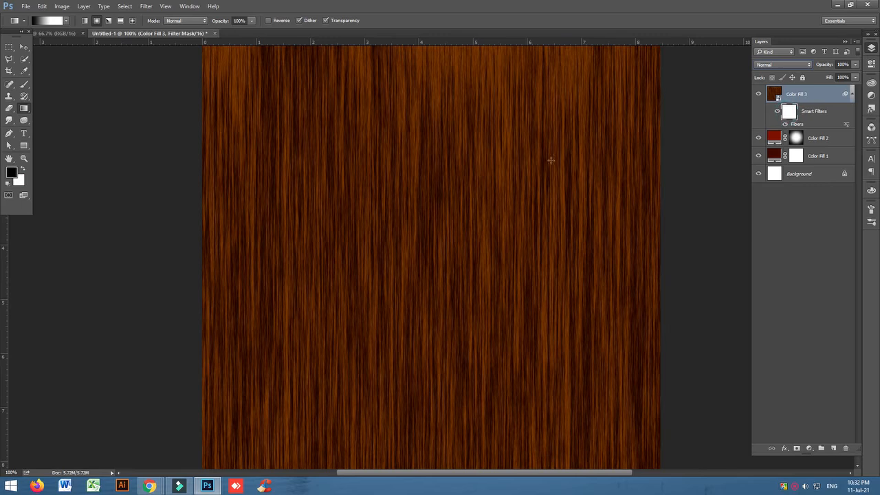
left_click(26, 86)
left_click_drag(369, 171, 207, 171)
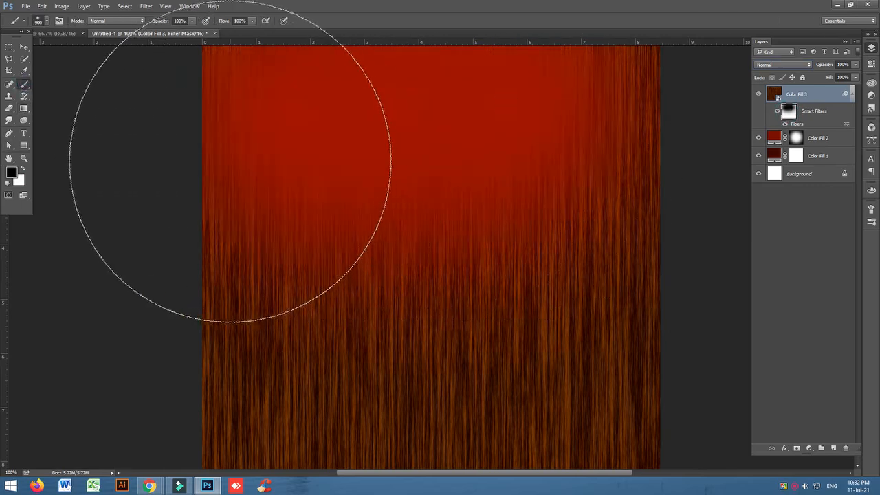
key("ctrl+z")
left_click_drag(412, 141, 216, 197)
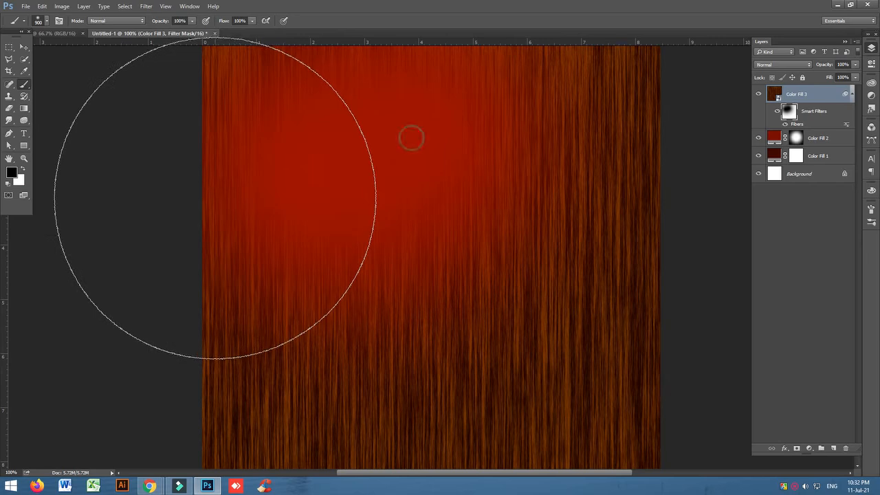
key("ctrl+z")
Step: Try painting out the whole Color Fill 3 filter mask and inverting it, and restore the mask to plain white
mouse_move(521, 234)
left_mouse_down()
mouse_move(208, 400)
mouse_move(619, 397)
mouse_move(161, 418)
mouse_move(540, 374)
mouse_move(176, 167)
mouse_move(473, 369)
left_mouse_up()
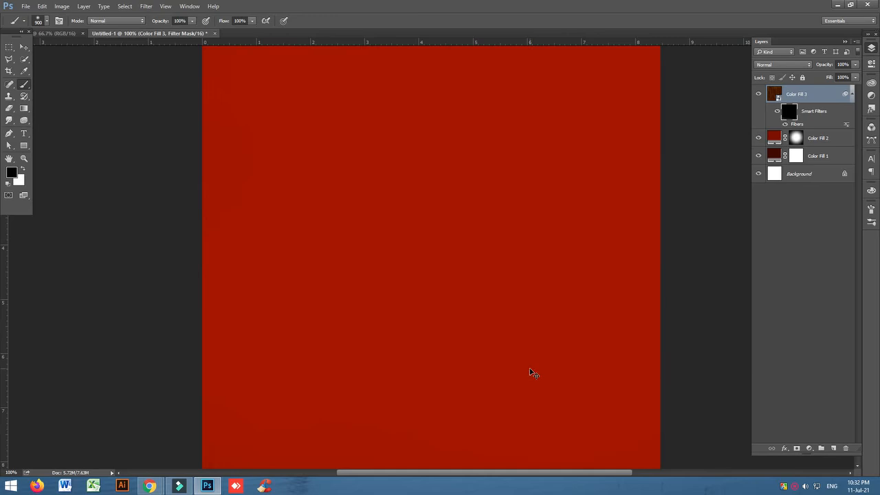
key("ctrl+z")
key("ctrl+z")
key("ctrl+z")
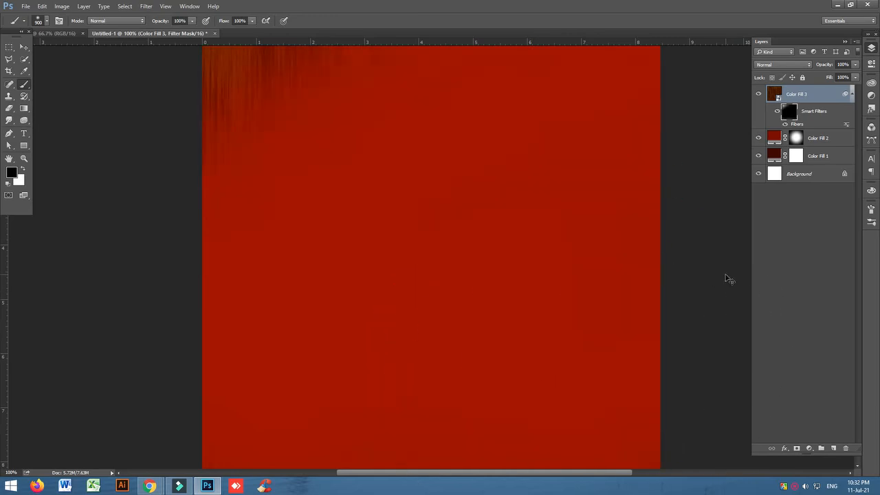
key("ctrl+i")
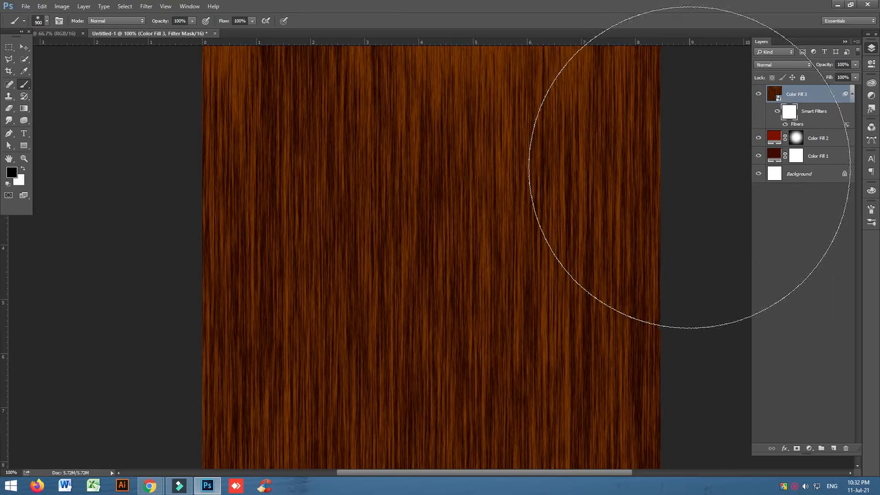
left_click_drag(543, 261, 231, 318)
key("ctrl+z")
Step: Toggle the visibility of Color Fill 3 and Color Fill 2 to compare the layers
left_click(758, 93)
left_click(758, 93)
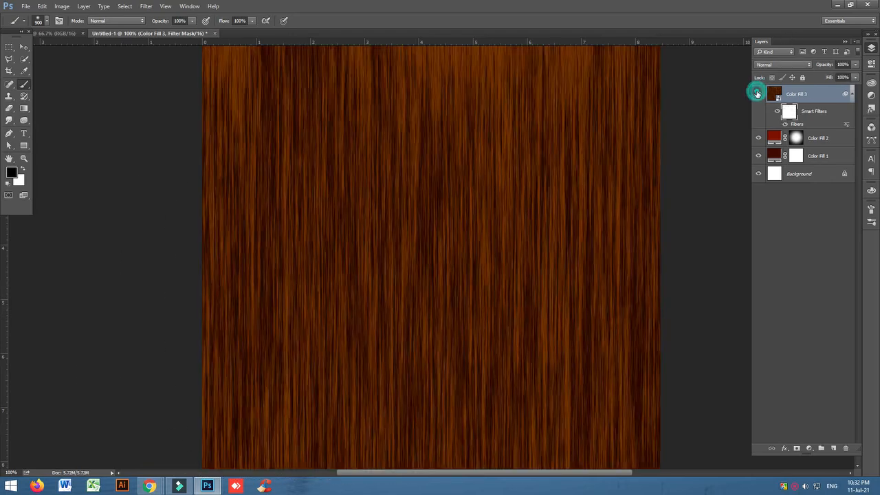
left_click(758, 138)
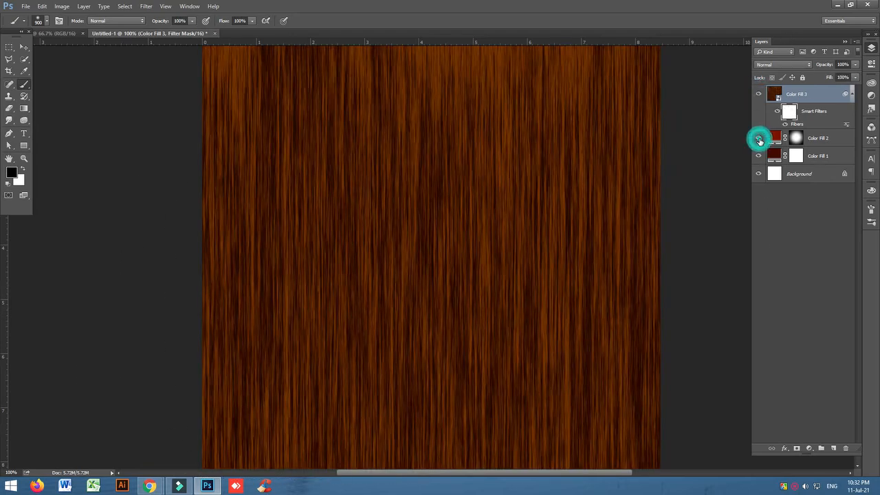
left_click(758, 94)
left_click(758, 94)
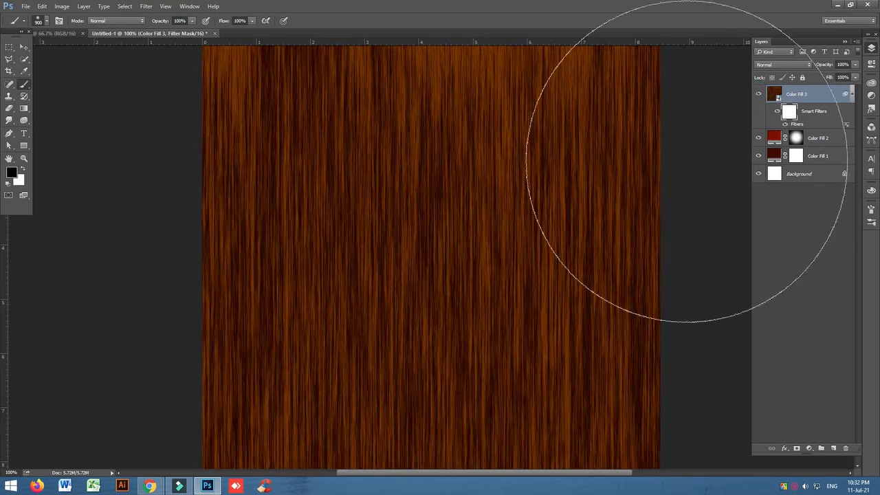
Step: Open the Fibers filter's blending options and try its mode from Multiply onward to Lighten
left_click(797, 127)
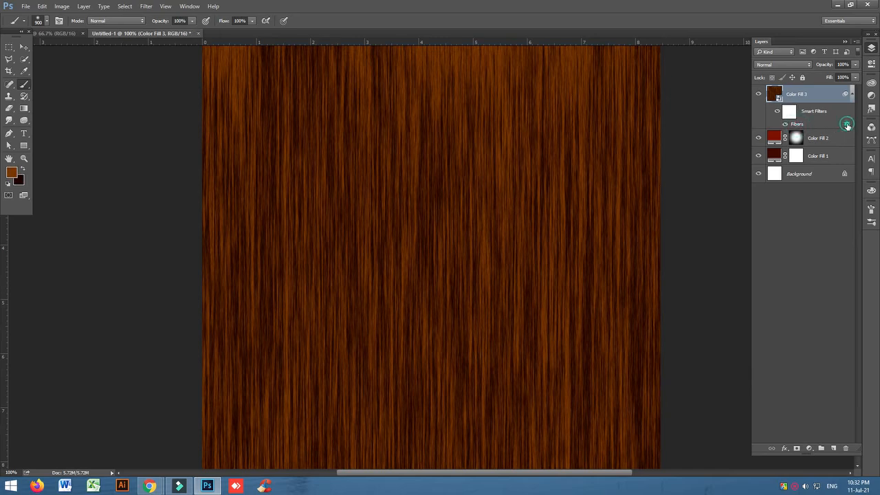
double_click(846, 127)
left_click(626, 148)
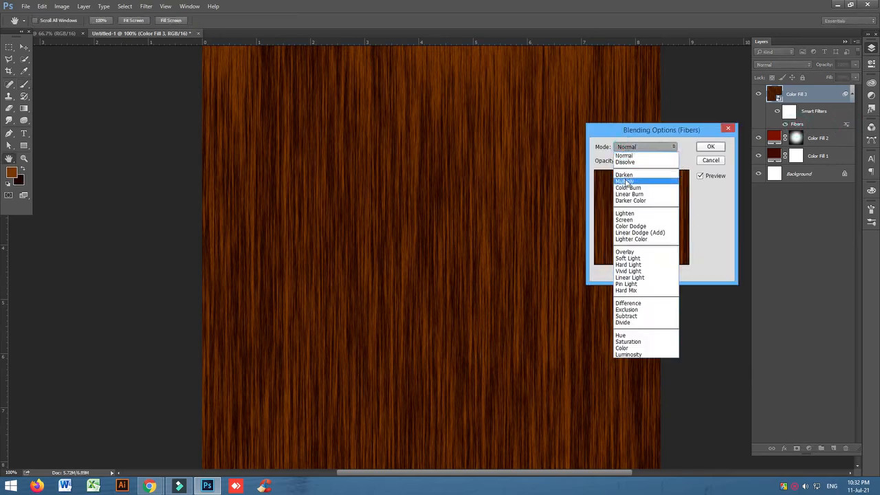
left_click(625, 181)
scroll(638, 148, "down", 1)
scroll(638, 148, "down", 2)
scroll(638, 148, "down", 3)
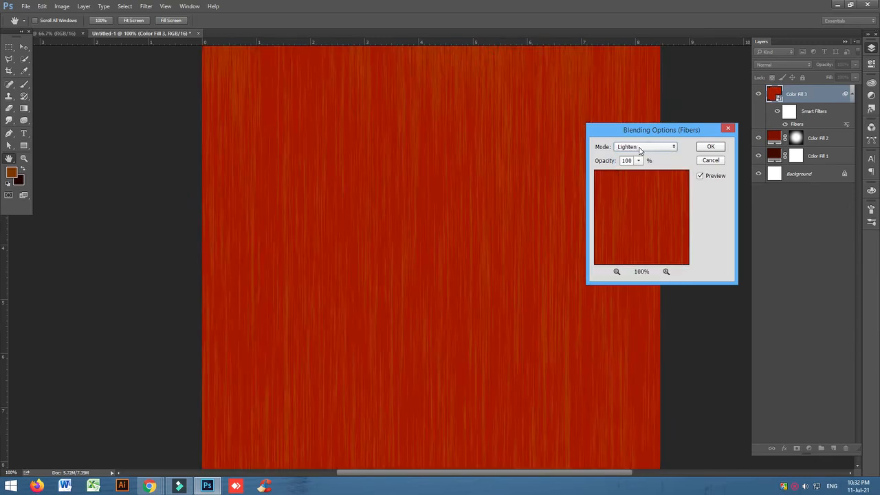
Step: Cycle the Fibers filter's blend mode past Linear Dodge (Add) and Lighter Color and apply Overlay at 100% opacity
scroll(638, 150, "up", 1)
scroll(639, 150, "down", 3)
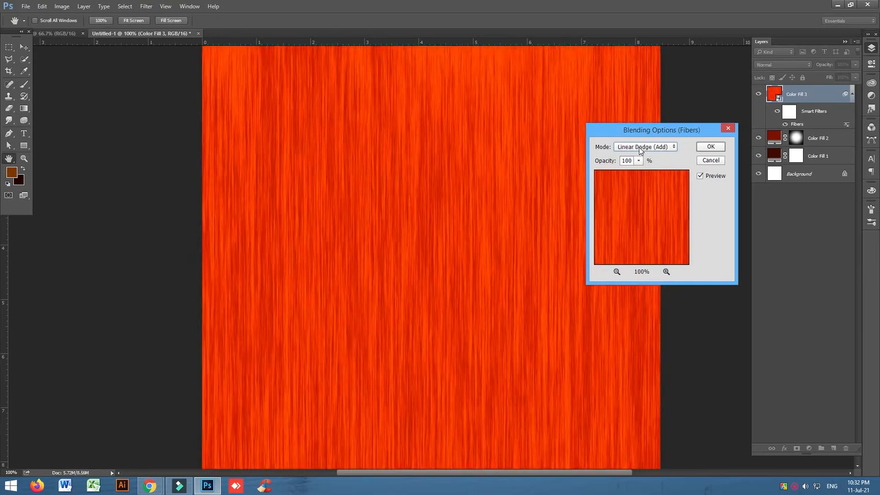
scroll(640, 150, "up", 1)
scroll(640, 151, "down", 1)
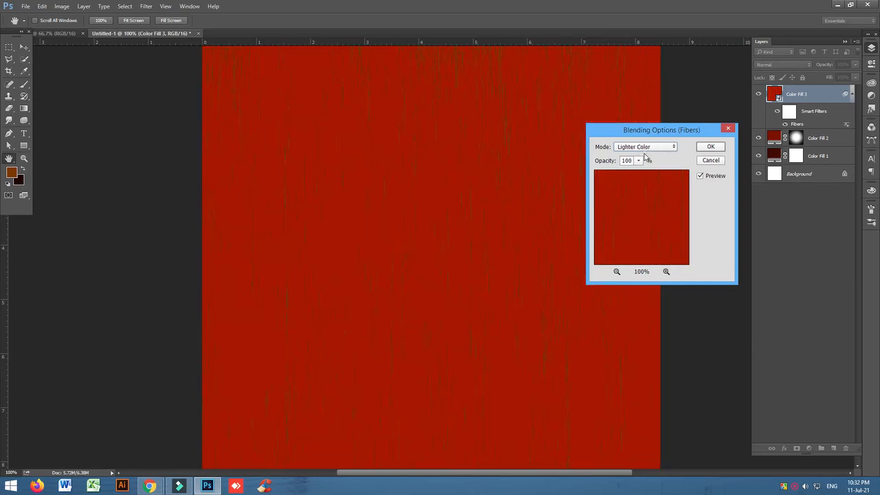
scroll(644, 156, "down", 1)
scroll(644, 156, "down", 1)
scroll(645, 156, "up", 1)
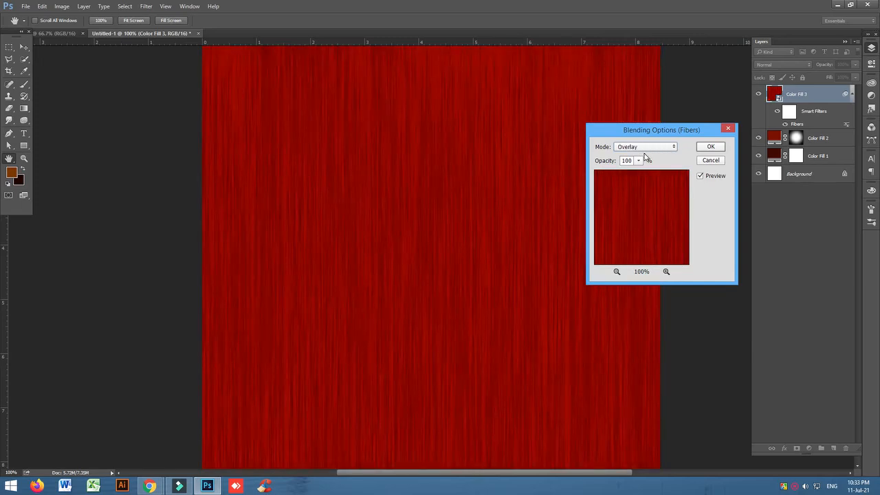
left_click(712, 146)
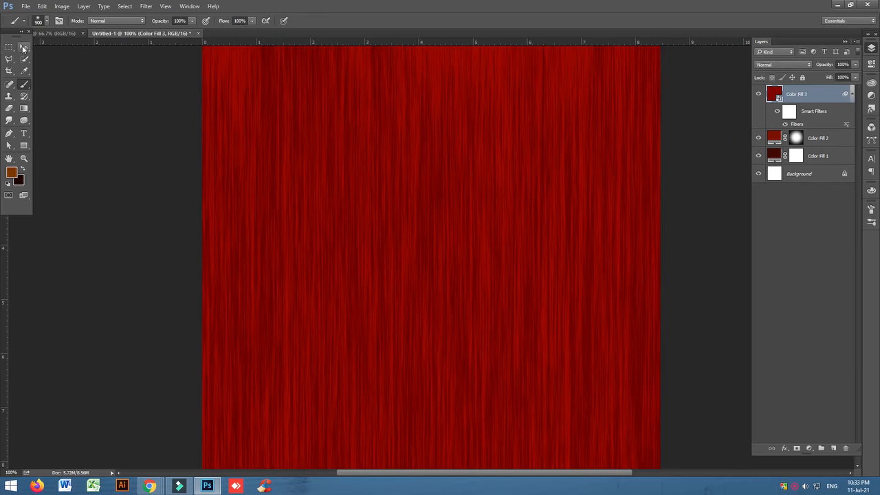
Step: Set the blend mode of the Color Fill 3 layer to Overlay
left_click(24, 47)
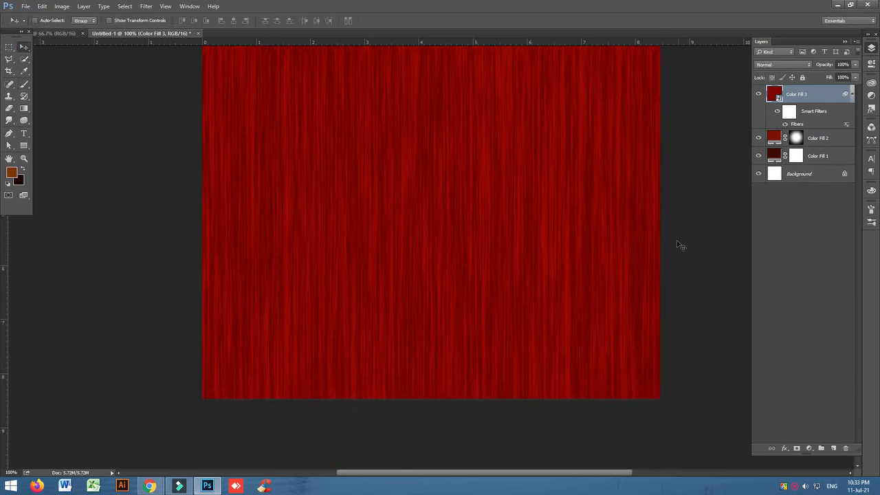
key("ctrl+minus")
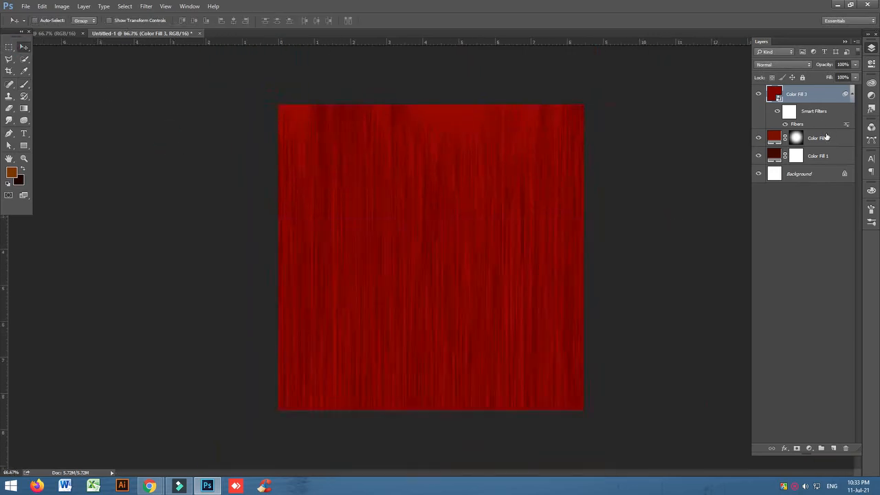
left_click(791, 65)
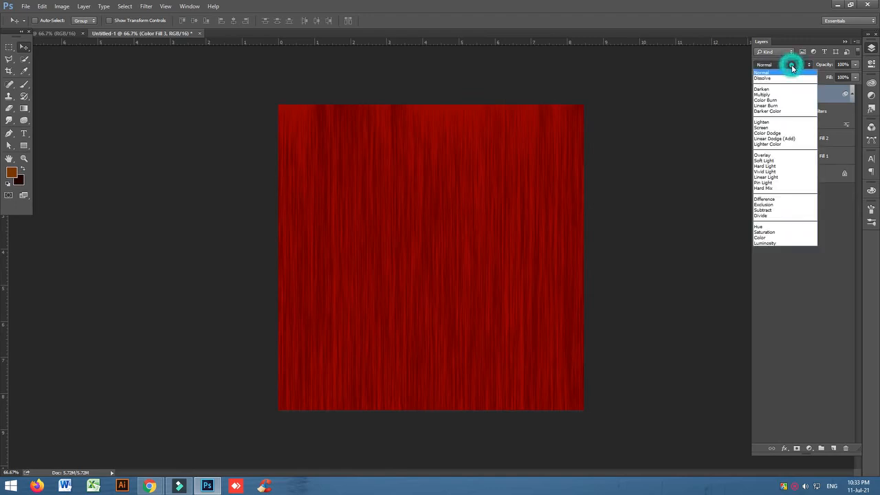
left_click(770, 156)
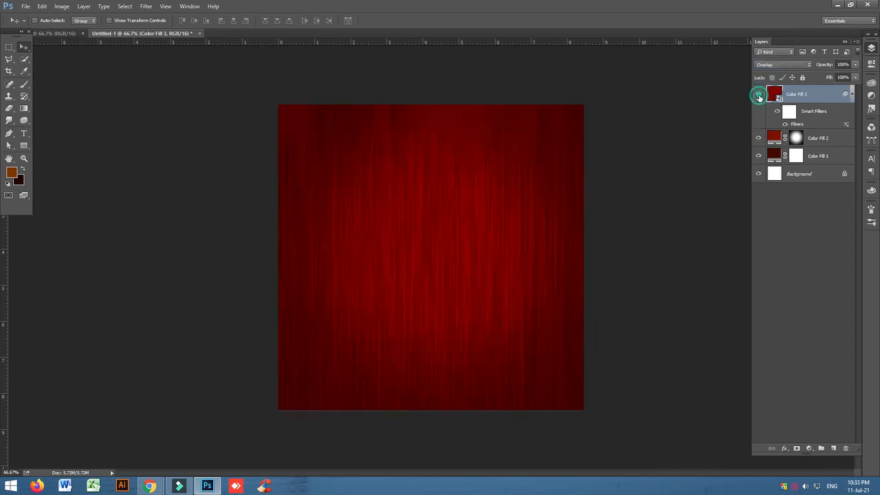
Step: Try Color Dodge, Multiply and Screen as the Color Fill 3 layer's blend mode, and set it back to Overlay
left_click(784, 62)
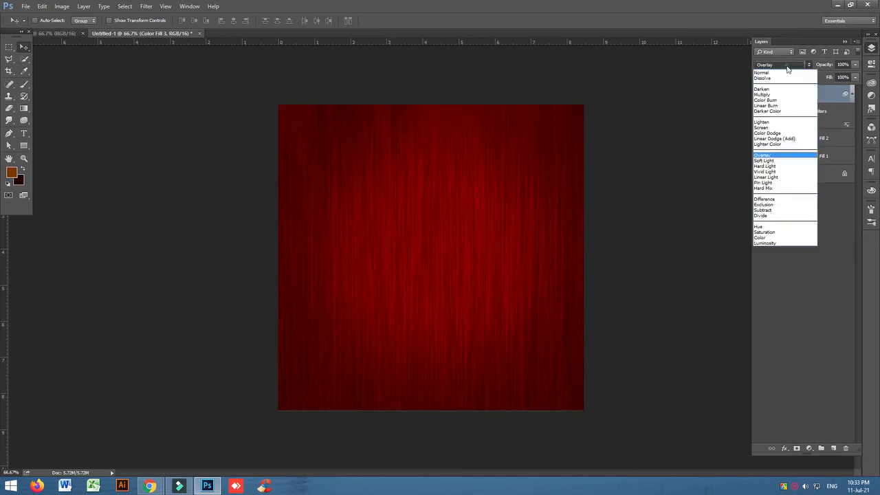
left_click(775, 133)
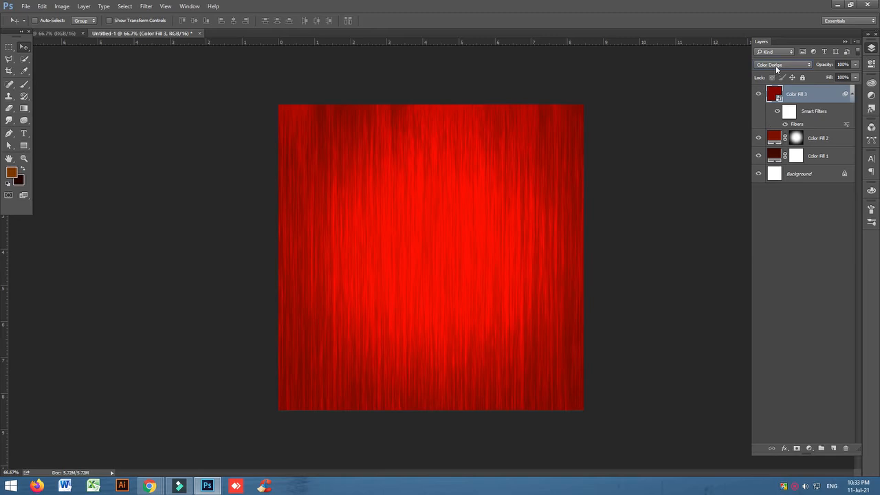
left_click(775, 65)
left_click(766, 94)
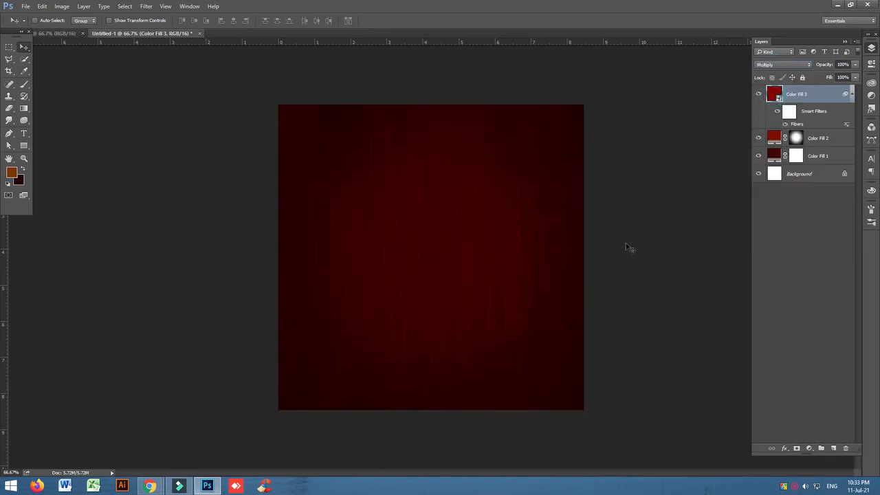
left_click(782, 65)
left_click(766, 132)
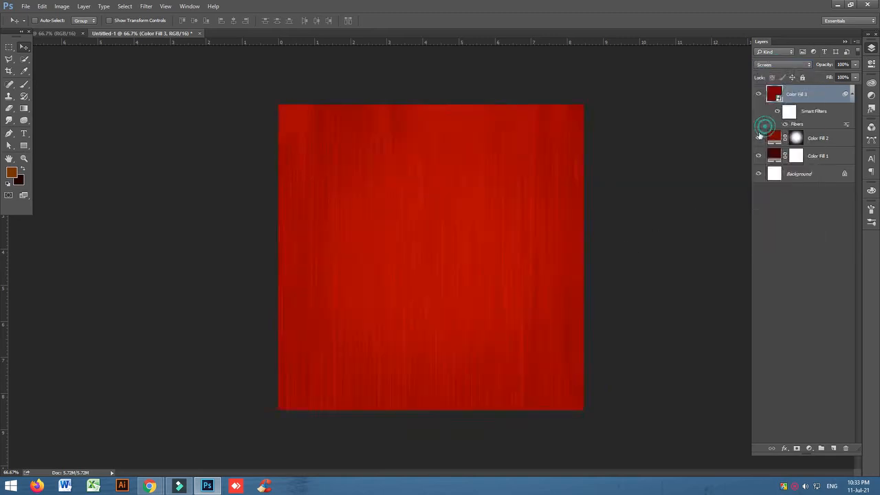
left_click(794, 65)
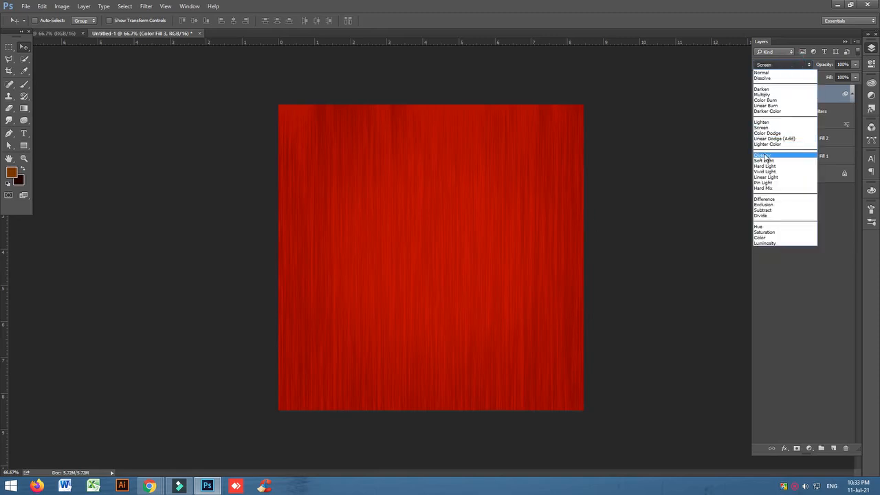
left_click(762, 153)
key("ctrl+plus")
key("ctrl+plus")
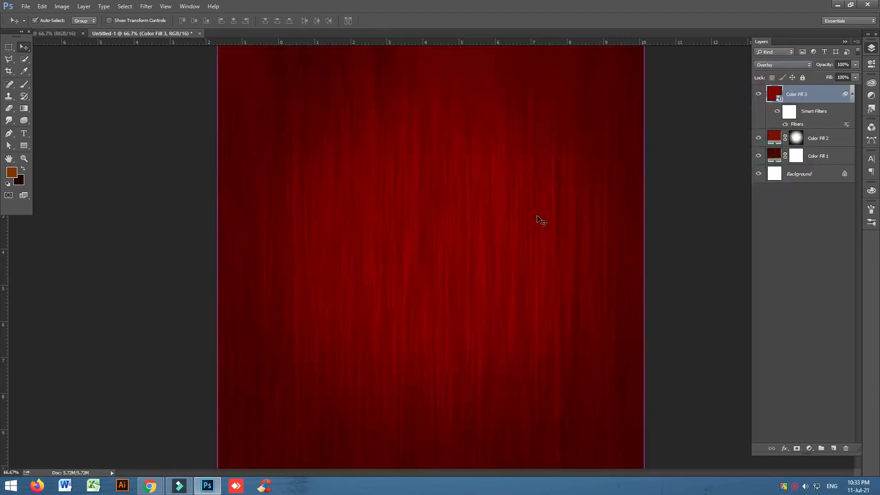
key("ctrl+minus")
key("ctrl+minus")
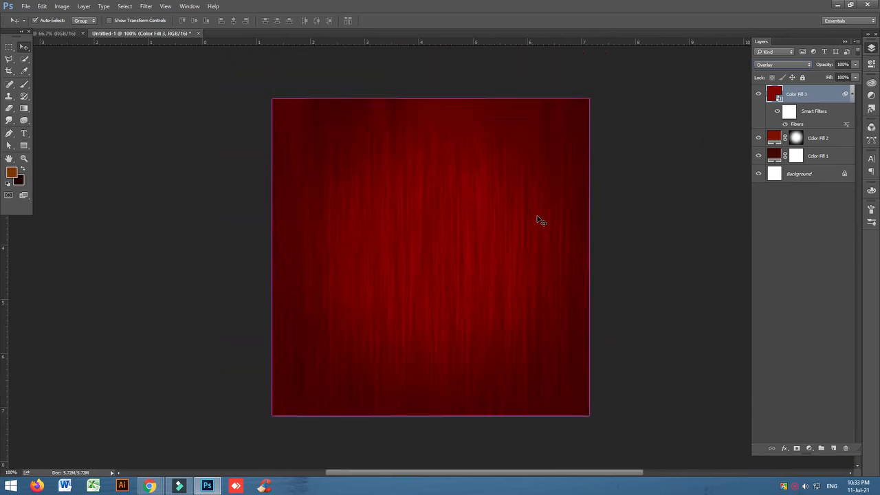
key("ctrl+plus")
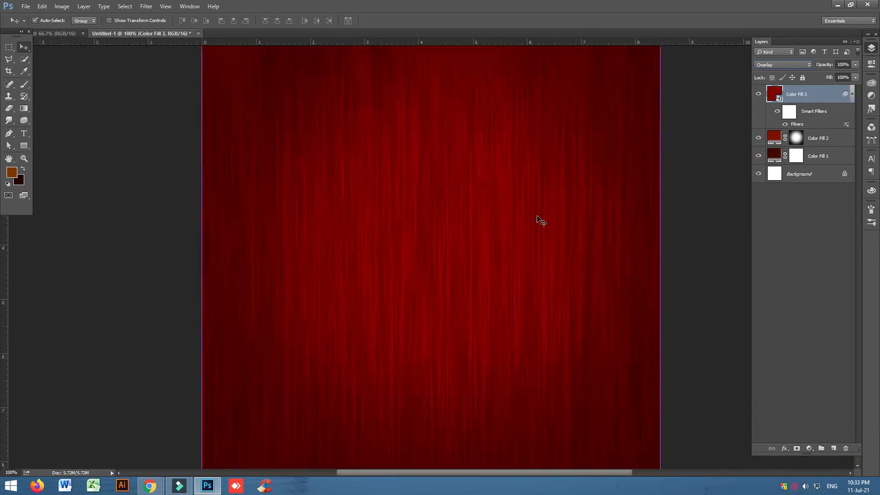
key("ctrl+minus")
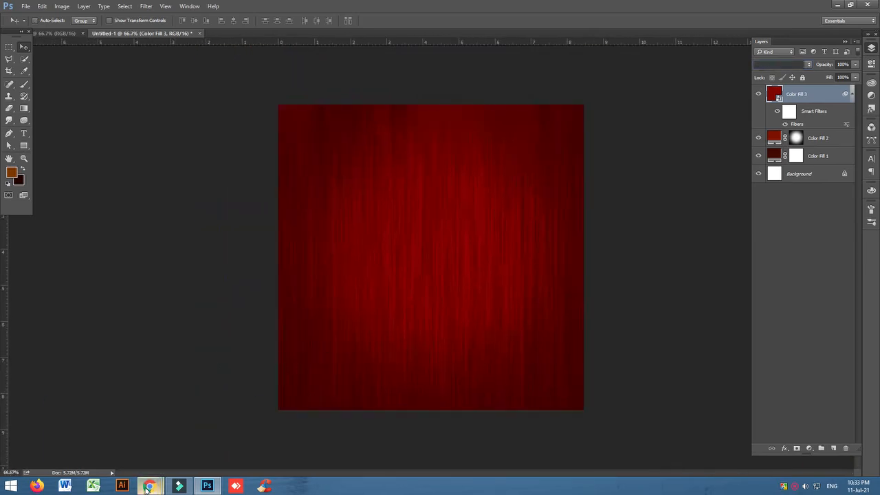
Step: Switch to the Google Meet call in Chrome, admit the waiting participant and return to Photoshop
mouse_move(149, 485)
left_click(116, 450)
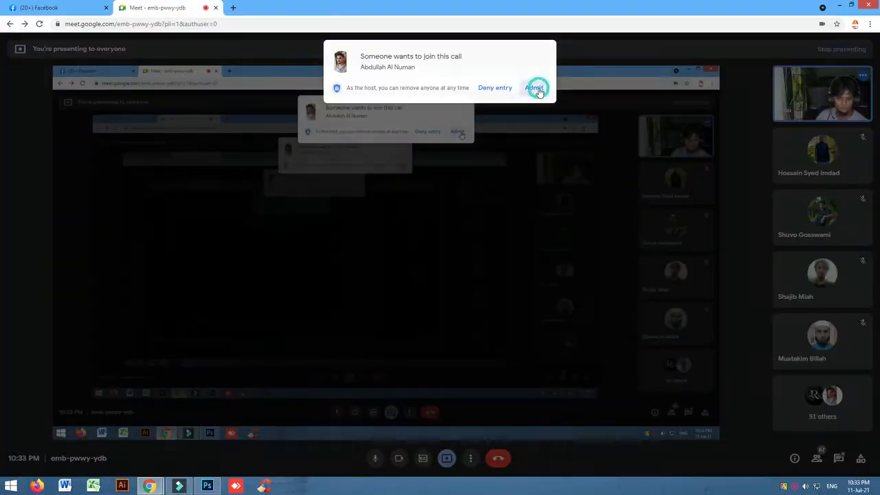
left_click(533, 88)
left_click(208, 485)
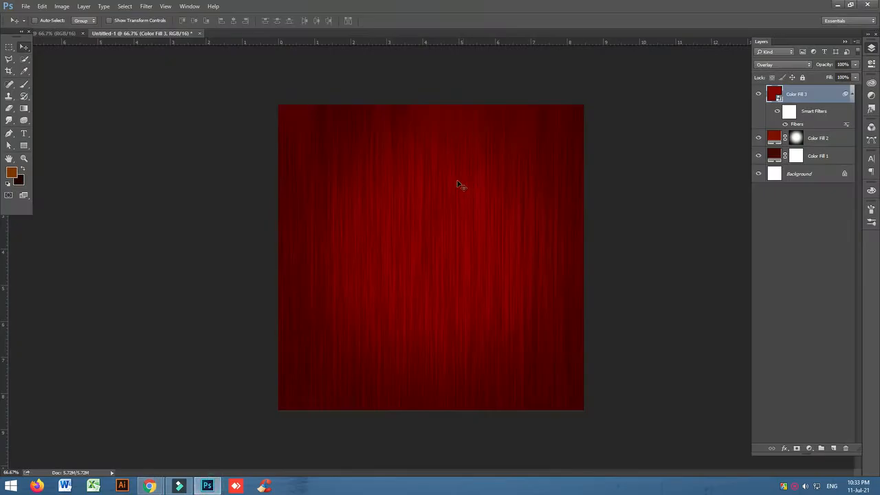
Step: Paint black on the Fibers smart filter mask with a 900 px brush to hide the fibres in the canvas centre
key("ctrl+plus")
key("ctrl+plus")
key("ctrl+minus")
key("ctrl+plus")
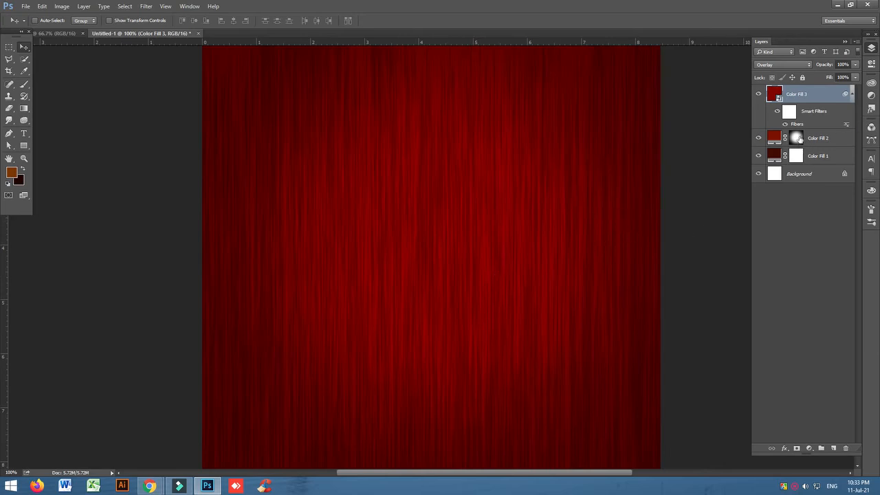
left_click(788, 111)
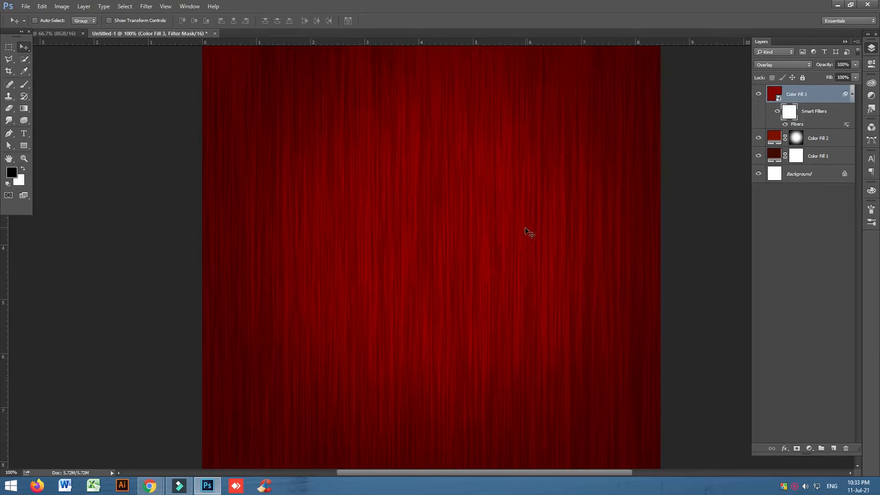
key("ctrl+minus")
left_click(24, 83)
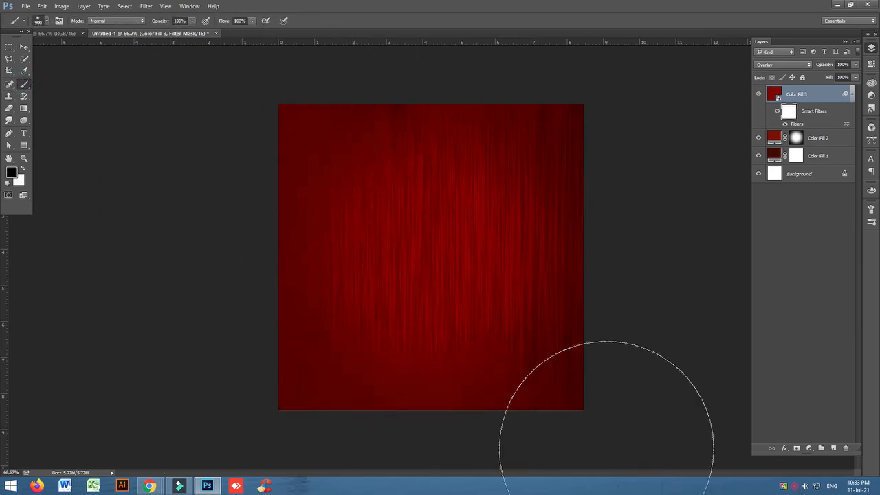
left_click(434, 257)
key("ctrl+z")
left_click(423, 256)
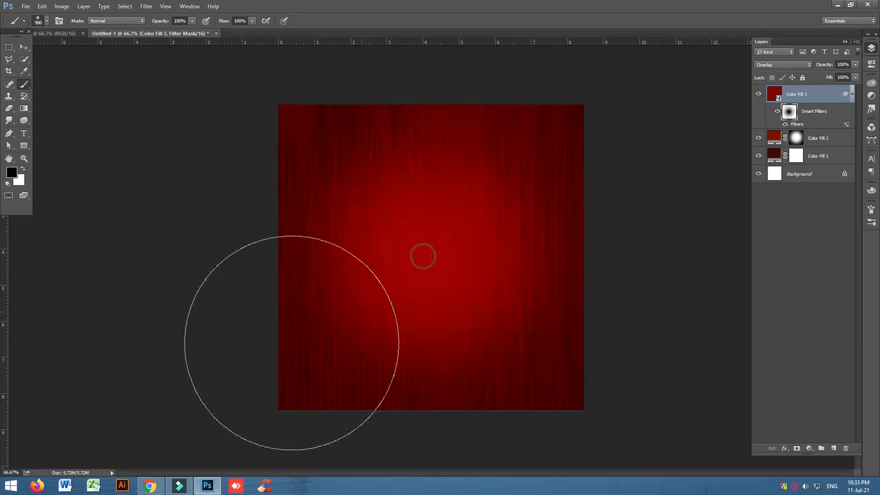
key("ctrl+z")
left_click(434, 250)
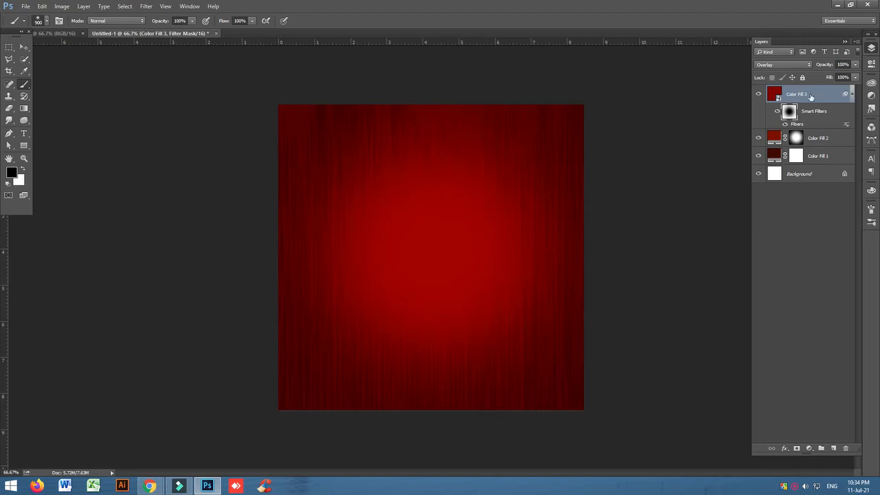
Step: Open the Color Fill 3 smart object, change its fill to bright red, save it and return to the Untitled-1 document
double_click(776, 95)
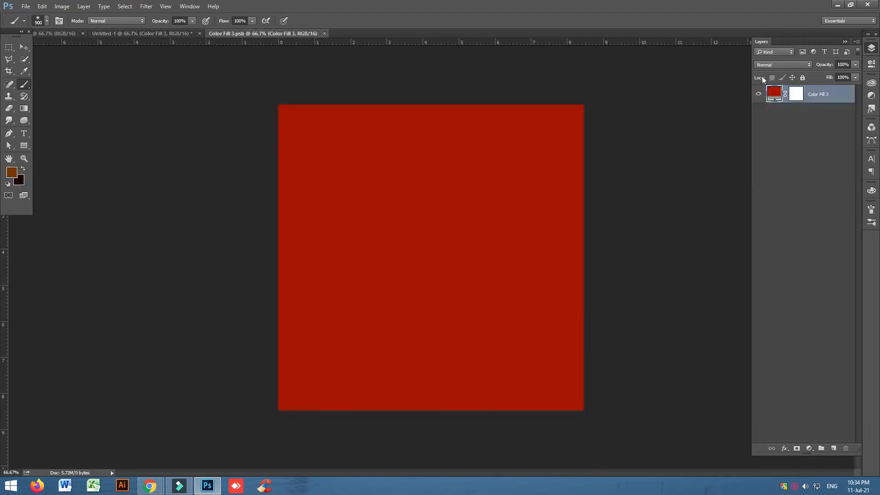
double_click(774, 95)
left_click_drag(727, 279, 756, 249)
left_click(833, 241)
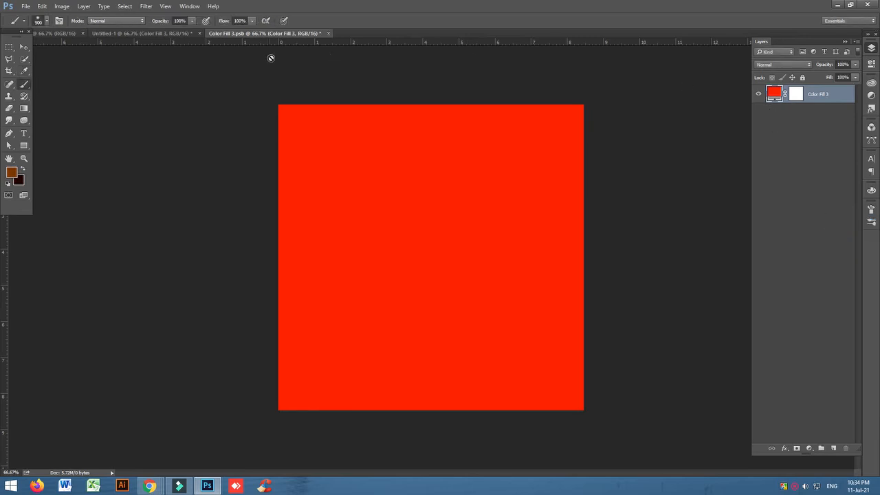
key("ctrl+s")
left_click(171, 33)
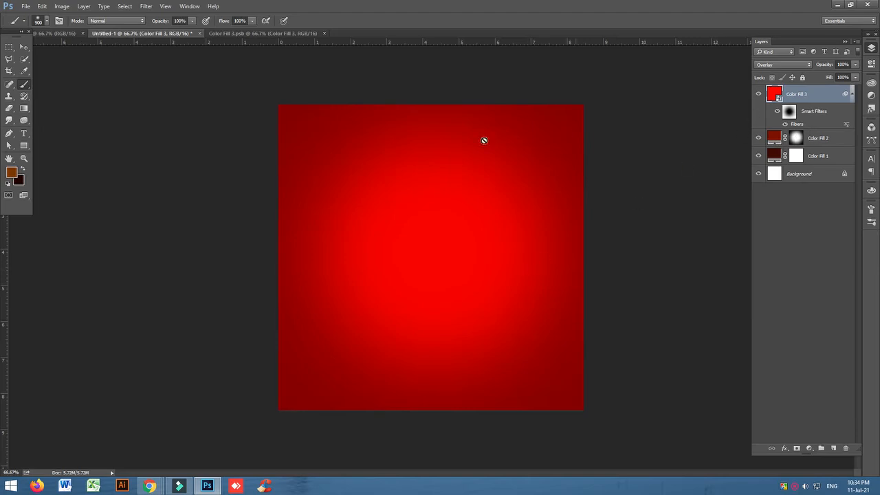
Step: Try Multiply as the Fibers filter's blend mode, cancel it and undo the bright red recolouring of Color Fill 3
double_click(846, 126)
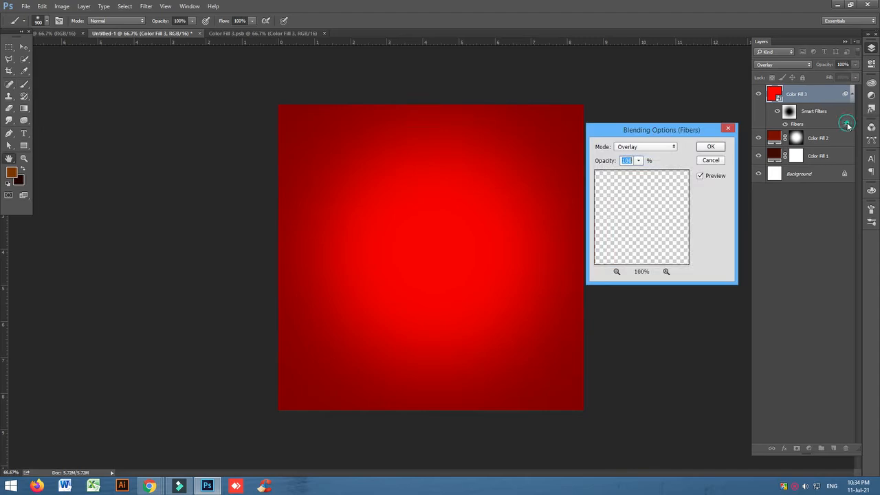
left_click(638, 147)
left_click(630, 182)
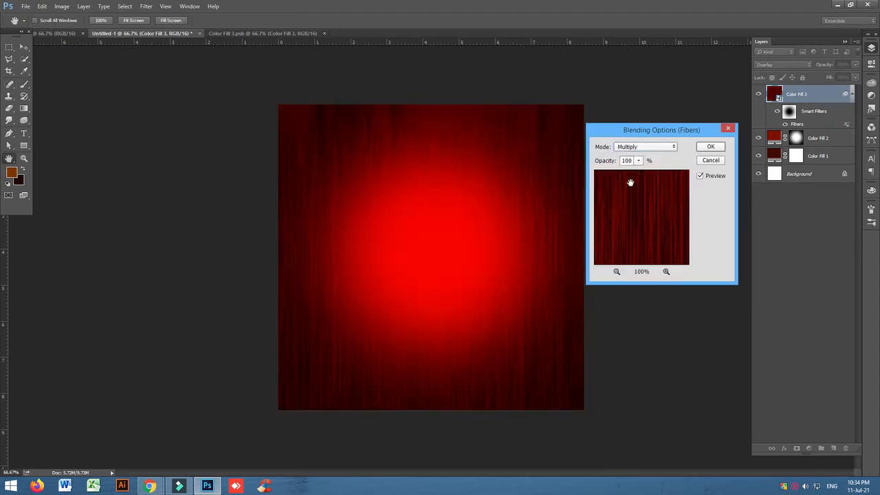
left_click(710, 160)
key("ctrl+z")
key("ctrl+z")
key("ctrl+z")
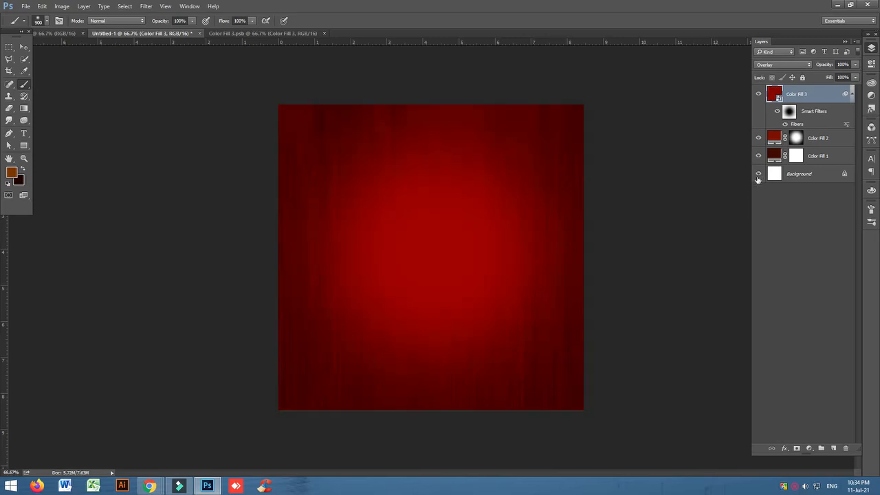
Step: Unlock the Background layer, group it with the three Color Fill layers, and toggle the group's visibility to check it
left_click(26, 47)
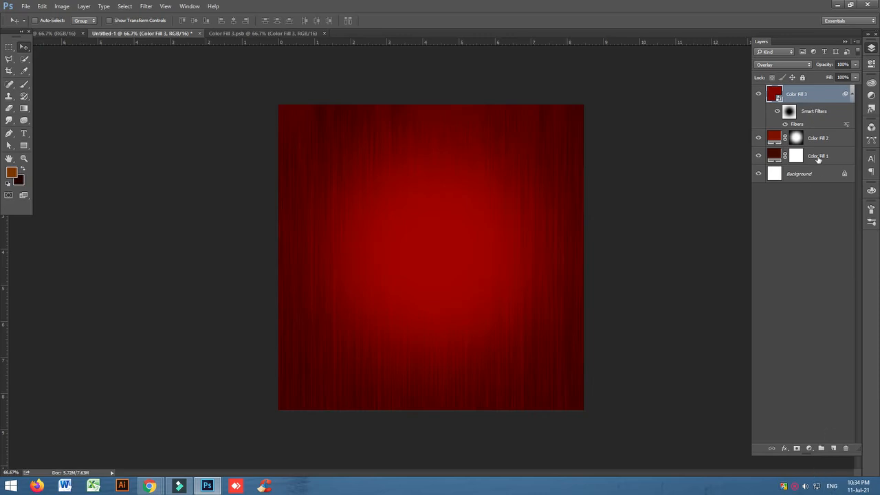
left_click(818, 158)
left_click(819, 94)
left_click(844, 174)
left_click(817, 95)
left_click(814, 173, "shift")
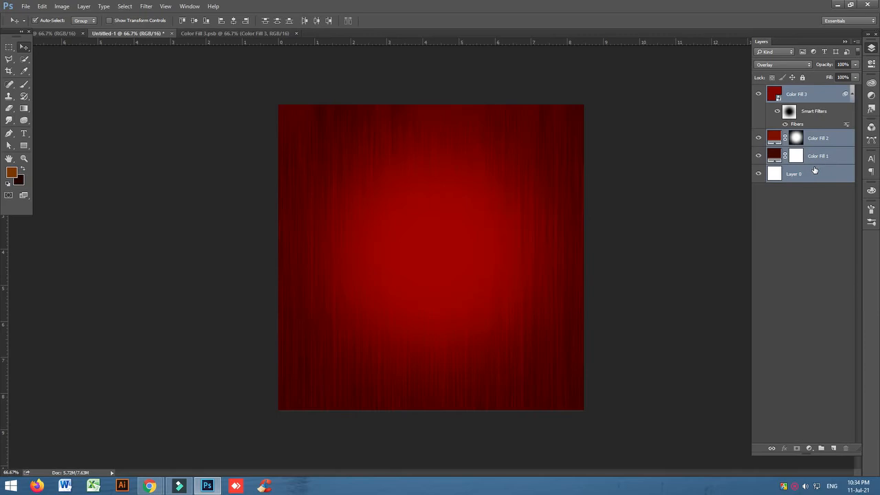
key("ctrl+g")
left_click(759, 91)
left_click(759, 91)
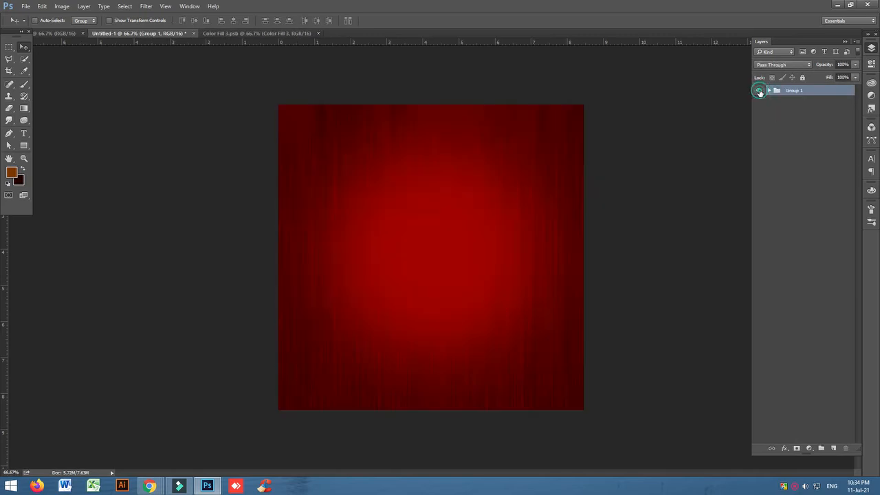
Step: Add a new empty layer above Group 1 and reduce the Brush tool's size to 70 px
left_click(833, 448)
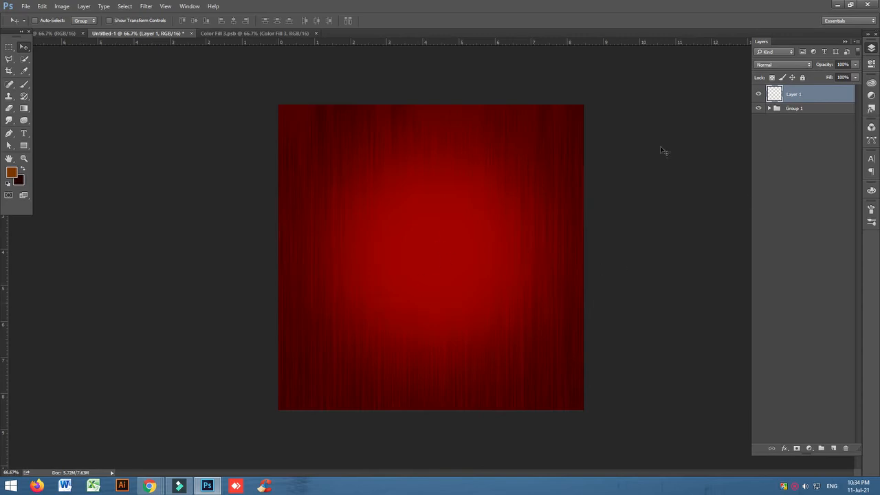
left_click(24, 84)
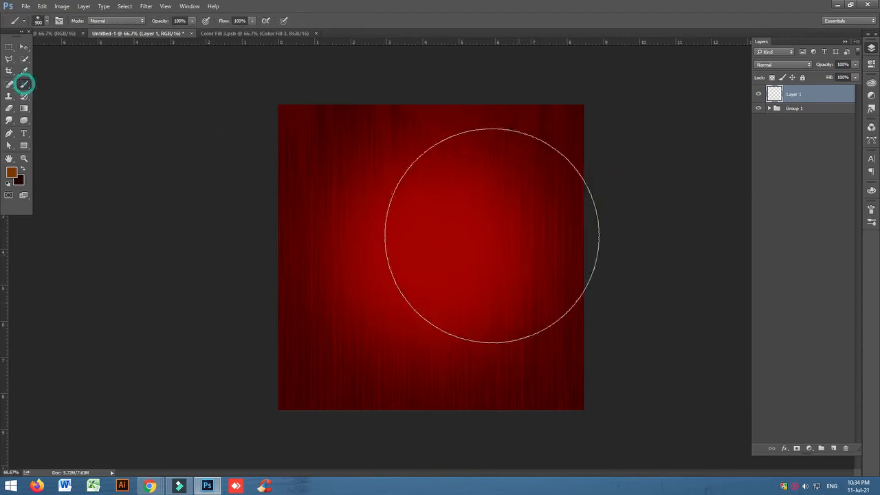
key("bracketleft")
key("bracketleft")
key("bracketleft")
key("bracketleft")
key("bracketleft")
key("bracketleft")
key("bracketleft")
key("bracketleft")
key("bracketleft")
key("bracketleft")
key("bracketleft")
key("bracketleft")
key("bracketleft")
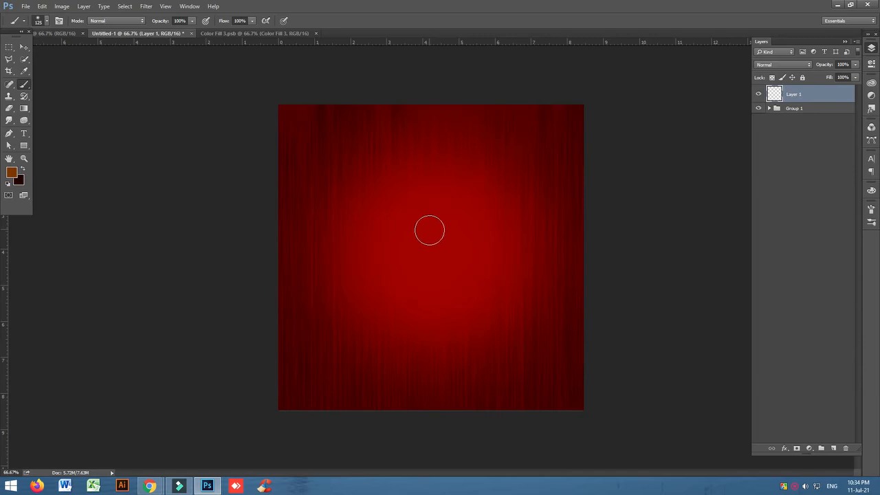
key("bracketleft")
key("bracketleft")
Step: Set the foreground colour to bright red, starting from the glow colour sampled at the canvas centre
left_click(13, 174)
left_click(432, 249)
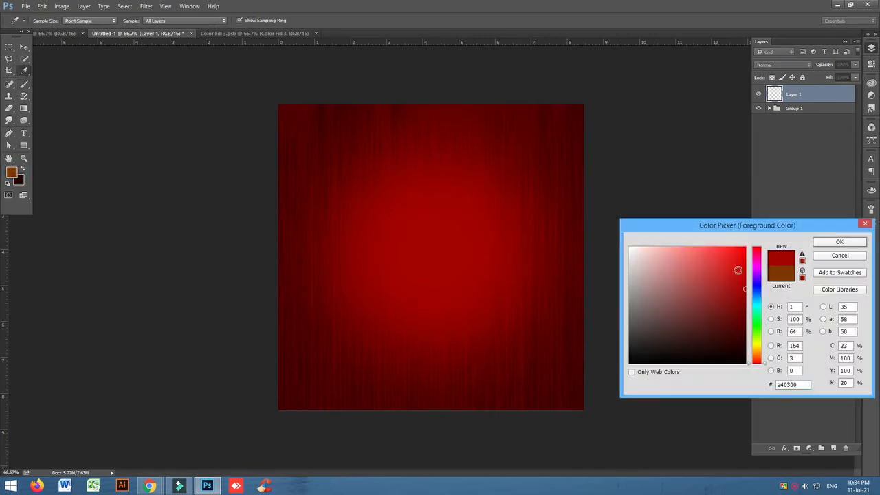
left_click_drag(735, 270, 752, 249)
left_click(836, 243)
Step: Paint straight bright red strokes crossing at the canvas centre on Layer 1 to form a rough star
left_click(436, 190)
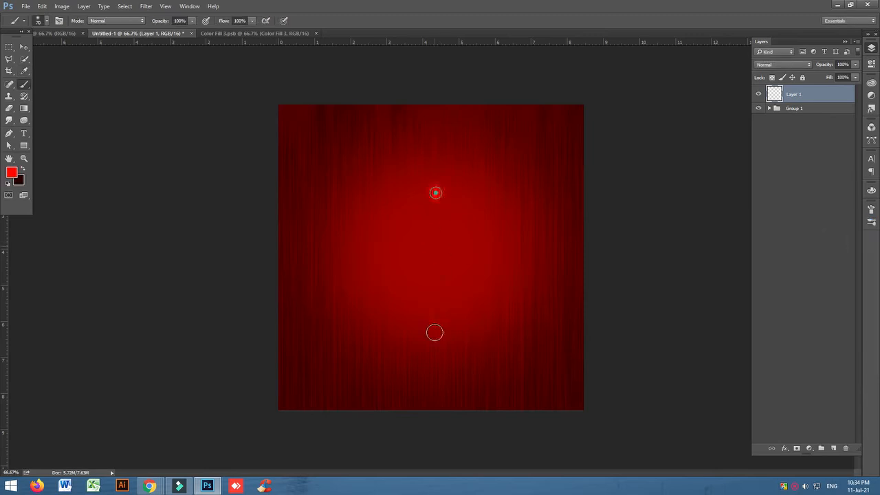
left_click(435, 331, "shift")
left_click(386, 256, "shift")
left_click(527, 256, "shift")
left_click(470, 229)
left_click(382, 296, "shift")
left_click(408, 221)
left_click(491, 301, "shift")
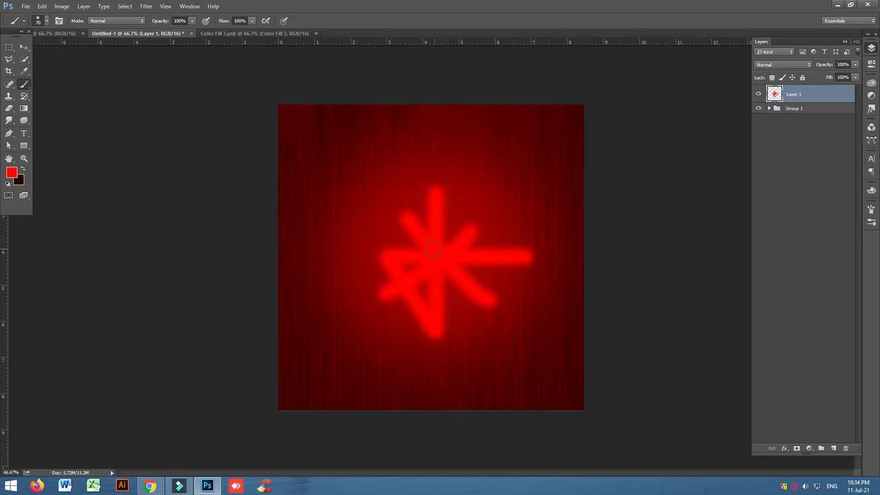
Step: Extend the star's arms outward with thinner freehand red strokes, using a 45 px brush
left_click_drag(389, 191, 422, 232)
mouse_move(438, 170)
left_mouse_down()
mouse_move(443, 214)
mouse_move(461, 244)
left_mouse_up()
left_click_drag(339, 249, 411, 258)
left_click_drag(441, 351, 442, 279)
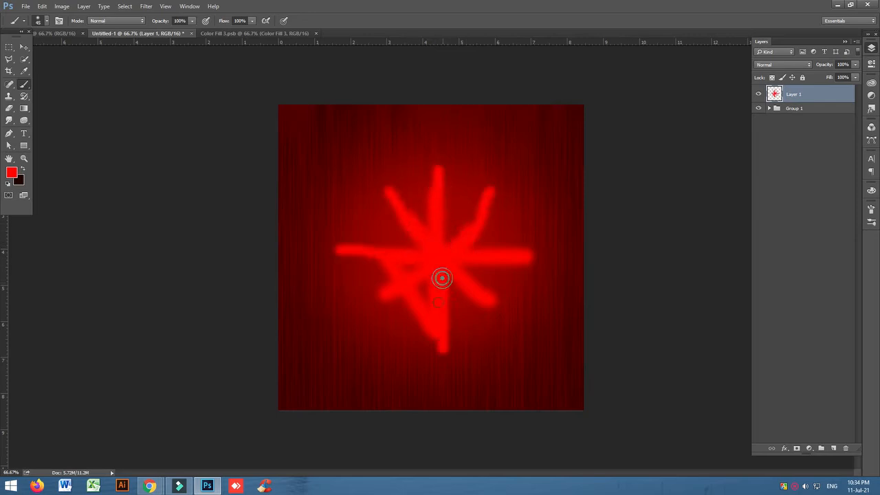
left_click_drag(335, 318, 426, 269)
left_click_drag(536, 255, 481, 257)
mouse_move(511, 312)
left_mouse_down()
mouse_move(457, 281)
mouse_move(438, 246)
left_mouse_up()
left_click(24, 46)
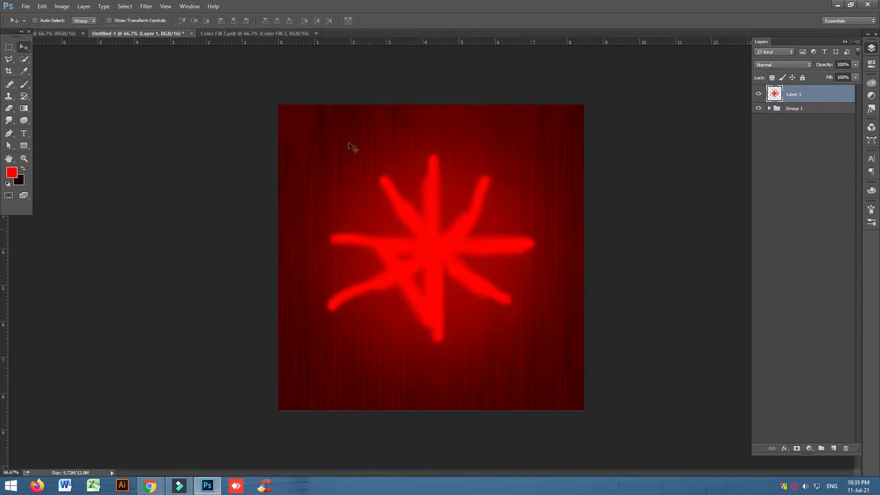
left_click(146, 7)
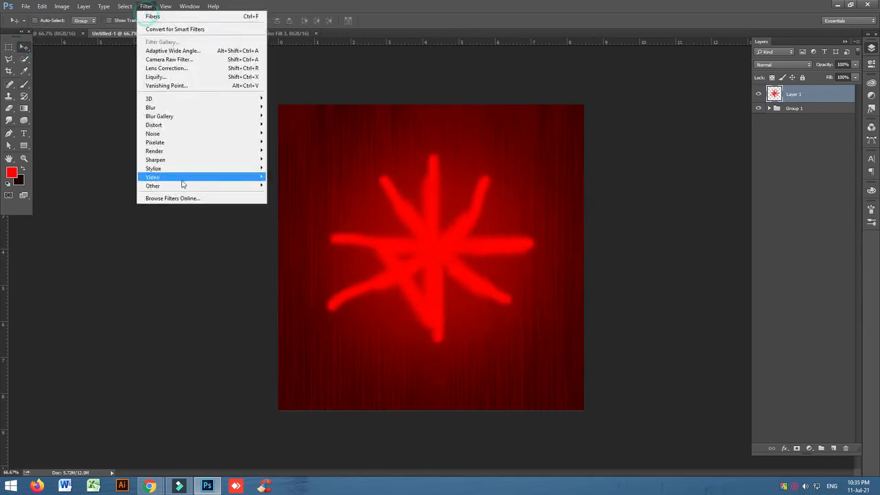
mouse_move(201, 112)
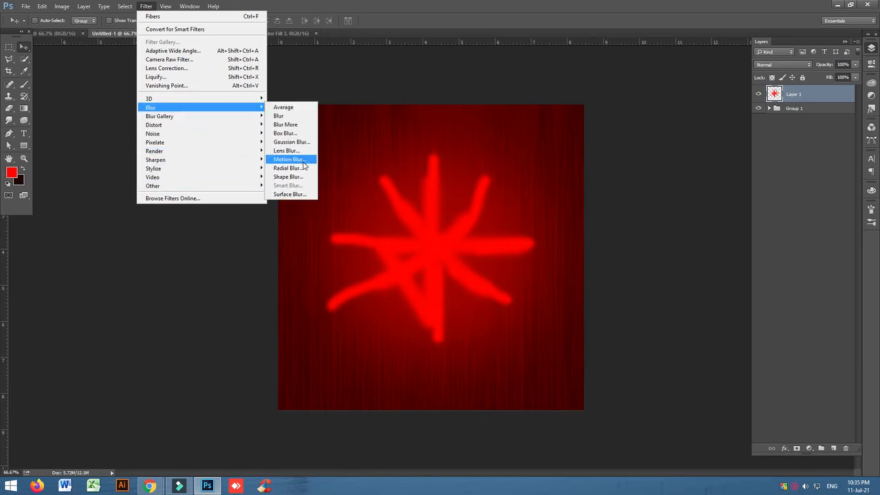
left_click(290, 158)
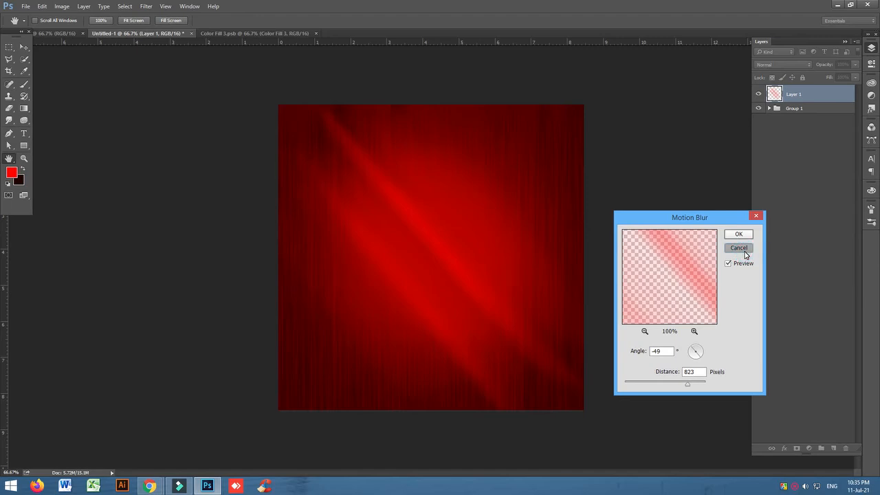
left_click(738, 249)
Step: Apply a Radial Blur to the red star on Layer 1 using the Zoom method, amount 87 and Best quality
left_click(147, 6)
left_click(208, 106)
left_click(302, 169)
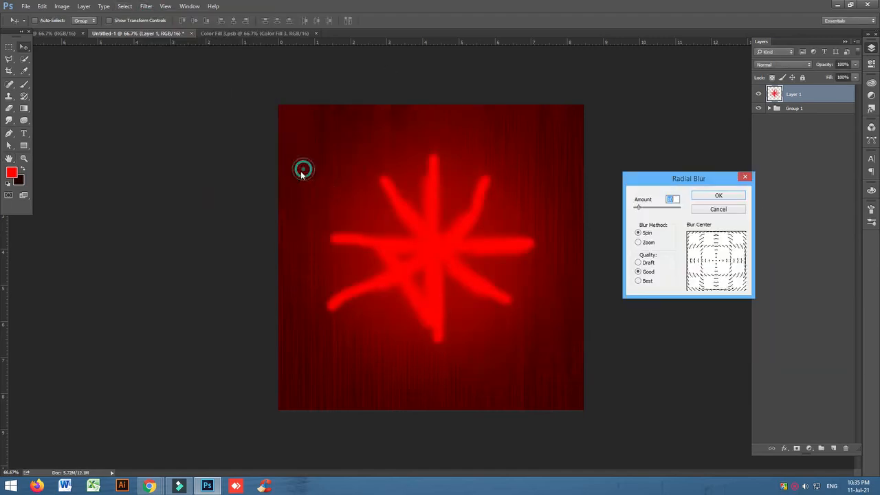
left_click(648, 242)
left_click_drag(649, 206, 673, 208)
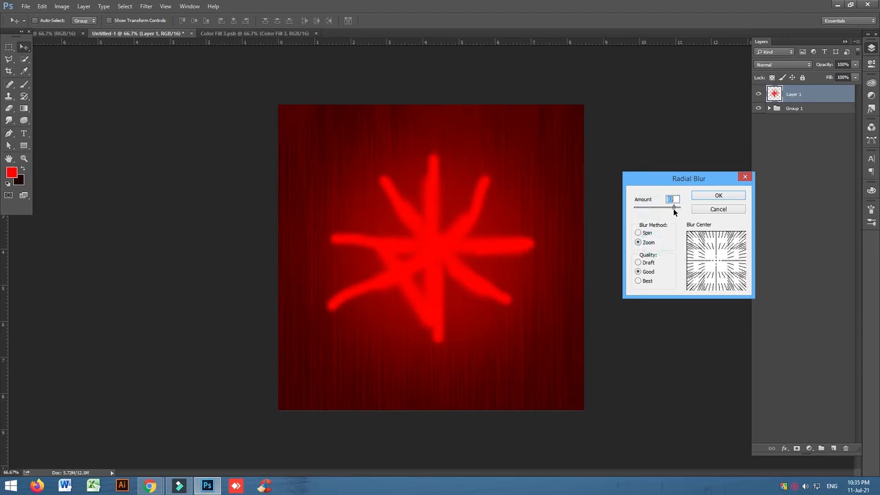
left_click(648, 280)
left_click(718, 195)
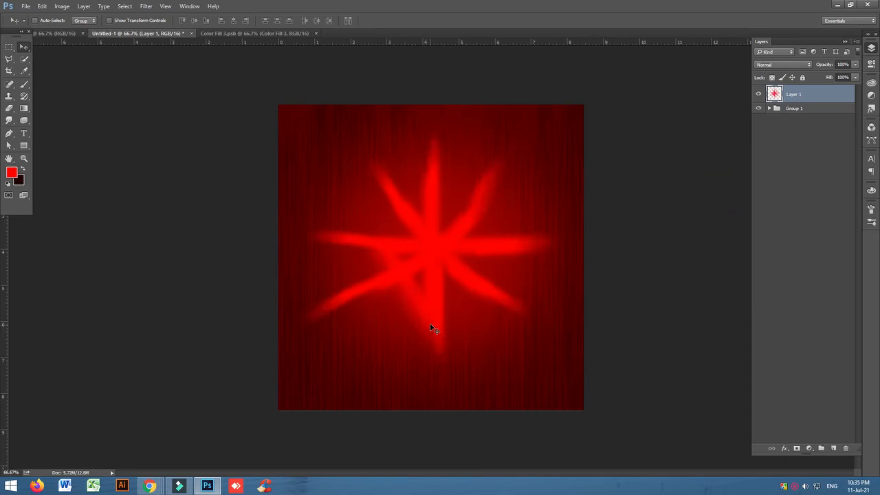
Step: Reapply the same Radial Blur to Layer 1 repeatedly until the red rays stretch out to the canvas edges
left_click(146, 6)
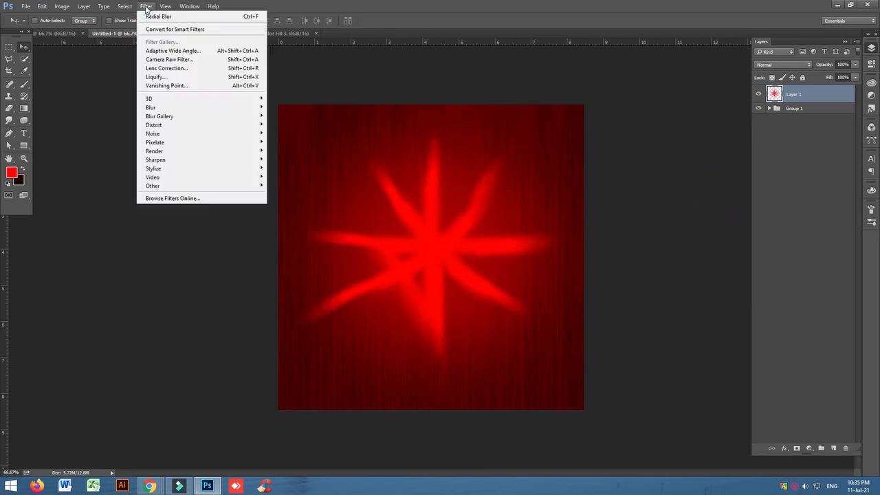
left_click(183, 15)
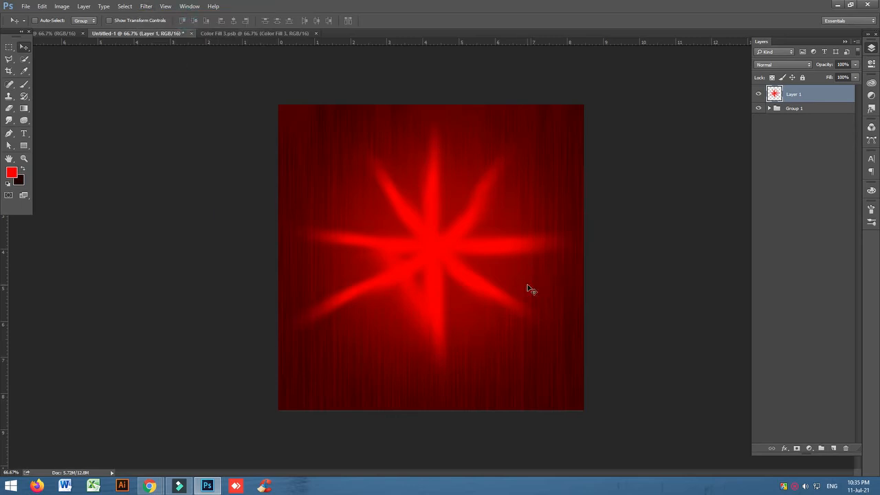
key("ctrl")
key("ctrl+f")
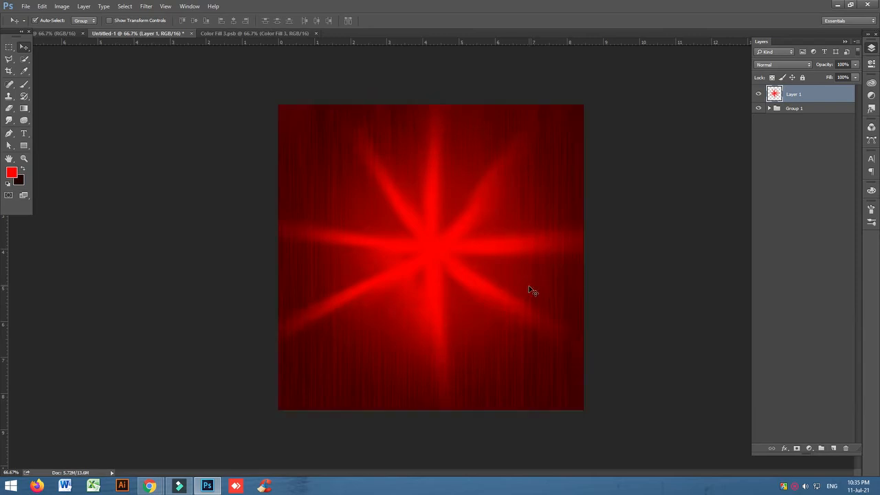
Step: Add a new empty layer above Layer 1 and set the foreground colour to orange ff7e00
left_click_drag(836, 442, 839, 451)
left_click(835, 448)
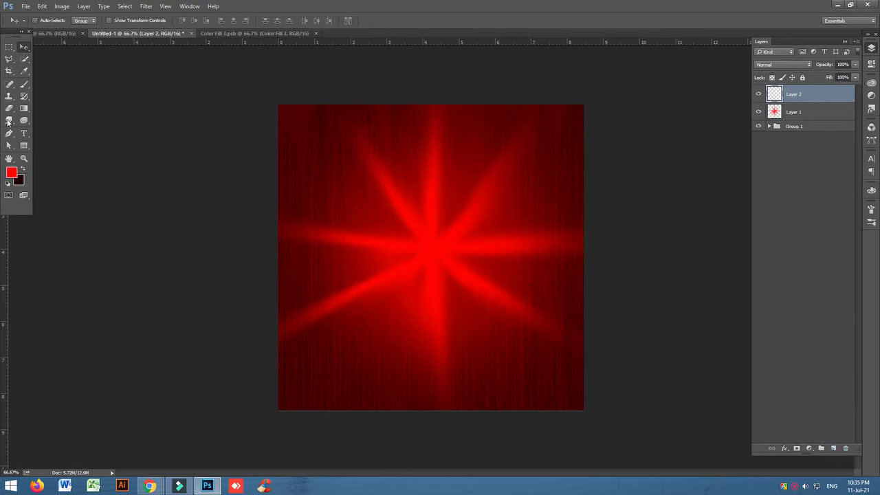
left_click(11, 171)
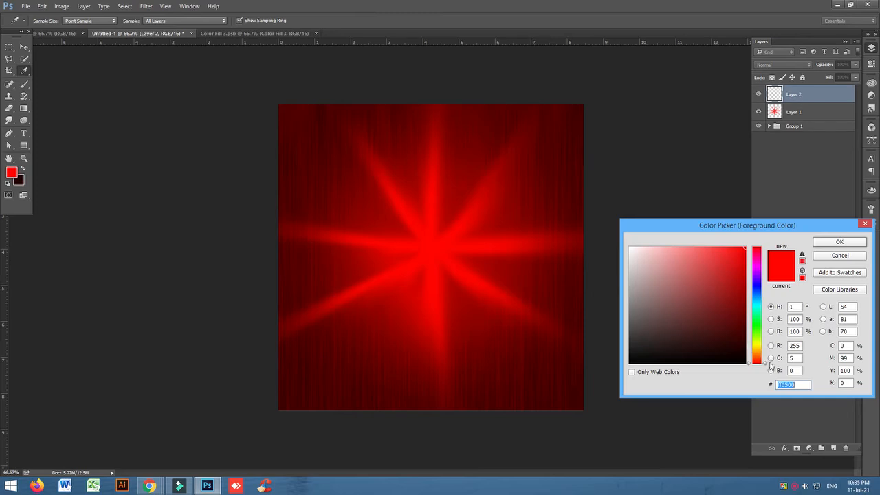
left_click_drag(765, 366, 764, 354)
left_click(839, 242)
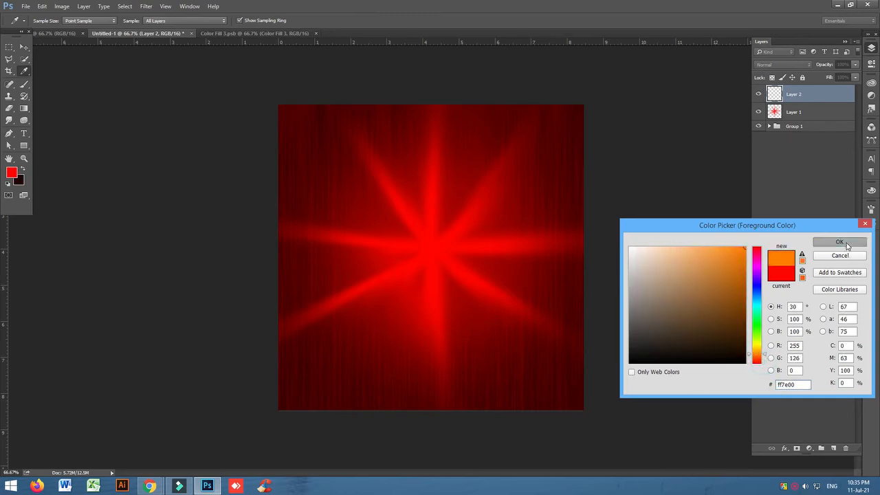
Step: Paint freehand orange strokes crossing at the burst's centre on Layer 2 with the 45 px brush
left_click(24, 84)
left_click_drag(431, 195, 437, 302)
left_click_drag(401, 206, 487, 300)
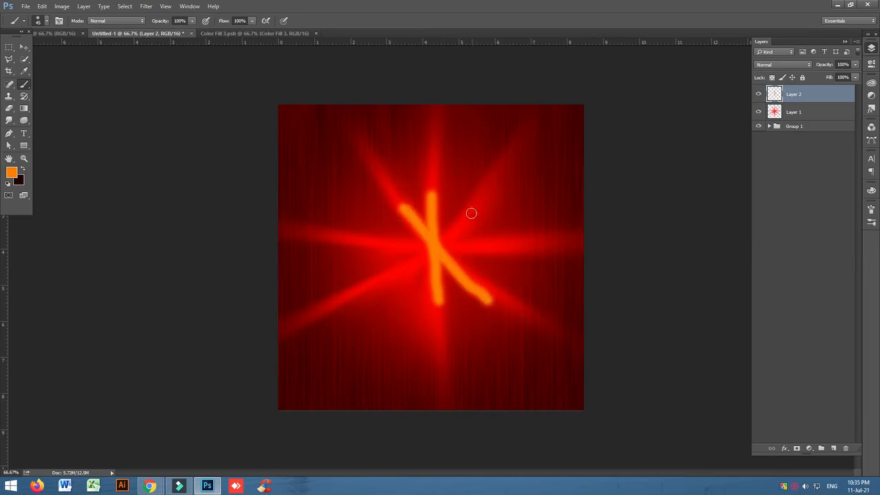
mouse_move(465, 220)
left_mouse_down()
mouse_move(410, 267)
mouse_move(378, 281)
left_mouse_up()
left_click_drag(381, 240, 489, 253)
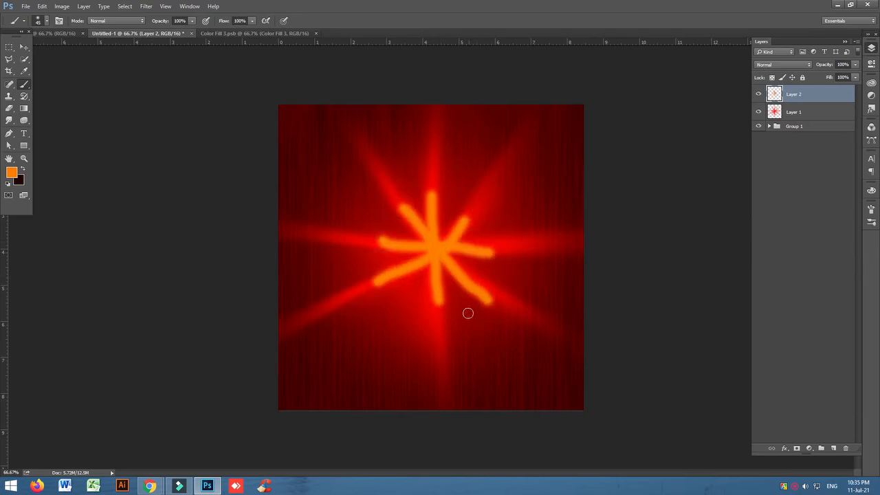
Step: Undo the freehand orange strokes on Layer 2
key("ctrl+z")
key("ctrl+z")
key("ctrl+z")
key("ctrl+alt+z")
key("ctrl+alt+z")
key("ctrl+alt+z")
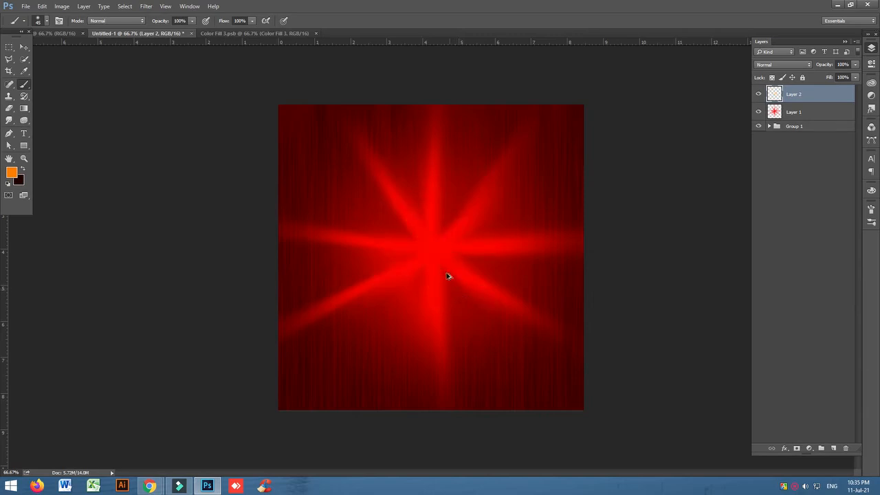
Step: Paint a straight vertical orange stroke through the burst's centre and add a copy of its layer rotated 90° to form a cross
key("ctrl+shift+z")
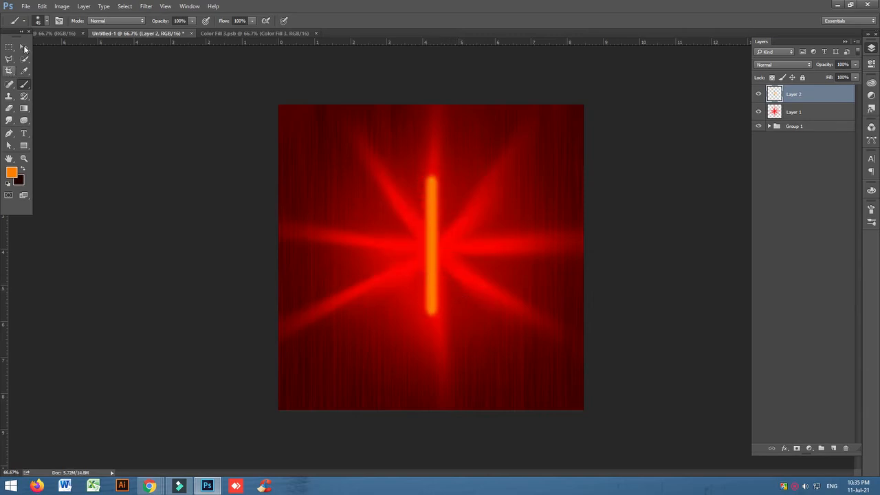
key("v")
left_click_drag(475, 199, 471, 216)
key("ctrl+t")
left_click_drag(467, 157, 549, 298)
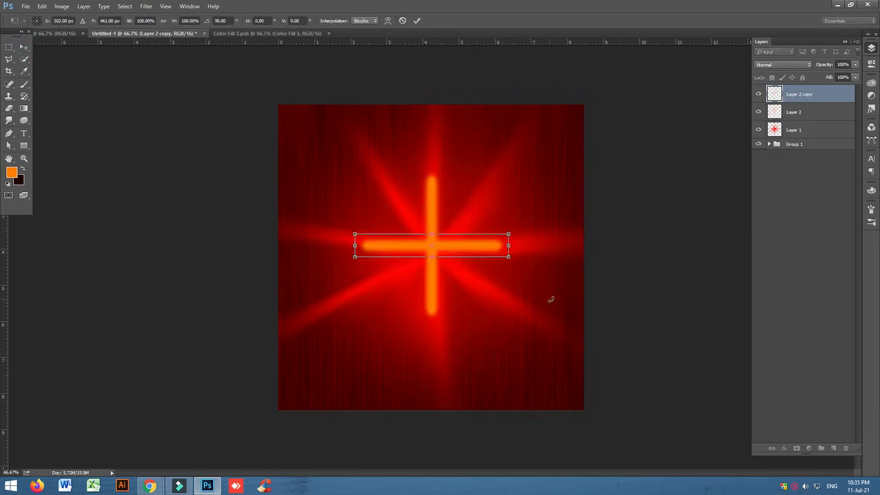
key("Return")
Step: Merge the cross into one layer, overlay a diagonally rotated duplicate, and merge both into a single eight-armed orange star layer
left_click(814, 115, "shift")
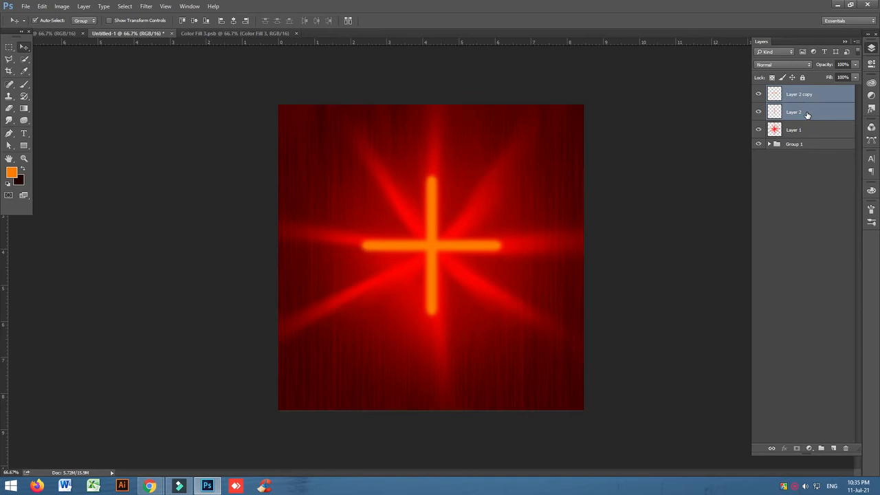
key("ctrl+e")
key("ctrl+j")
key("ctrl+t")
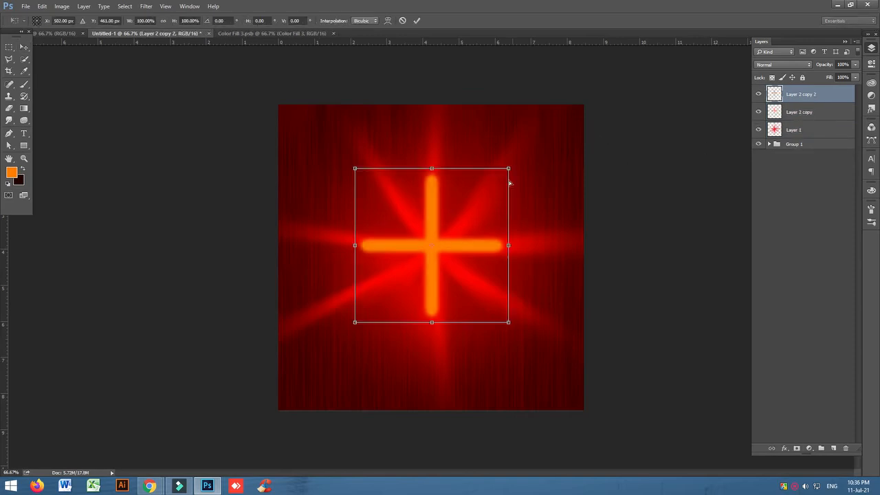
left_click_drag(522, 161, 573, 261)
key("Return")
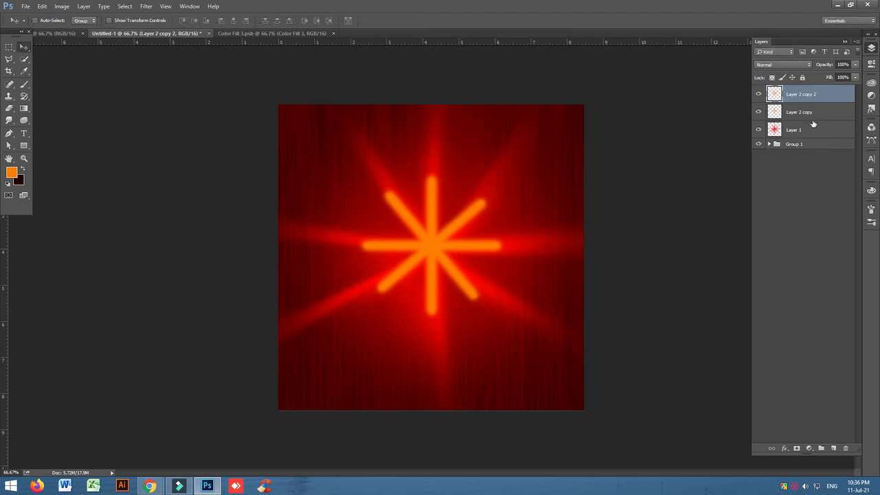
left_click(809, 112, "shift")
key("ctrl+e")
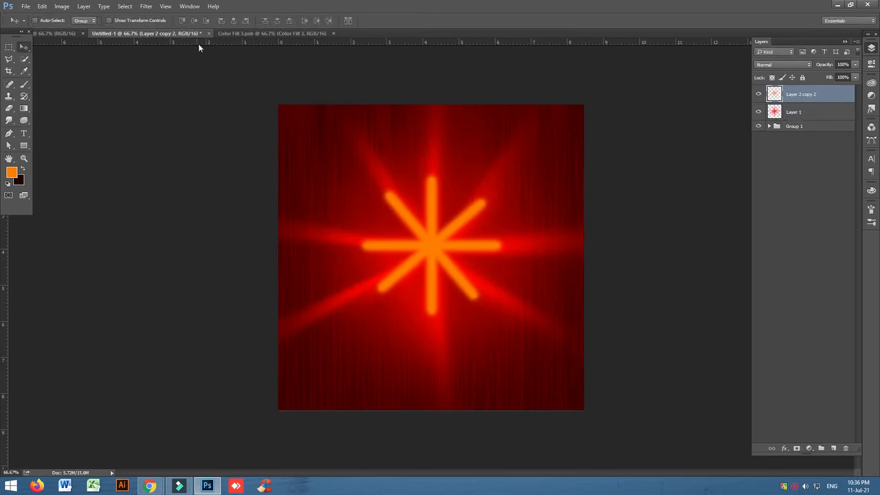
Step: Apply a Radial Blur to the orange star using the Zoom method, amount 100 and Best quality
left_click(146, 6)
mouse_move(191, 112)
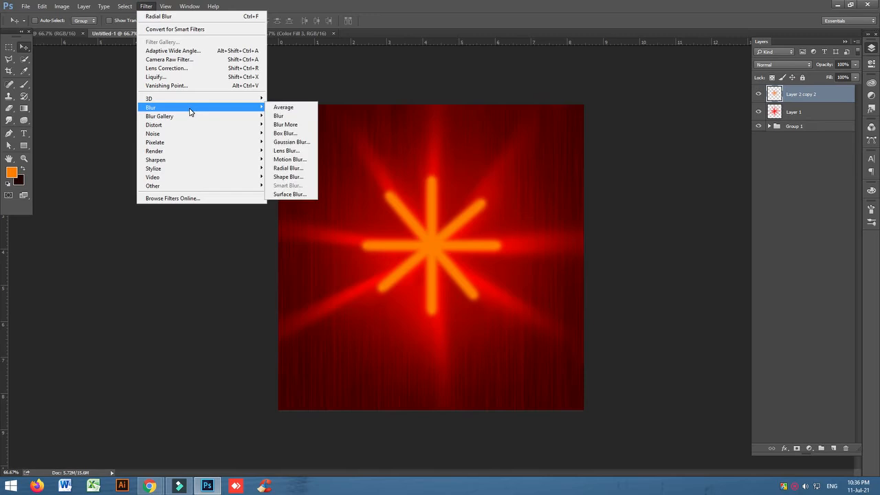
left_click(308, 171)
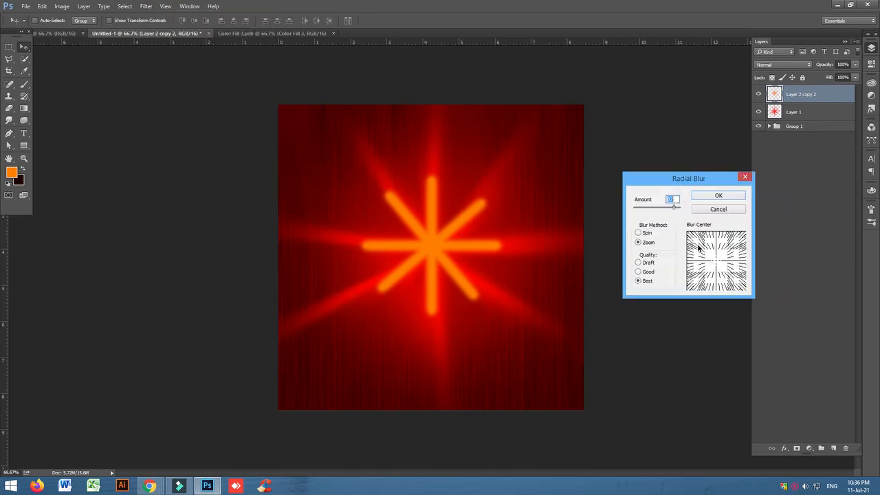
left_click(667, 206)
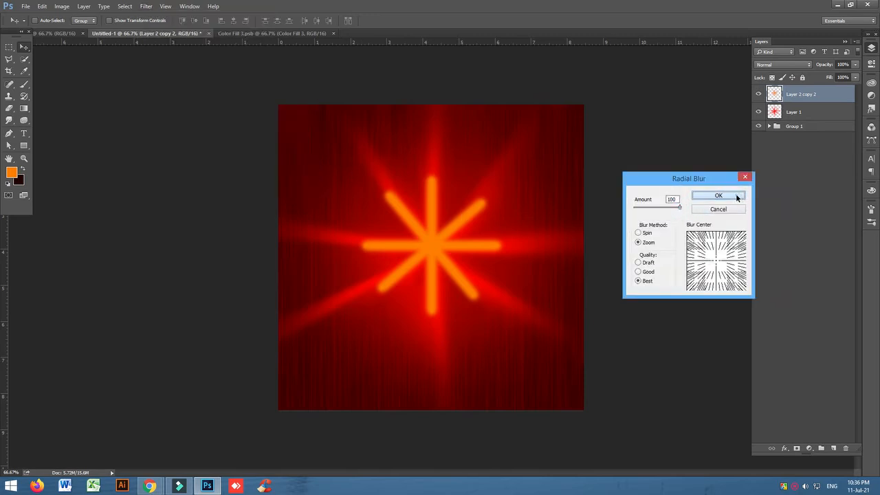
left_click(718, 195)
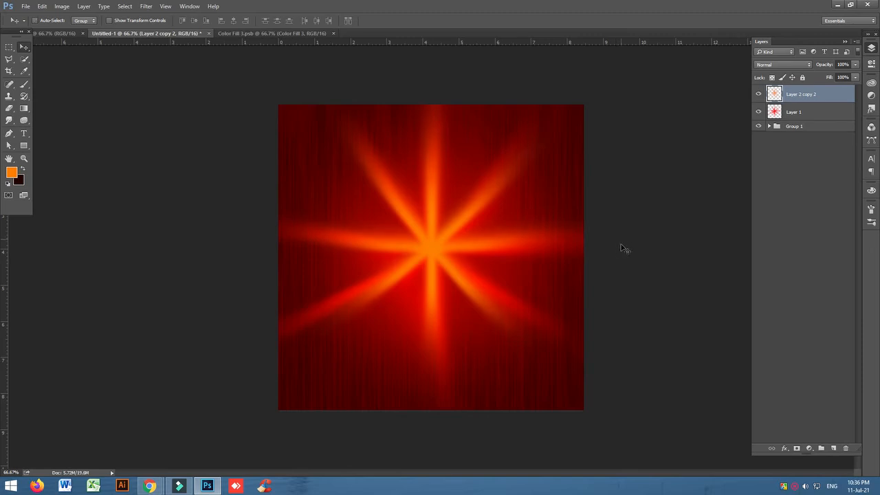
Step: Merge the orange star with Layer 1 and apply a Spin Radial Blur of about 35 at Best quality
left_click(813, 115, "shift")
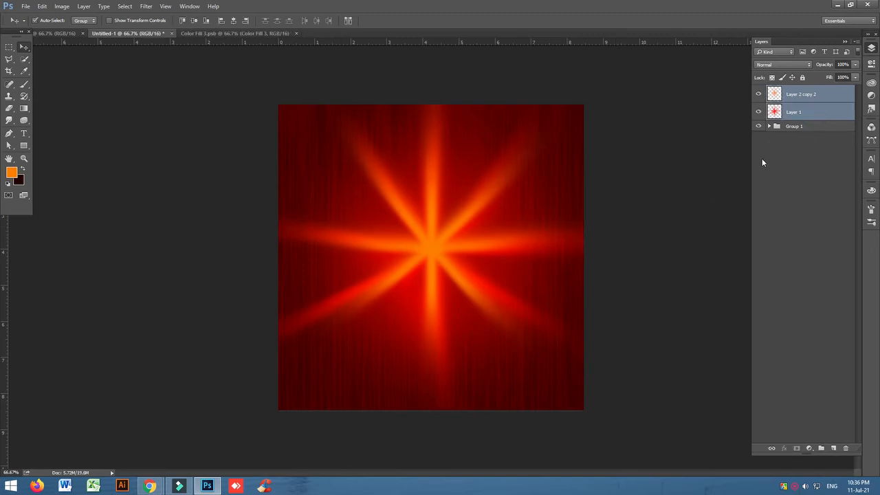
key("ctrl+e")
left_click(147, 6)
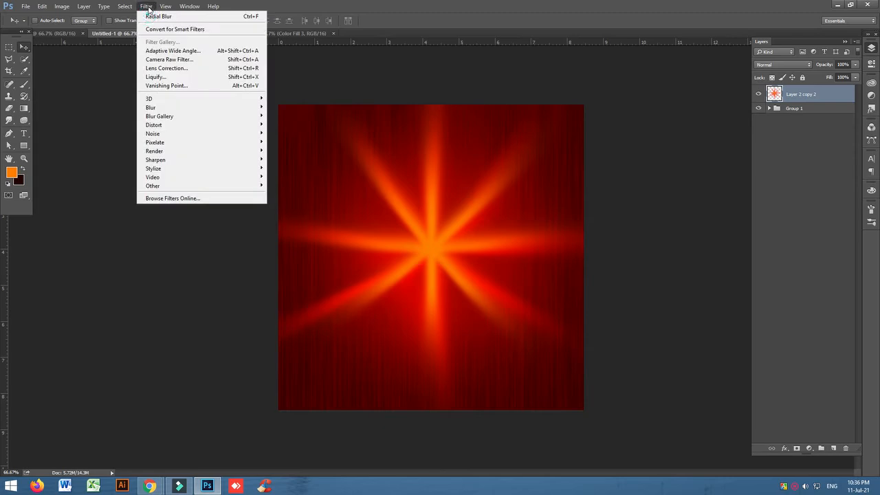
mouse_move(180, 107)
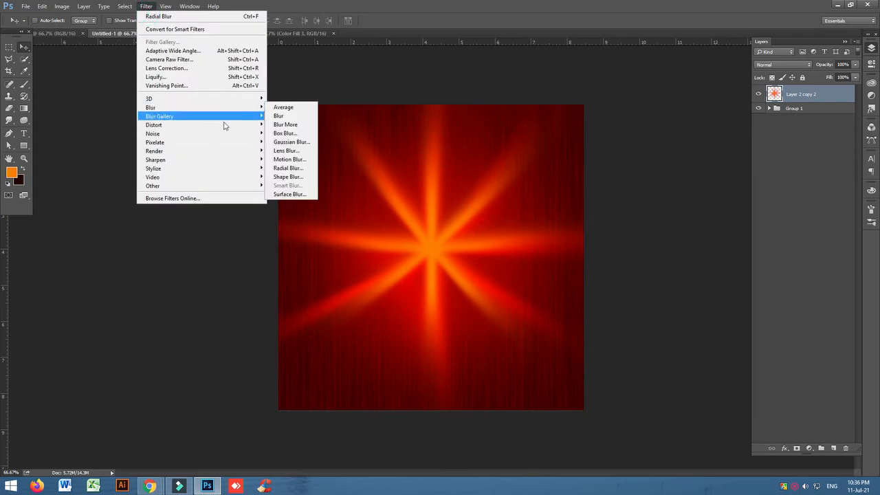
left_click(294, 168)
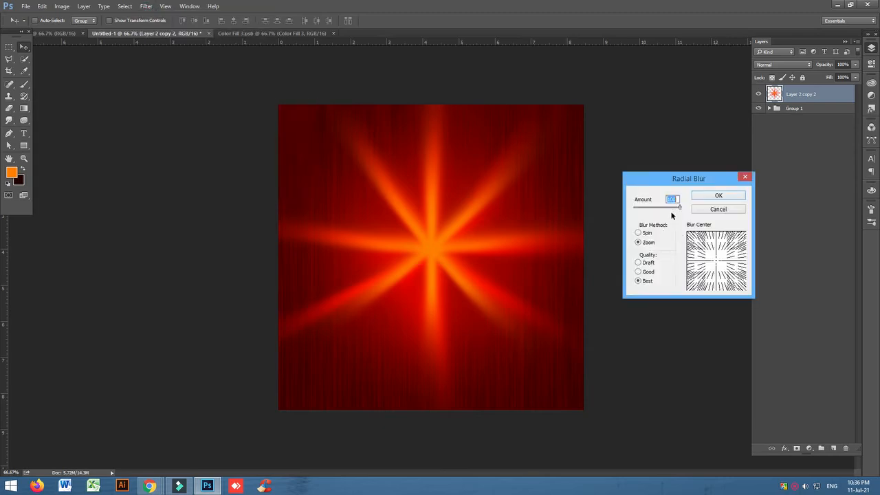
left_click(651, 235)
left_click_drag(679, 206, 647, 206)
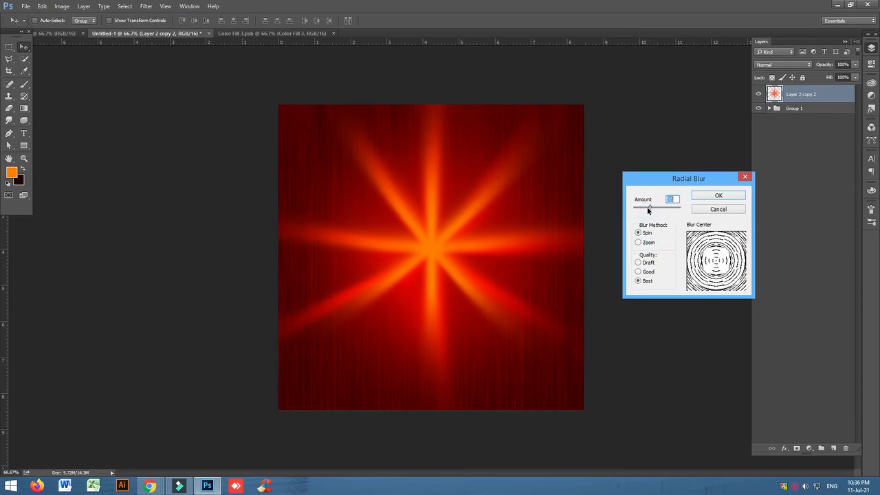
left_click(720, 195)
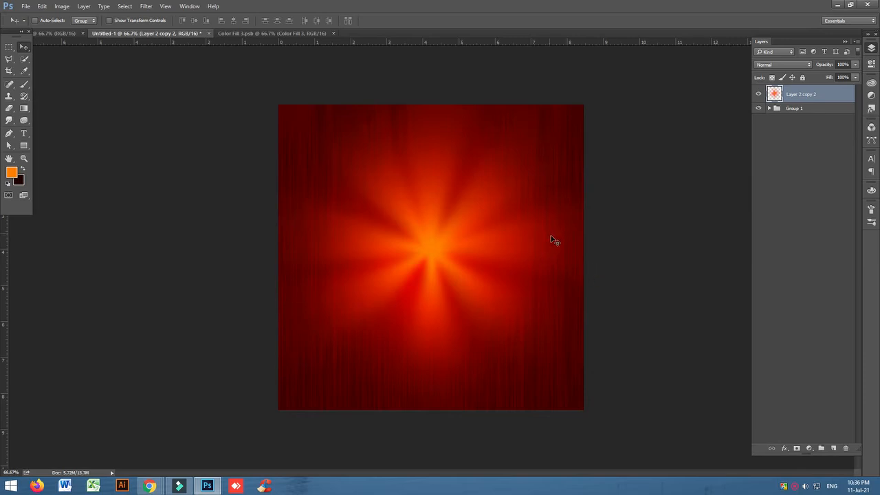
Step: Activate the Brush tool and set the foreground colour to yellow ffc600
left_click(145, 6)
left_click(689, 173)
left_click(24, 84)
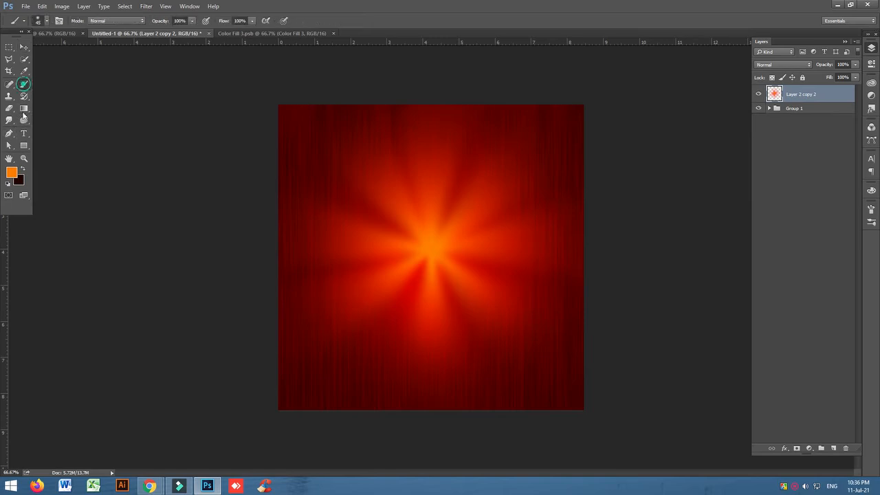
left_click(12, 171)
left_click_drag(764, 358, 765, 351)
left_click(839, 242)
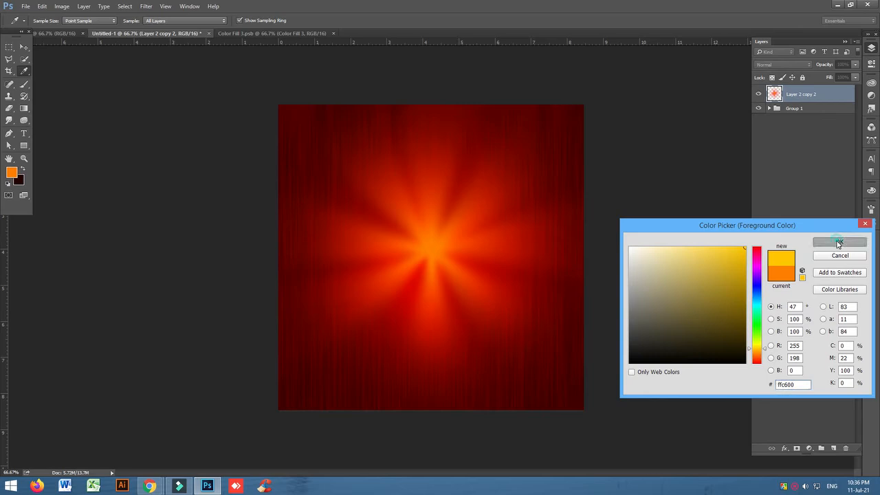
Step: Paint an eight-armed yellow star of straight crossing brush strokes at the centre of the light burst on Layer 2 copy 2
left_click_drag(431, 201, 435, 293)
key("ctrl+z")
left_click_drag(433, 205, 432, 312)
left_click_drag(368, 246, 490, 247)
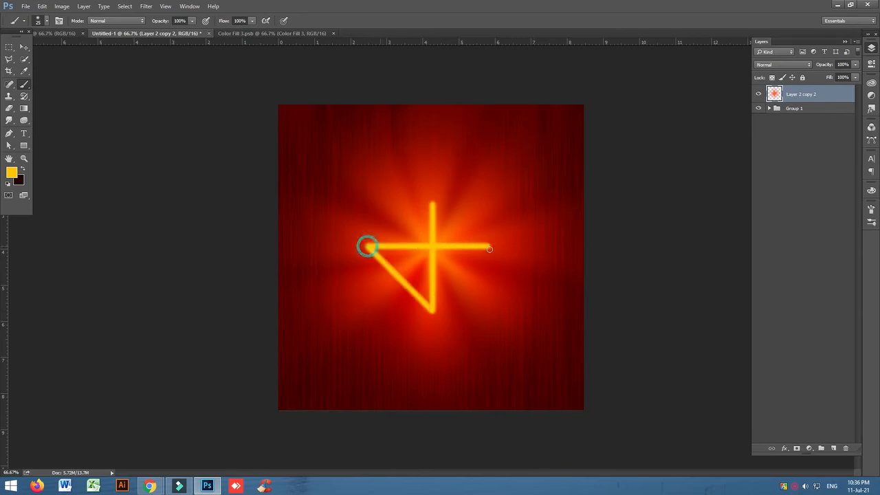
key("ctrl+z")
left_click(380, 248)
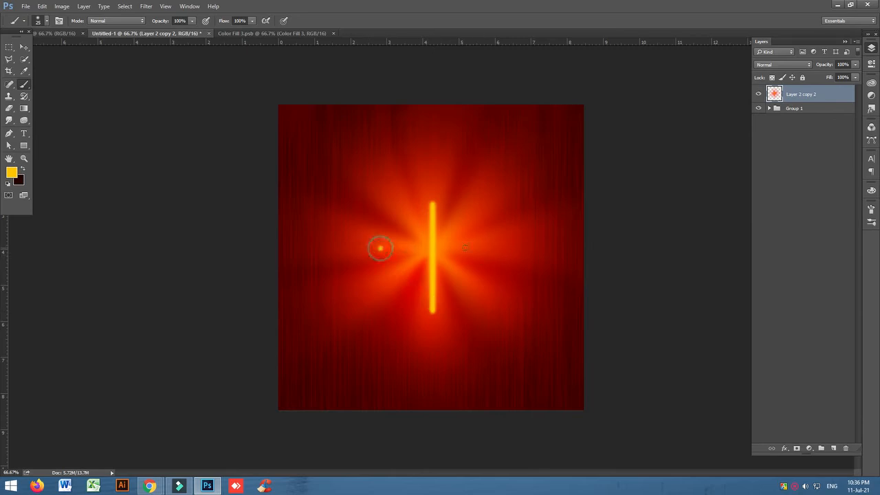
left_click(486, 248, "shift")
left_click(468, 218)
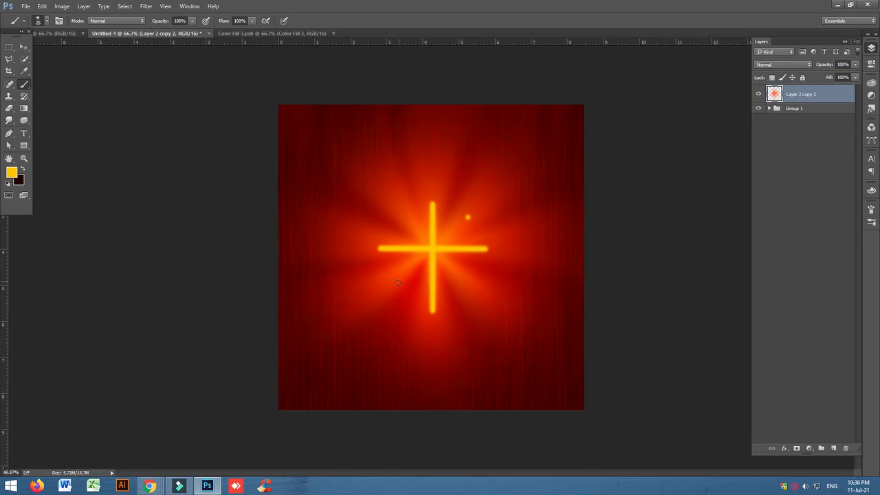
left_click(394, 280, "shift")
left_click(473, 288)
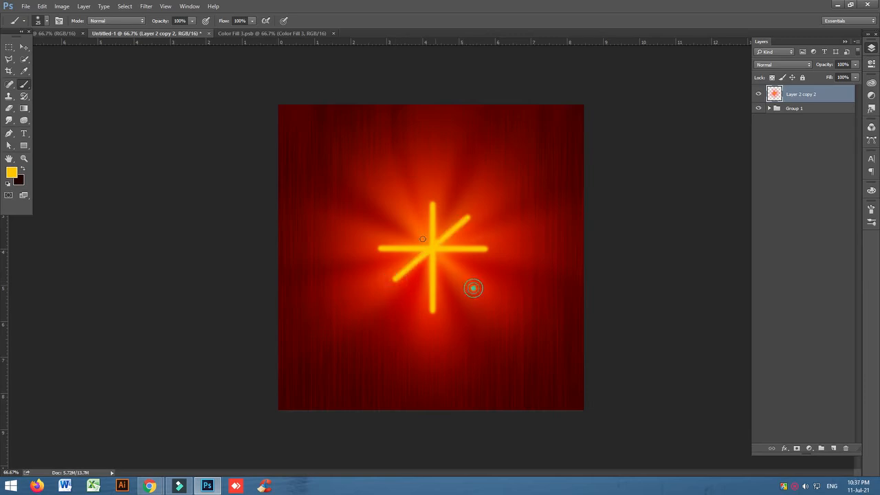
left_click(401, 213, "shift")
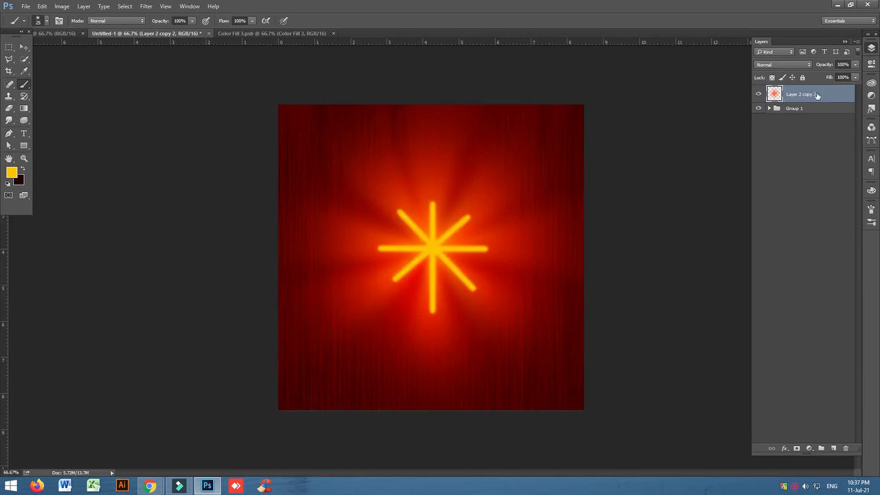
Step: Apply a Radial Blur to the layer with the yellow star, using the Zoom method, amount 100 and Best quality
left_click(144, 7)
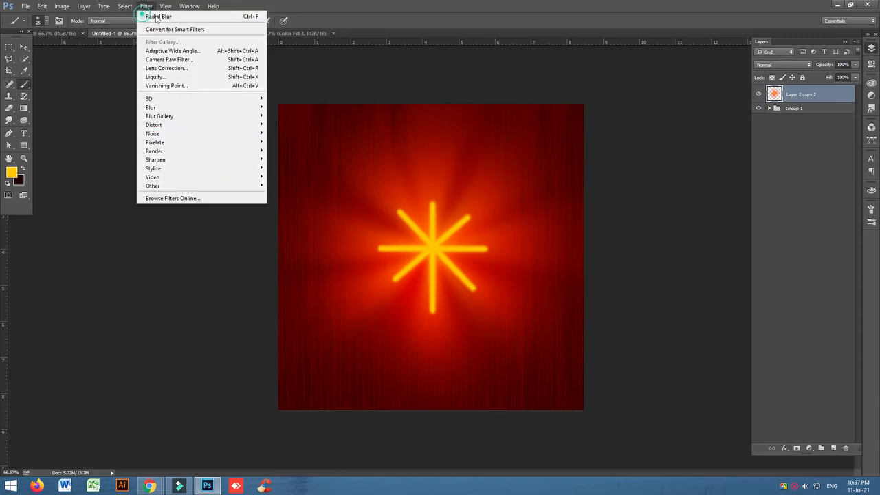
mouse_move(200, 108)
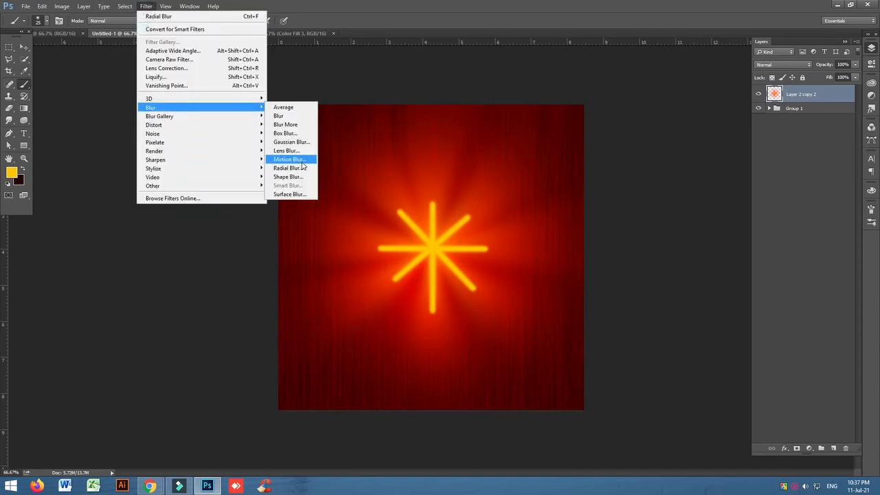
left_click(301, 171)
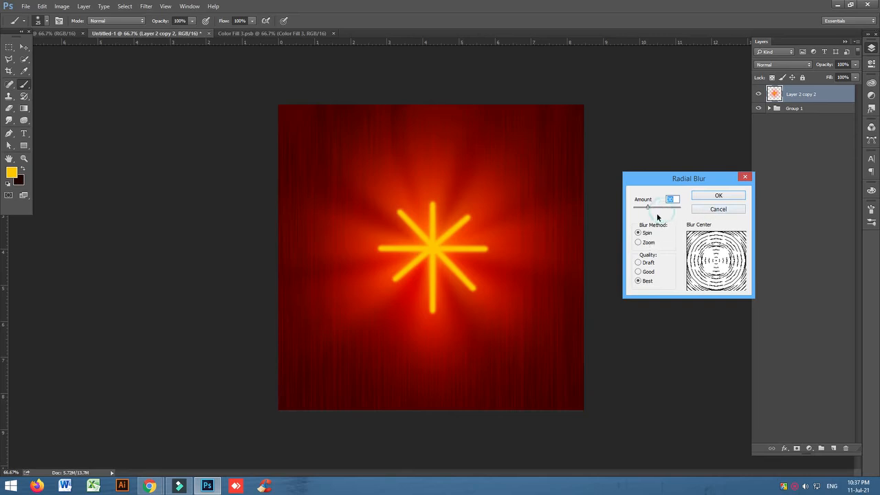
left_click_drag(657, 207, 722, 209)
left_click(646, 243)
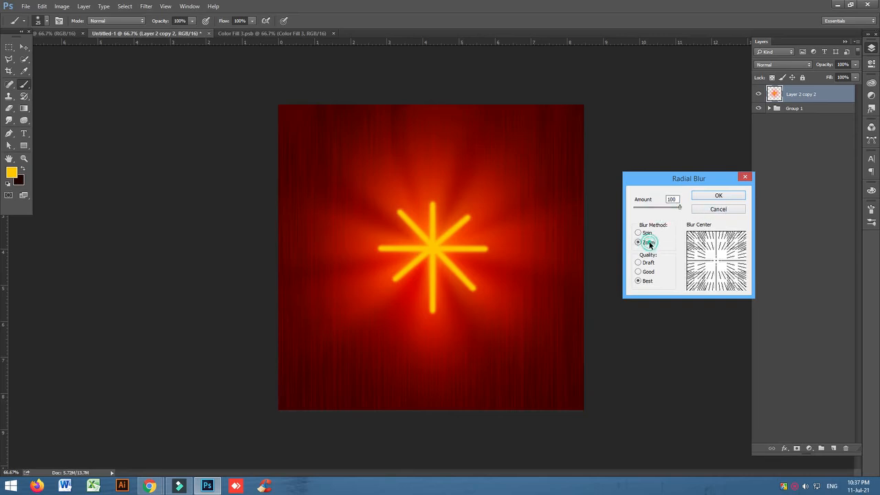
left_click(720, 196)
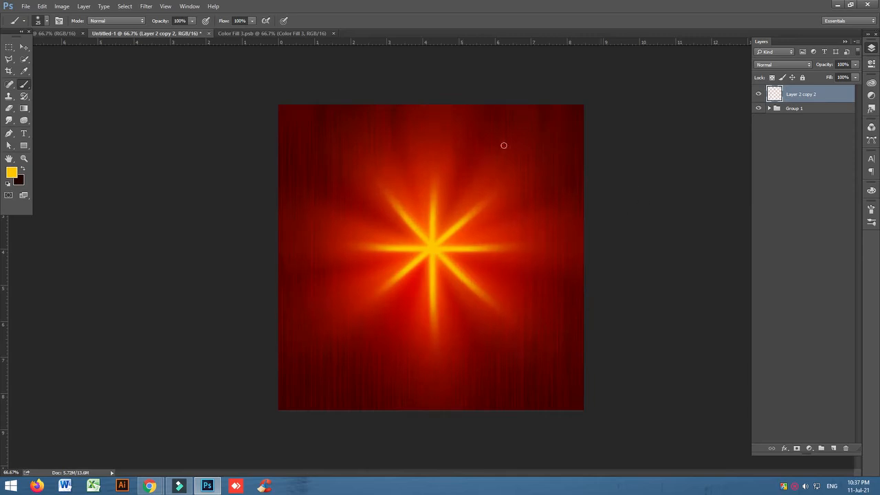
Step: Apply a second Radial Blur to the yellow star layer, using the Spin method, an amount of about 25 and Best quality
left_click(146, 6)
mouse_move(164, 108)
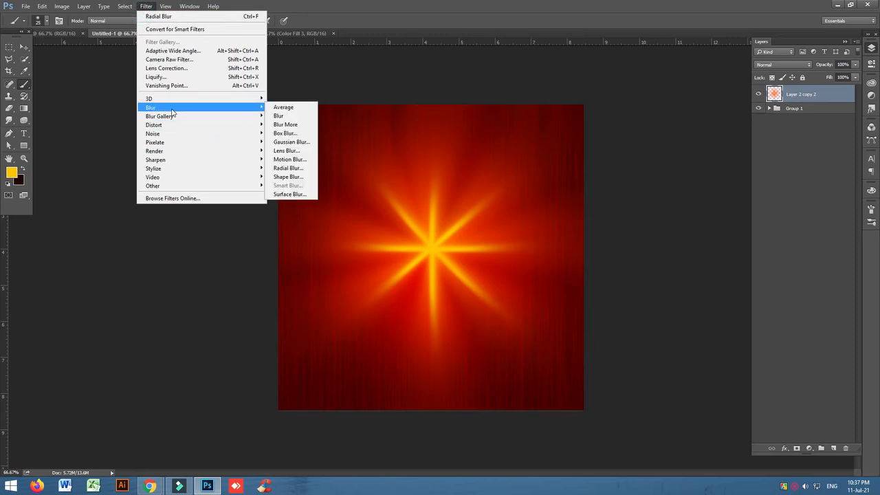
left_click(297, 169)
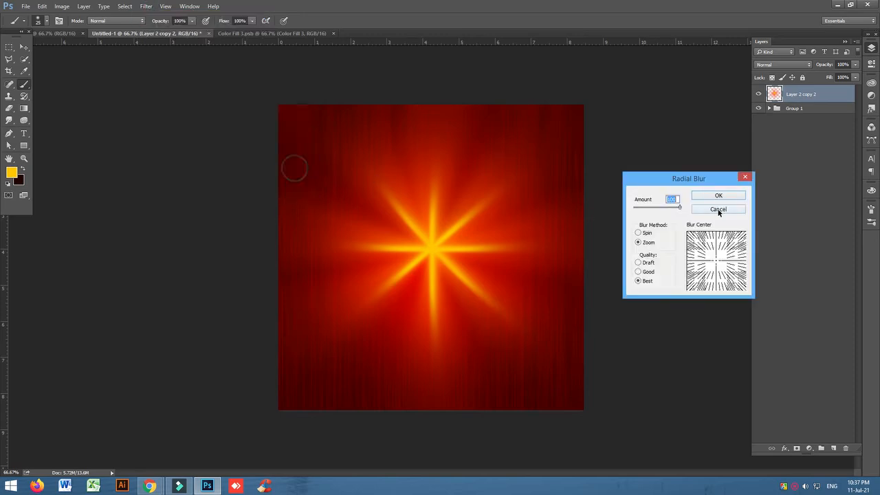
left_click(639, 234)
left_click(646, 207)
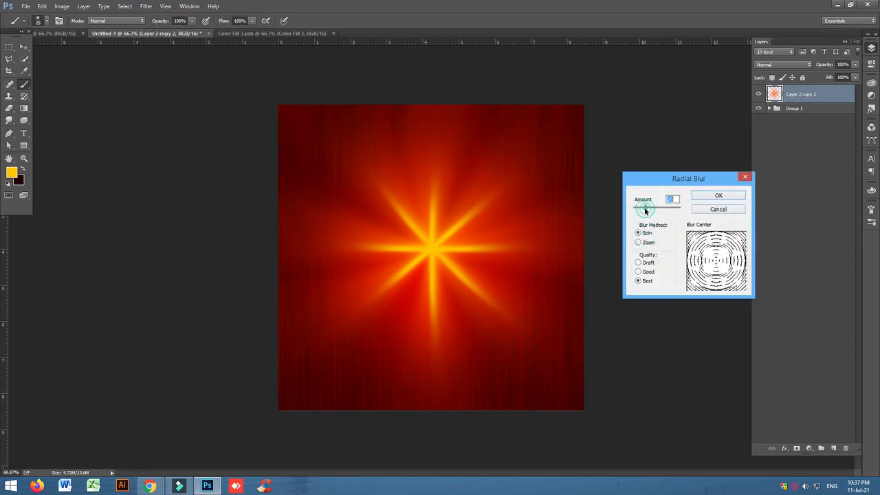
left_click(711, 196)
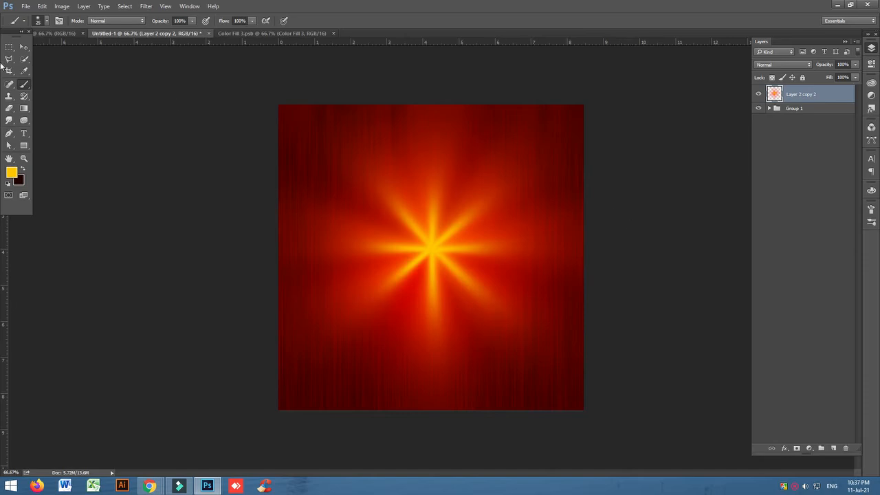
Step: Compare the canvas with Layer 2 copy 2 hidden, try blend modes such as Screen and Hard Light on it, and restore Normal
left_click(24, 46)
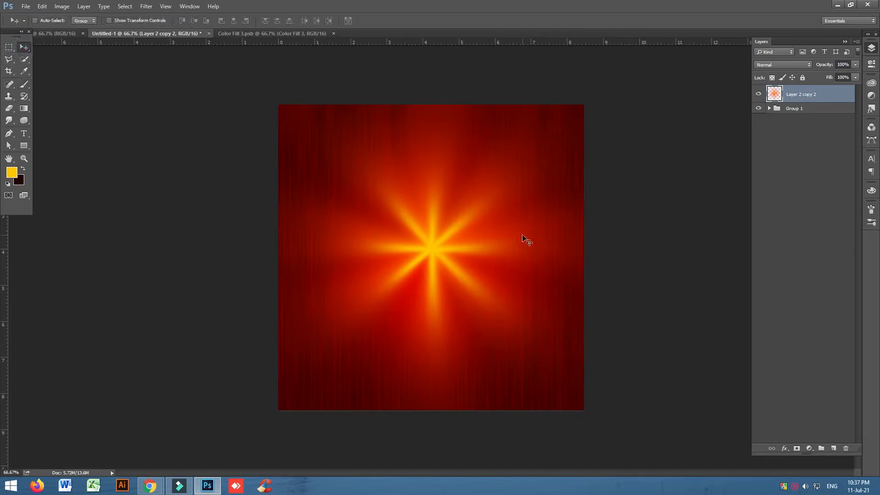
left_click(758, 95)
left_click(757, 94)
left_click(768, 66)
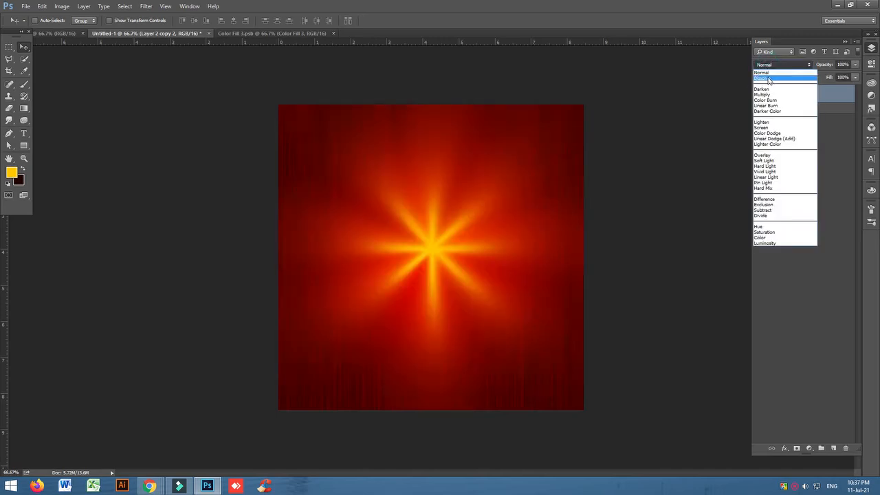
left_click(770, 87)
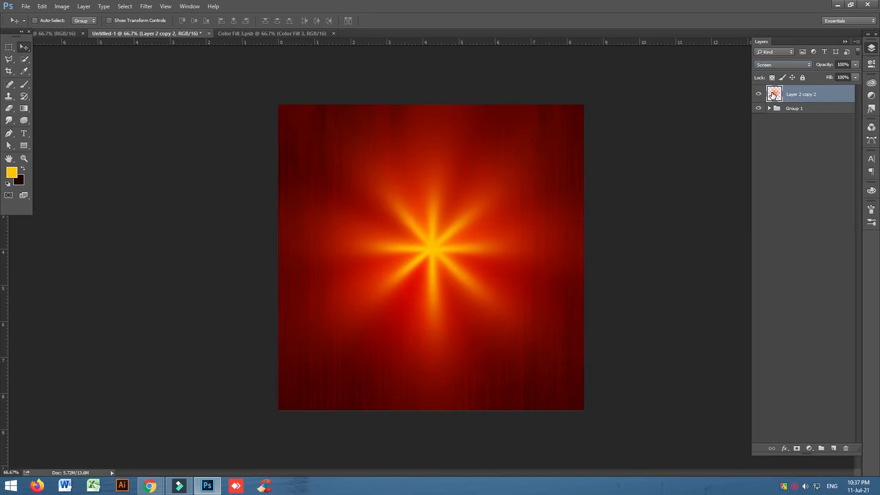
key("shift+plus")
key("shift+plus")
key("shift+plus")
key("shift+plus")
key("shift+plus")
key("shift+minus")
left_click(780, 65)
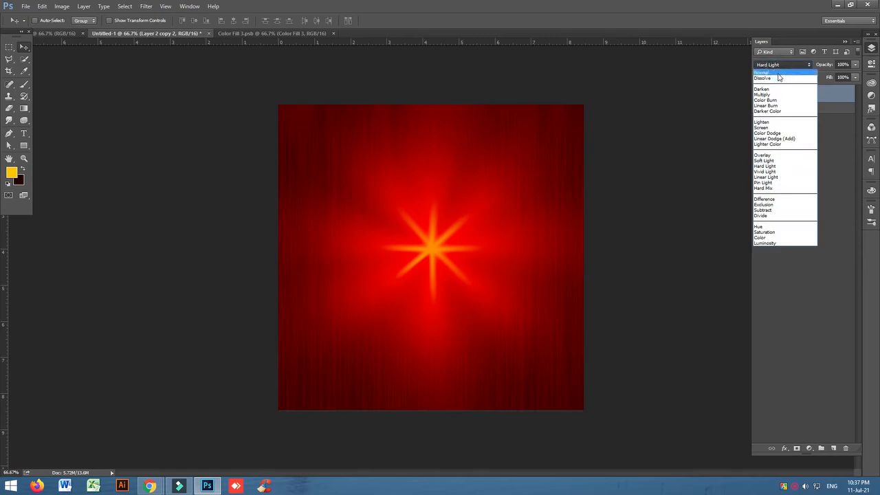
left_click(776, 68)
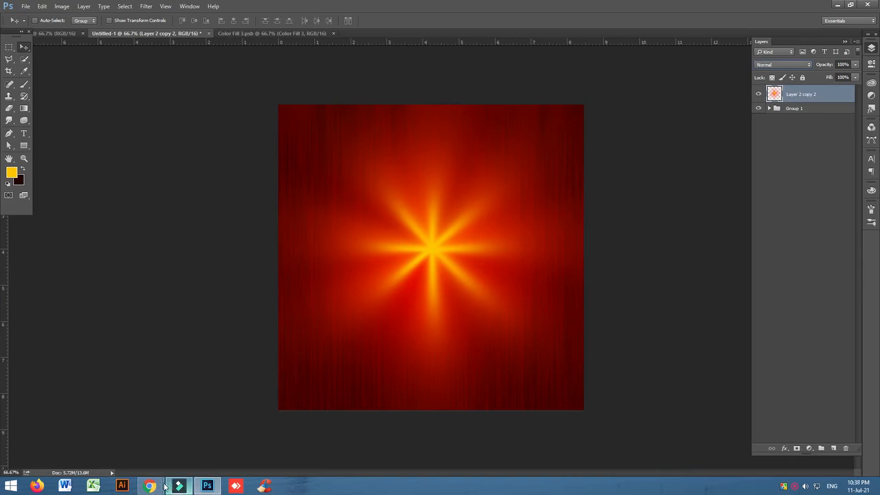
Step: Place the burger_sandwich_PNG4135 image from the Desktop into the document as an embedded object
left_click(26, 7)
left_click(66, 180)
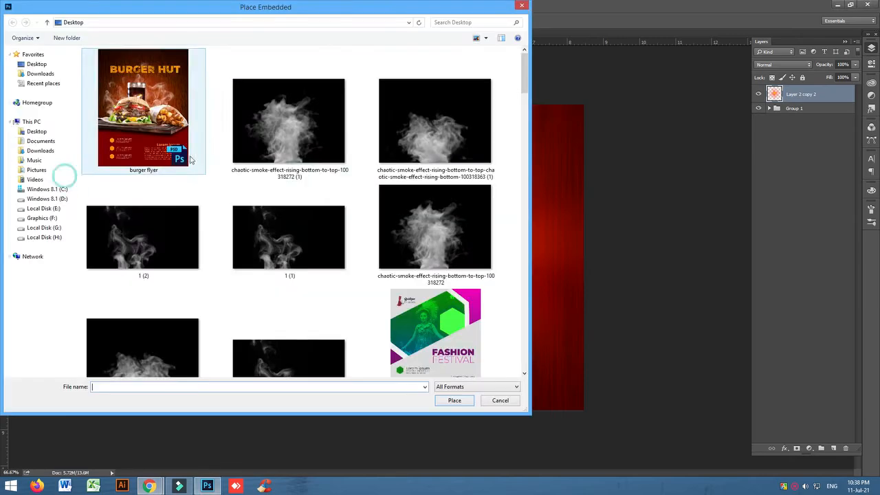
left_click(291, 143)
scroll(300, 154, "down", 10)
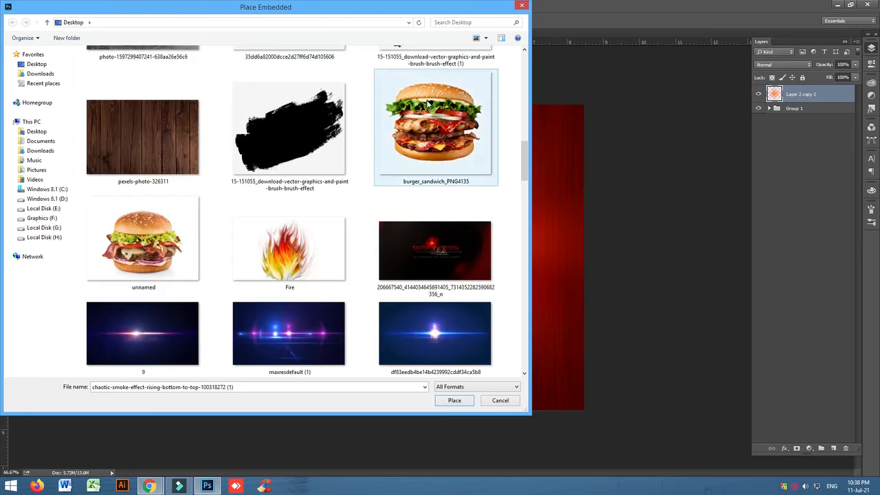
left_click(154, 233)
left_click(450, 138)
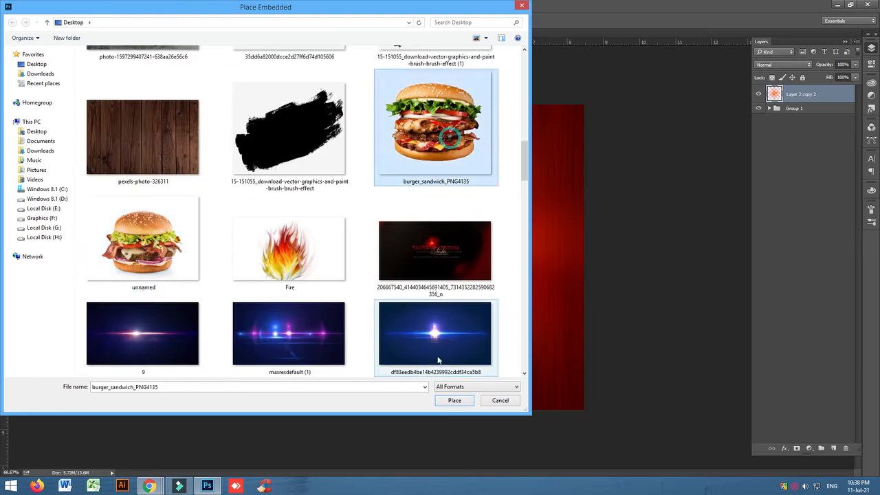
left_click(447, 400)
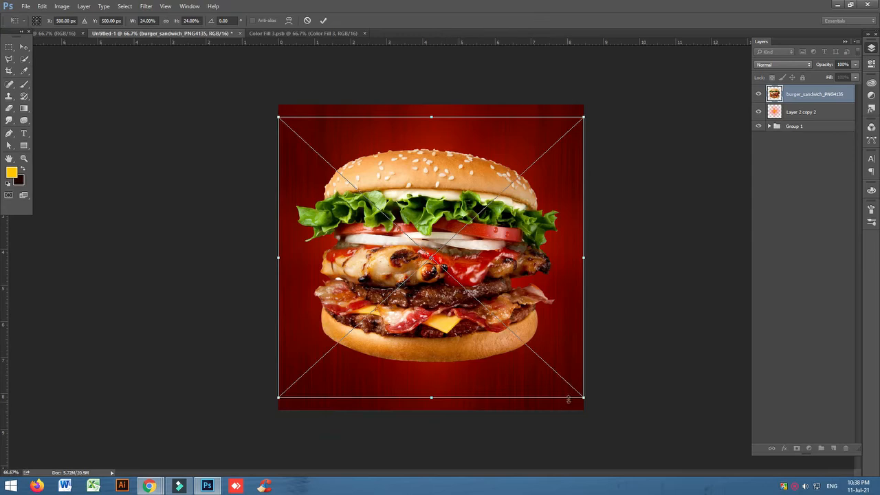
Step: Scale the placed burger to about 14.7% over the centre of the light burst and rotate it about 1.5 degrees anticlockwise
left_click_drag(584, 398, 463, 287)
left_click_drag(343, 247, 404, 309)
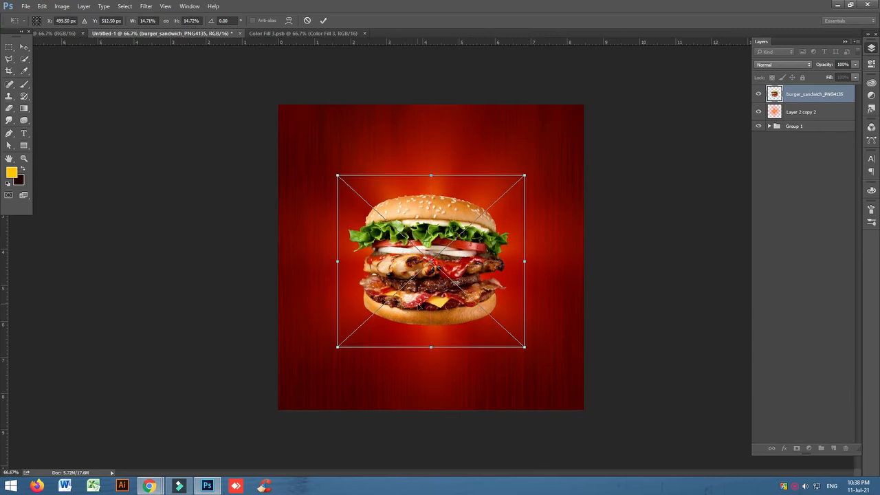
left_click(323, 21)
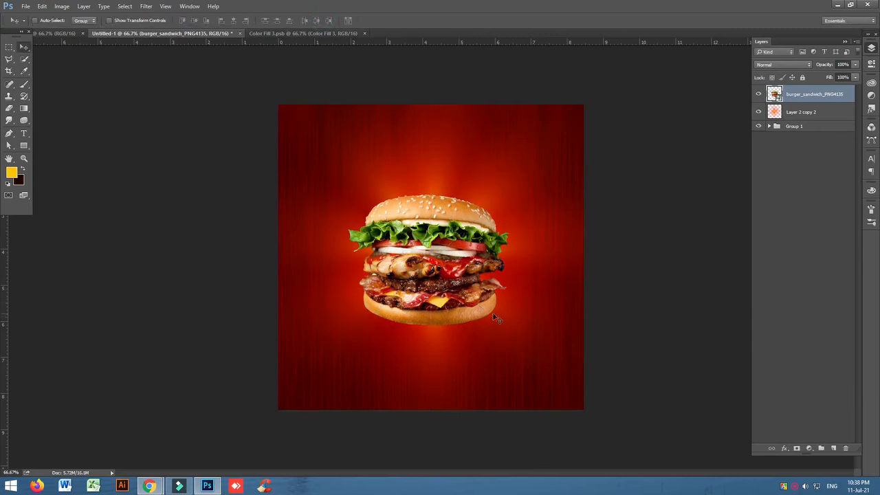
key("ctrl+t")
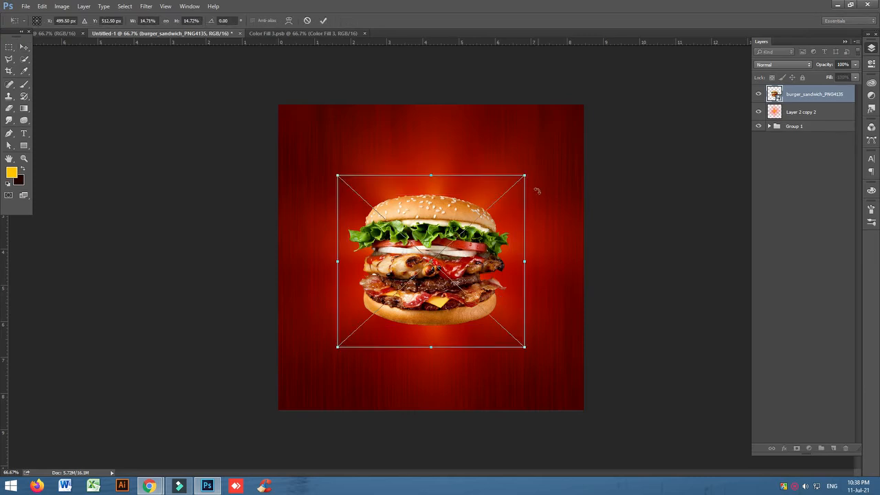
left_click_drag(538, 174, 540, 166)
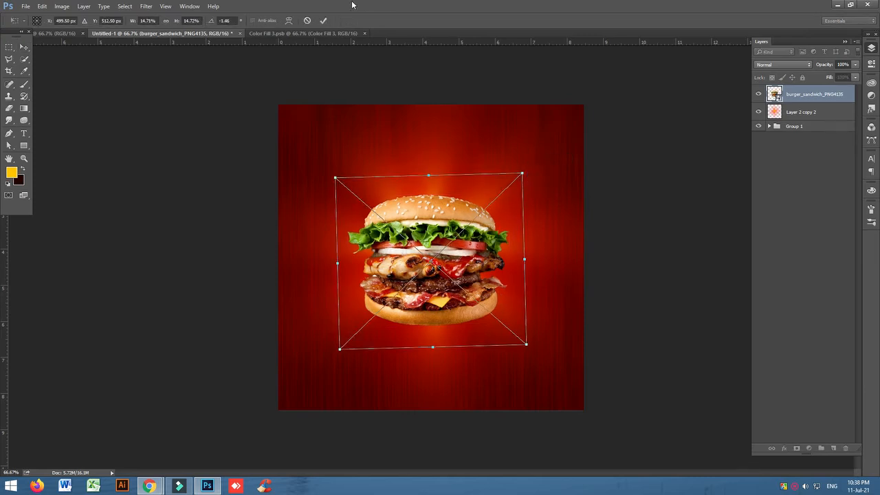
left_click(322, 21)
Step: Add a new empty layer between the burger layer and Layer 2 copy 2
key("ctrl+plus")
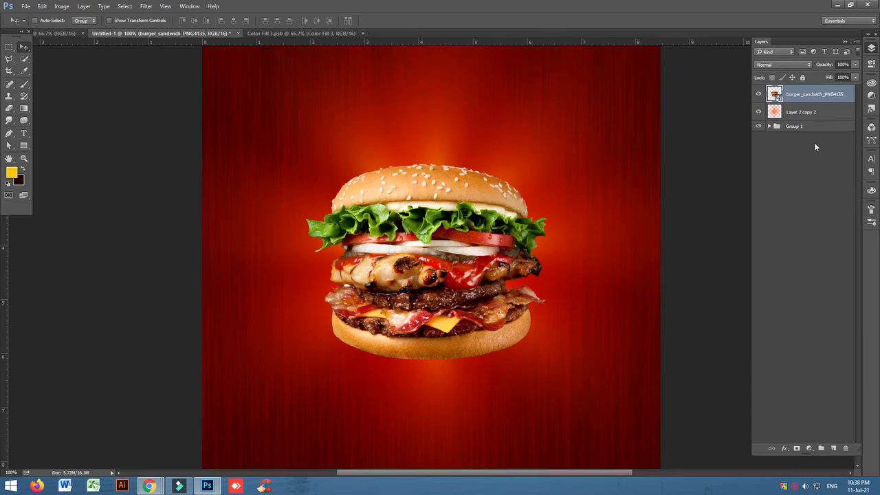
left_click(798, 114)
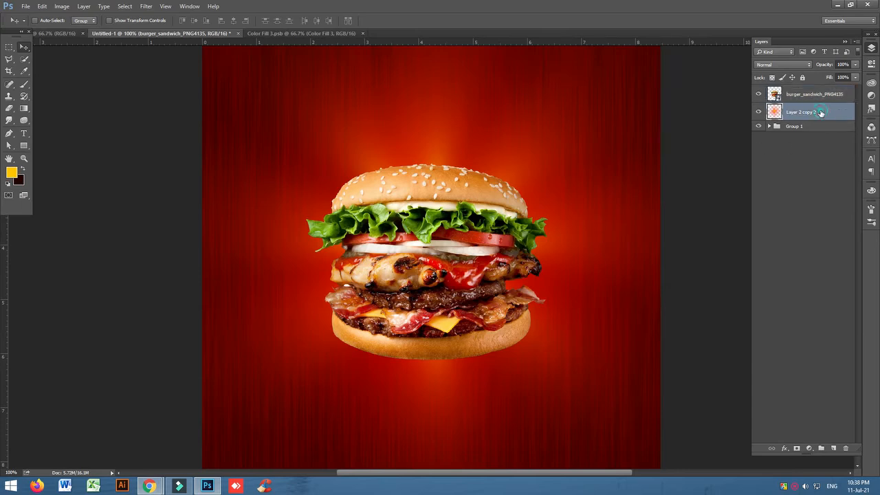
left_click(833, 448)
Step: Activate the Brush tool and set the foreground colour to dark red 480100, sampled from the background below the burger
left_click(24, 84)
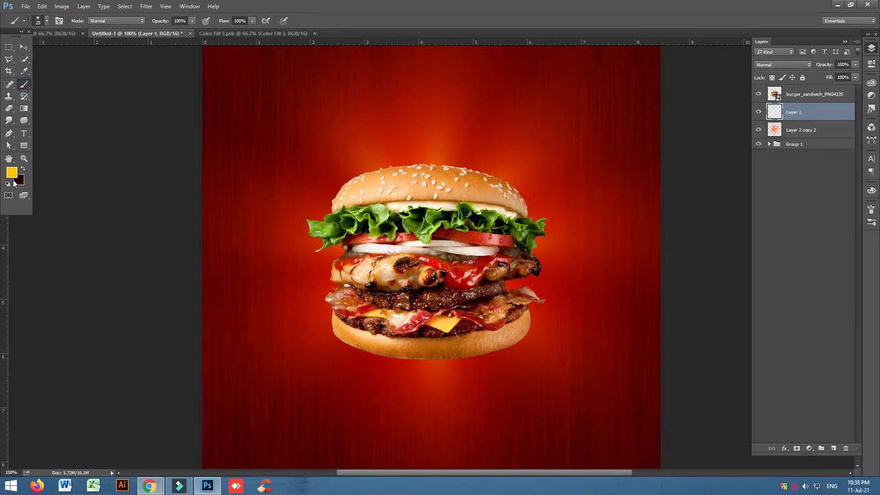
left_click(11, 173)
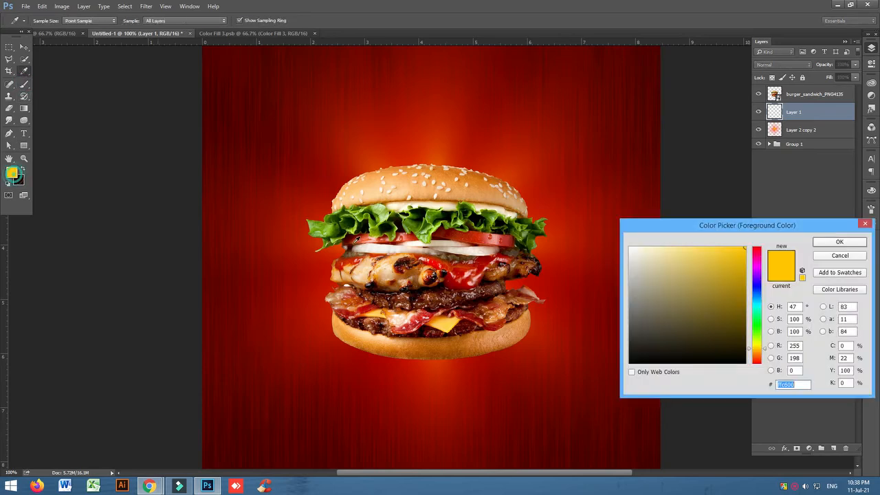
left_click(323, 433)
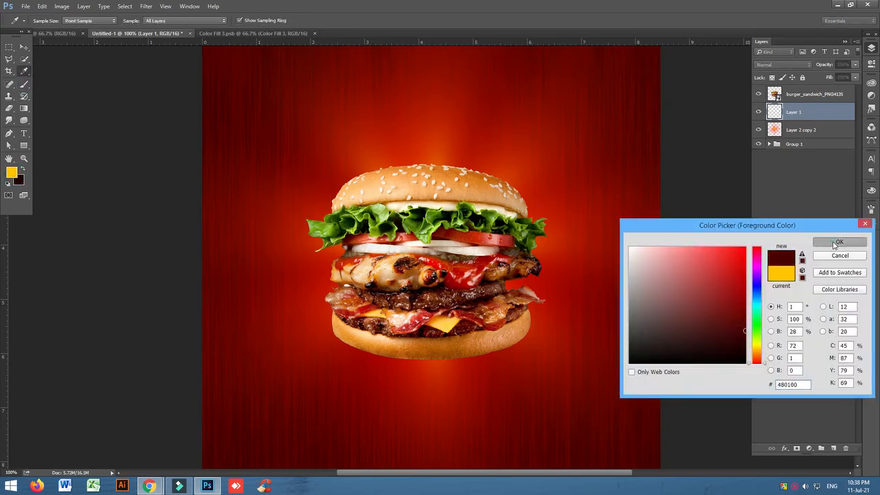
left_click(839, 242)
left_click(42, 21)
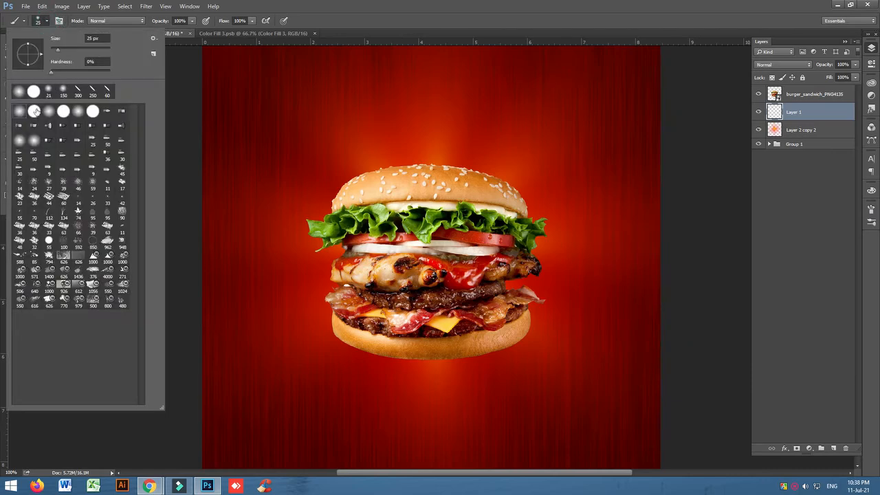
left_click(59, 21)
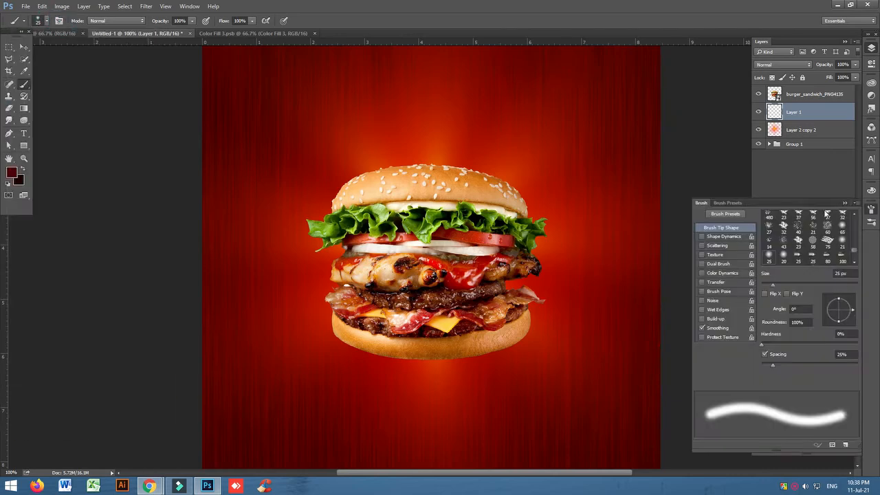
left_click(845, 204)
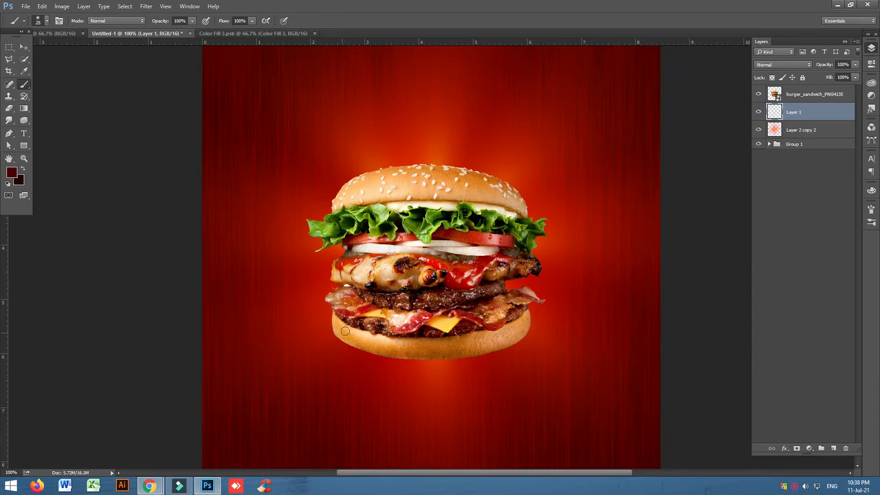
Step: Paint a dark red shadow beneath the burger's bottom bun on Layer 1 with the brush at size 100 and 67% opacity
key("bracketright")
key("bracketright")
key("bracketright")
key("bracketright")
key("bracketright")
key("bracketright")
left_click(191, 21)
mouse_move(349, 317)
left_mouse_down()
mouse_move(349, 335)
mouse_move(402, 347)
mouse_move(454, 350)
mouse_move(491, 343)
mouse_move(508, 321)
mouse_move(513, 330)
mouse_move(443, 352)
mouse_move(353, 330)
left_mouse_up()
mouse_move(494, 329)
left_mouse_down()
mouse_move(508, 324)
mouse_move(426, 343)
mouse_move(351, 329)
left_mouse_up()
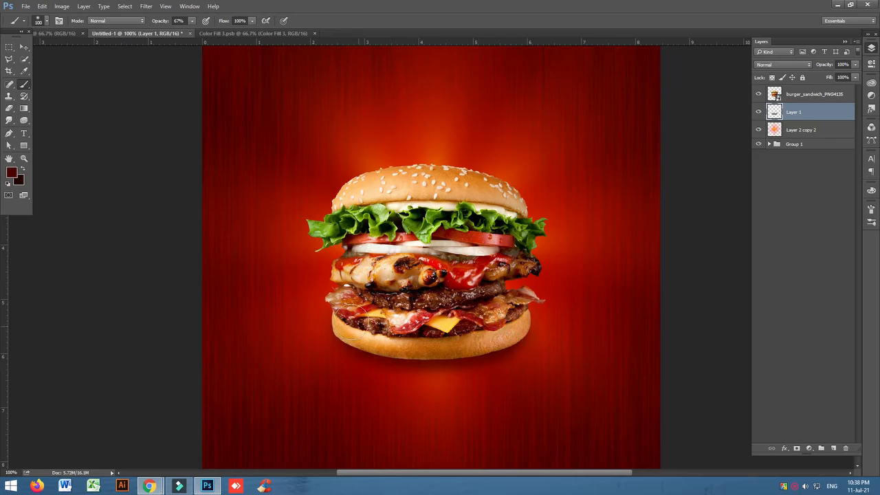
Step: Set the shadow layer's blend mode to Multiply and stretch the shadow to about 105% of its width
left_click(24, 47)
left_click(793, 65)
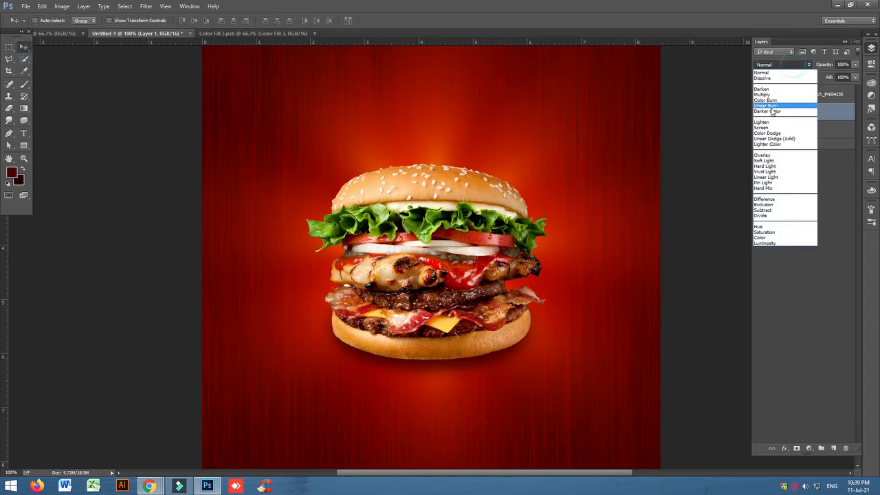
left_click(778, 101)
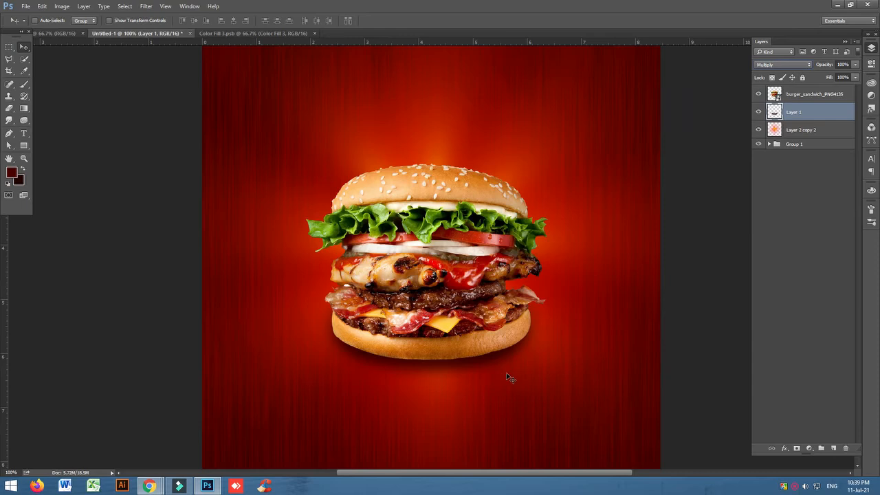
key("ctrl+t")
left_click_drag(549, 333, 556, 333)
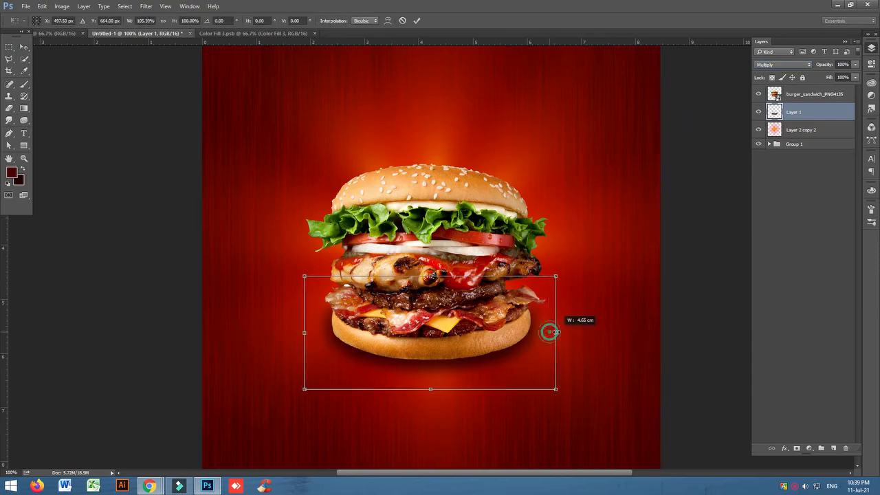
left_click(417, 22)
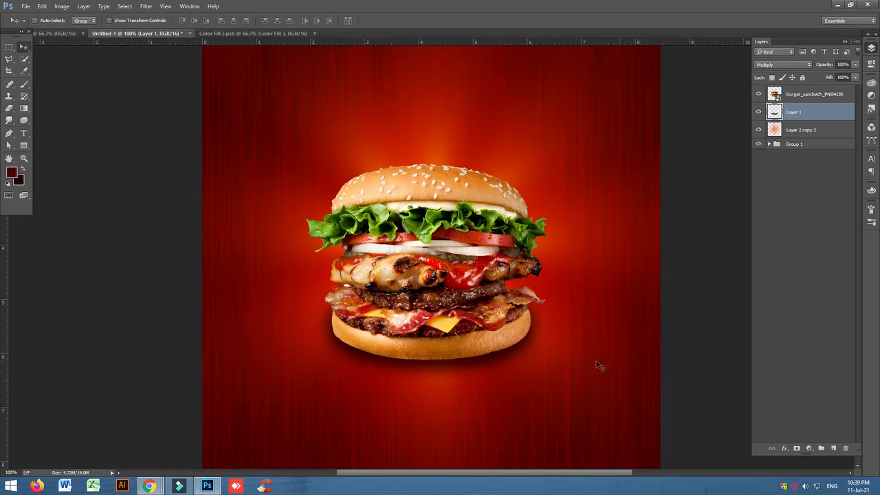
Step: Soften the shadow on Layer 1 further with a Gaussian Blur
left_click(147, 6)
mouse_move(193, 107)
left_click(291, 142)
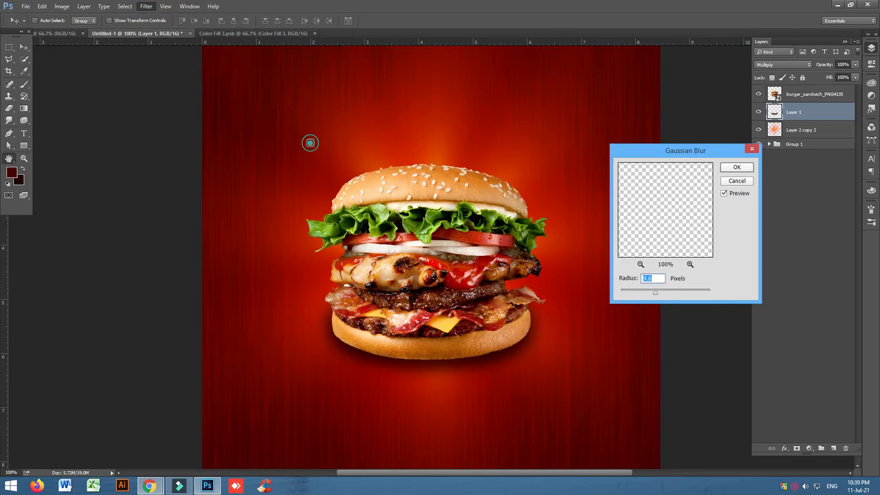
left_click_drag(660, 298, 666, 295)
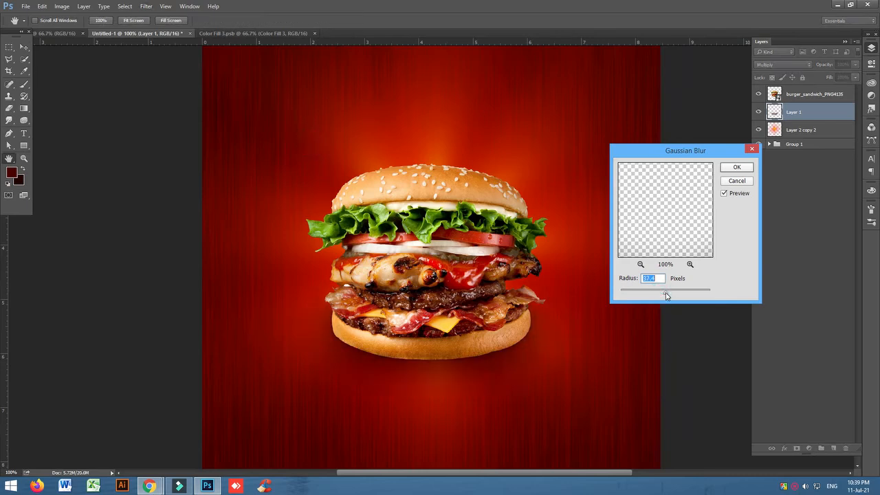
left_click(733, 170)
Step: Scale the blurred shadow down slightly with Free Transform, keeping it under the burger
key("ctrl")
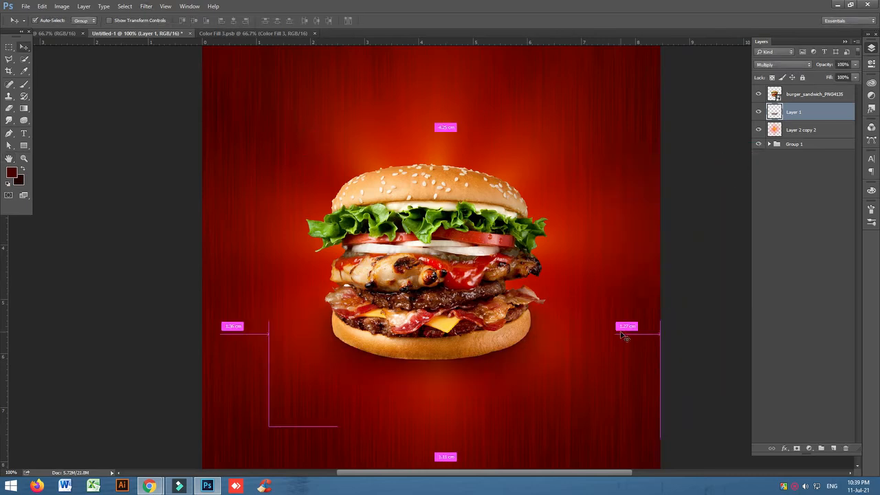
key("ctrl+t")
left_click_drag(591, 426, 579, 412)
key("Return")
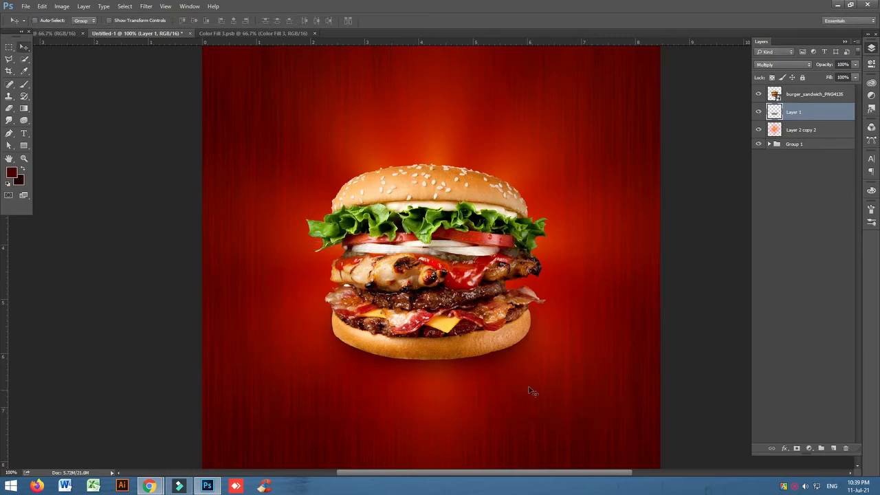
Step: Duplicate the shadow layer and merge the copy with Layer 1 to make the shadow denser
key("ctrl+j")
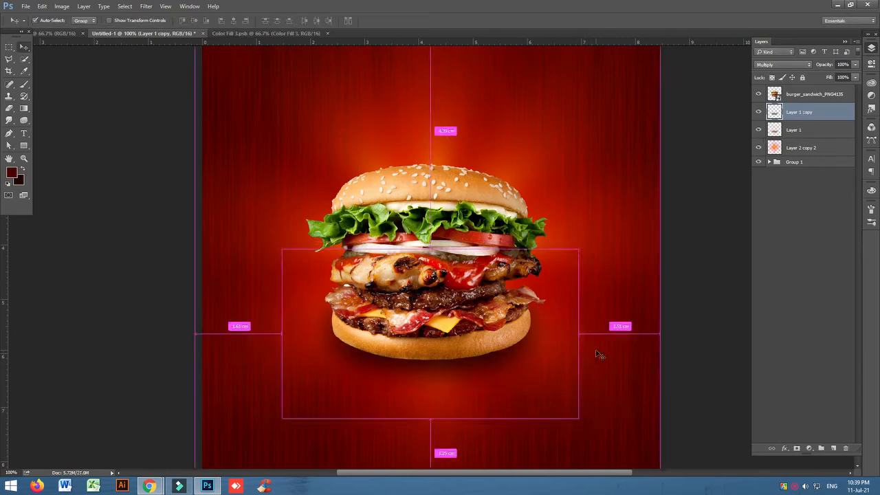
left_click(816, 134, "shift")
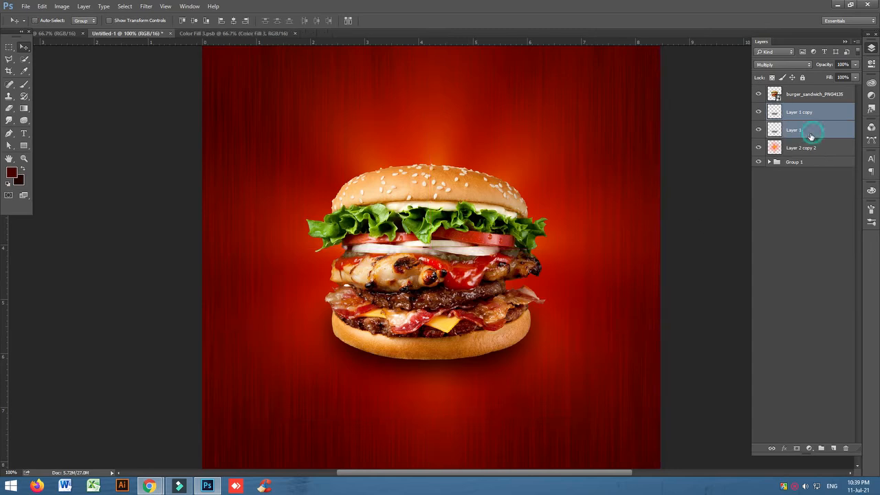
key("ctrl+e")
Step: Erase the outer edges of the merged shadow around the bottom bun with the Eraser reduced to size 90
left_click(8, 108)
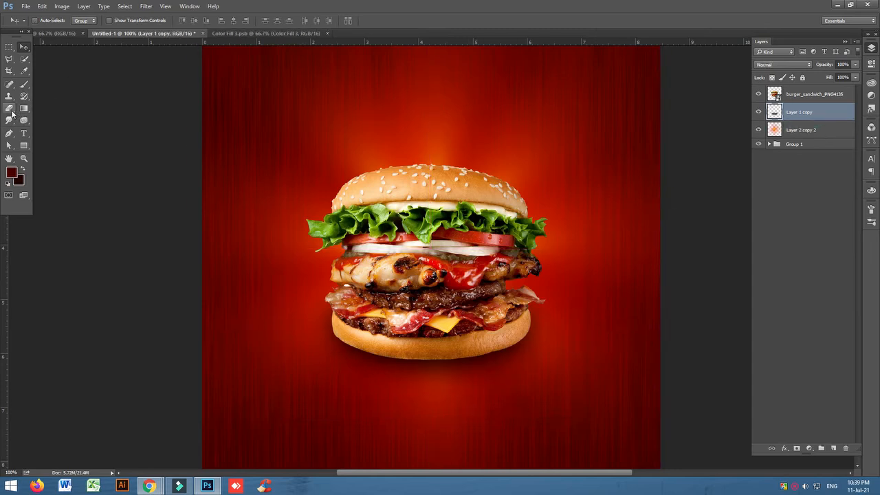
key("bracketleft")
key("bracketleft")
key("bracketleft")
key("bracketleft")
key("bracketleft")
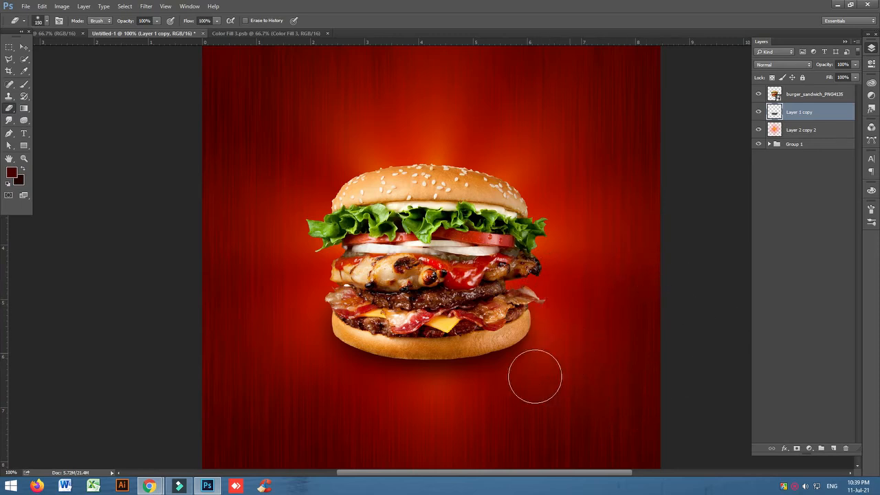
key("bracketleft")
key("bracketleft")
key("bracketleft")
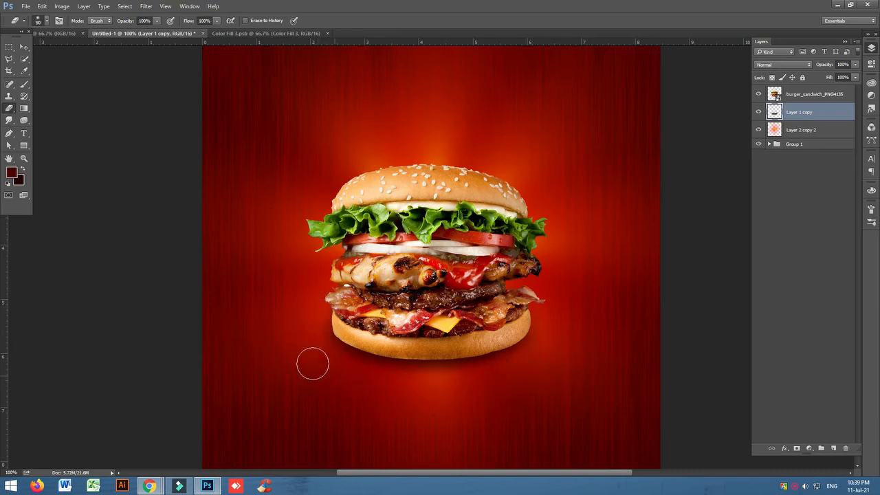
left_click(25, 46)
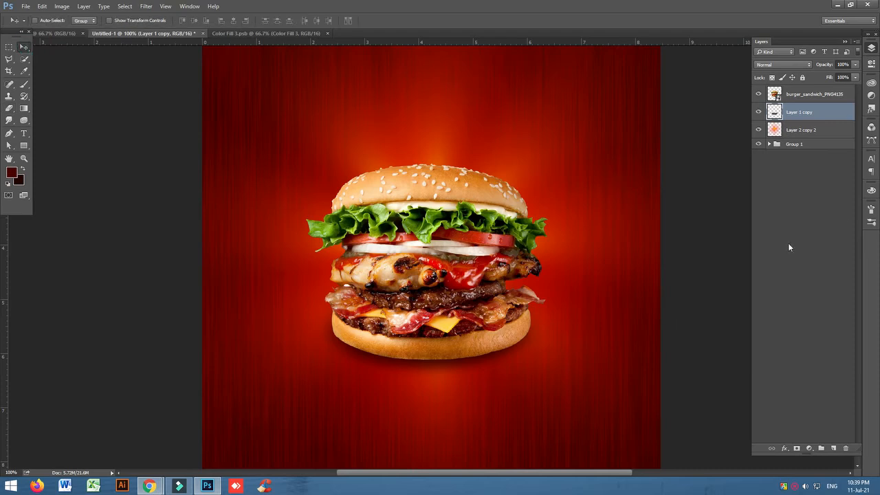
Step: Group the burger_sandwich_PNG4135 layer with its shadow layer and name the group Burger
scroll(514, 246, "up", 7)
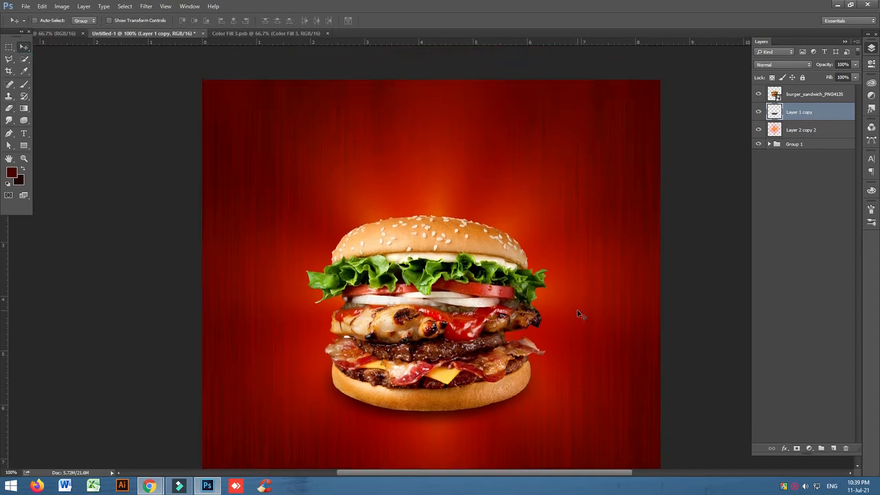
scroll(578, 316, "down", 5)
scroll(579, 320, "down", 2)
left_click(804, 96, "shift")
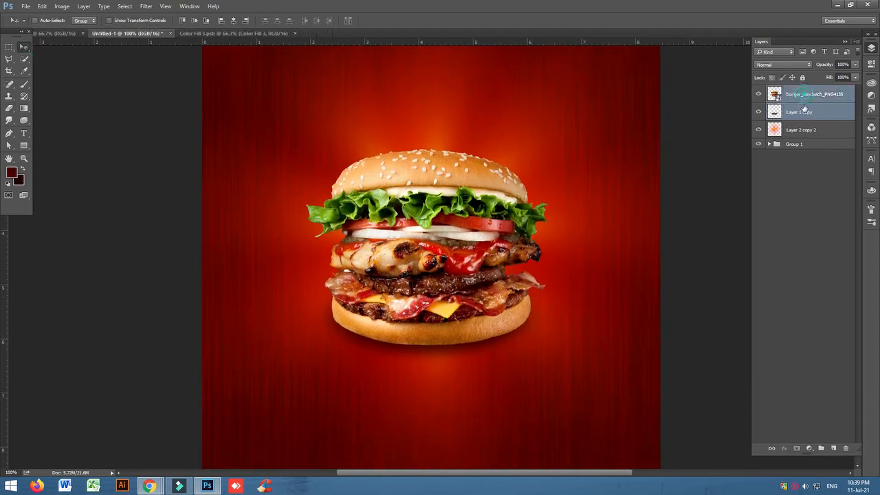
key("ctrl+g")
double_click(796, 90)
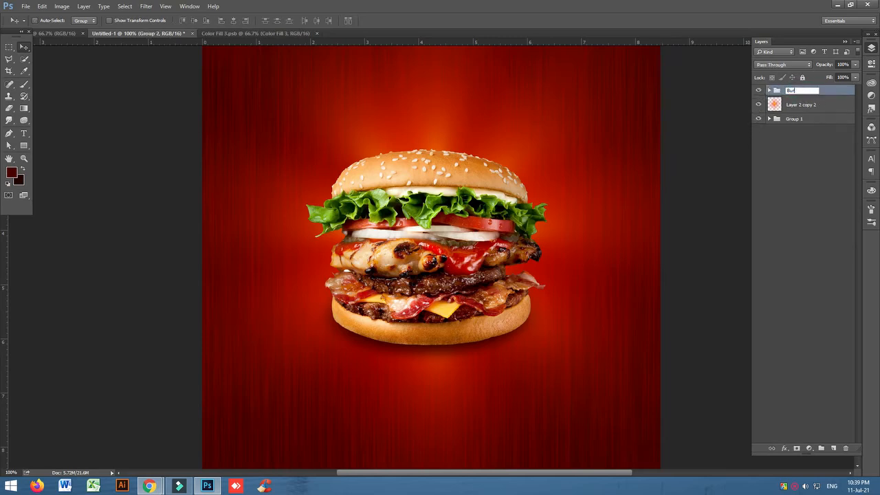
left_click(830, 94)
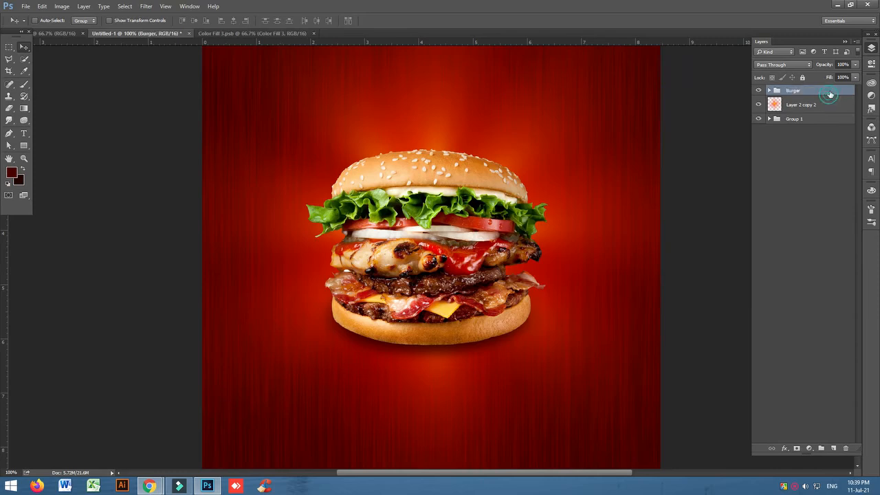
Step: Move the Burger group slightly down, and move the Layer 2 copy 2 light burst down behind it
left_click_drag(432, 271, 434, 291)
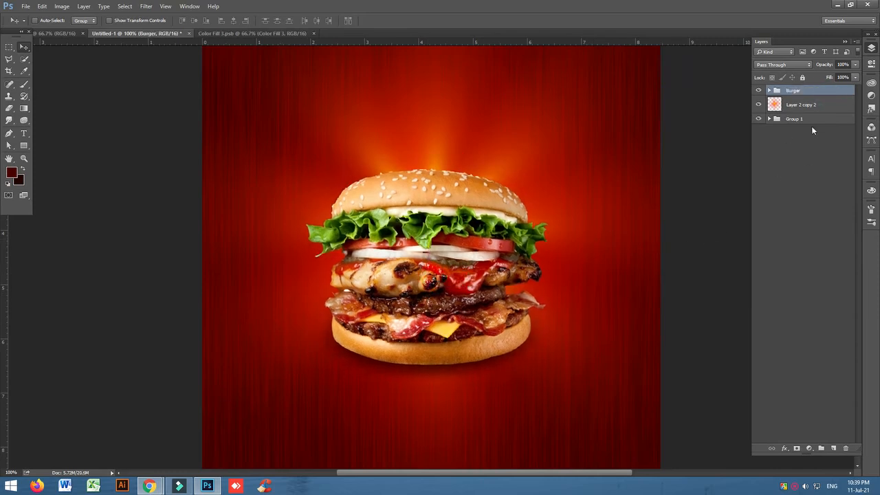
left_click(804, 105)
left_click_drag(509, 175, 504, 220)
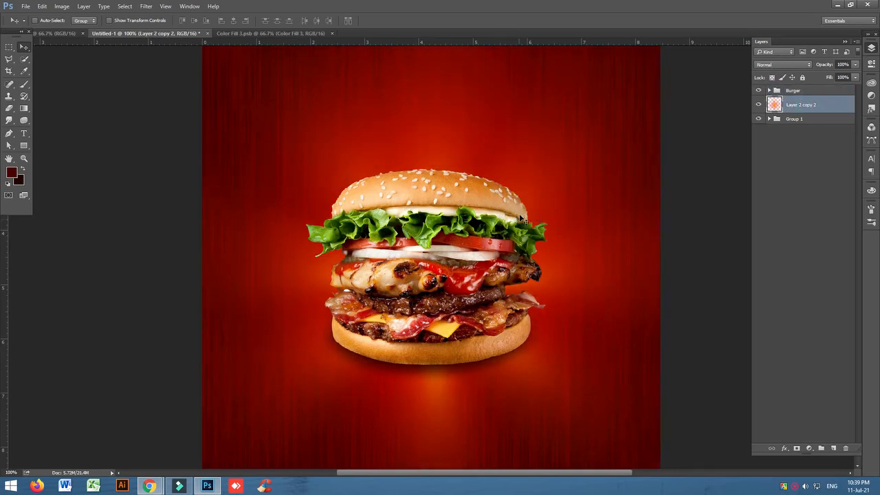
Step: Enlarge the Layer 2 copy 2 light burst slightly behind the burger with Free Transform
key("ctrl+t")
key("ctrl+minus")
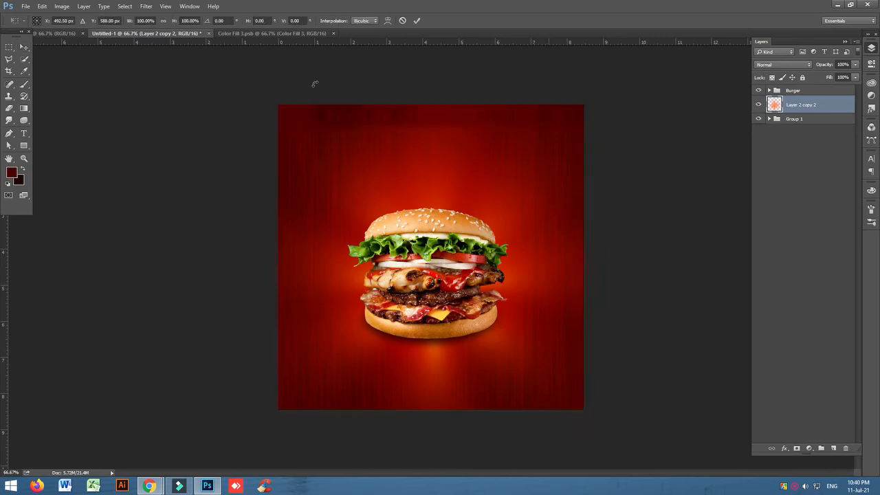
left_click_drag(272, 126, 257, 108)
left_click(418, 21)
left_click(447, 137)
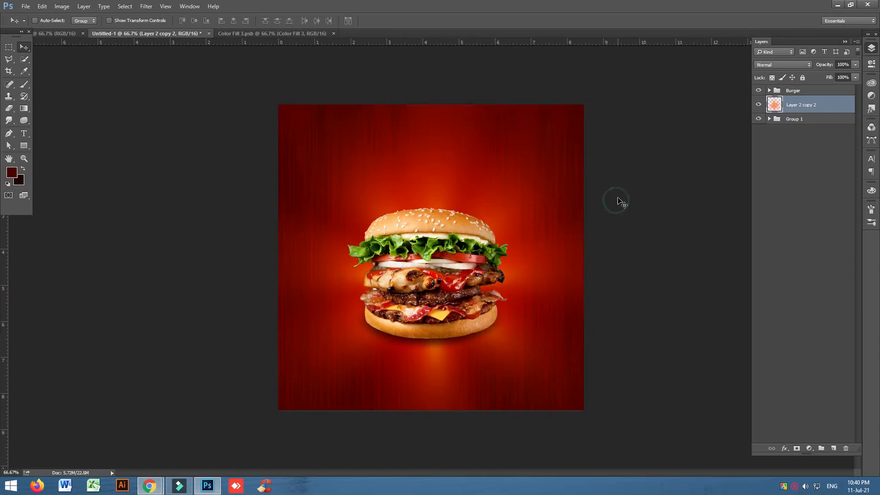
Step: Check the ongoing Google Meet call in Chrome and return to the Photoshop document
left_click(97, 434)
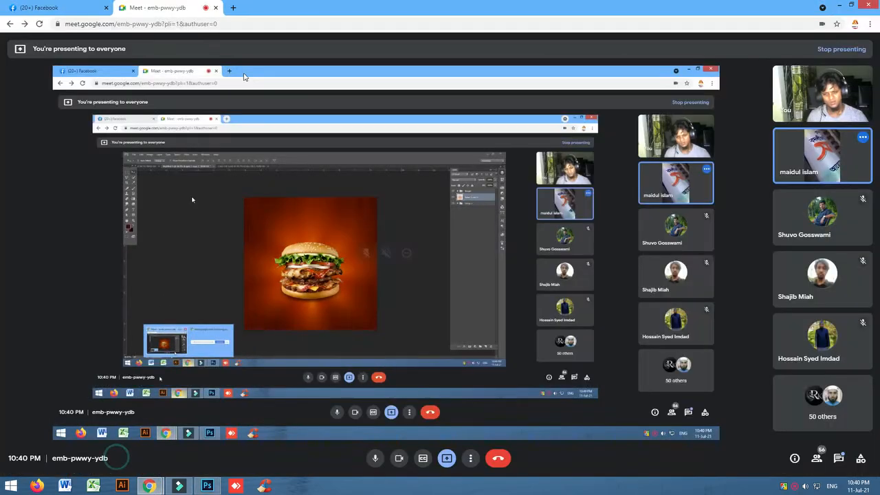
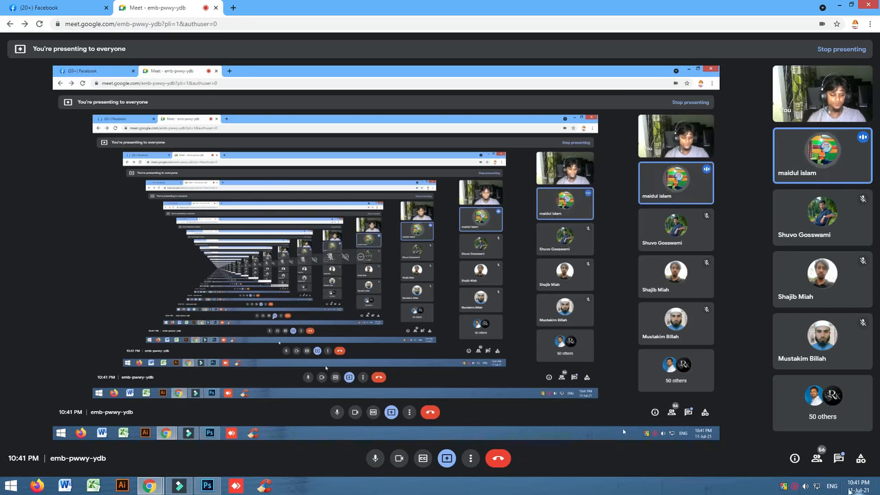
left_click(207, 486)
left_click(632, 238)
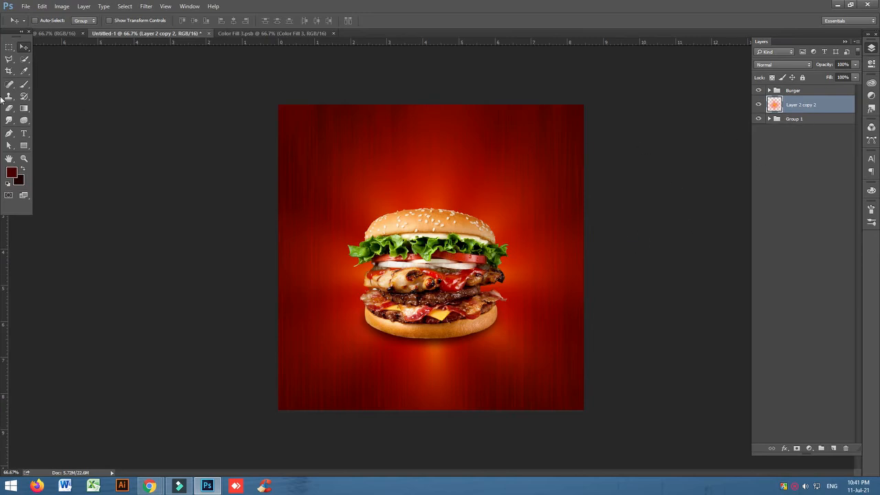
Step: Add the text BURGER above the burger in Montserrat SemiBold at 24 pt
left_click(23, 133)
left_click(358, 174)
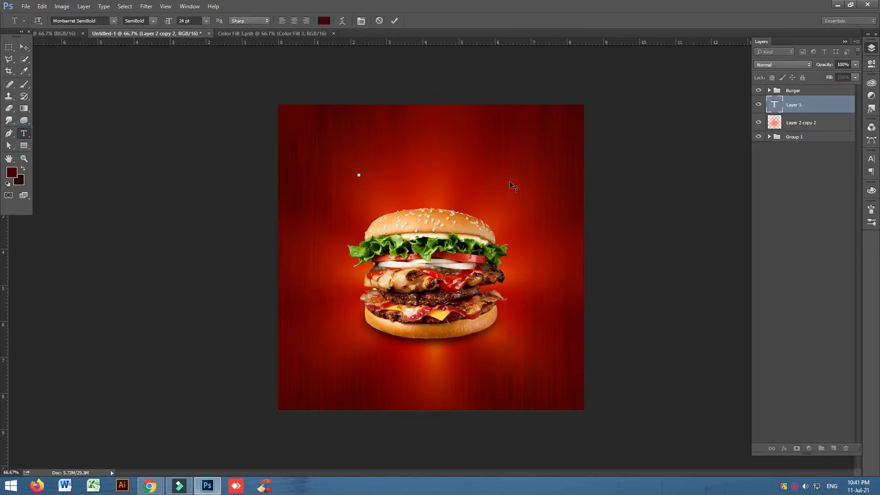
type("BURGER")
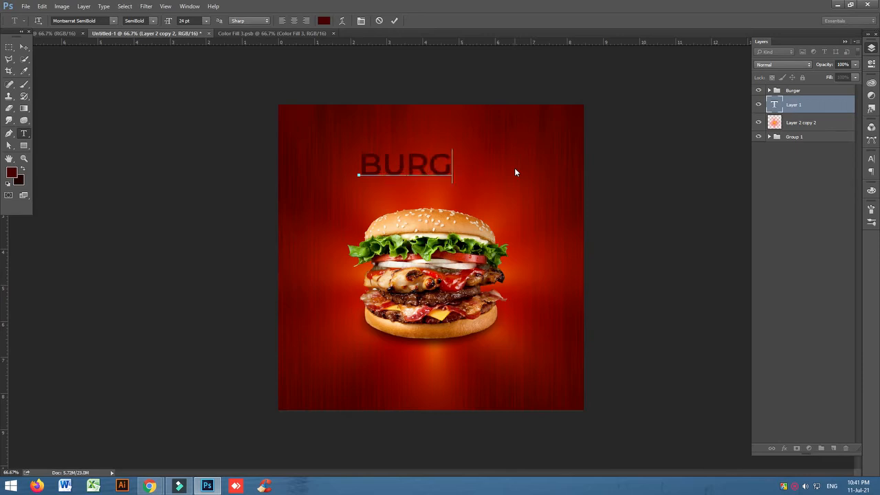
left_click(22, 46)
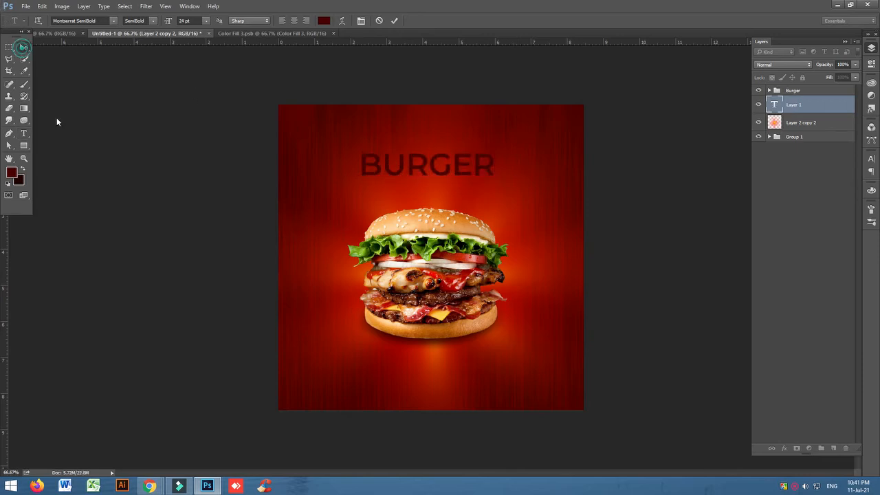
Step: Change the BURGER text's font style to Black and enlarge the text to span slightly wider than the burger
left_click(22, 133)
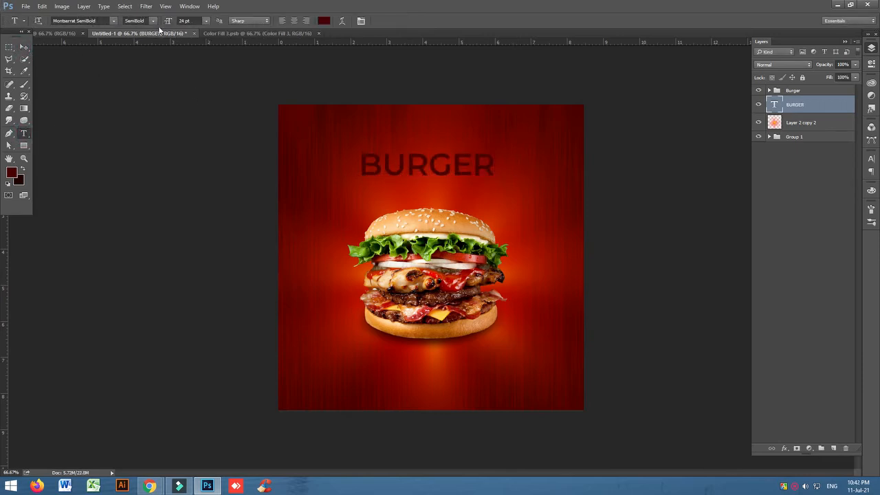
left_click(152, 21)
left_click(174, 147)
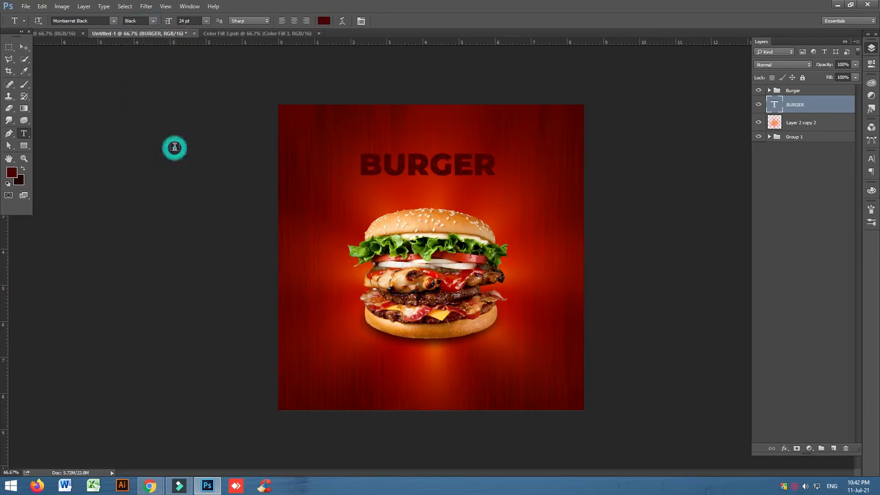
left_click(24, 46)
key("ctrl+t")
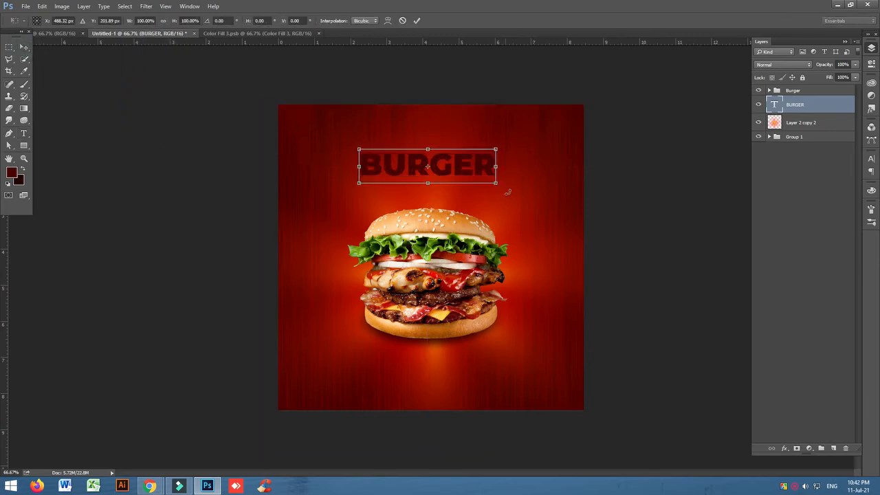
mouse_move(497, 186)
left_mouse_down()
mouse_move(530, 196)
mouse_move(493, 178)
mouse_move(529, 199)
mouse_move(490, 178)
mouse_move(499, 178)
left_mouse_up()
key("Return")
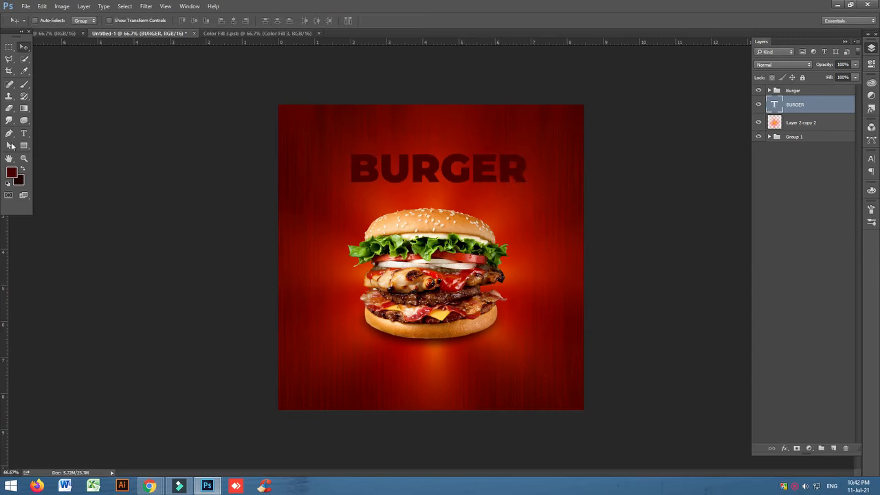
Step: Add the text Delicius directly above the BURGER headline, starting flush with the headline's first letter
left_click(24, 133)
left_click(333, 143)
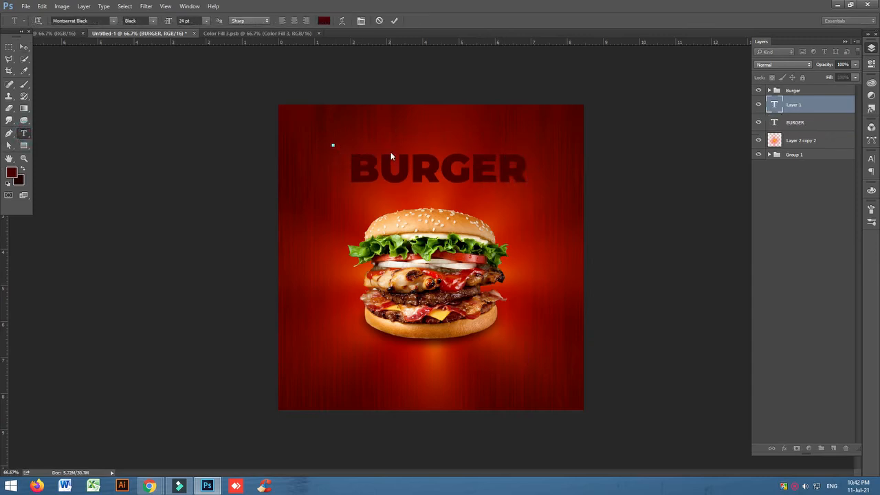
type("Delicius")
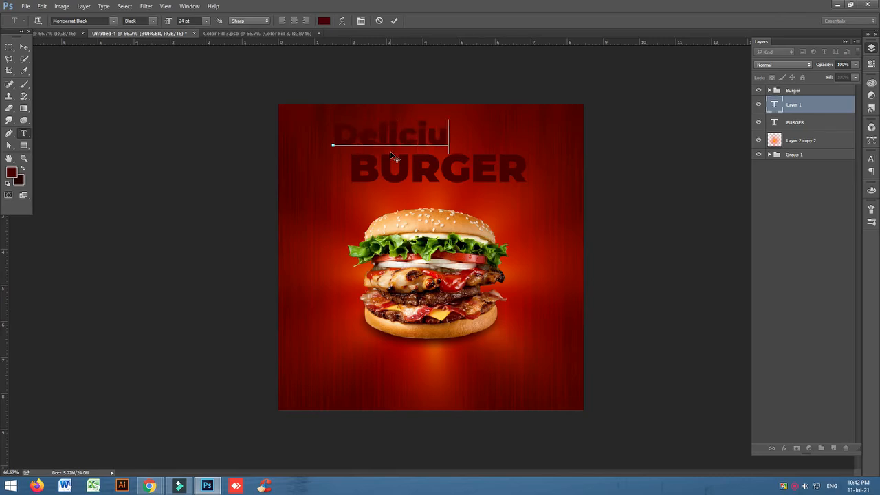
left_click(24, 47)
left_click_drag(379, 134, 397, 143)
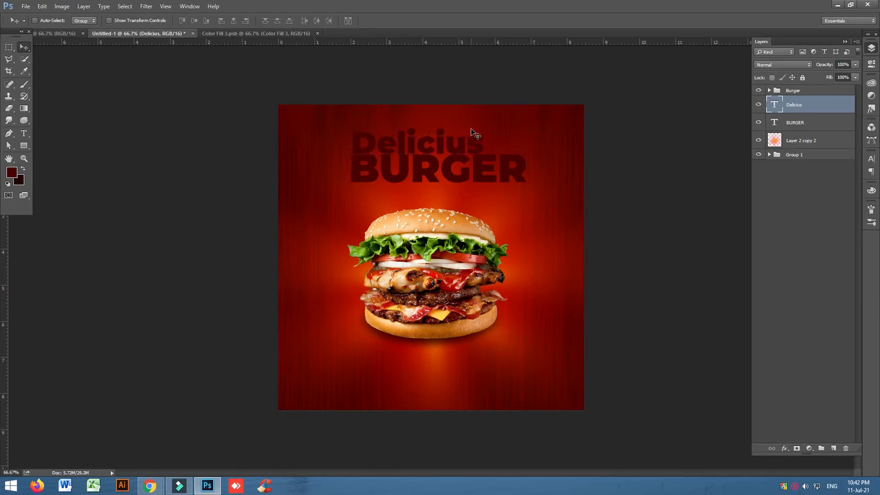
Step: Browse the script fonts on the Delicius text and set it to Learning Curve Regular
left_click(23, 134)
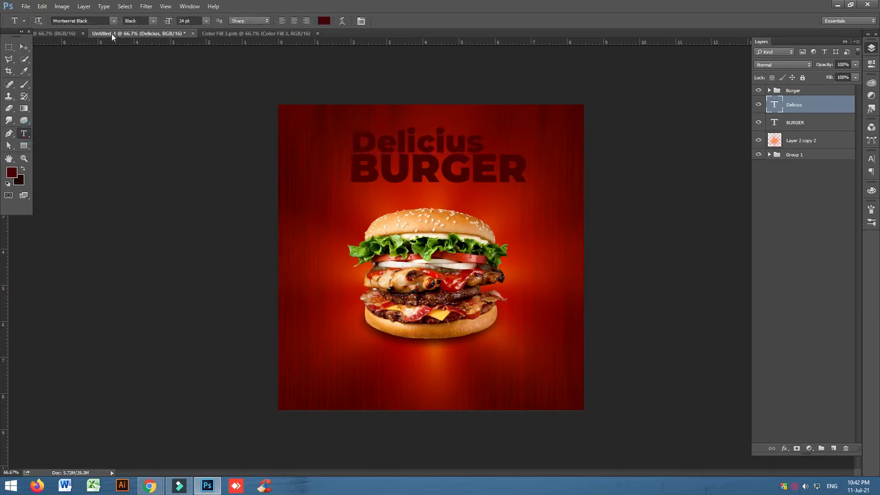
left_click(96, 21)
left_click(113, 21)
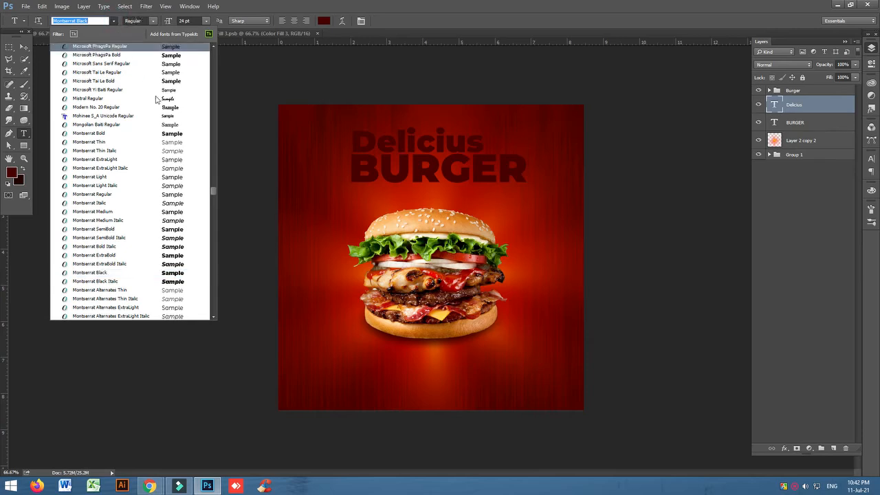
scroll(165, 103, "up", 3)
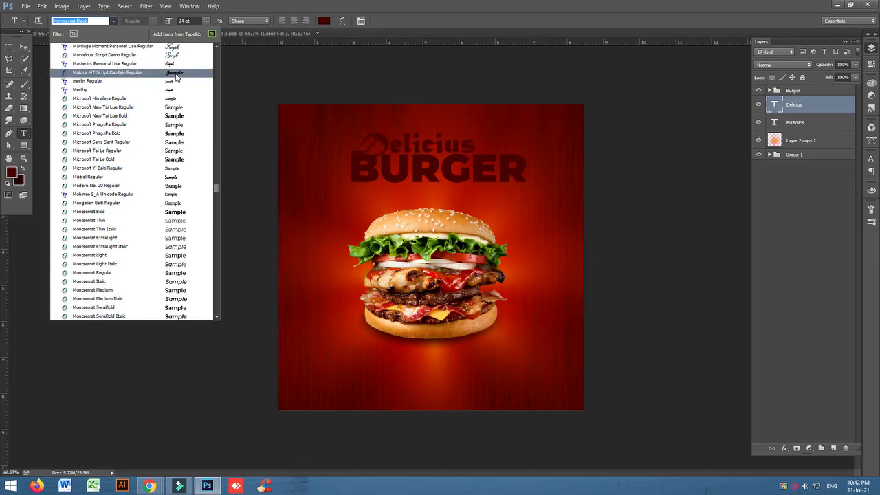
scroll(176, 77, "up", 3)
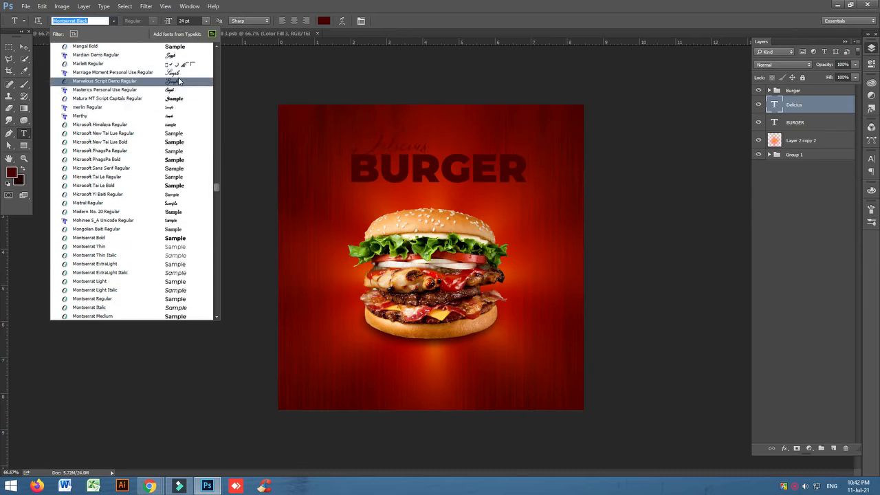
scroll(178, 80, "up", 5)
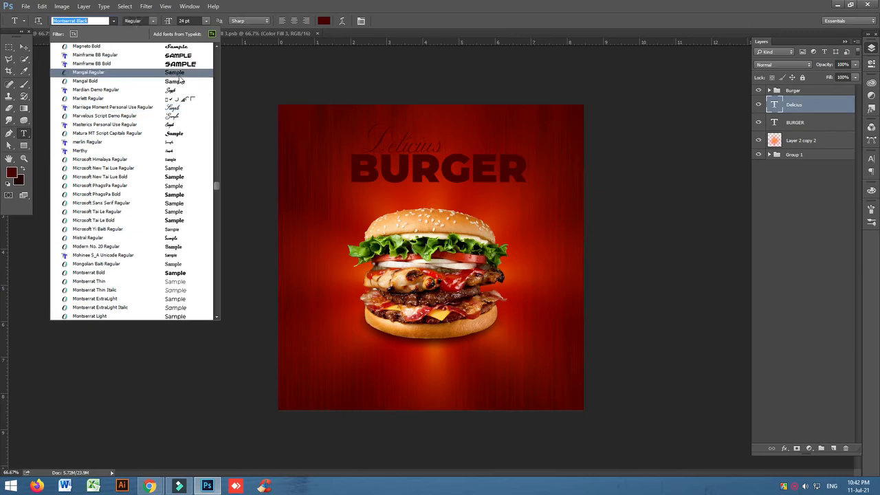
scroll(188, 99, "up", 2)
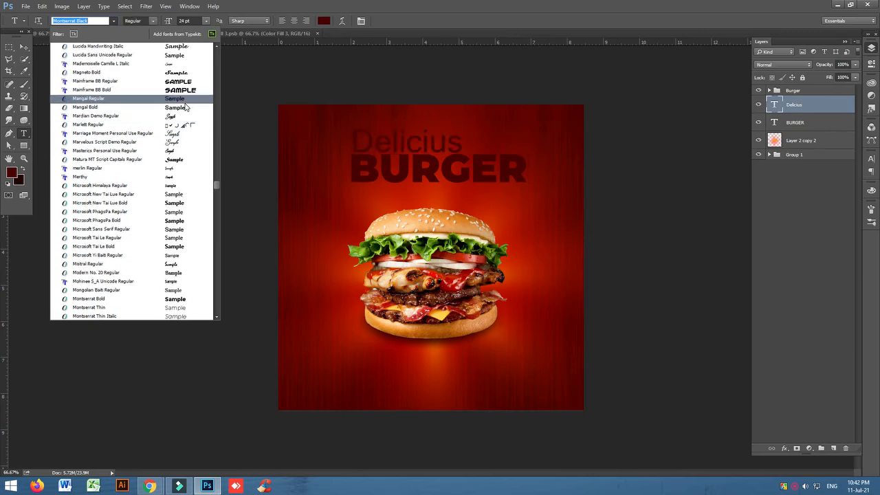
scroll(188, 107, "up", 4)
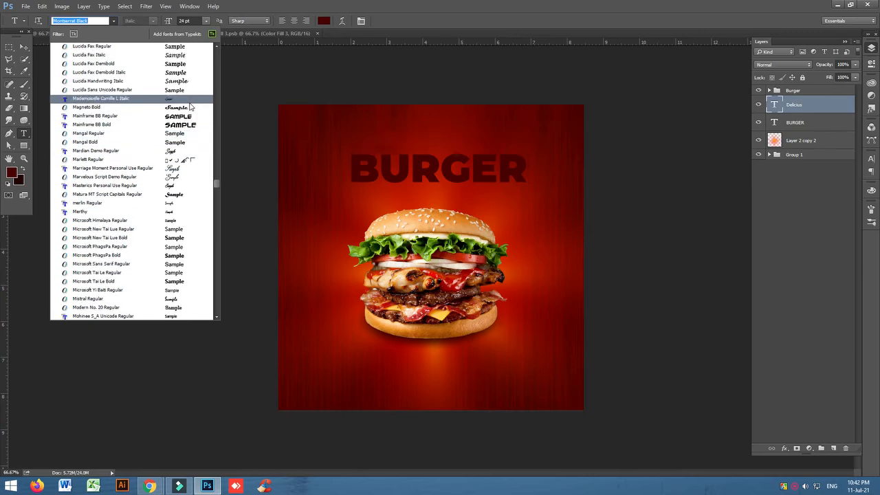
scroll(190, 103, "up", 3)
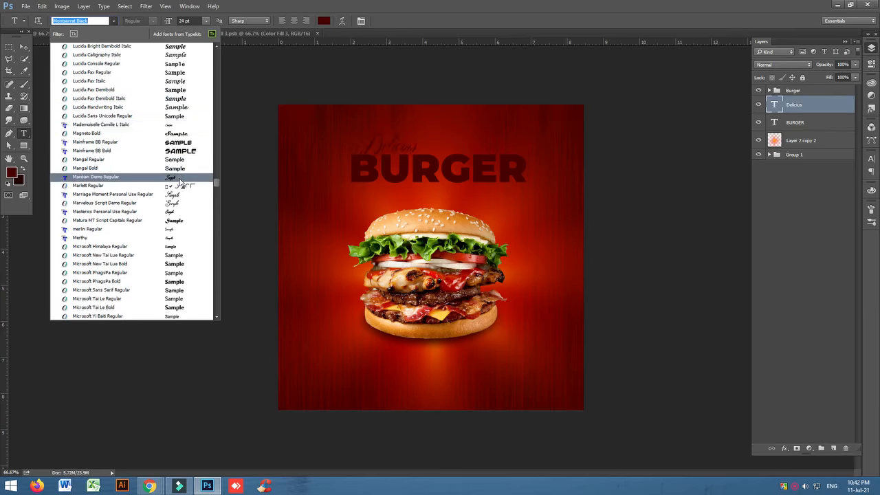
scroll(180, 130, "up", 9)
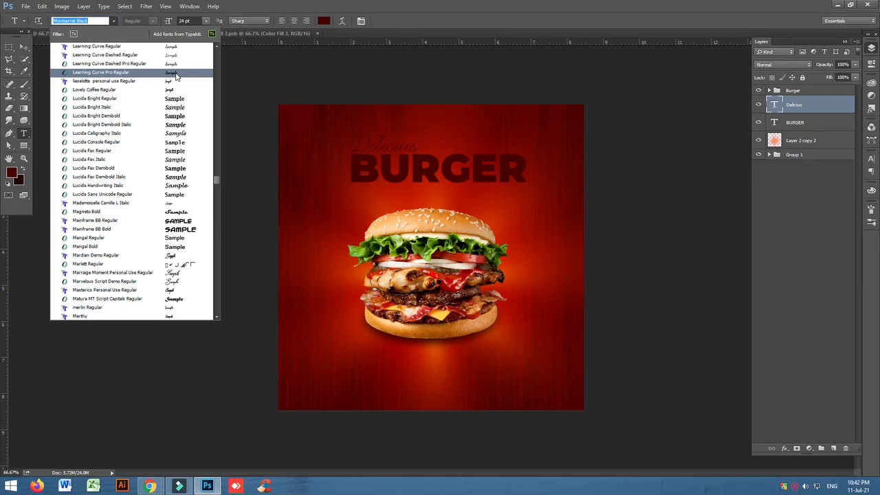
scroll(176, 76, "up", 4)
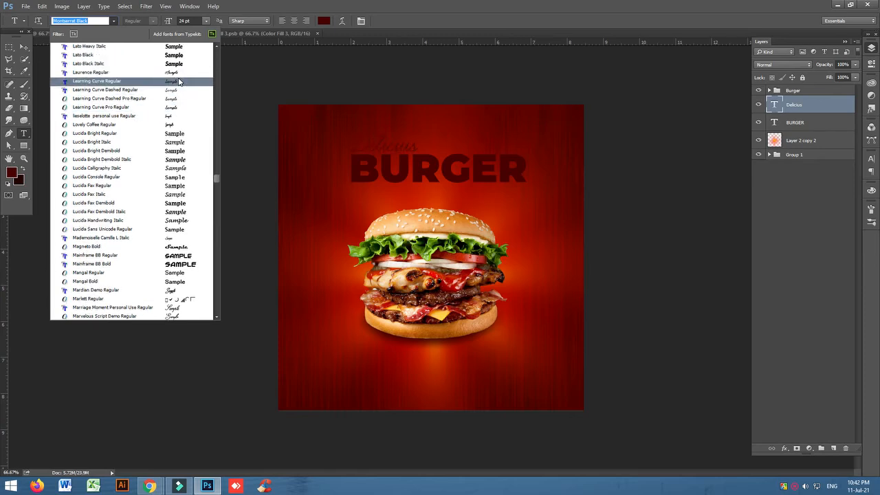
left_click(179, 82)
left_click(24, 46)
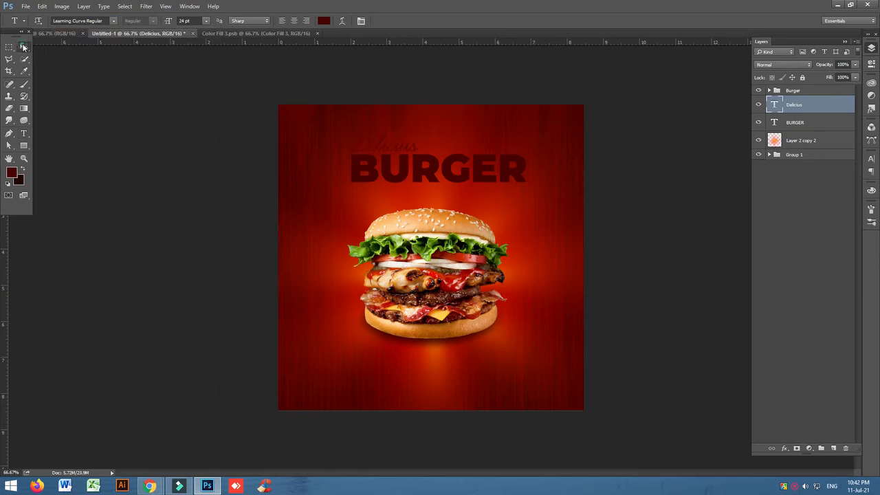
Step: Change the spelling of the BURGER headline to BURGAR
left_click(23, 133)
left_click_drag(495, 172, 476, 167)
type("A")
left_click(24, 47)
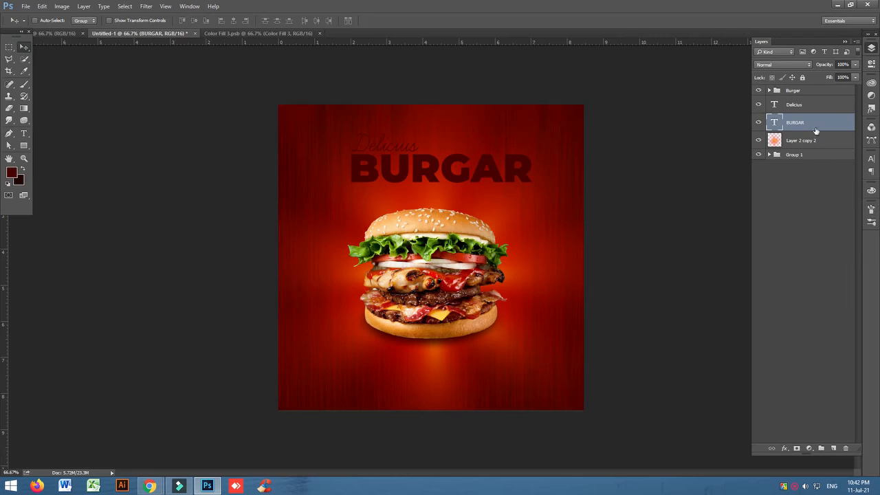
Step: Enlarge the Delicius text with Free Transform to about 44 pt so it overlaps the upper part of the headline
left_click(817, 108)
key("ctrl+t")
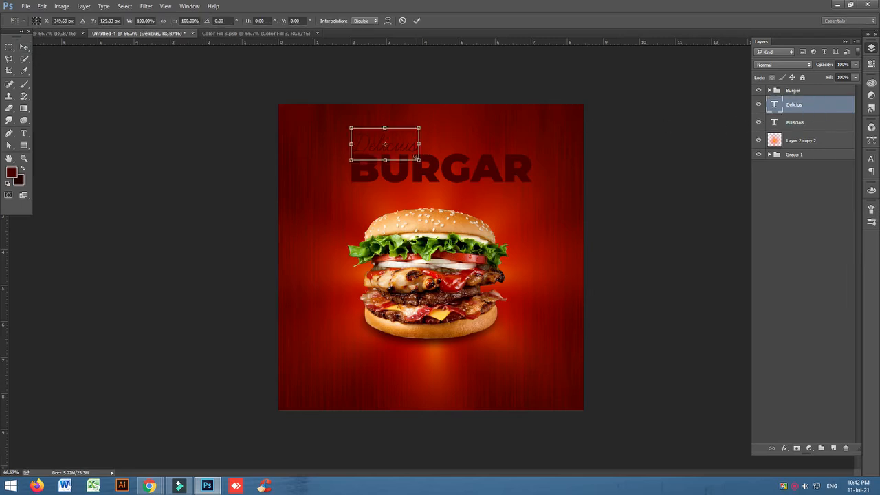
left_click_drag(418, 161, 407, 145)
key("Return")
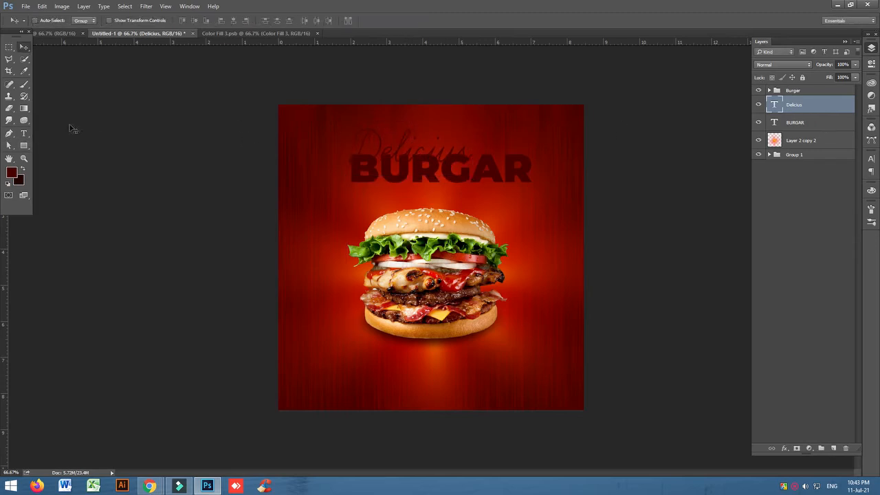
Step: Change the Delicius text color to white
left_click(25, 133)
left_click(327, 22)
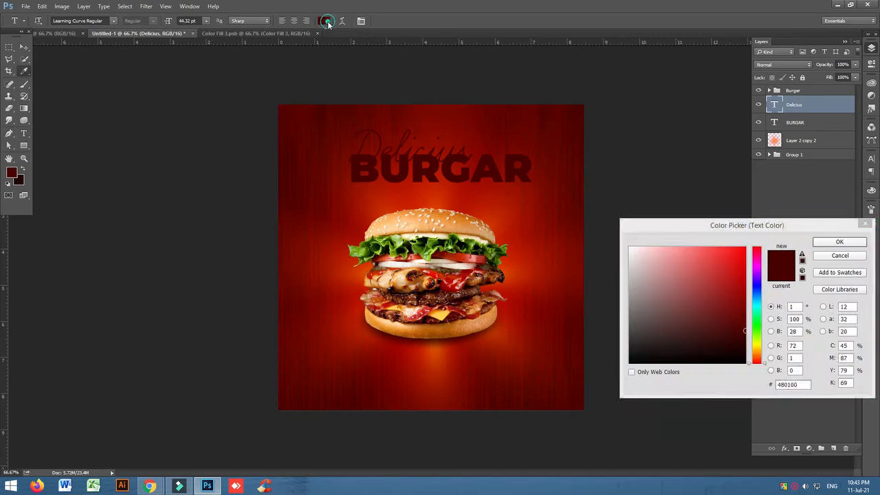
left_click(629, 266)
left_click(839, 242)
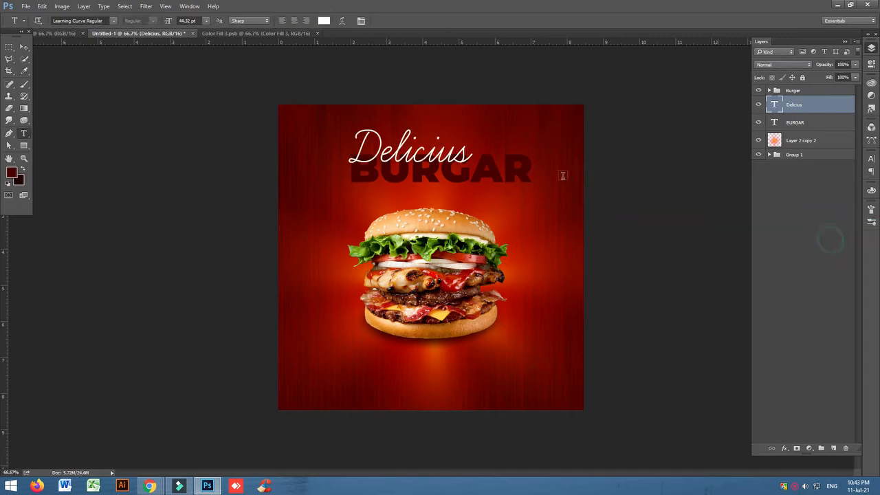
left_click(24, 46)
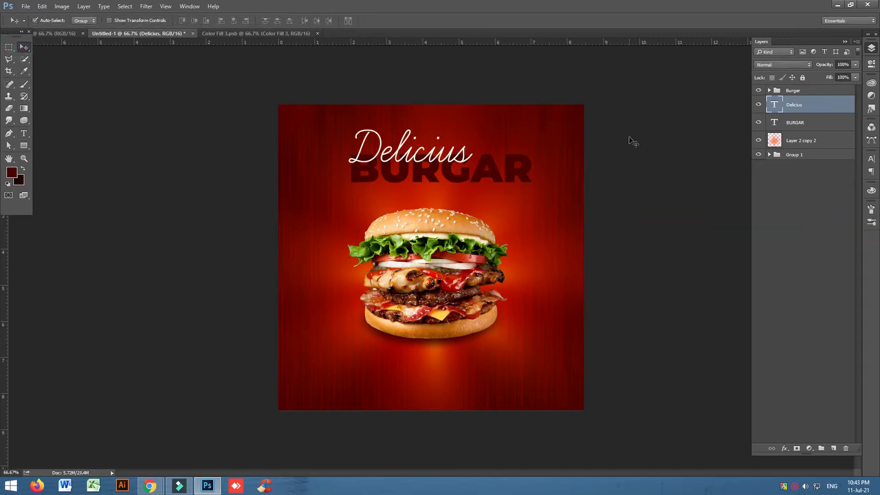
key("ctrl+1")
Step: Search Google for burger photo in a new Chrome tab to check the spelling, and return to the Photoshop document
mouse_move(148, 485)
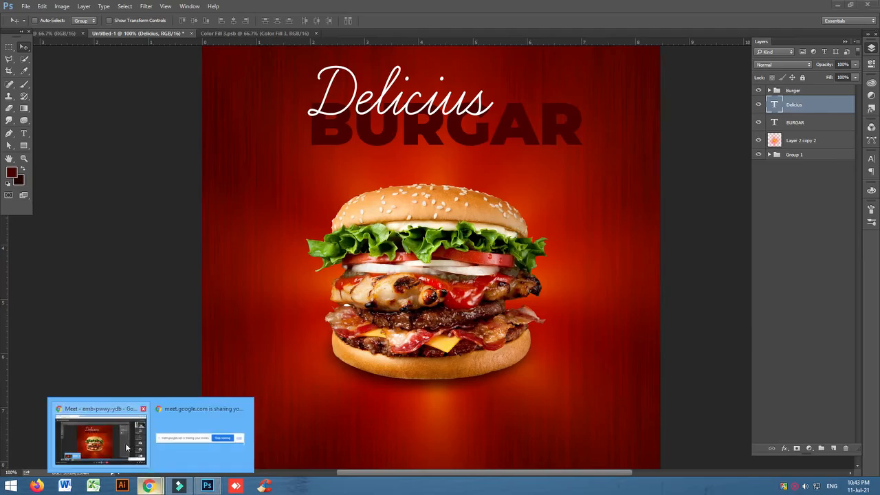
left_click(100, 437)
key("ctrl+t")
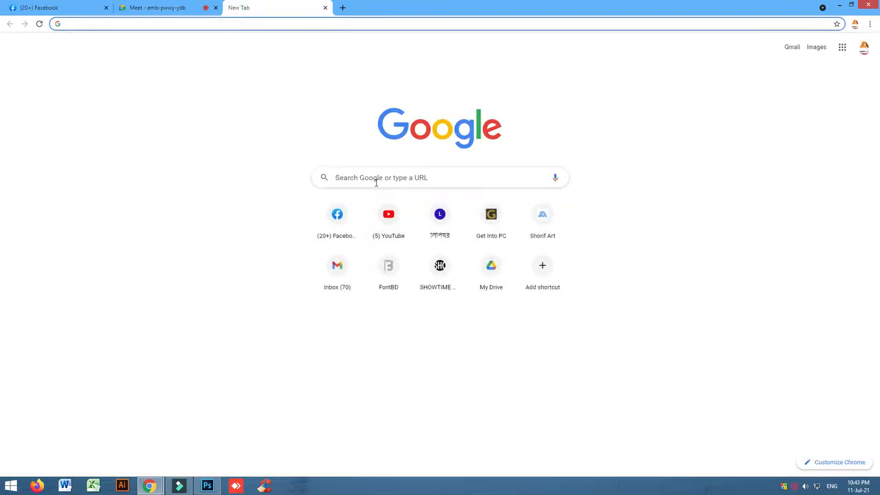
left_click(374, 177)
type("bu")
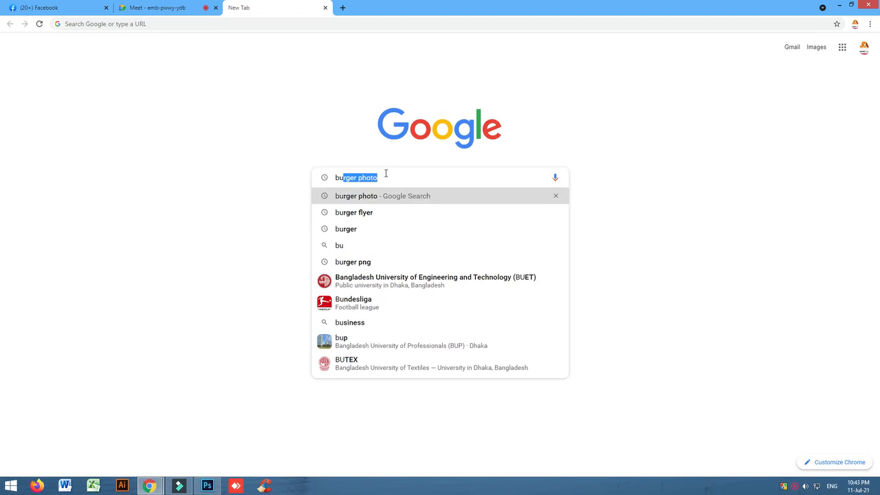
key("Return")
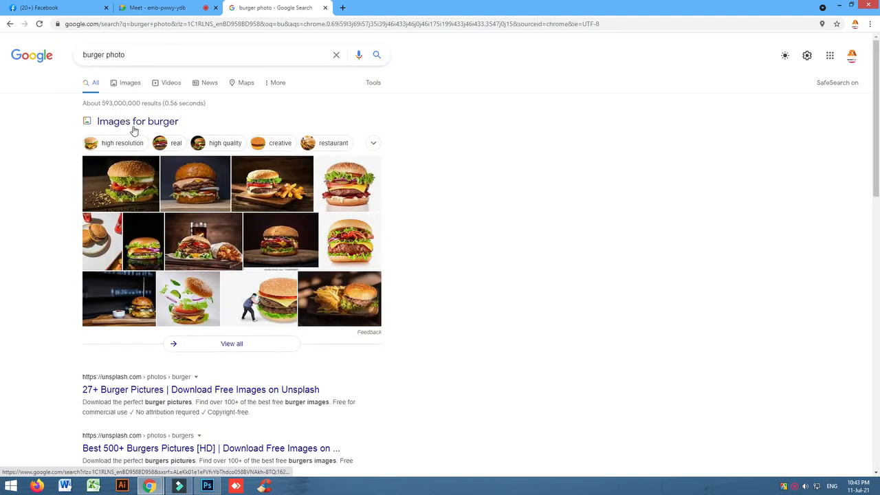
left_click(207, 485)
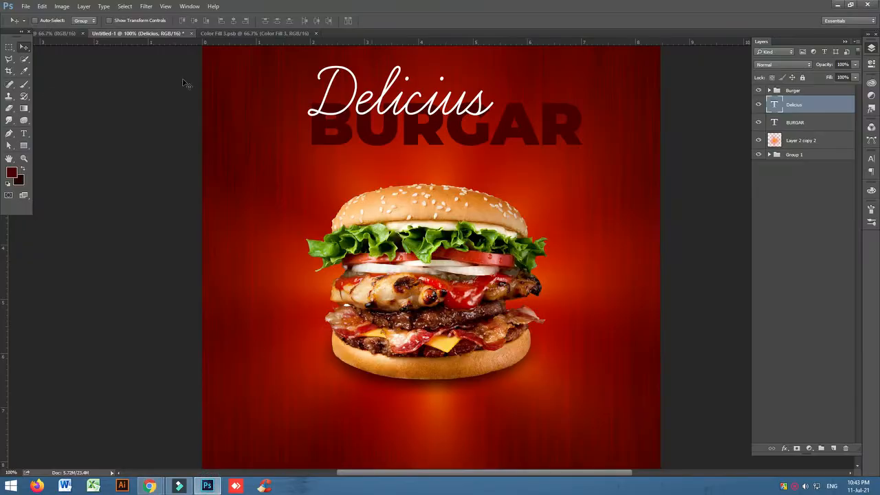
Step: Correct the headline's spelling from BURGAR to BURGER
left_click(23, 133)
left_click_drag(491, 131, 540, 131)
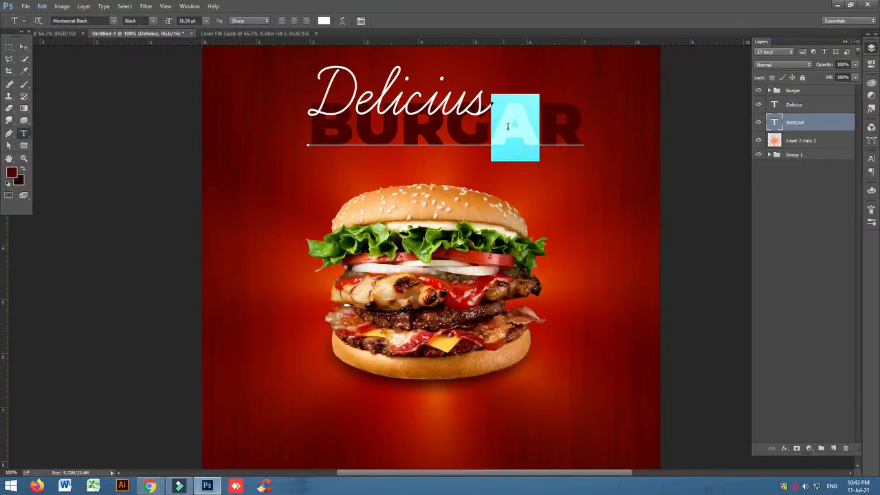
type("E")
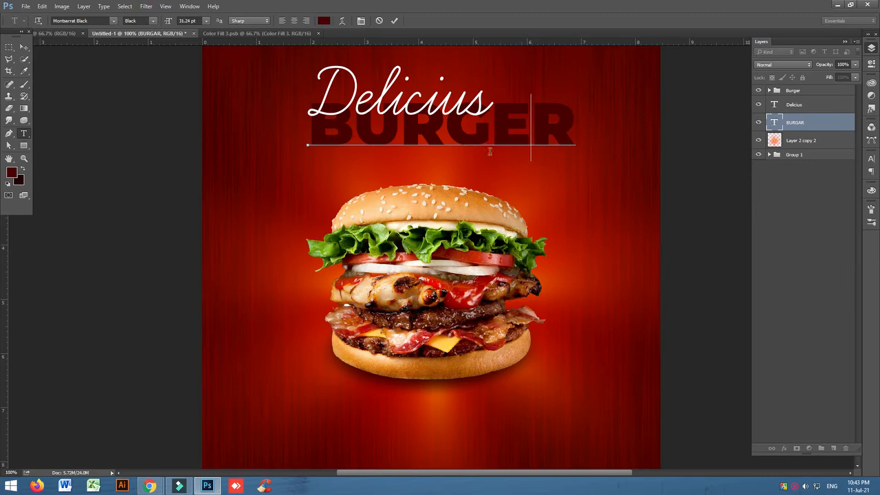
left_click(24, 46)
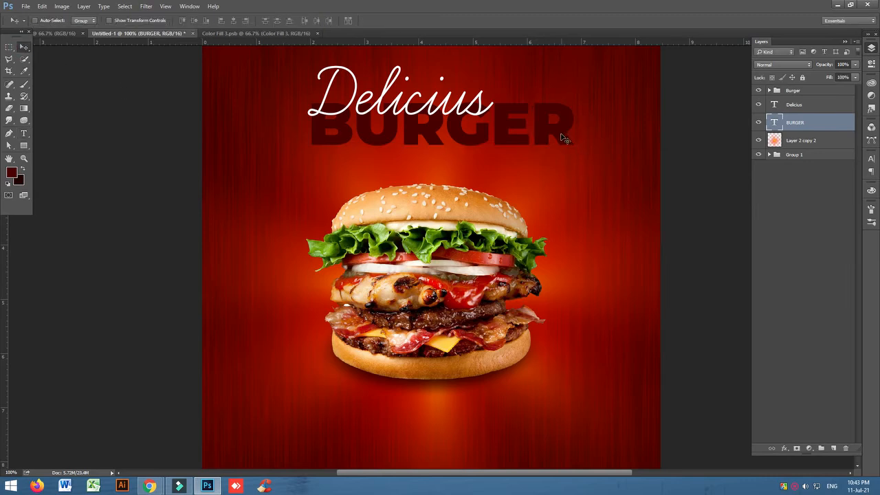
Step: Inspect the headline area up close and compare it with the BURGER layer hidden and shown
key("ctrl+plus")
scroll(577, 127, "up", 4)
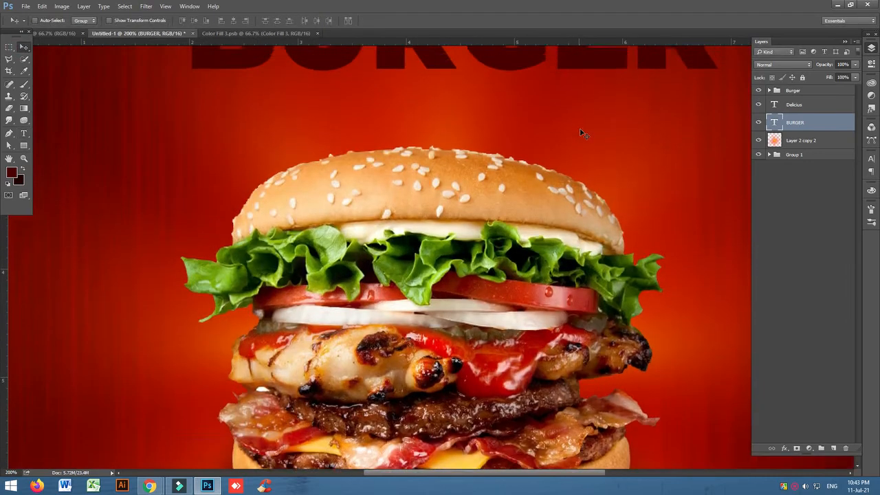
key("ctrl+minus")
left_click(758, 122)
left_click(758, 122)
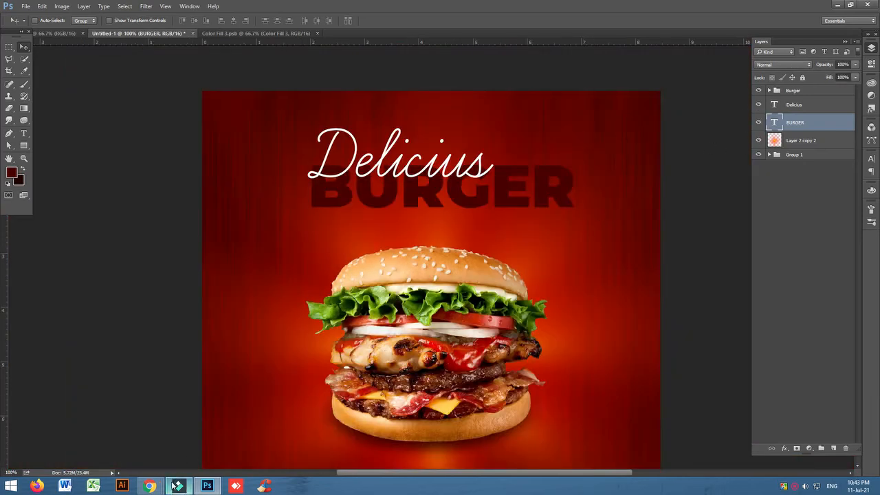
Step: Switch to Chrome to check the ongoing Google Meet call
mouse_move(149, 485)
left_click(110, 437)
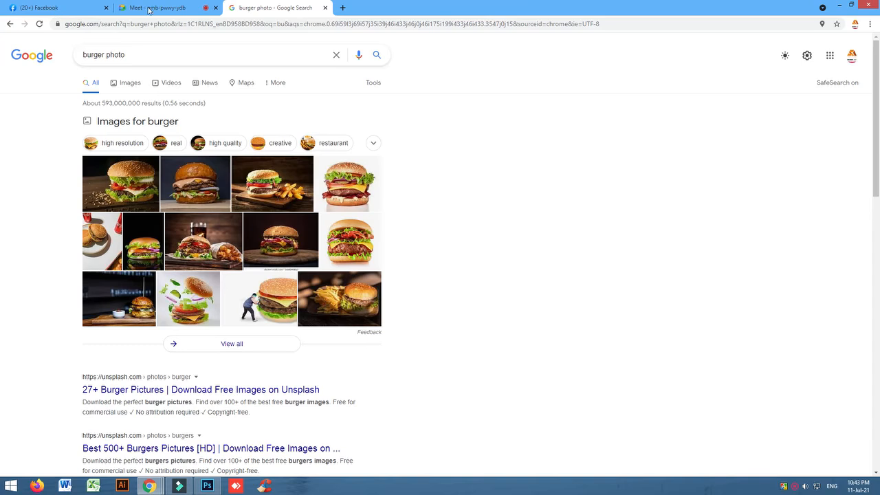
Step: Search Google for "texture" and show the image results
key("ctrl+a")
type("texture")
key("Return")
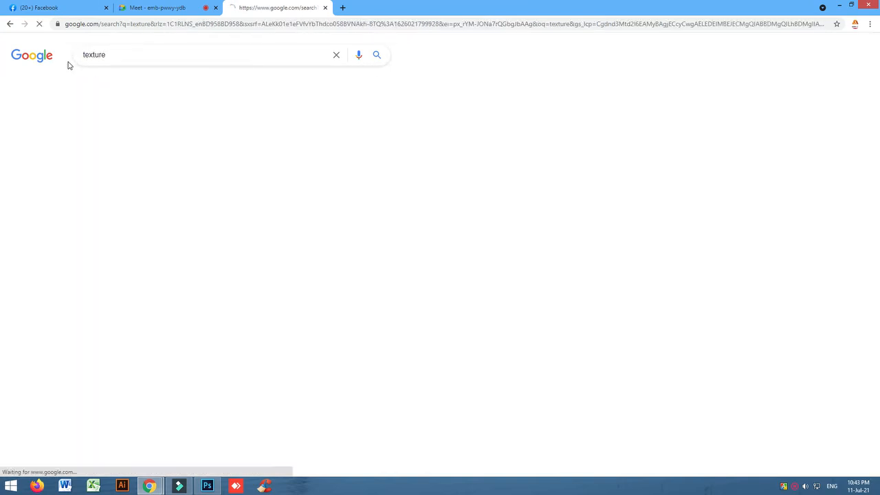
left_click(130, 84)
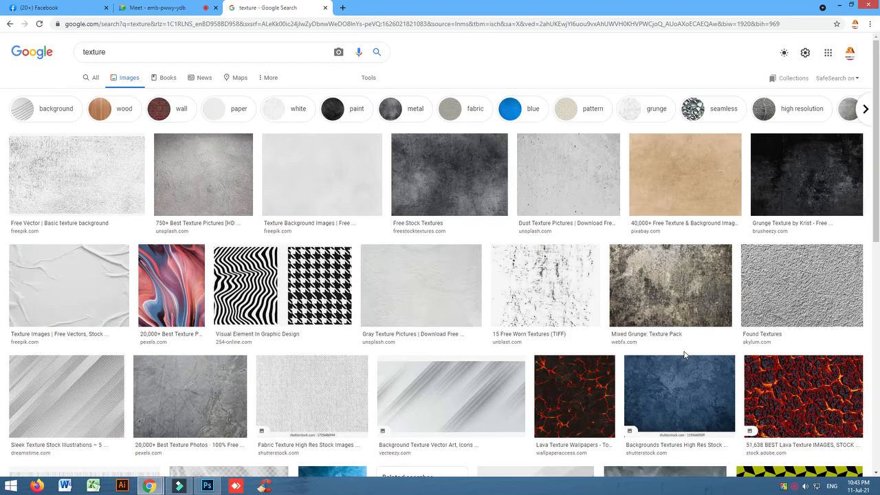
Step: Browse the texture images and open the preview of the black-and-white "5 Free Seamless Dirt Textures (JPG)"
scroll(677, 337, "down", 4)
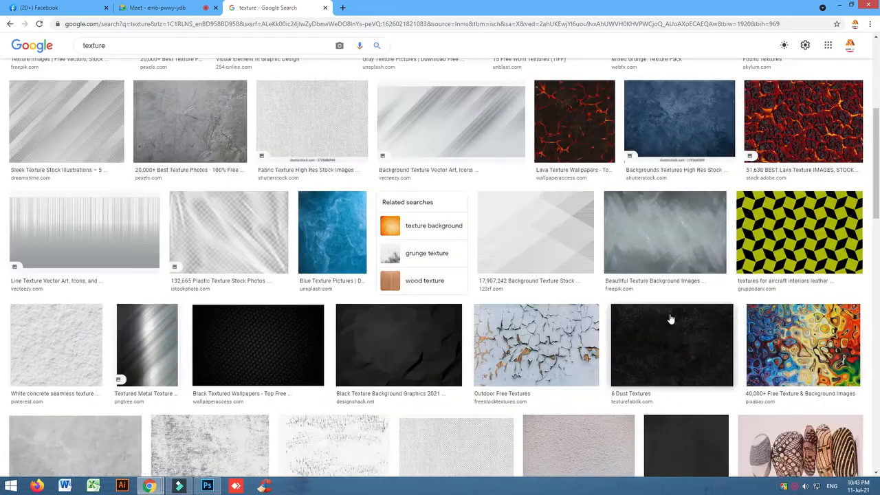
scroll(670, 314, "down", 5)
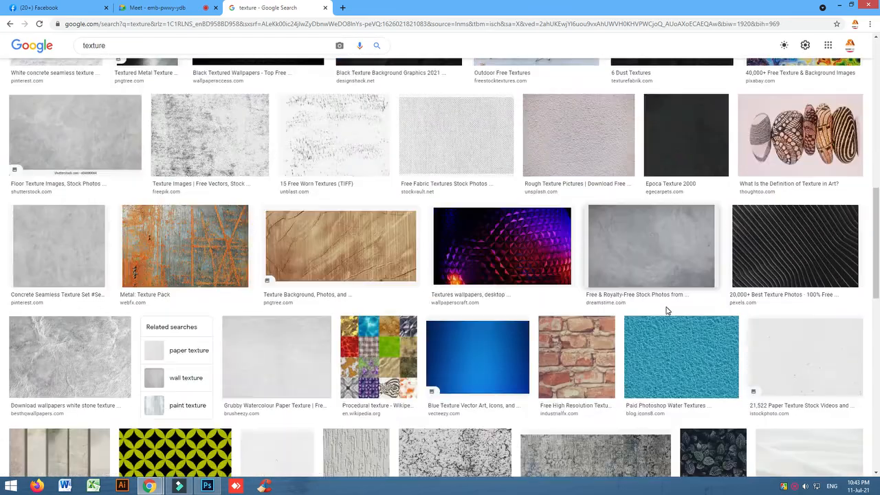
scroll(666, 309, "down", 5)
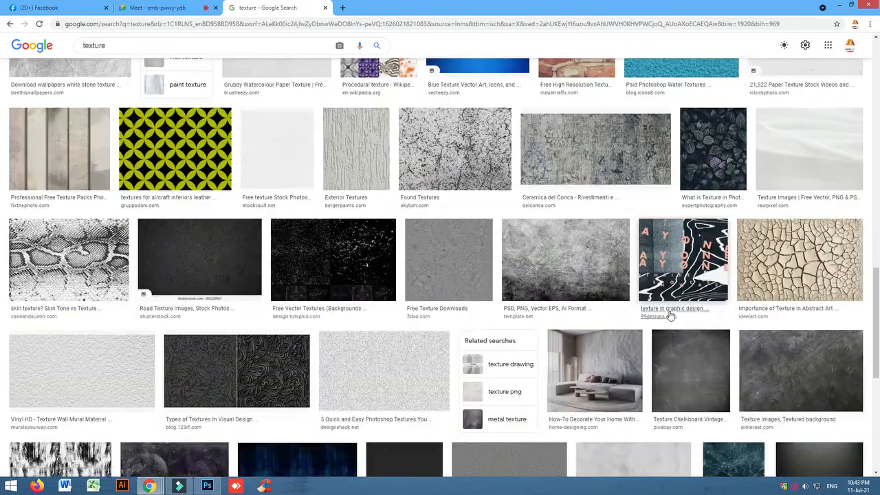
scroll(666, 322, "down", 2)
scroll(658, 328, "down", 2)
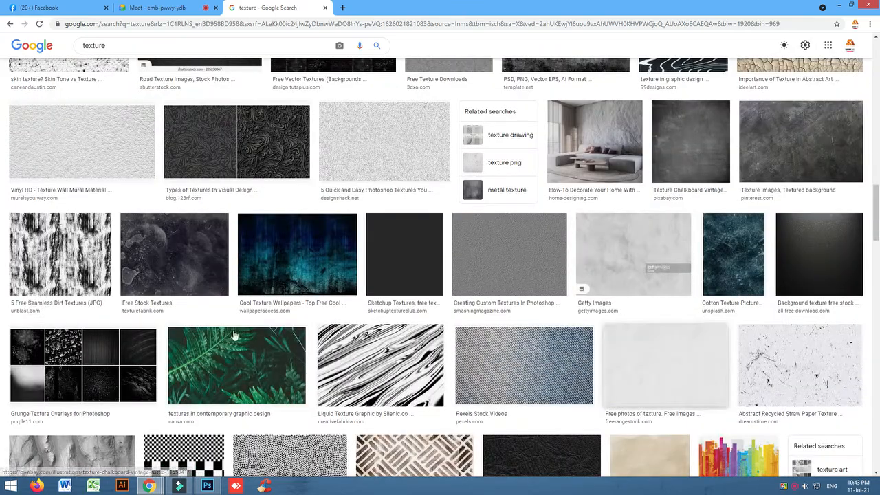
left_click(82, 260)
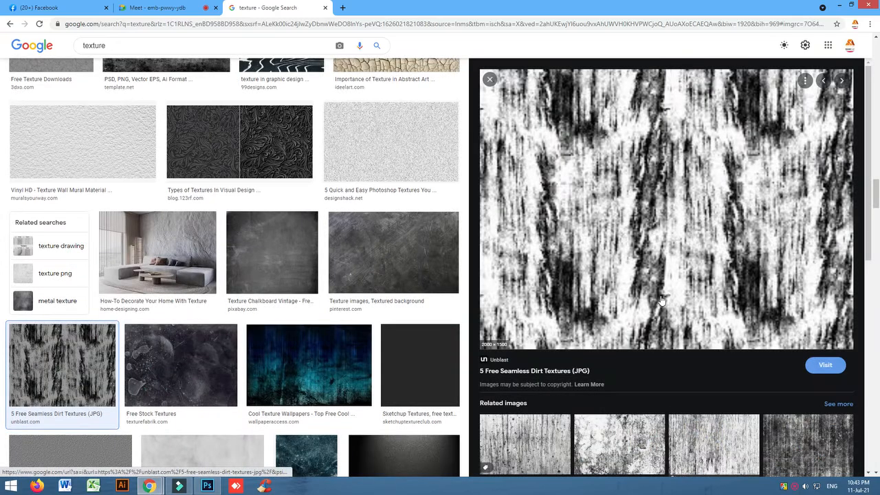
Step: Find the iStock "Grunge Black And White Distress Texture" through the related images and copy the image
scroll(661, 300, "down", 4)
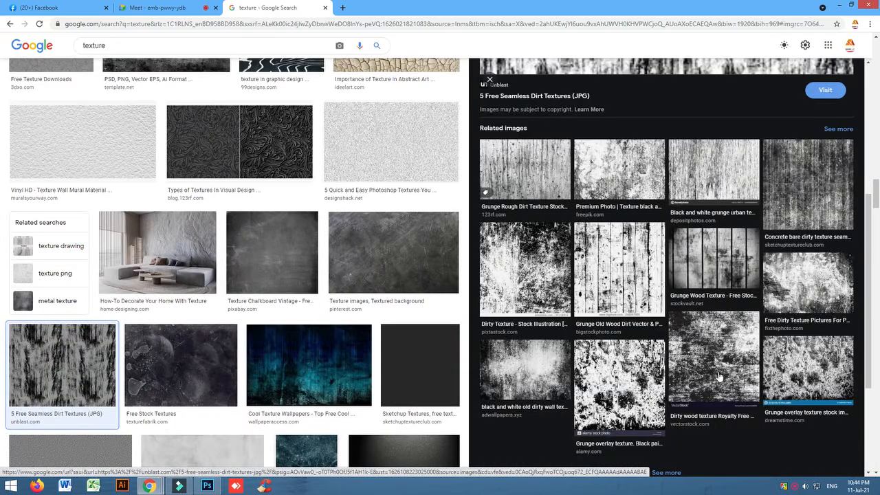
left_click(713, 367)
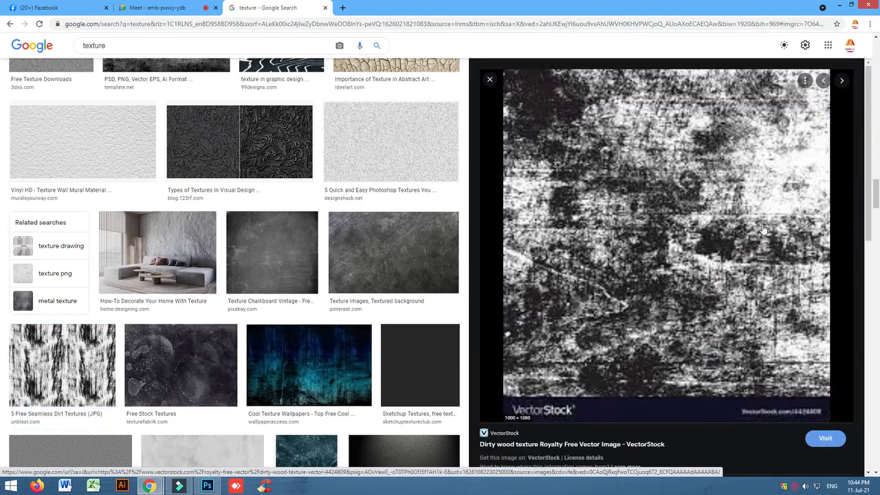
scroll(692, 323, "down", 6)
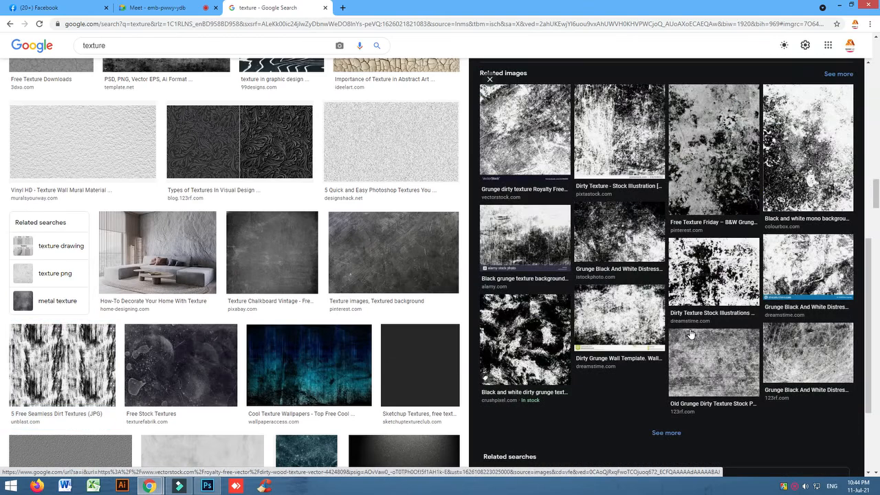
left_click(609, 227)
right_click(673, 193)
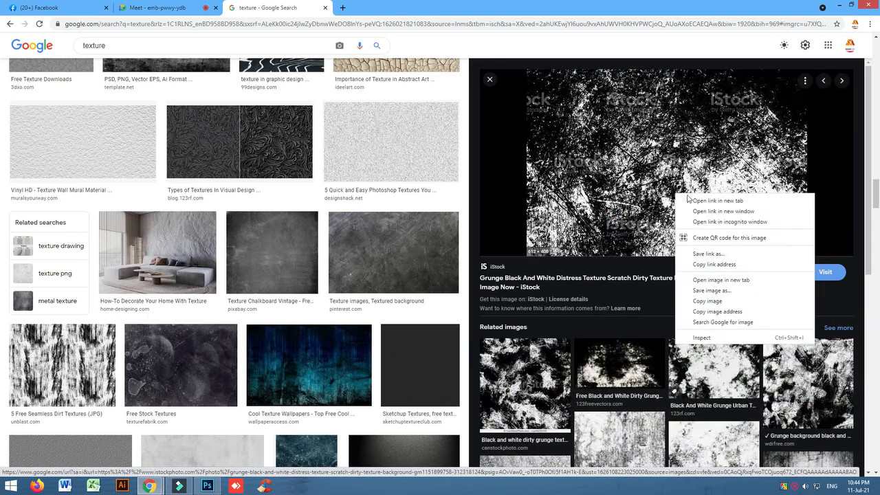
left_click(707, 296)
scroll(684, 253, "down", 3)
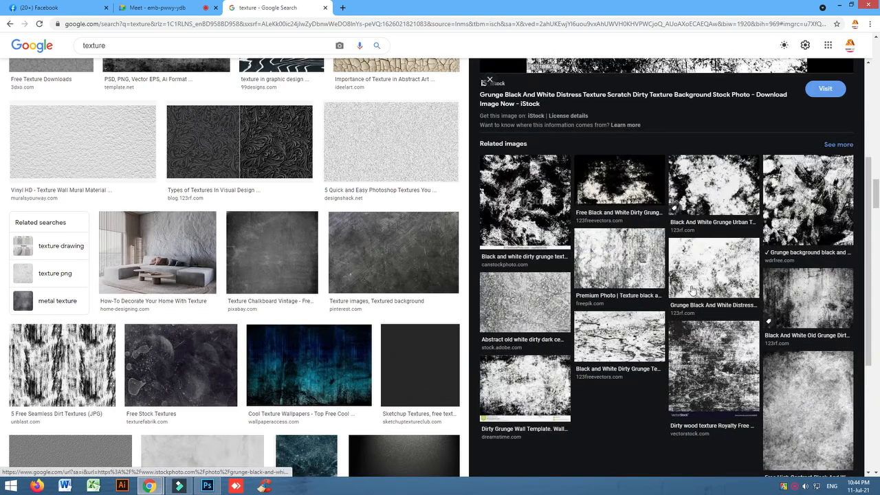
Step: Switch to Photoshop, paste the grunge texture above the BURGER text layer, and enlarge it to cover the poster's width
left_click(207, 486)
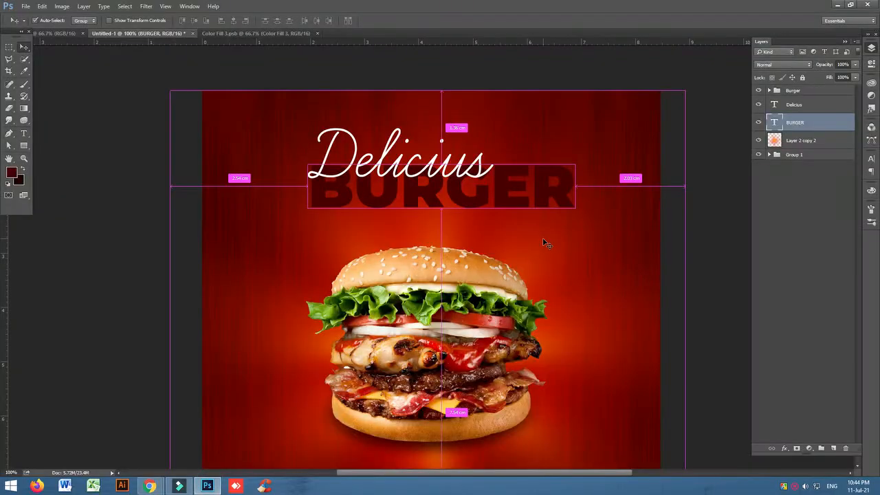
key("ctrl+v")
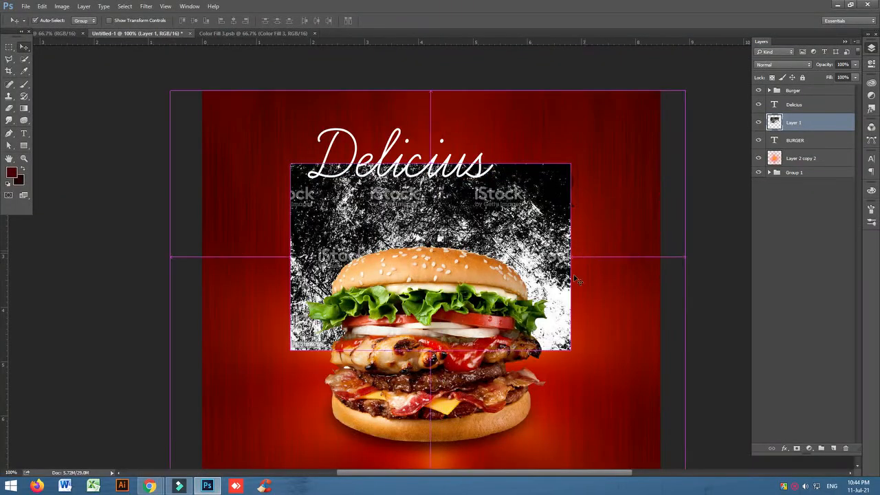
key("ctrl+t")
left_click_drag(569, 350, 663, 404)
double_click(615, 346)
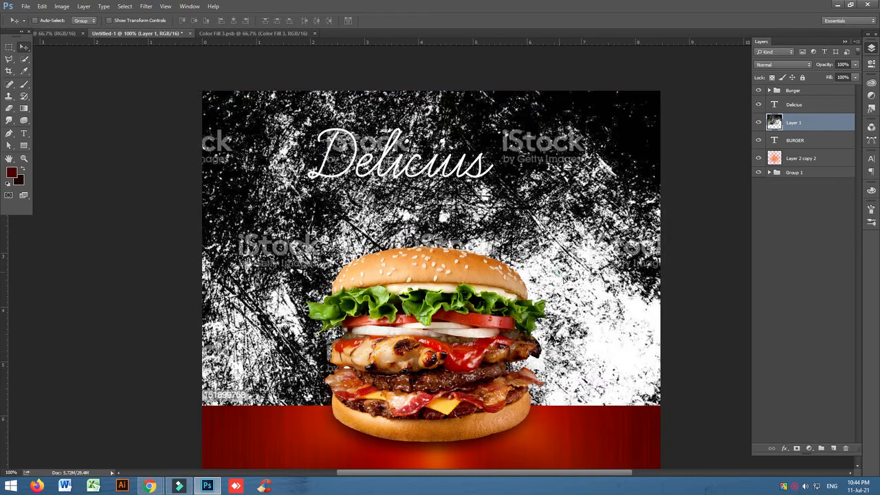
left_click_drag(557, 271, 560, 281)
Step: Increase the texture's contrast with Levels, setting the black input to 57 and the white input to 206
key("ctrl+l")
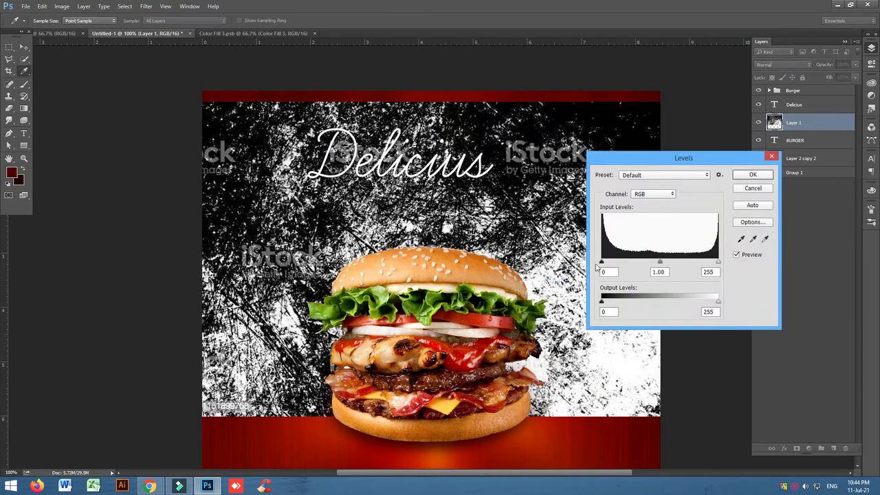
left_click_drag(604, 264, 628, 263)
left_click(721, 264)
left_click_drag(719, 264, 693, 263)
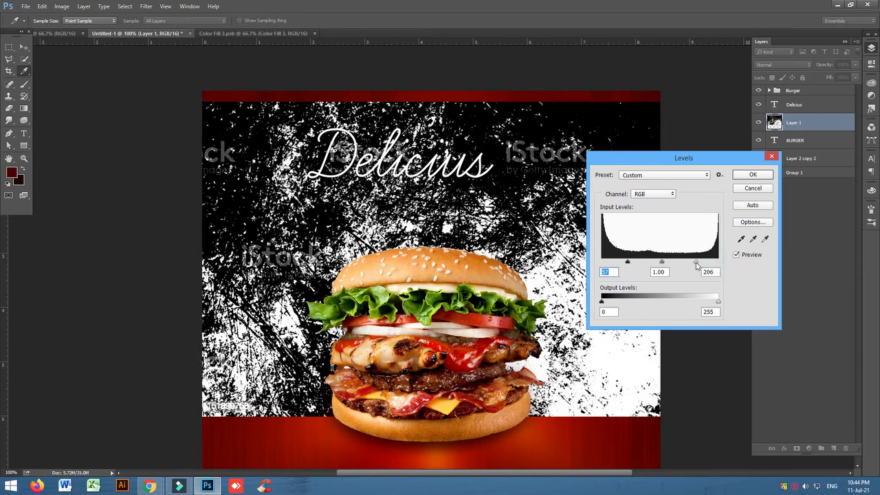
left_click(759, 178)
key("v")
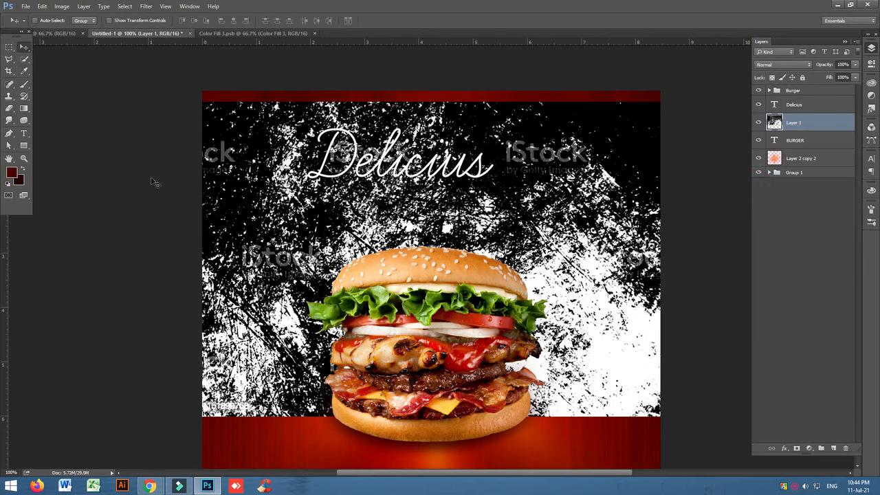
Step: Apply a Threshold adjustment to the texture layer with a threshold level of 147
left_click(62, 6)
mouse_move(107, 93)
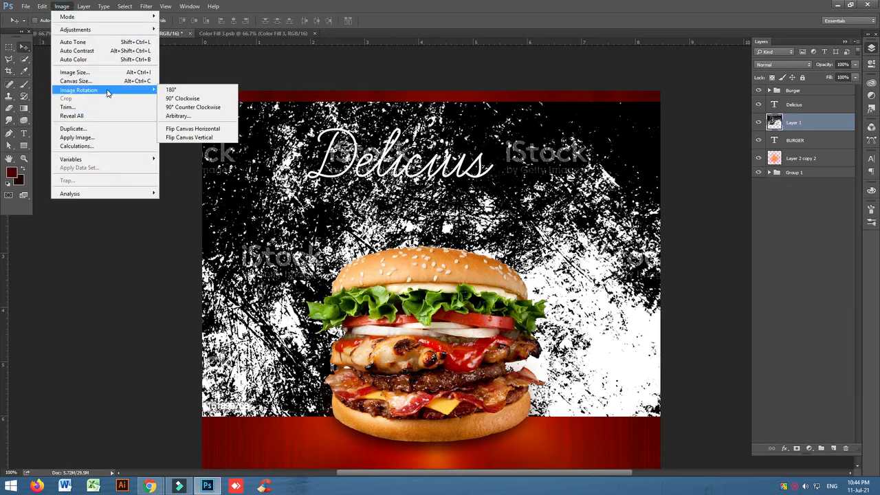
mouse_move(89, 31)
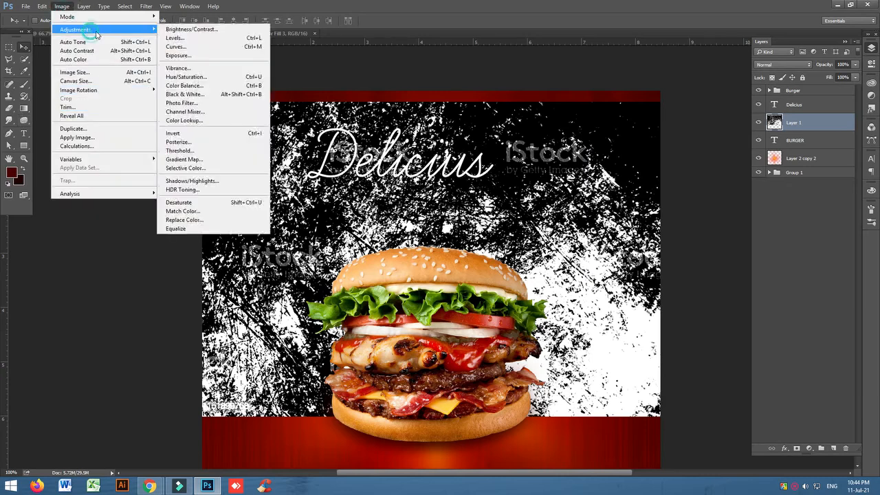
left_click(211, 154)
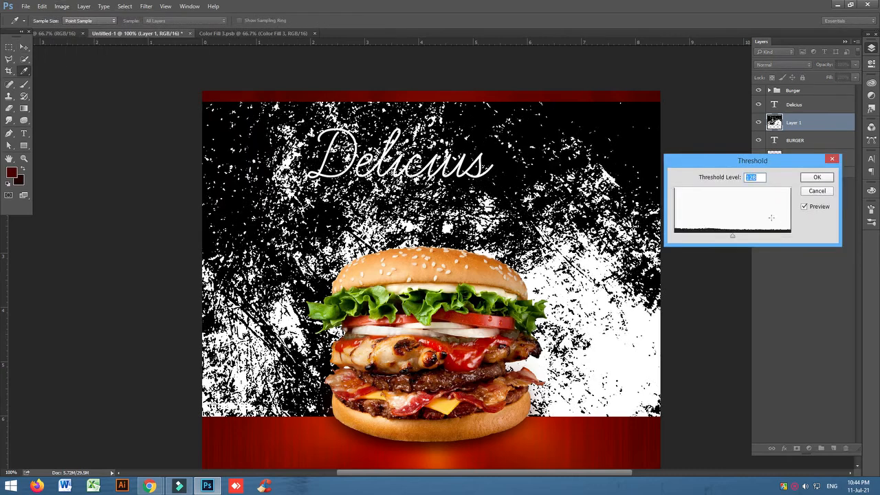
mouse_move(731, 238)
left_mouse_down()
mouse_move(705, 236)
mouse_move(760, 235)
mouse_move(741, 235)
left_mouse_up()
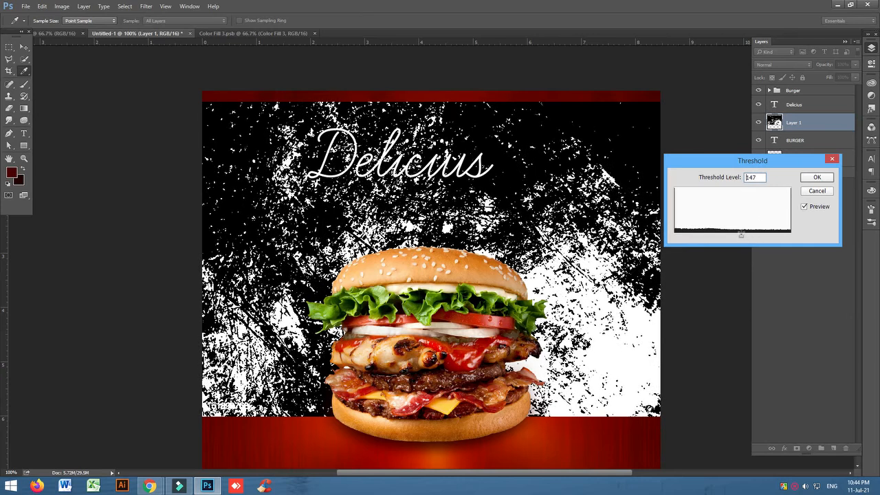
left_click(814, 177)
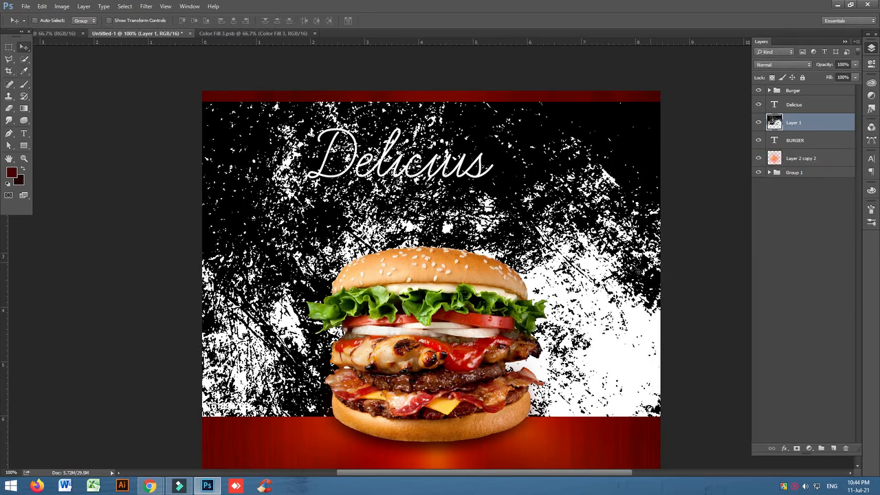
Step: Move the texture slightly right and scale it down to about 89% so it fits within the poster's width
mouse_move(284, 184)
left_mouse_down()
mouse_move(292, 175)
mouse_move(300, 186)
left_mouse_up()
key("ctrl+t")
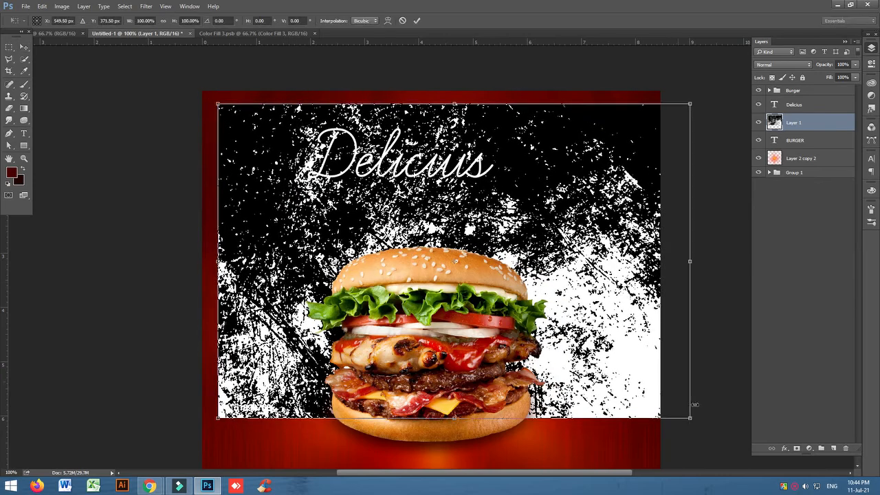
left_click_drag(691, 419, 639, 383)
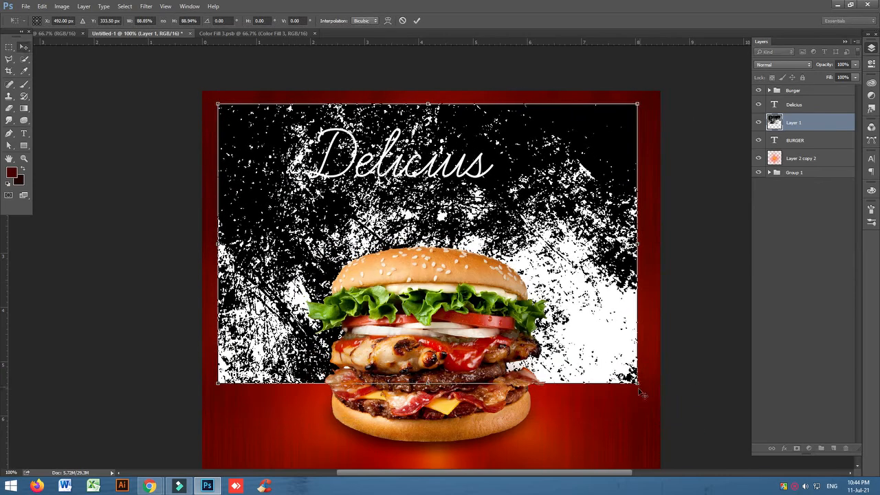
key("Return")
Step: Erase the texture's white areas with the Background Eraser, using Once sampling and Discontiguous limits
left_click(9, 108)
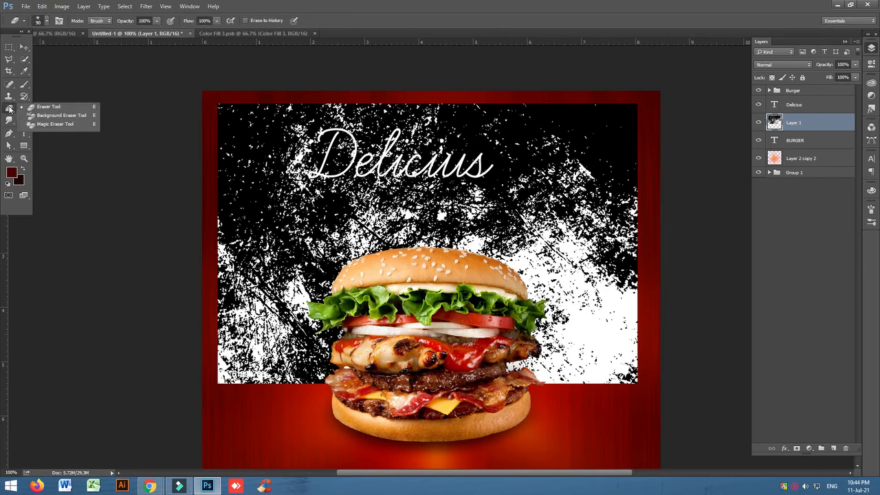
left_click(48, 116)
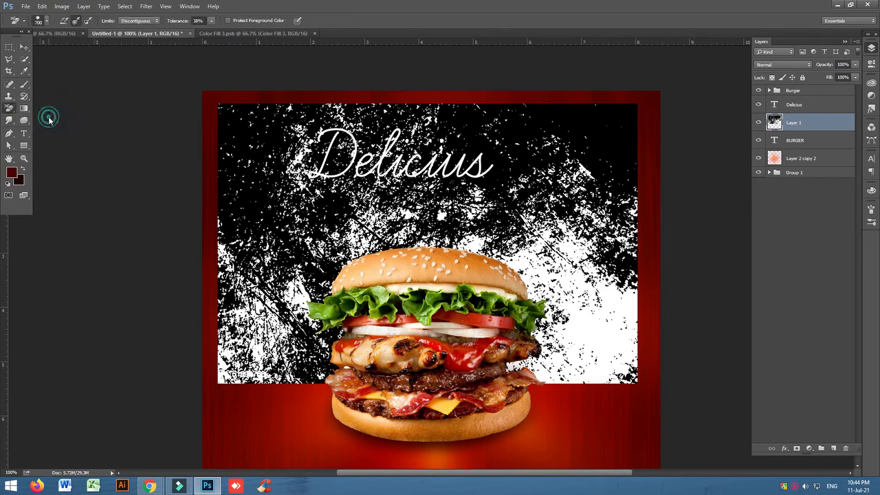
left_click(76, 20)
left_click(153, 21)
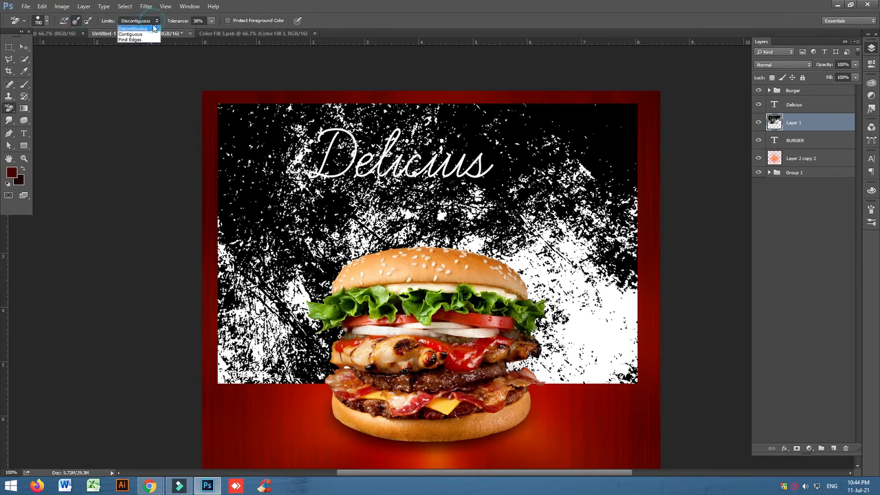
left_click(150, 30)
left_click(141, 21)
left_click(130, 34)
left_click(148, 20)
left_click(146, 29)
left_click(187, 22)
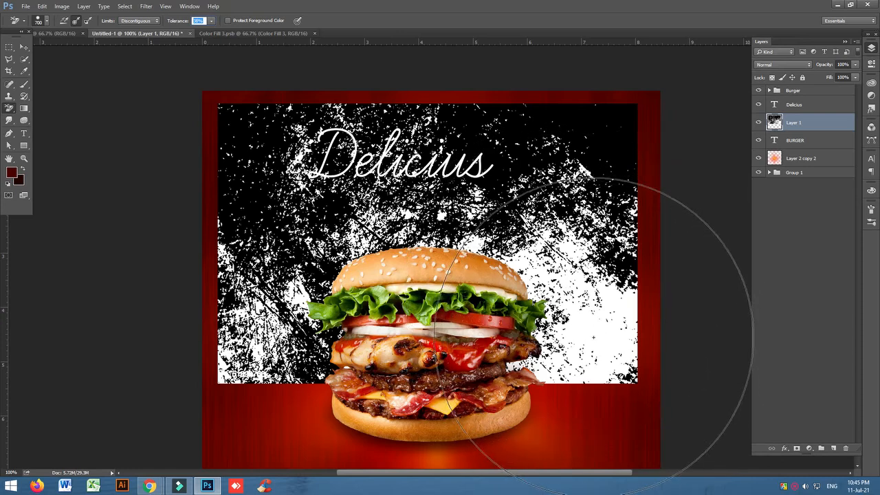
mouse_move(594, 337)
left_mouse_down()
mouse_move(462, 268)
mouse_move(431, 338)
left_mouse_up()
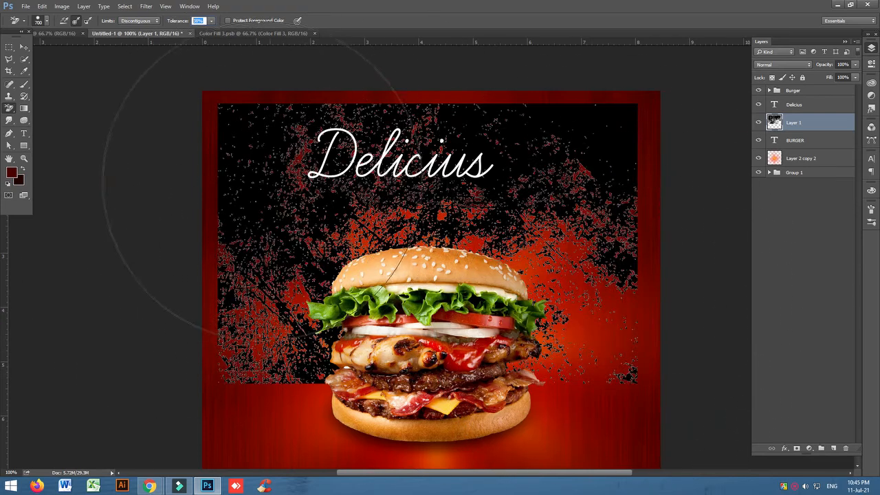
Step: Compare the poster with the texture layer hidden and shown to check how it covers the BURGER text
left_click(24, 46)
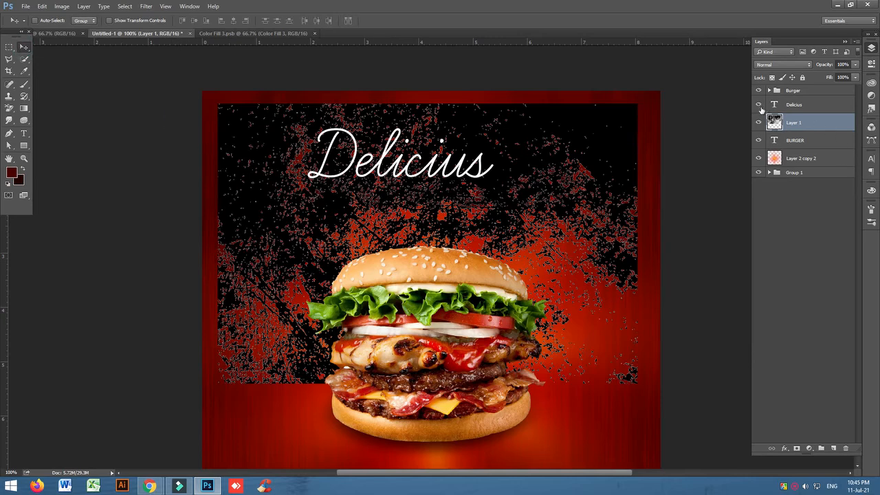
left_click(758, 141)
double_click(759, 123)
left_click(759, 122)
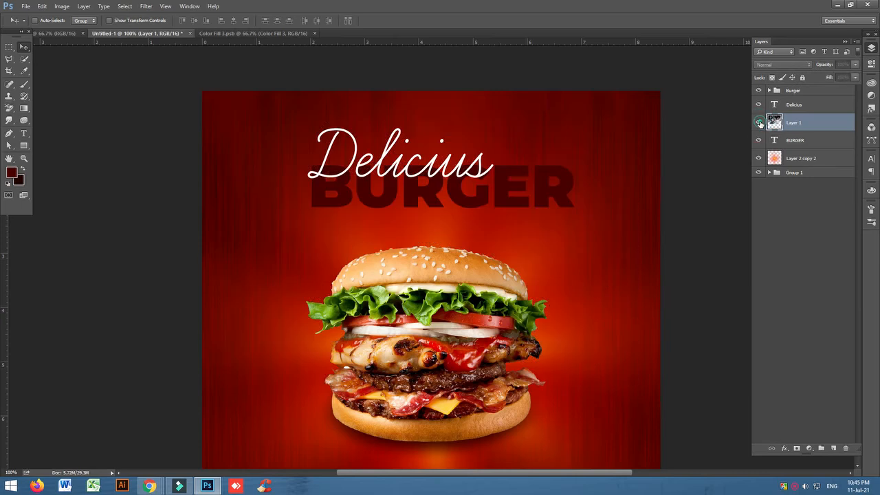
left_click(760, 123)
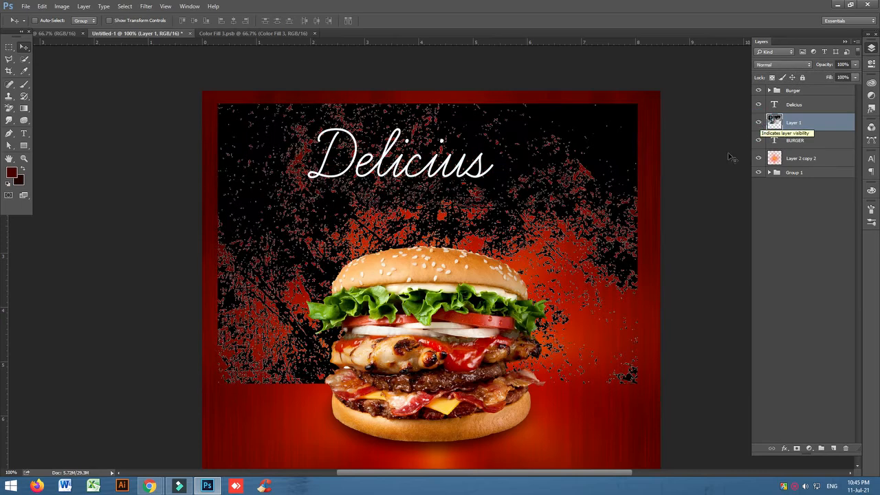
Step: Shift the black grunge texture slightly up and right over the BURGER text, checking its placement by toggling its visibility
left_click_drag(559, 230, 562, 224)
left_click(758, 122)
left_click(758, 121)
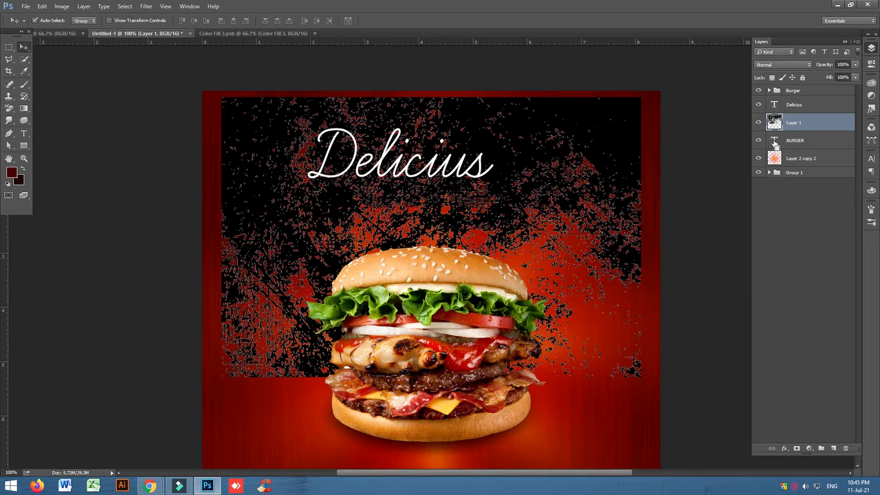
Step: Mask the black grunge texture to the shape of the BURGER lettering and hide the original BURGER text layer
left_click(775, 141, "ctrl")
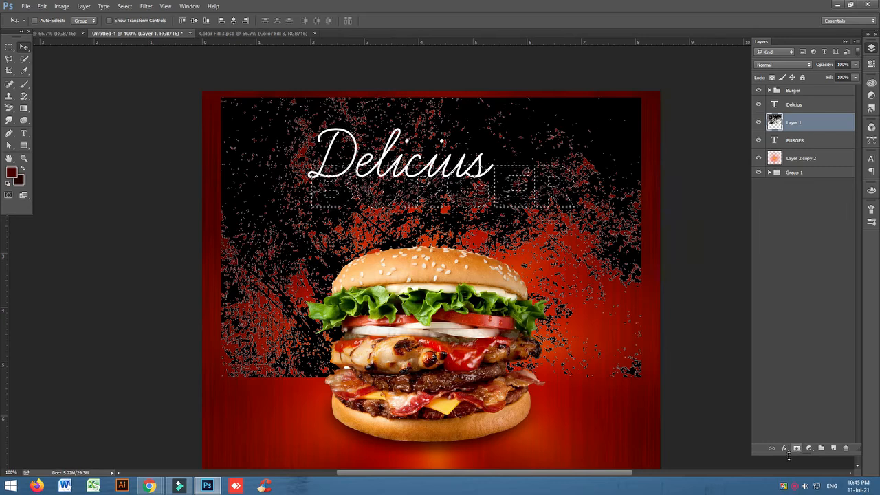
left_click(796, 448)
left_click(759, 140)
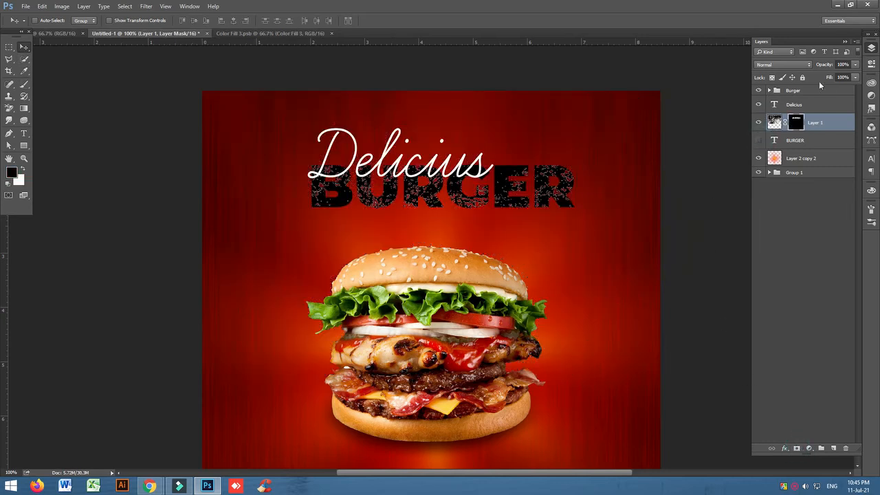
left_click(758, 104)
left_click(758, 104)
left_click(759, 104)
left_click(759, 104)
Step: Add a new empty layer above the masked texture and clip it to the texture layer
key("ctrl+plus")
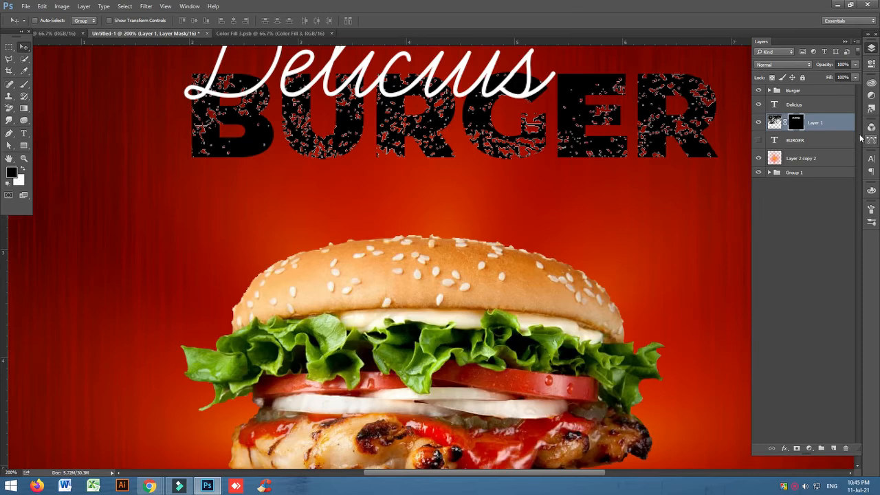
left_click(831, 448)
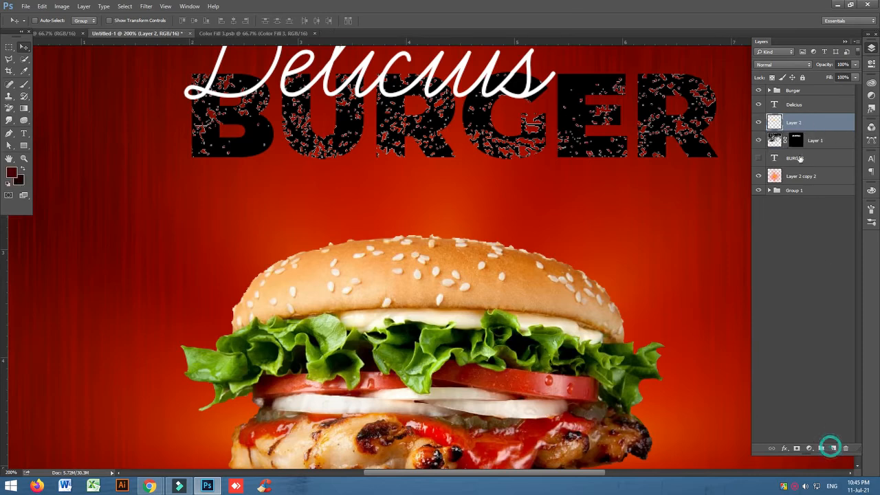
left_click(772, 131, "alt")
left_click(759, 141)
left_click(759, 141)
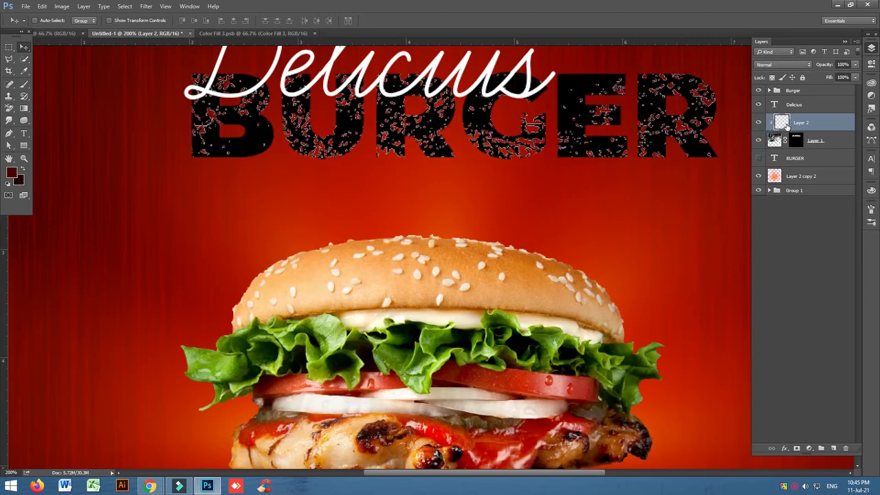
Step: Fill the distressed BURGER lettering with a clipped Solid Color fill in light orange fbae63, sampled from the burger bun
left_click(811, 448)
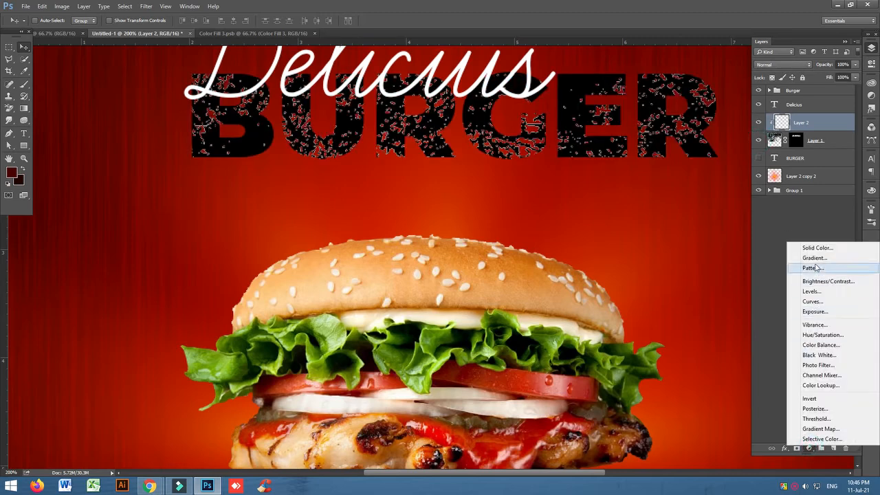
left_click(763, 248)
mouse_move(656, 272)
left_mouse_down()
mouse_move(640, 247)
mouse_move(698, 264)
mouse_move(688, 254)
left_mouse_up()
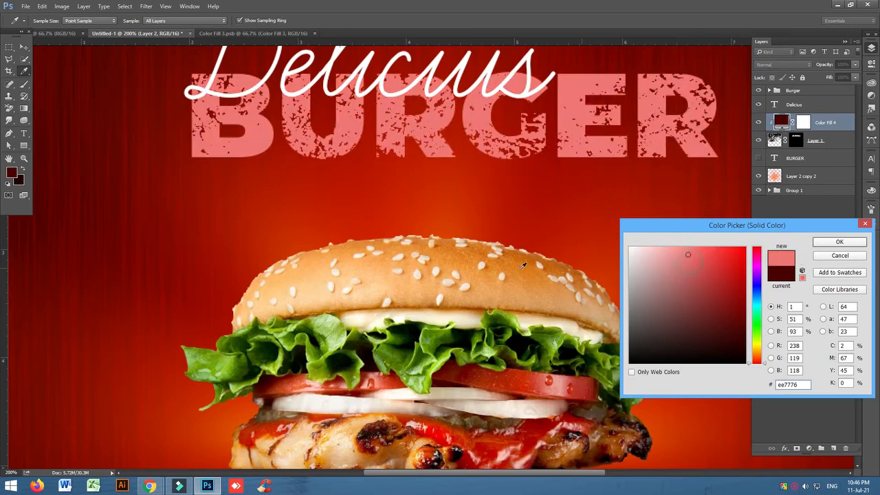
left_click_drag(389, 289, 377, 261)
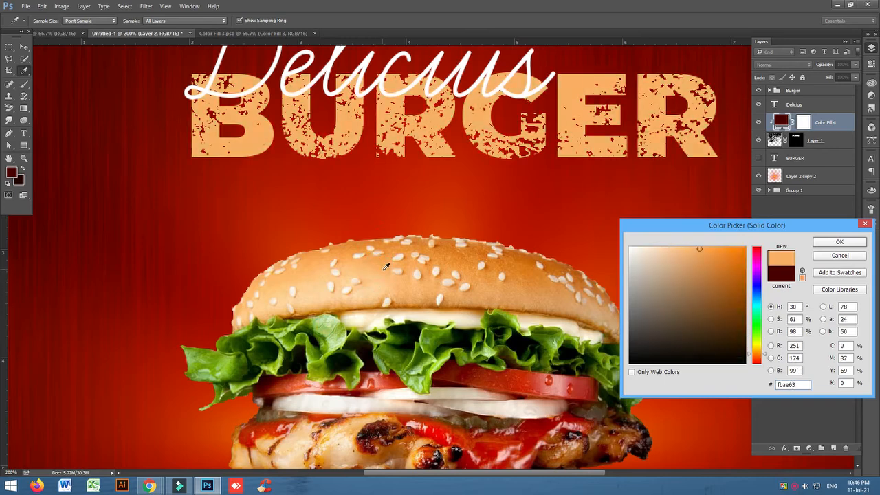
left_click(840, 243)
key("v")
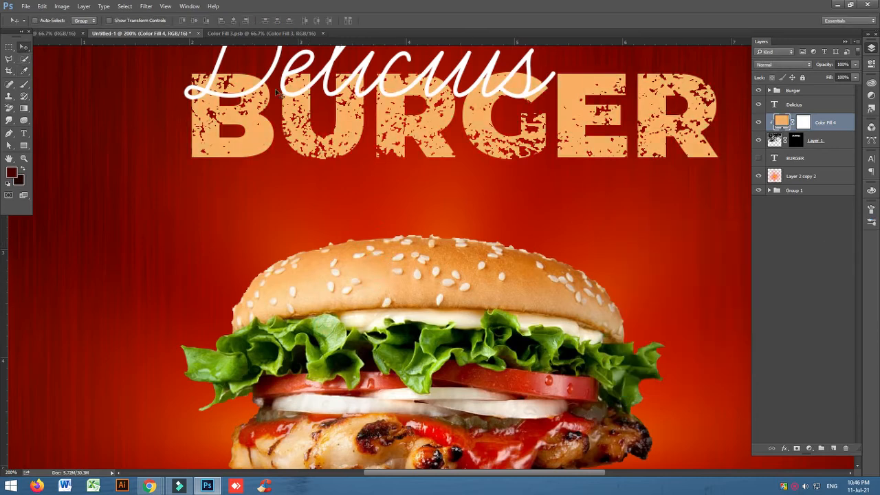
Step: Move the script text up so it sits just above BURGER and correct its spelling to "Delicious"
scroll(381, 127, "up", 3)
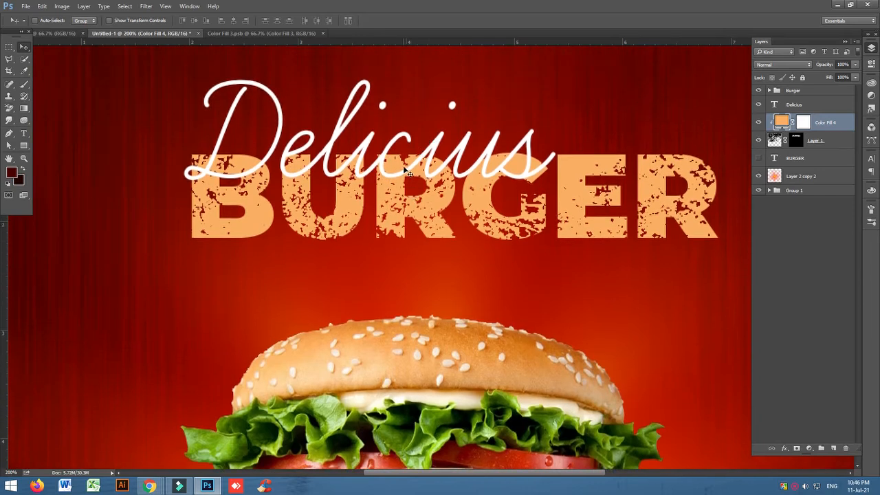
left_click(794, 103)
left_click_drag(340, 133, 345, 105)
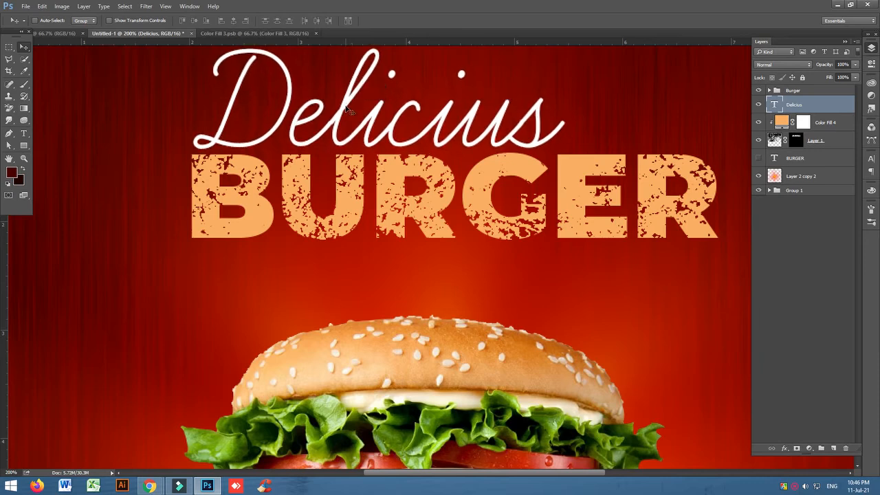
left_click(24, 133)
left_click(457, 127)
type("o")
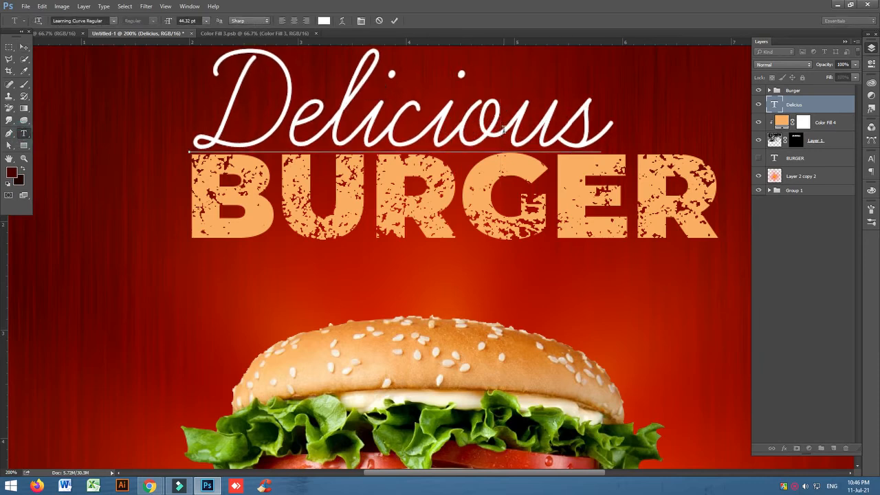
left_click(23, 46)
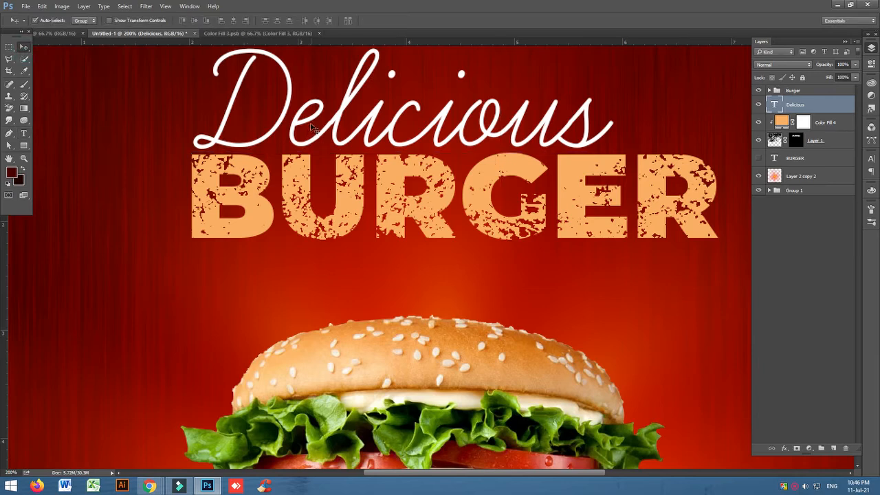
Step: Add a Drop Shadow to the masked BURGER texture layer and offset it 12 px at a 128° angle
key("ctrl+minus")
left_click(814, 140)
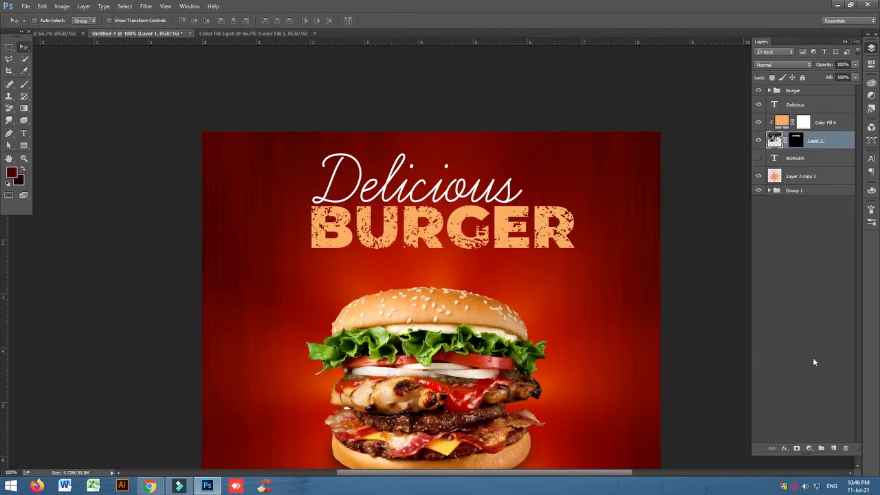
left_click(758, 140)
left_click(758, 140)
left_click(784, 448)
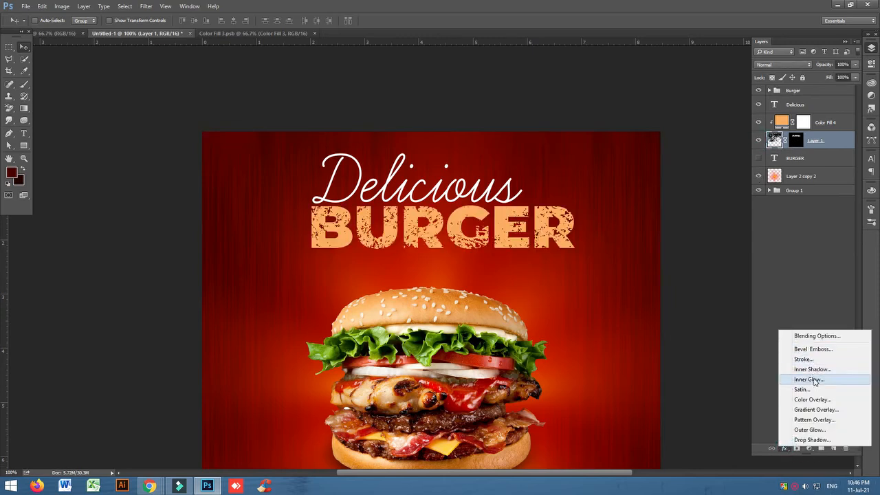
left_click(809, 441)
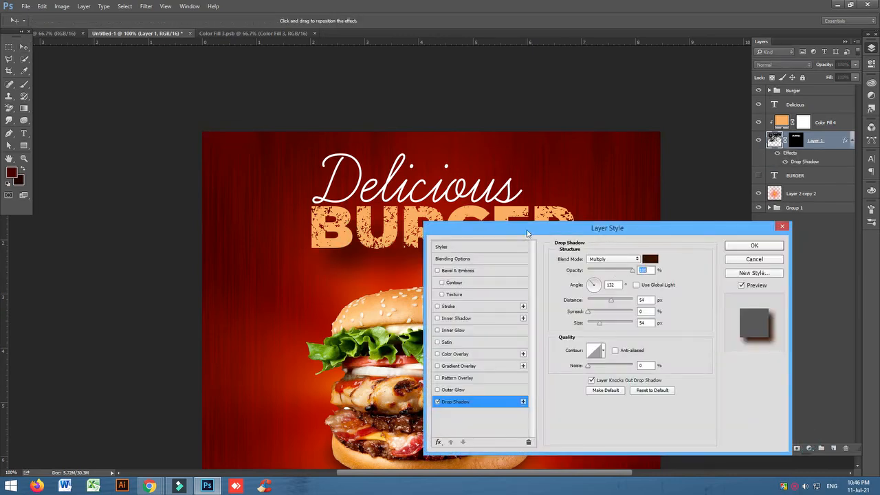
left_click_drag(527, 233, 706, 259)
left_click_drag(478, 272, 471, 257)
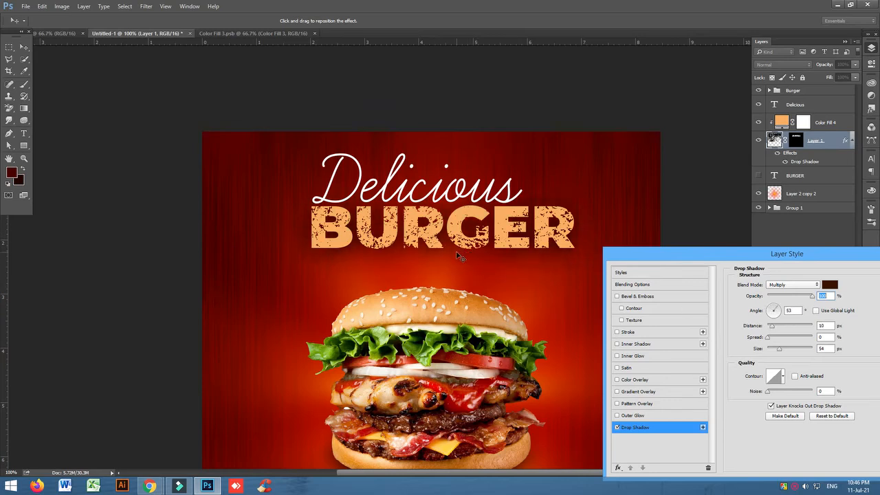
Step: Set the BURGER drop shadow's size to 24 px, lower its opacity to about half, and apply the style
left_click_drag(785, 351, 775, 351)
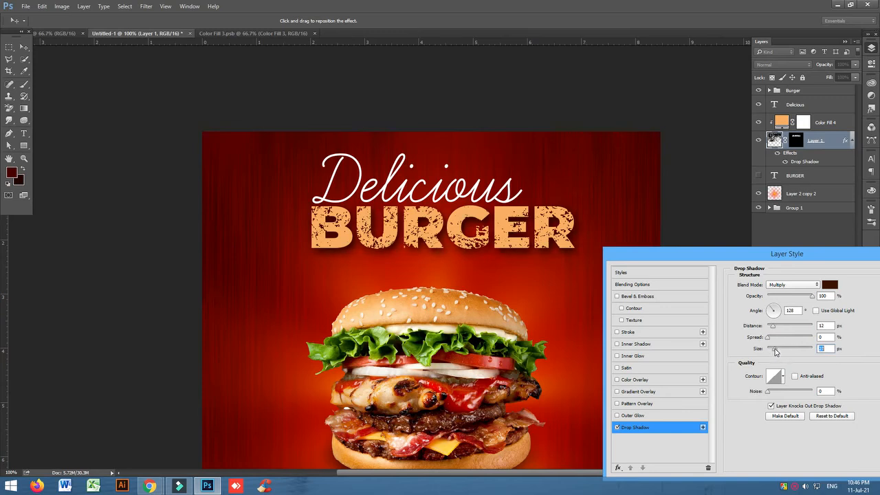
left_click_drag(811, 296, 791, 300)
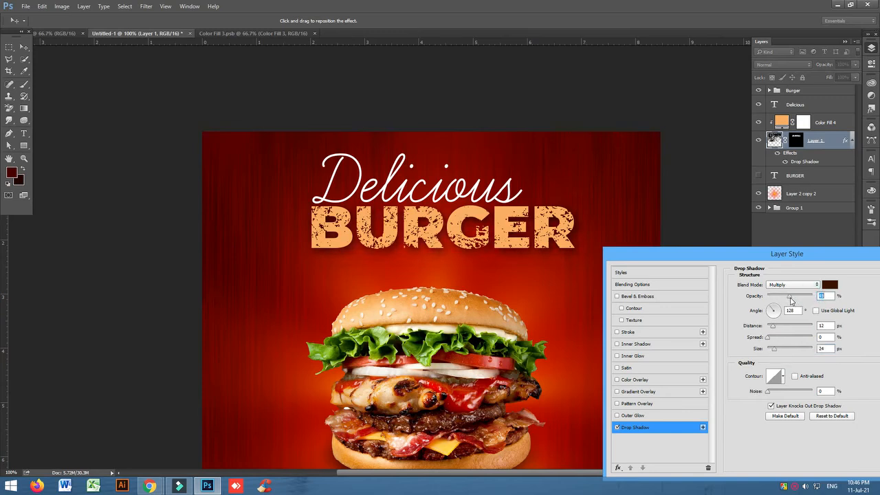
left_click_drag(853, 260, 749, 244)
left_click(839, 256)
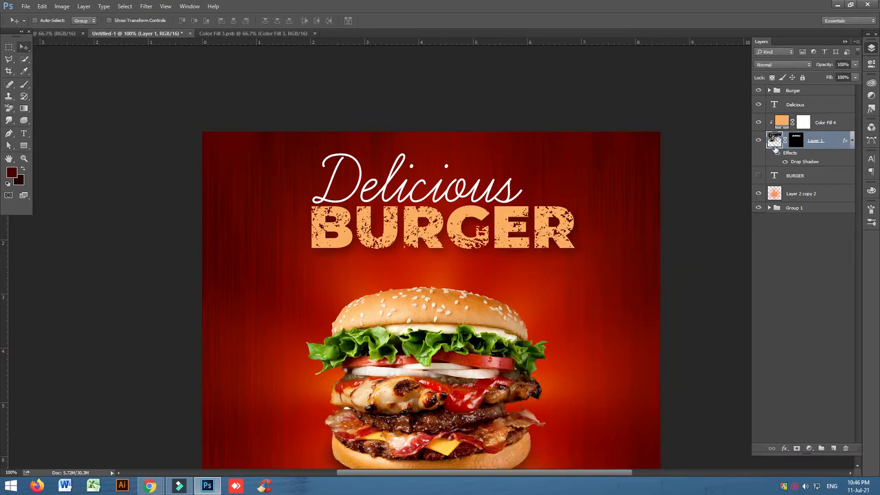
Step: Inspect the BURGER lettering's shadow up close and compare the poster with the lettering hidden and shown
key("ctrl+plus")
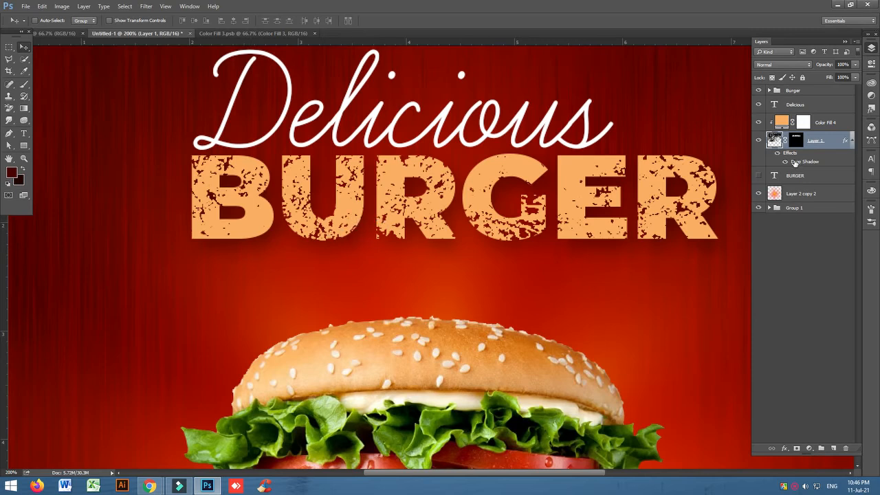
key("ctrl+minus")
left_click(758, 140)
left_click(759, 140)
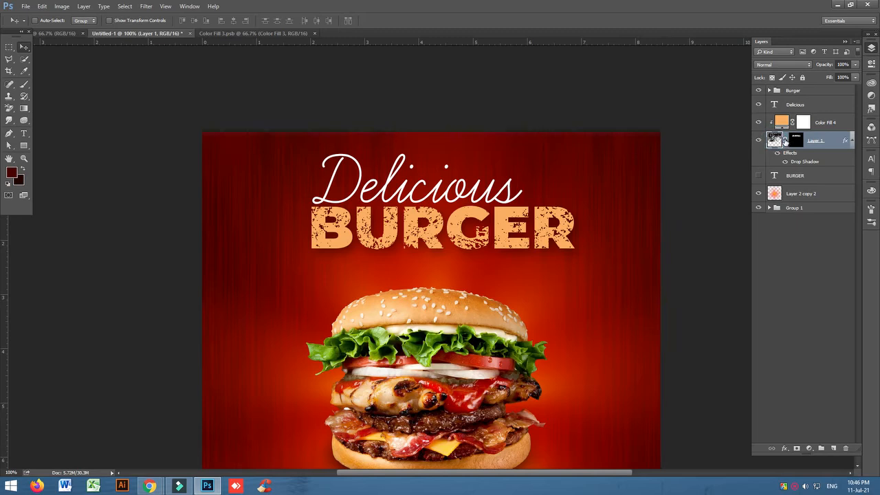
Step: Unlink the grunge texture from its mask and shift the texture within the BURGER lettering
left_click(785, 141)
left_click_drag(543, 246, 527, 186)
left_click_drag(517, 183, 549, 203)
left_click_drag(580, 228, 549, 197)
Step: Scale the grunge texture to about 80%, rotate it about 20.5° within the BURGER lettering, and relink its mask
key("ctrl+t")
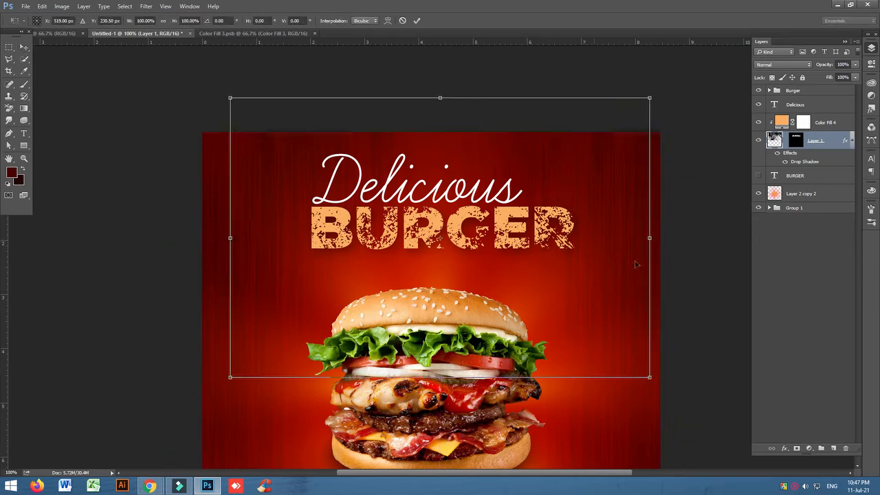
left_click_drag(673, 220, 559, 323)
left_click_drag(526, 251, 586, 282)
left_click_drag(651, 334, 618, 383)
left_click_drag(537, 241, 556, 234)
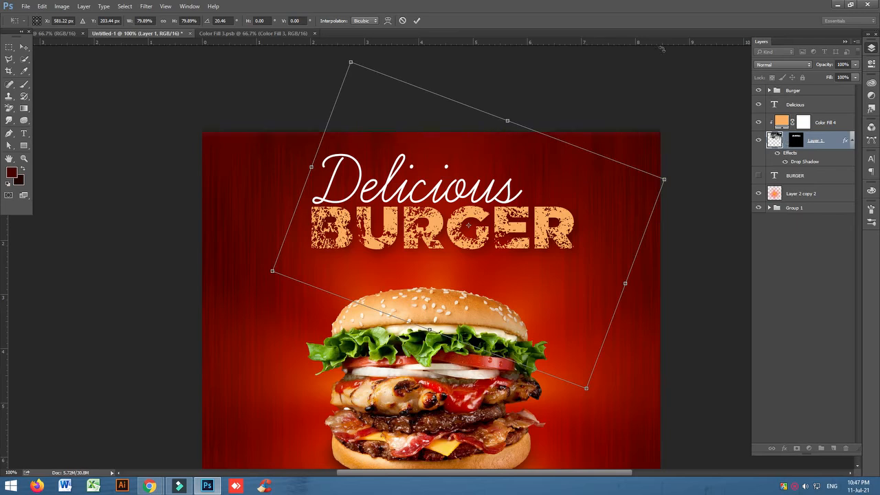
left_click(417, 20)
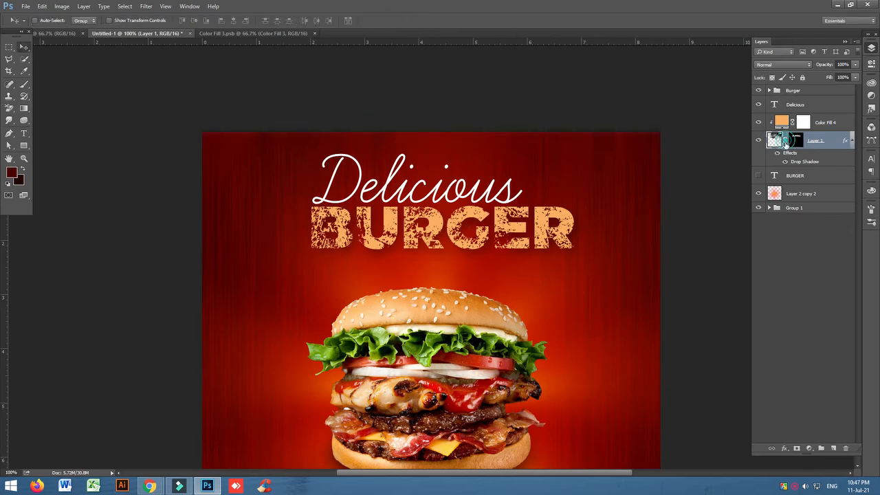
left_click_drag(456, 247, 441, 245)
key("ctrl+z")
Step: Select the Delicious text together with the BURGER lettering layers and move them slightly down, closer to the burger
scroll(573, 137, "down", 3)
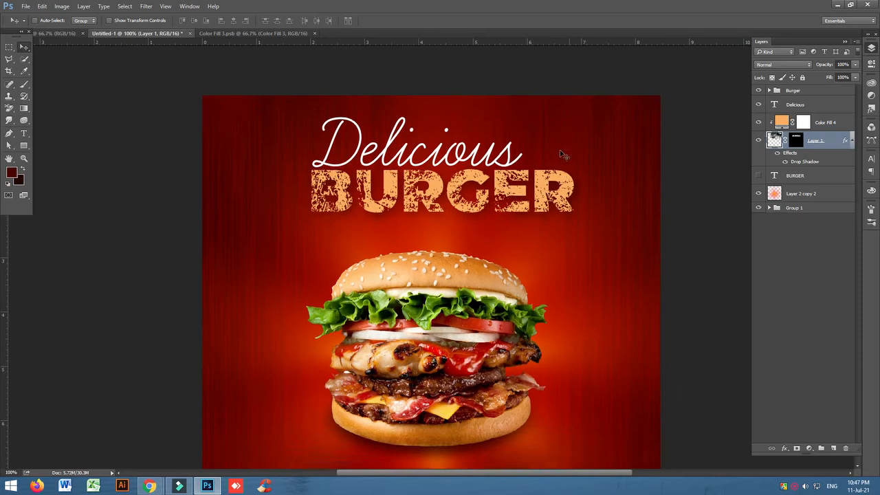
left_click(816, 105, "shift")
left_click_drag(479, 135, 479, 154)
left_click(710, 198)
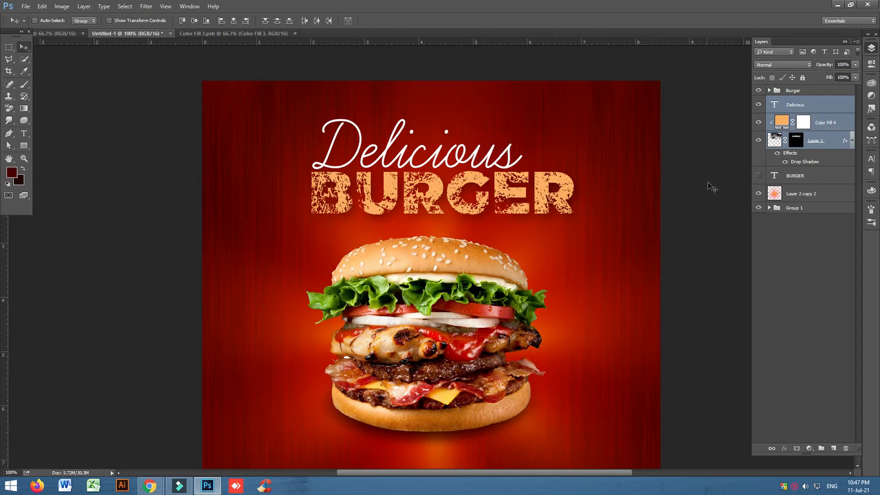
Step: Look over the poster's empty lower area and the finished Burger.psd design for reference, returning to the Untitled-1 poster
key("ctrl+minus")
key("ctrl+plus")
scroll(708, 181, "down", 3)
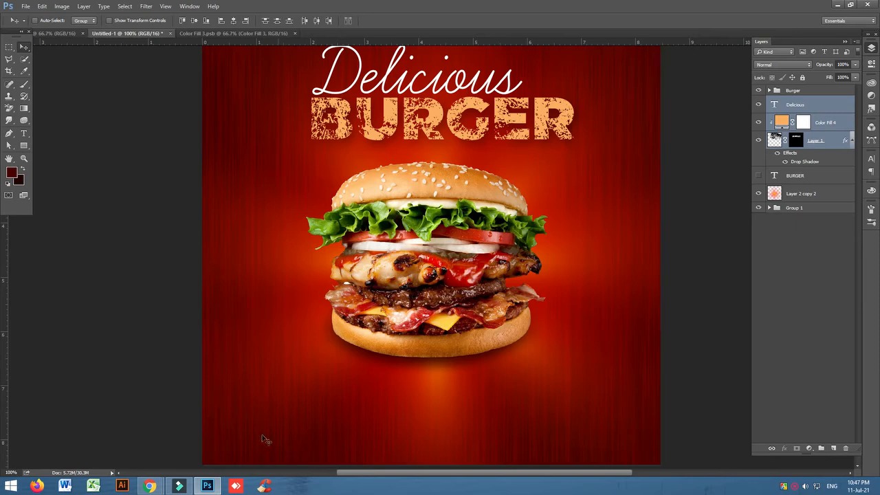
left_click(203, 35)
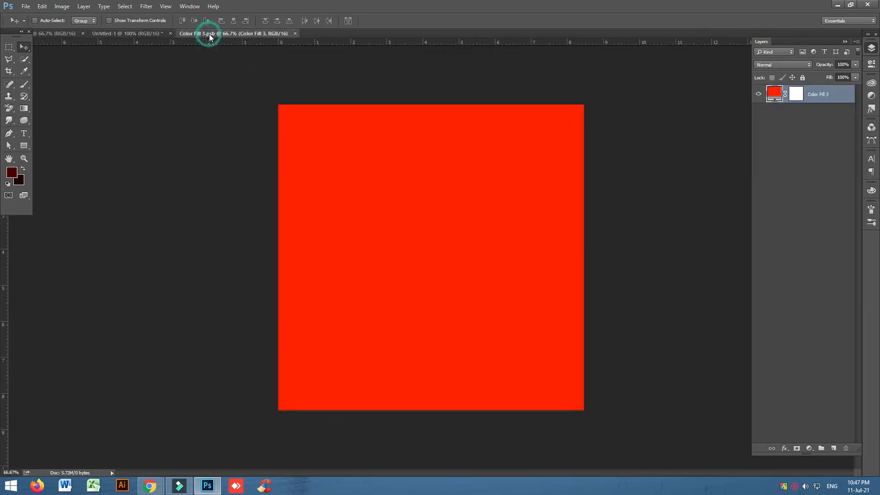
left_click(71, 35)
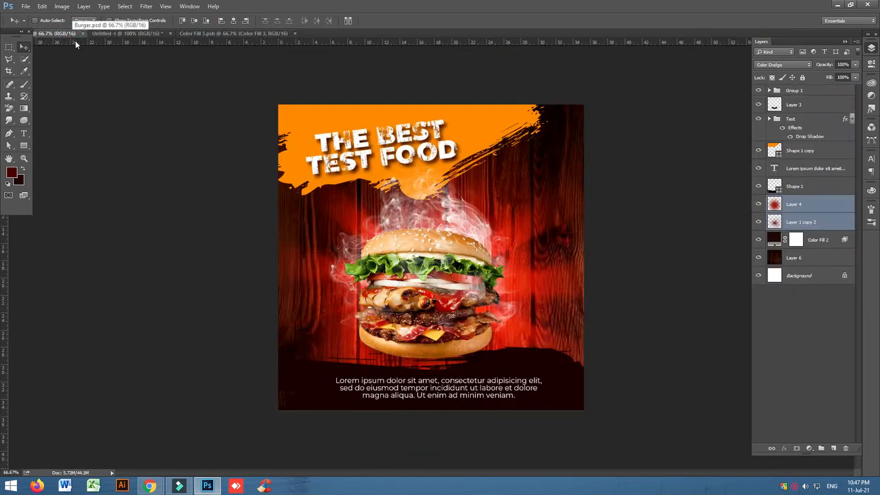
left_click(251, 34)
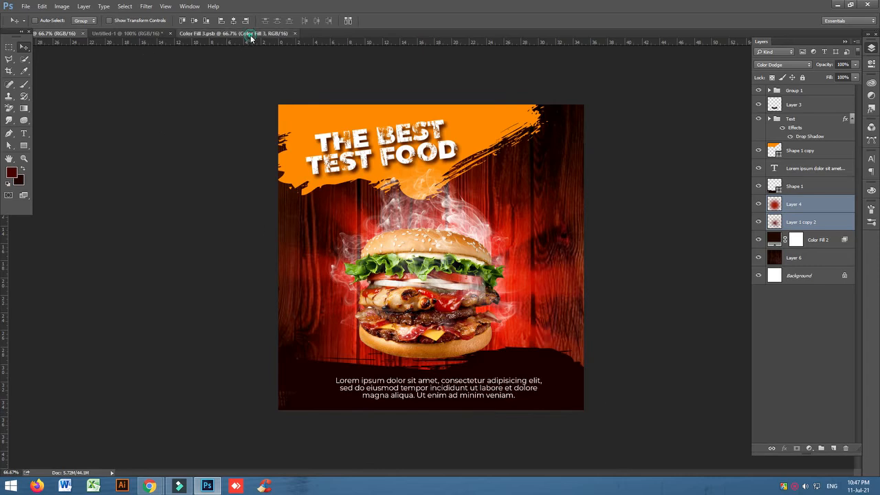
left_click(149, 34)
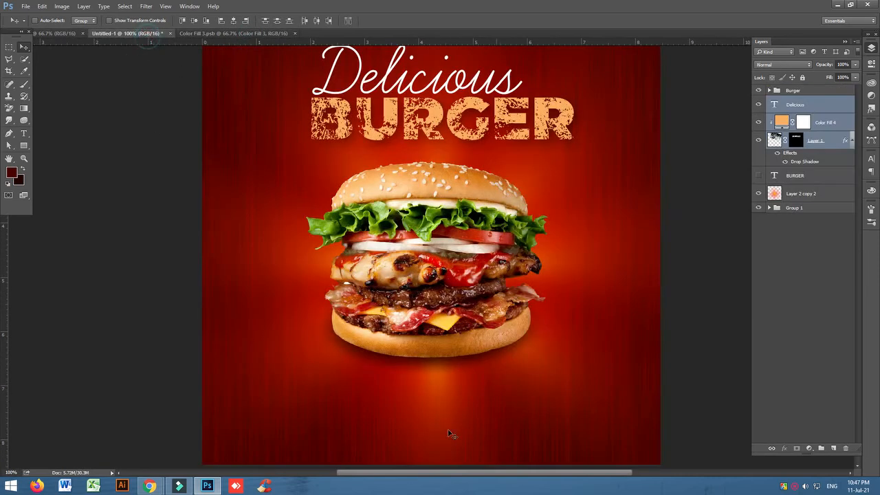
scroll(611, 421, "down", 3)
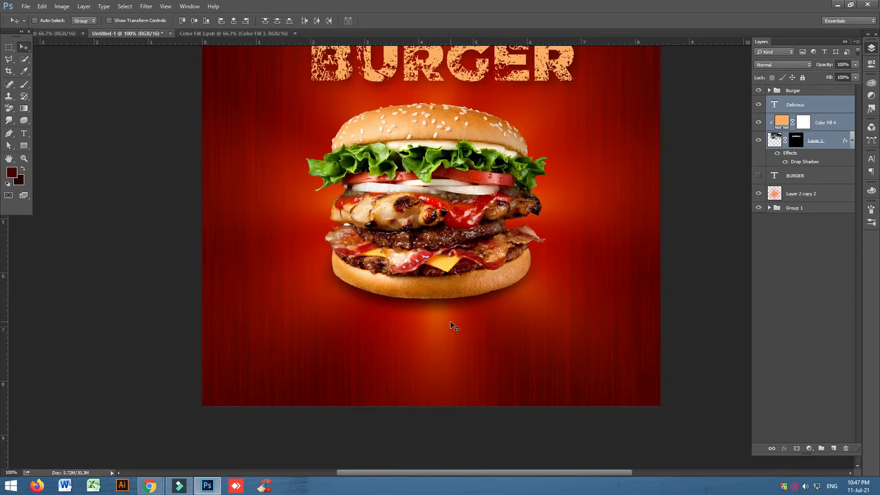
Step: Switch to Chrome and replace the texture image search with a search for brush effect
mouse_move(149, 486)
left_click(101, 436)
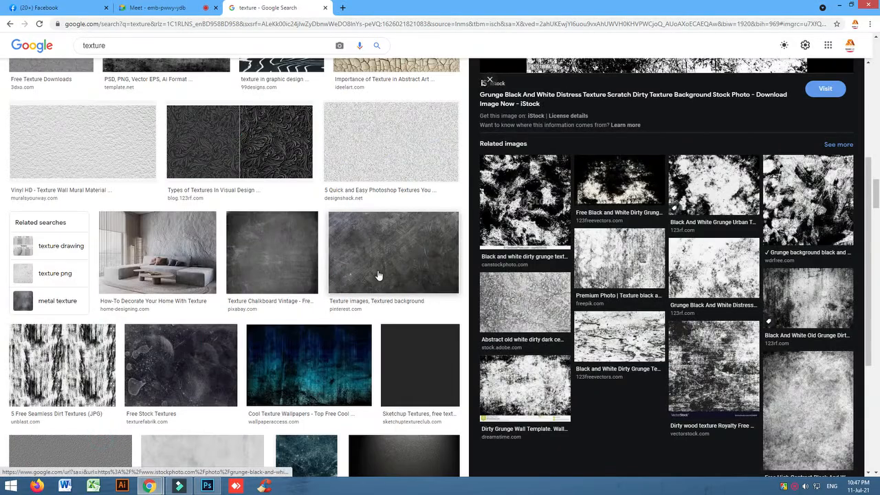
scroll(378, 278, "up", 10)
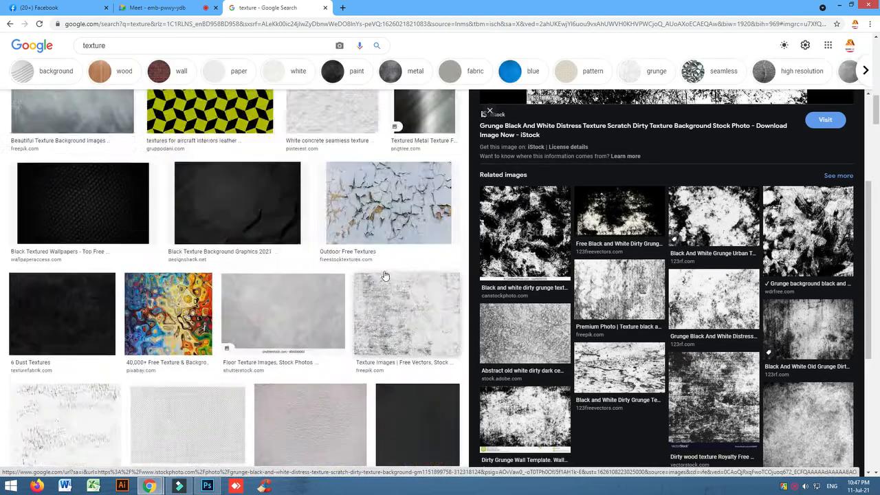
double_click(121, 46)
type("brush effect")
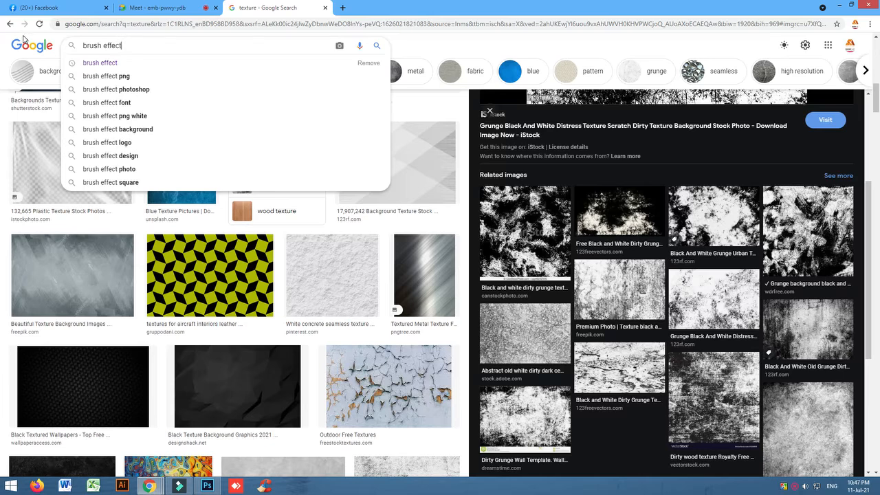
key("Return")
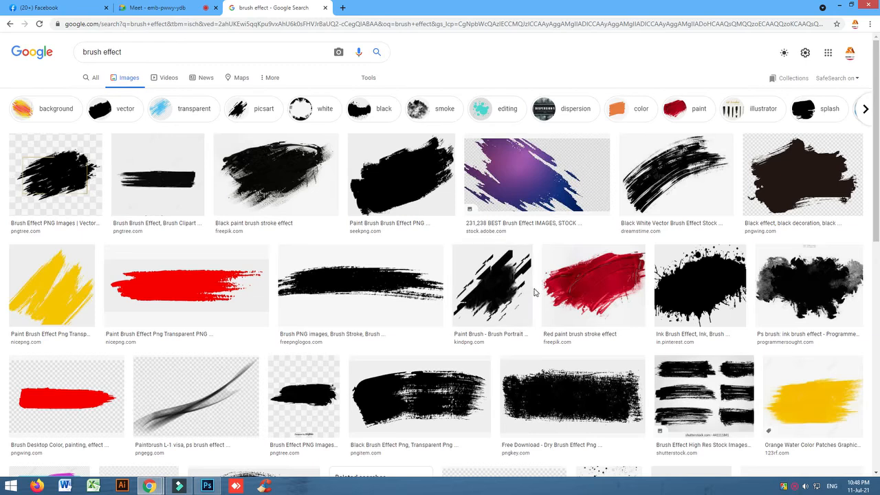
Step: Filter the brush effect results to vector and copy the 1400 × 980 black splat grunge brush texture from Vecteezy
left_click(122, 109)
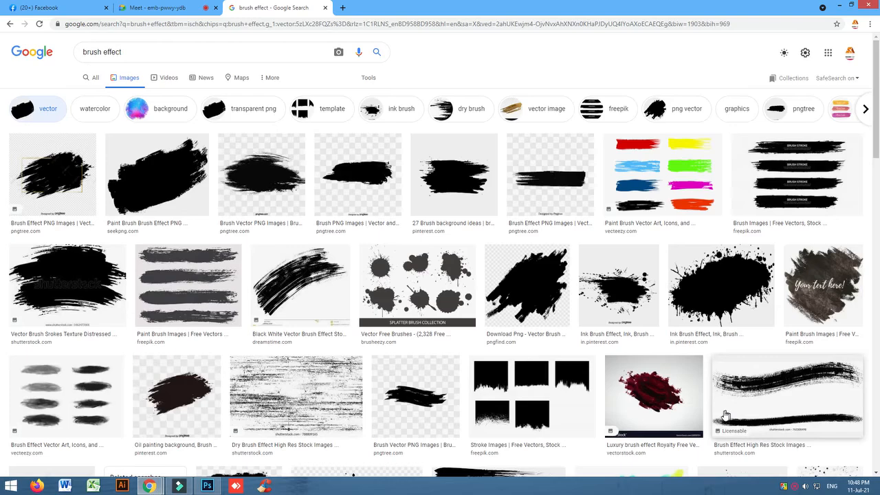
scroll(486, 392, "down", 5)
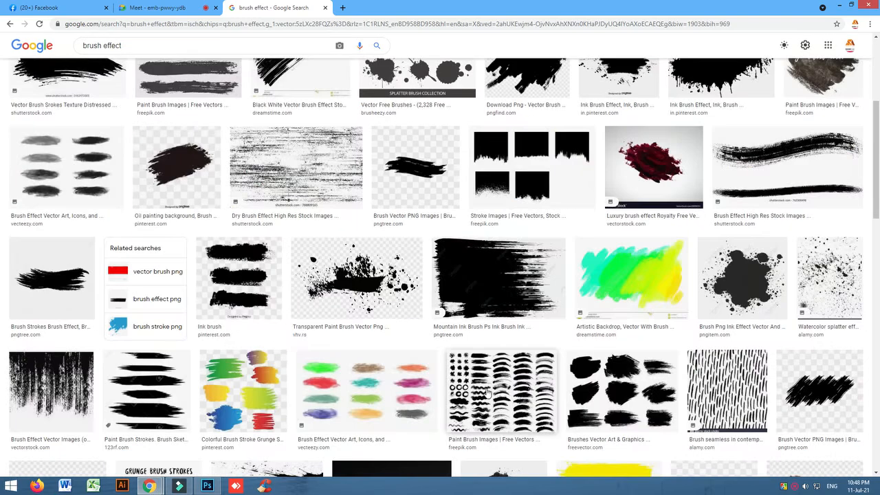
scroll(485, 391, "down", 3)
scroll(492, 401, "down", 3)
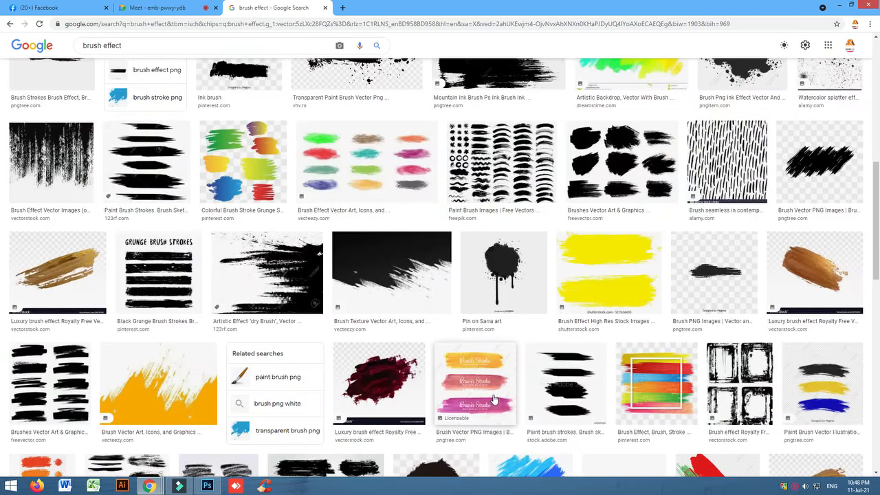
left_click(422, 275)
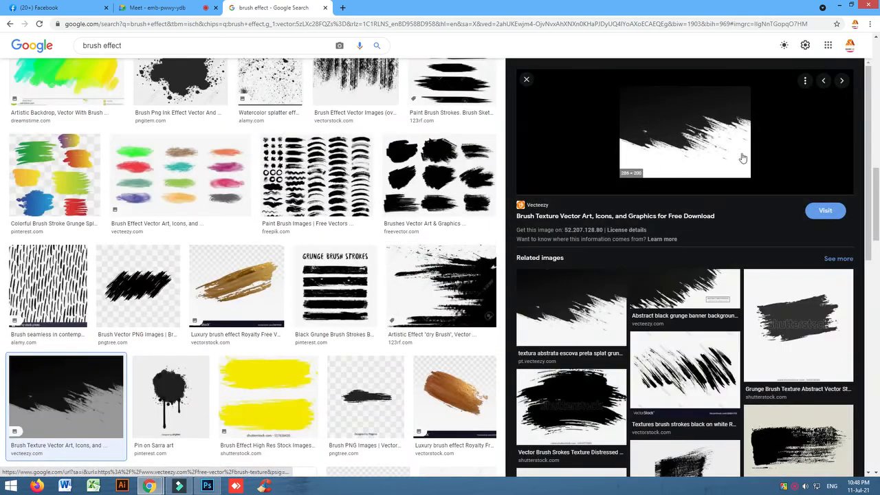
left_click(582, 304)
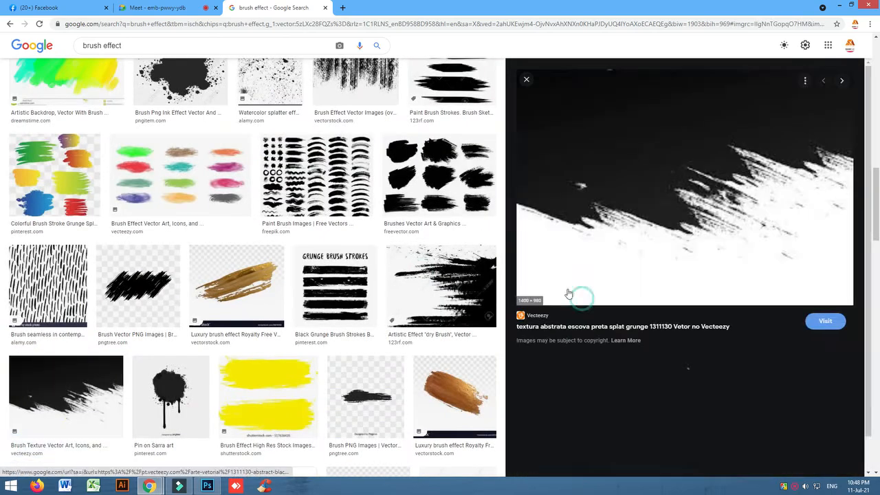
right_click(625, 169)
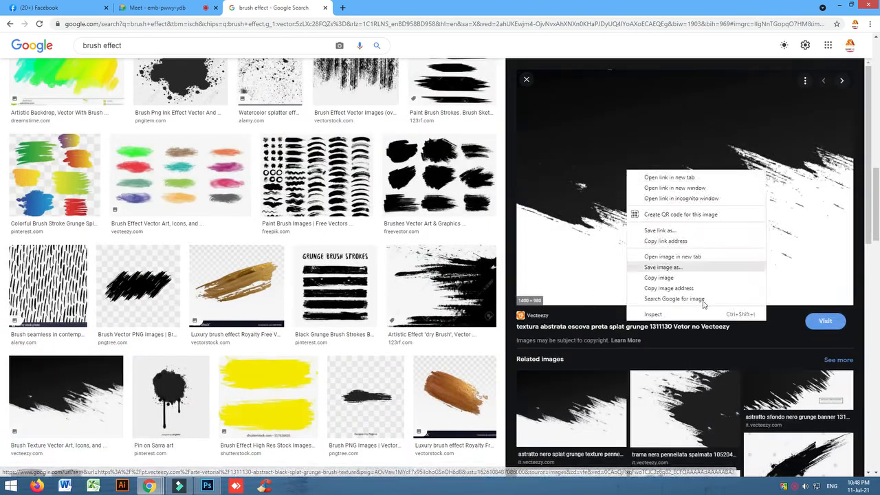
left_click(653, 277)
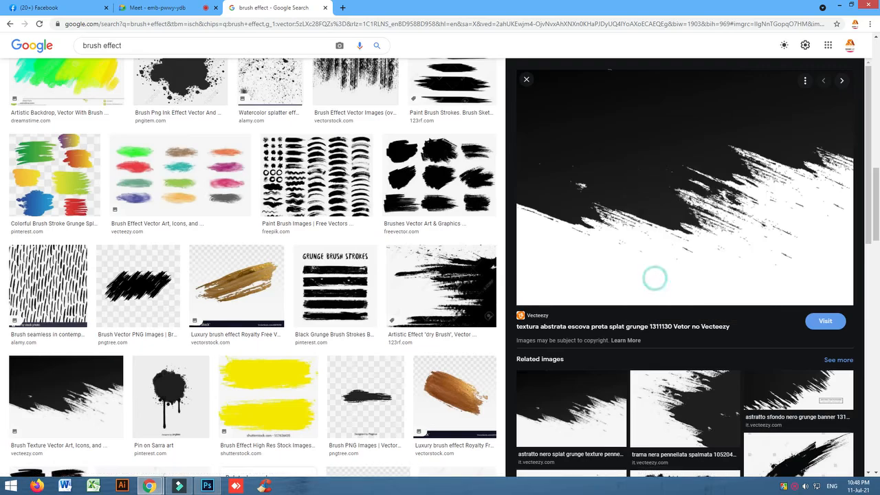
Step: Switch to Photoshop, try the copied brush texture over the burger poster at about 52% scale, and delete it again
left_click(207, 485)
key("ctrl+v")
key("ctrl+t")
left_click_drag(649, 341, 553, 396)
left_click_drag(747, 461, 441, 246)
left_click_drag(272, 169, 370, 297)
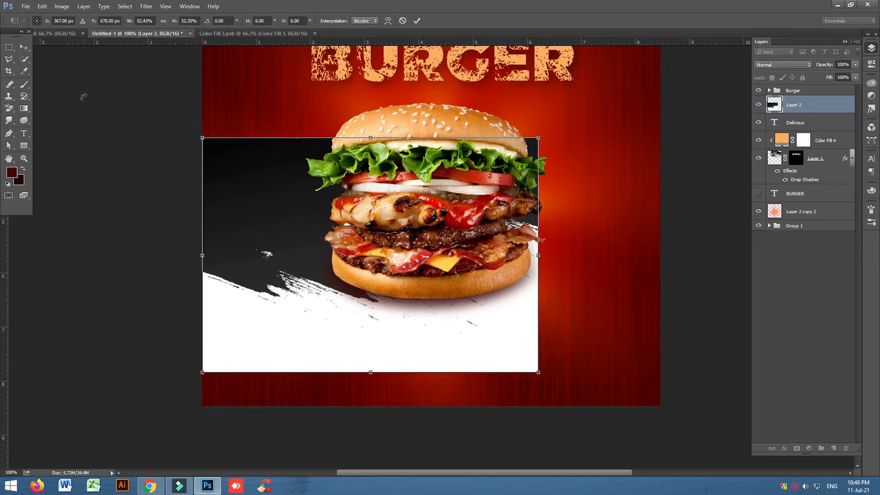
left_click(416, 21)
key("Delete")
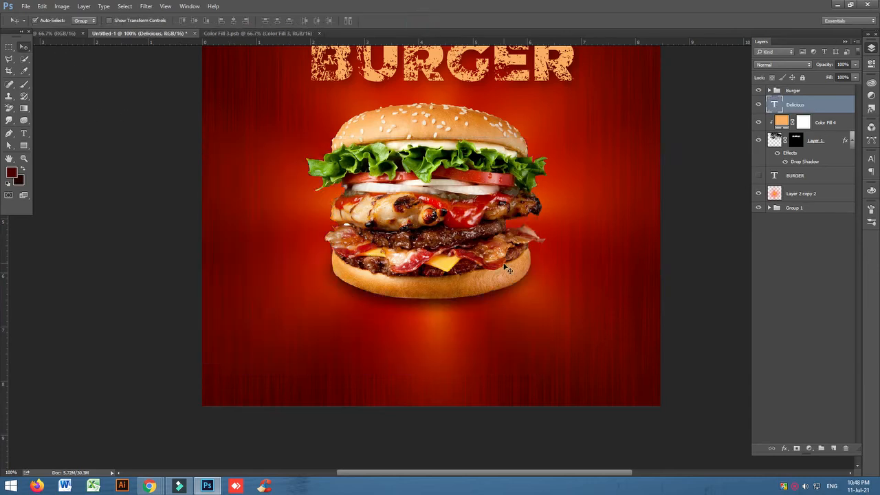
Step: Create a 1400 × 980 pixel, 16-bit Grayscale document and paste the brush texture into it
key("ctrl+n")
left_click(314, 162)
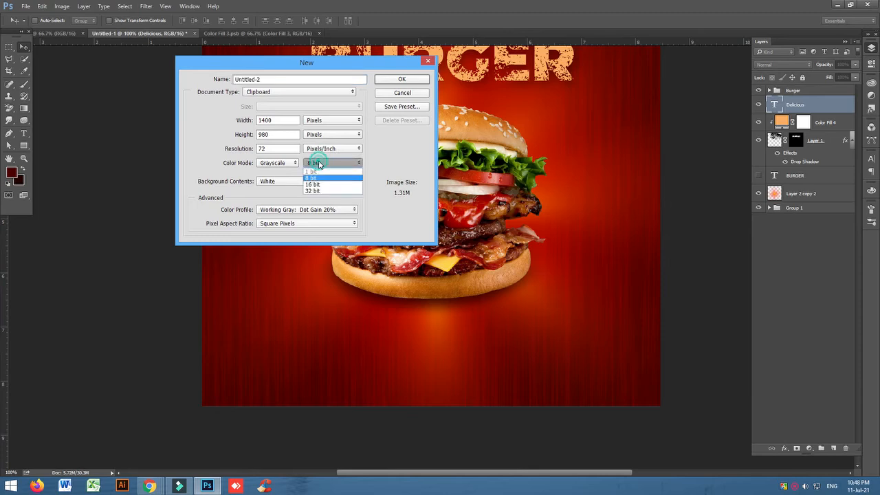
left_click(323, 174)
left_click(400, 80)
key("ctrl+v")
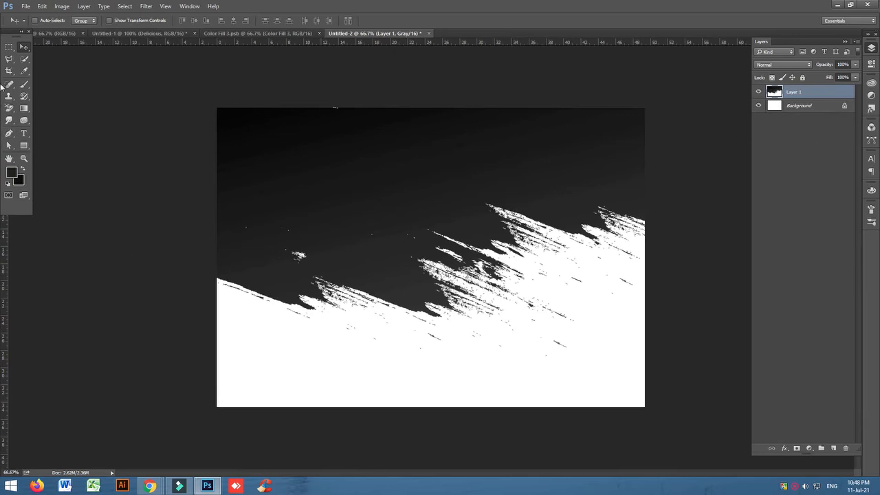
Step: Erase the white area of the brush texture with the Background Eraser, using Discontiguous limits and 38% tolerance, and hide the Background layer
left_click(9, 108)
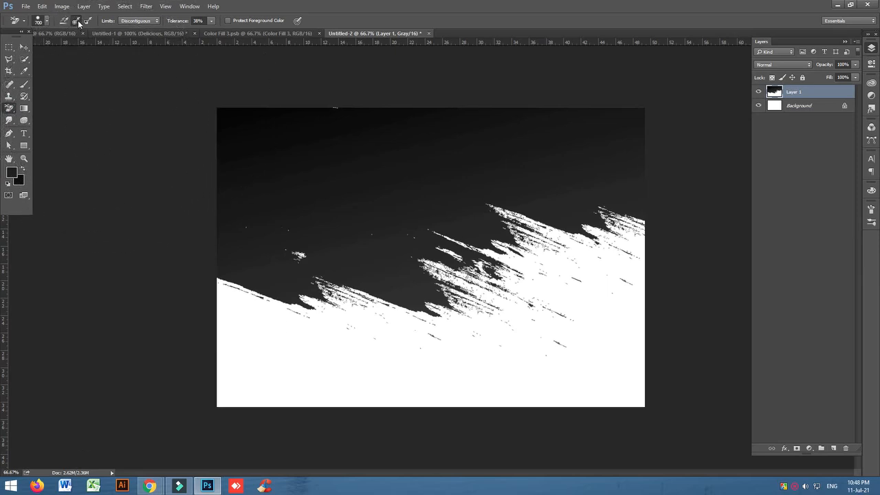
left_click(156, 21)
left_click(147, 29)
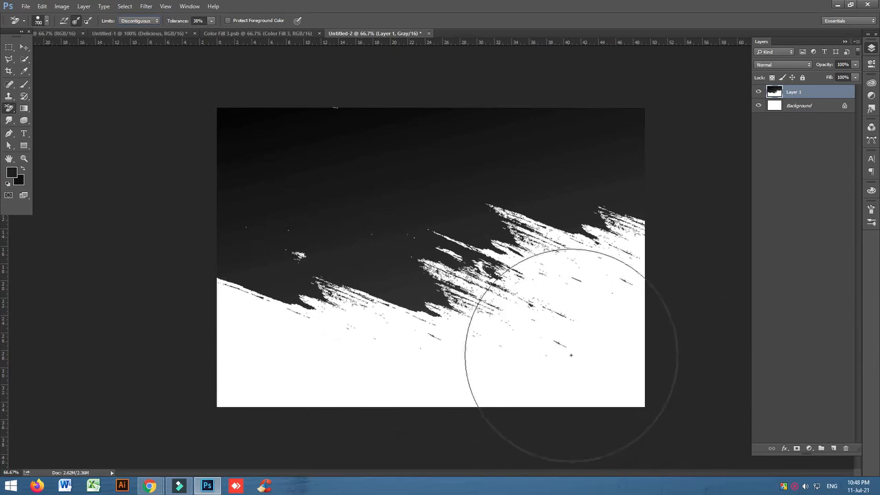
left_click(586, 372)
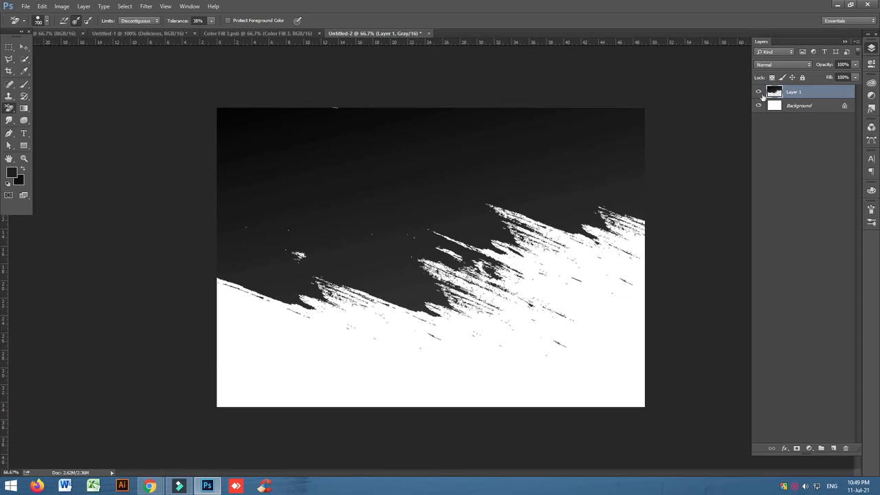
left_click(759, 105)
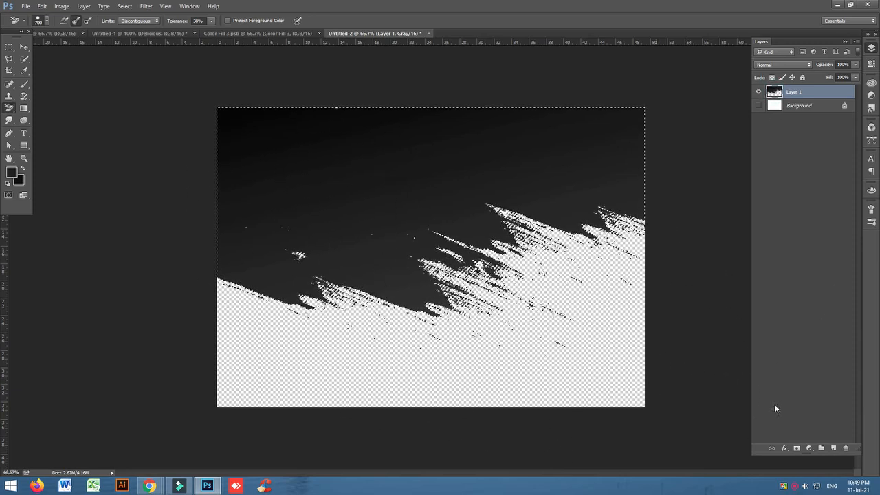
left_click(775, 92, "ctrl")
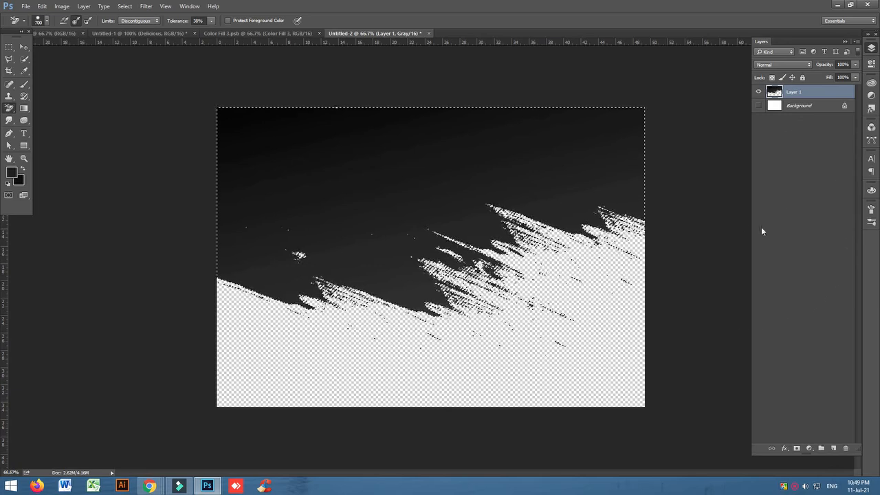
left_click(9, 47)
left_click(149, 118)
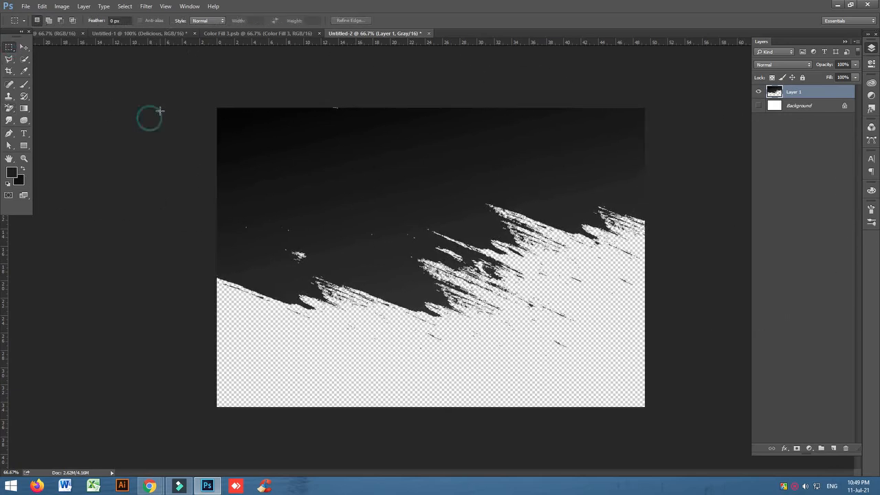
Step: Flip the brush texture vertically and move its solid dark area down to the canvas's lower edge
key("ctrl+t")
left_click_drag(660, 87, 196, 371)
left_click_drag(505, 277, 505, 325)
right_click(475, 304)
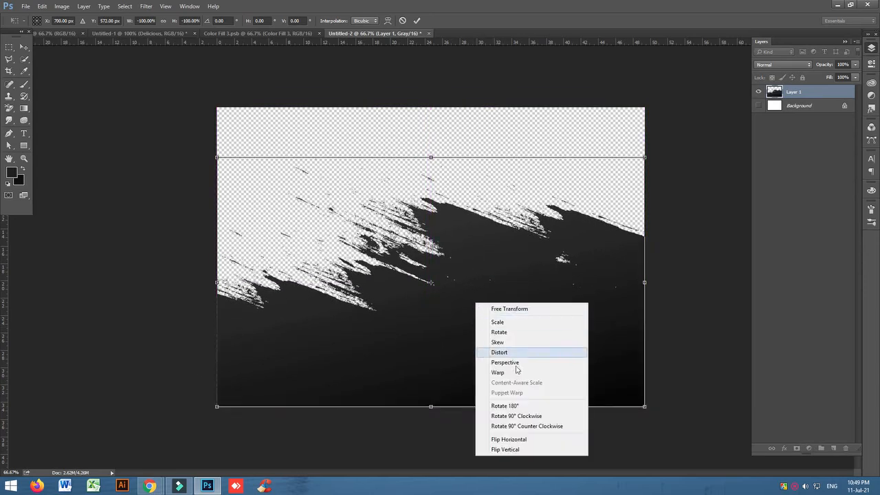
left_click(509, 439)
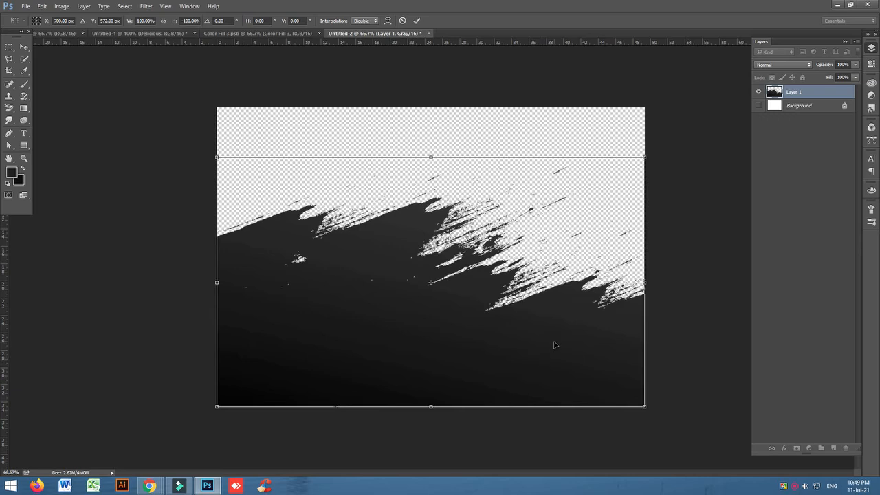
key("Return")
Step: Load the brush shape's outline as a selection, convert it to a work path with 0.5 pixels tolerance, and reload it as a selection
left_click(774, 93, "ctrl")
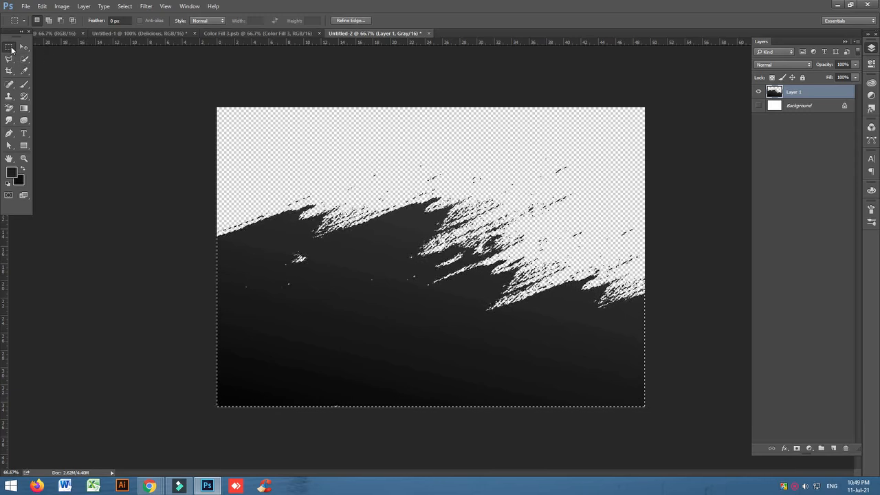
right_click(395, 243)
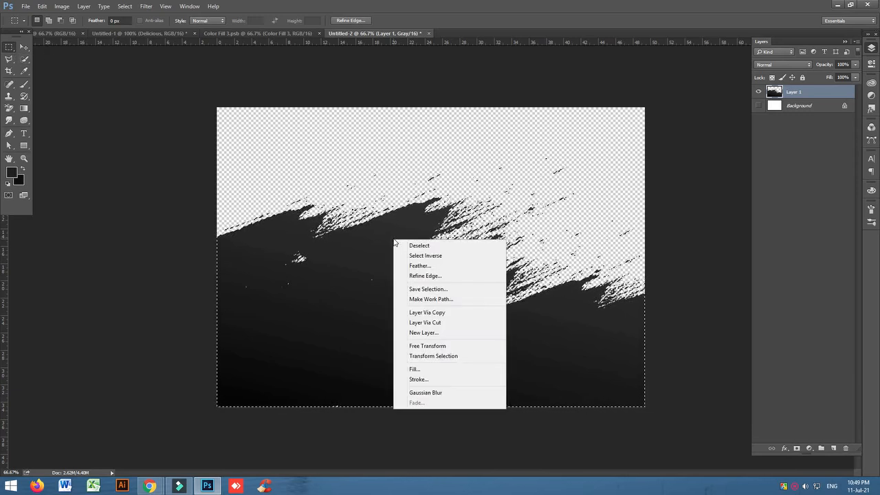
left_click(437, 301)
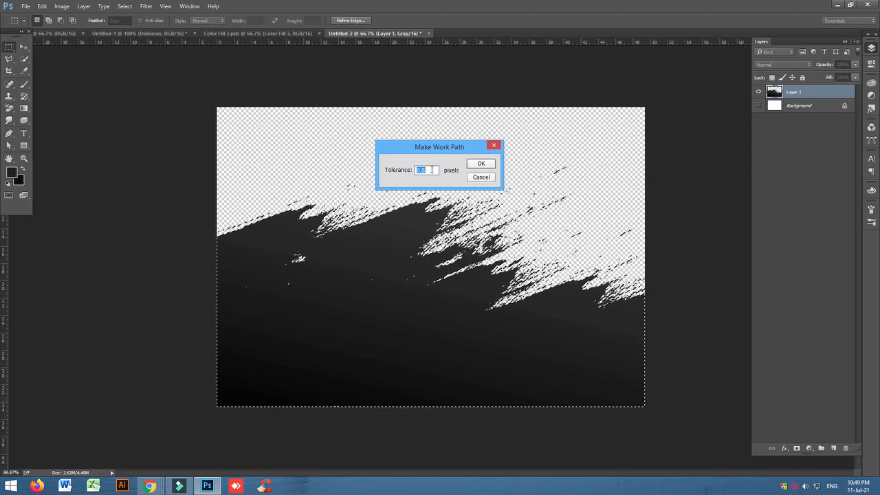
left_click(481, 163)
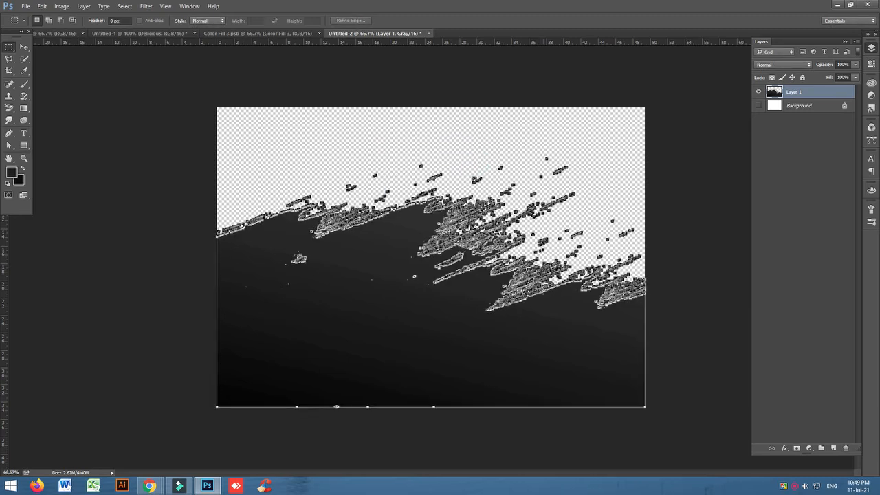
key("ctrl+Return")
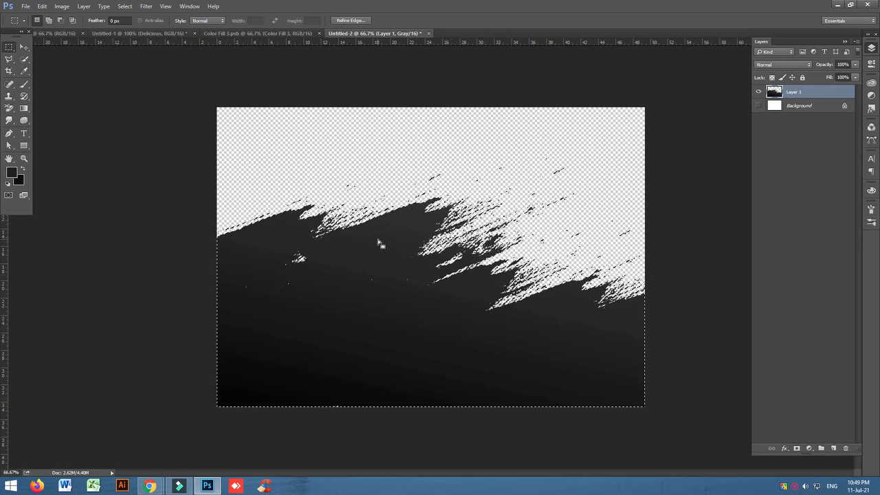
Step: Try another work path from the brush selection at 0.5 pixels tolerance and turn it back into a selection
right_click(379, 241)
left_click(431, 301)
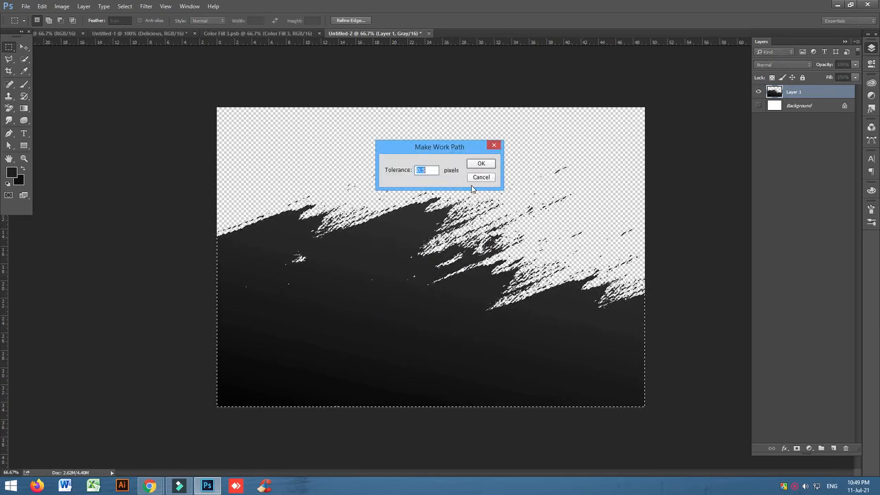
left_click(480, 163)
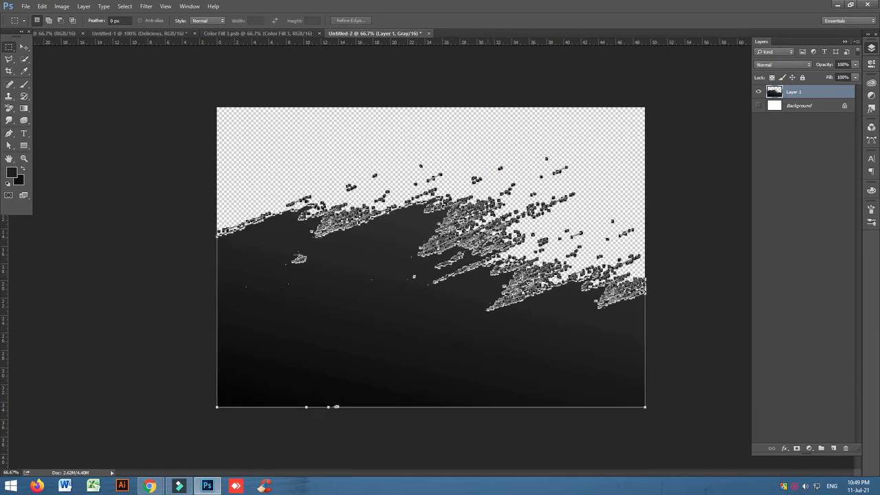
key("ctrl+Return")
Step: Make a work path from the brush selection with a tolerance of 2 pixels and check its edge detail
right_click(403, 242)
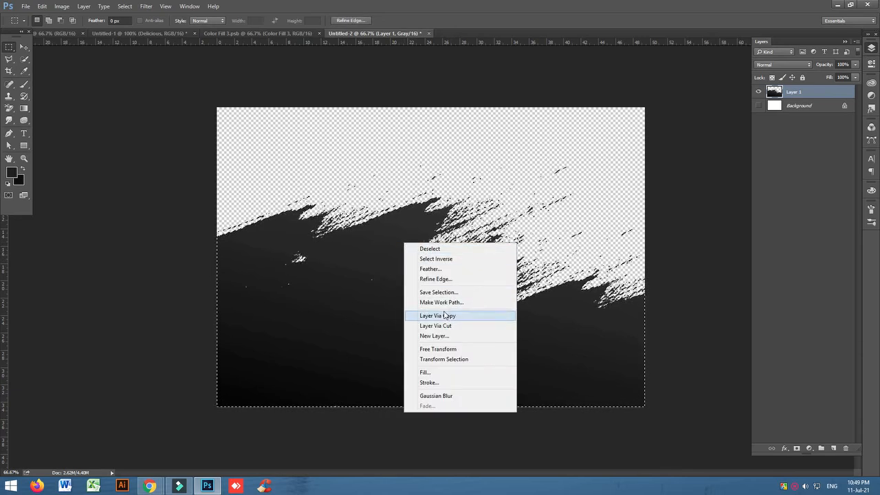
left_click(443, 303)
type("2")
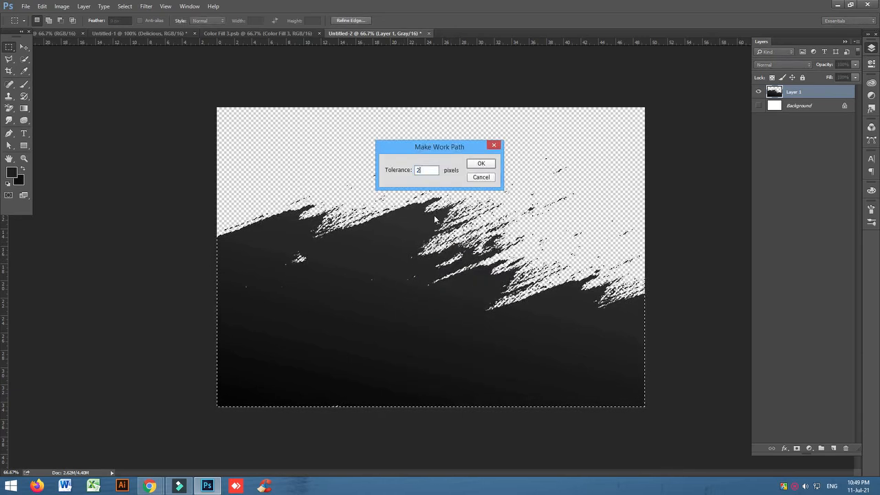
key("Return")
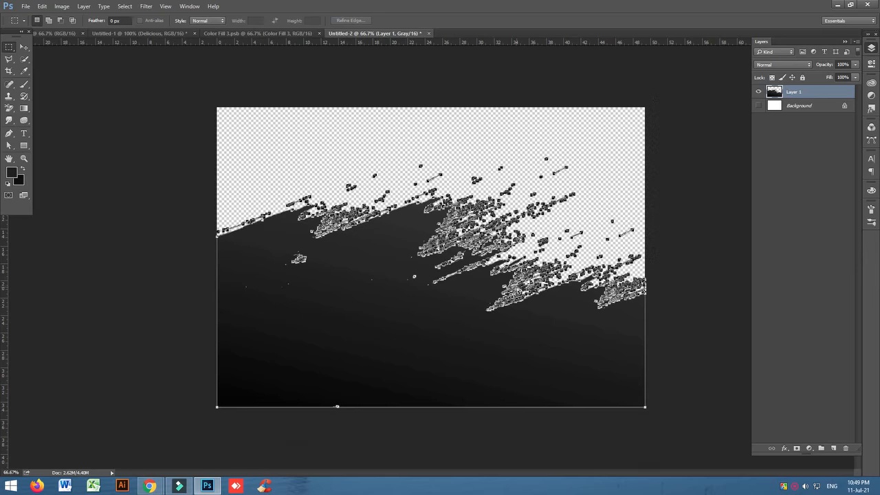
scroll(519, 292, "up", 3)
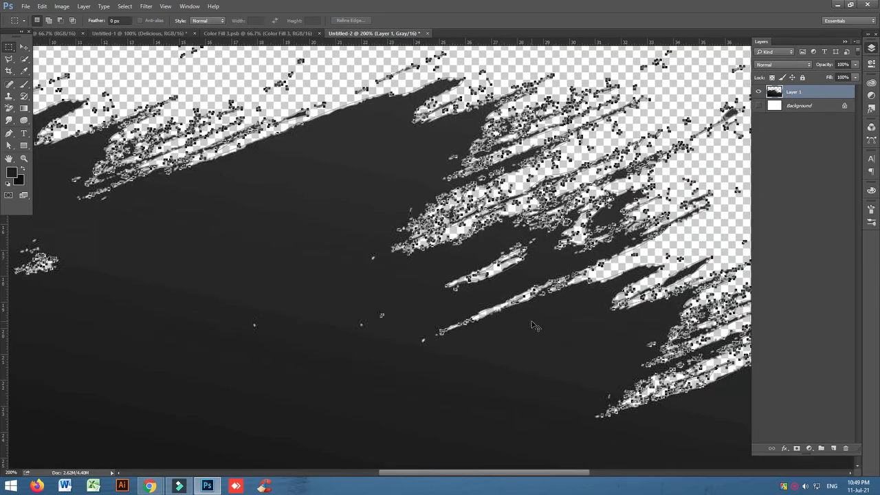
scroll(534, 323, "down", 2)
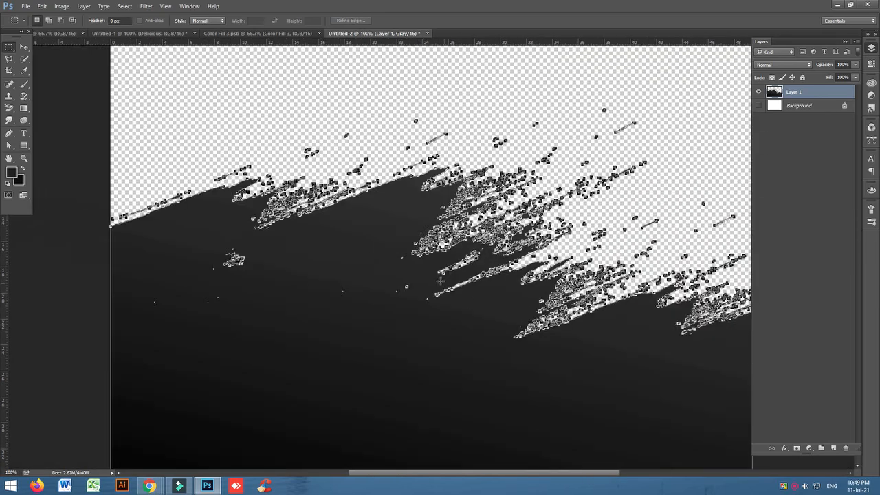
Step: Reload the brush path as a selection and make a new work path from it with a tolerance of 1 pixel
key("ctrl+Return")
right_click(357, 245)
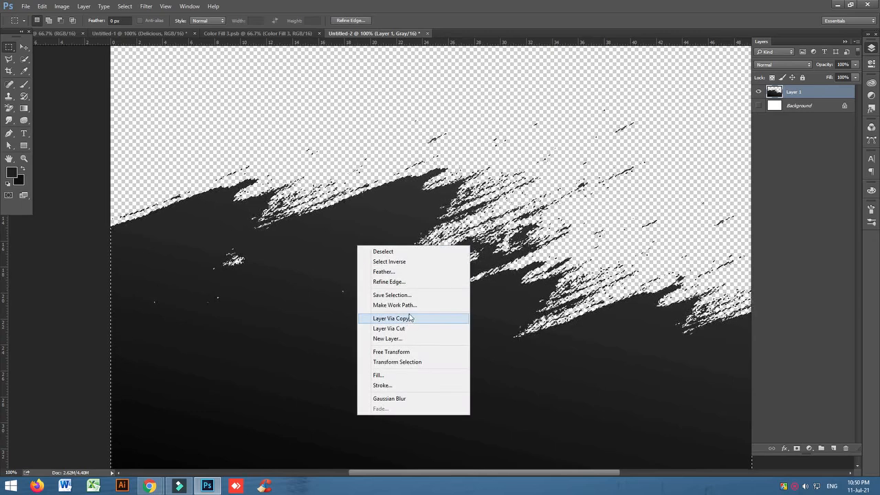
left_click(410, 308)
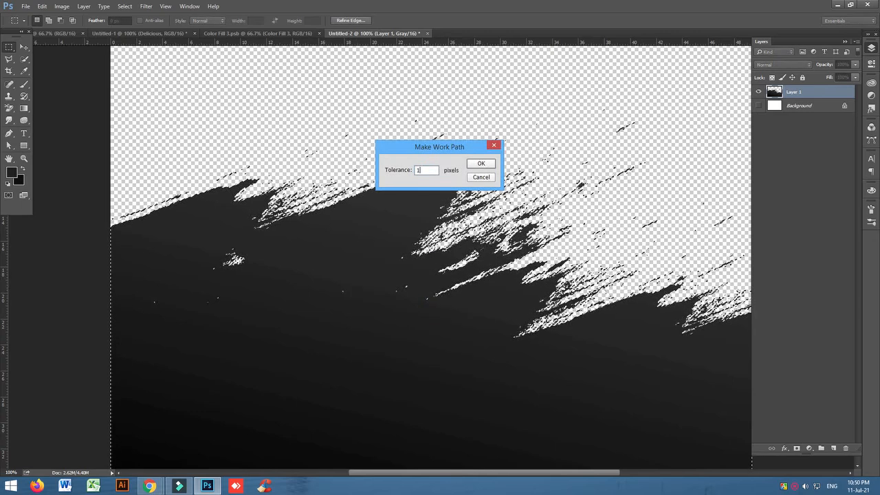
key("Return")
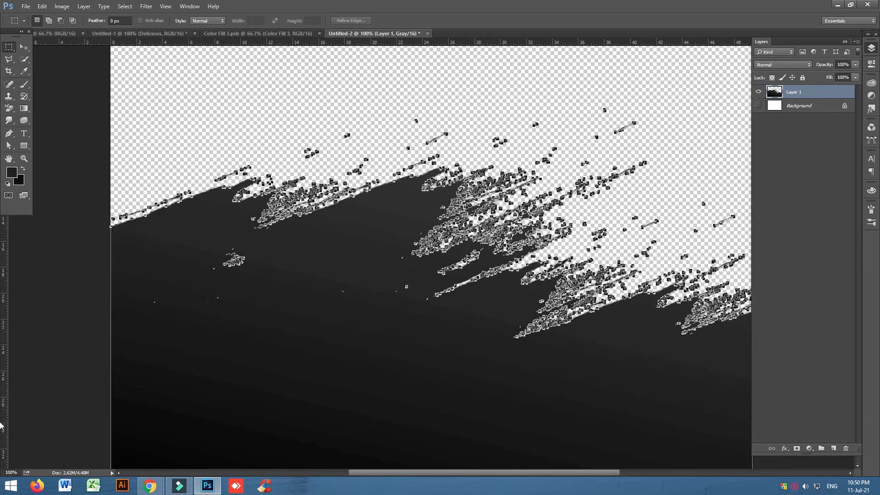
Step: Create a solid colour fill layer from the work path using #ff1e1e, and delete the original brush texture layer
left_click(809, 448)
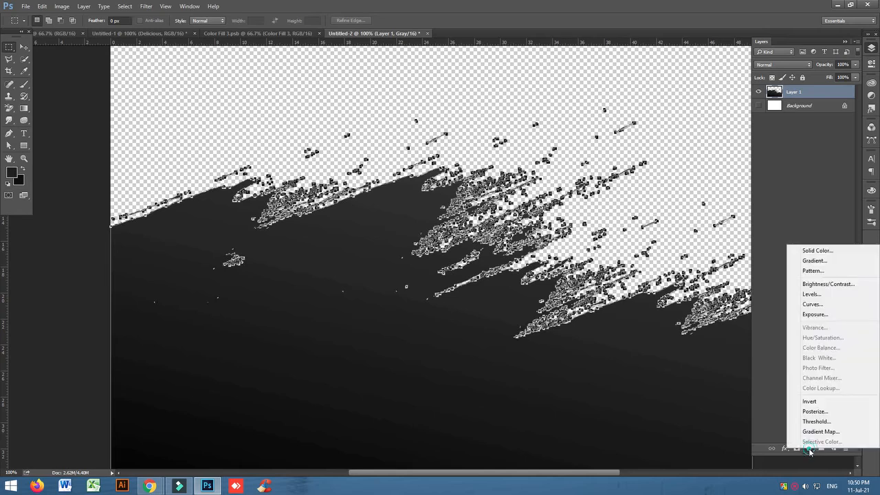
left_click(839, 253)
left_click(701, 270)
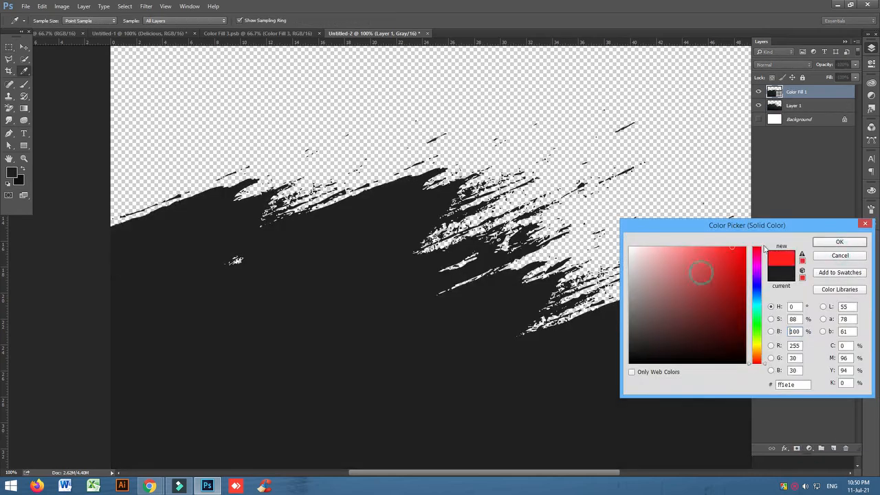
left_click(839, 242)
left_click(806, 105)
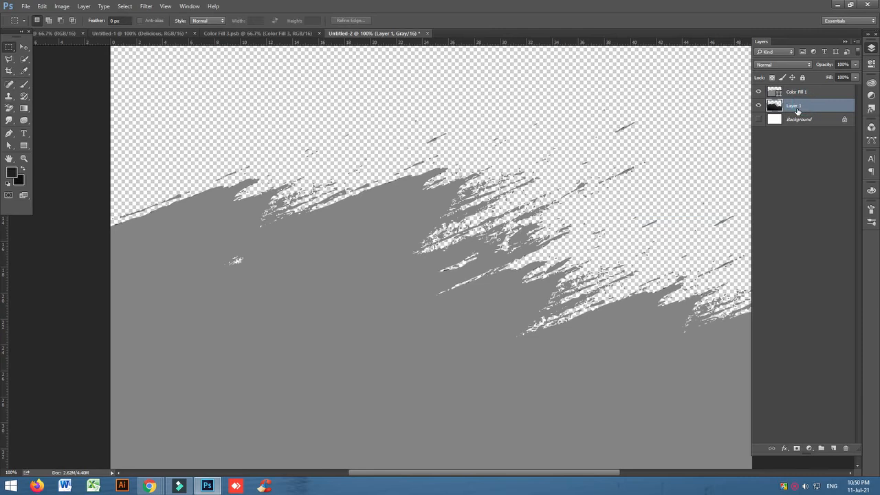
key("Delete")
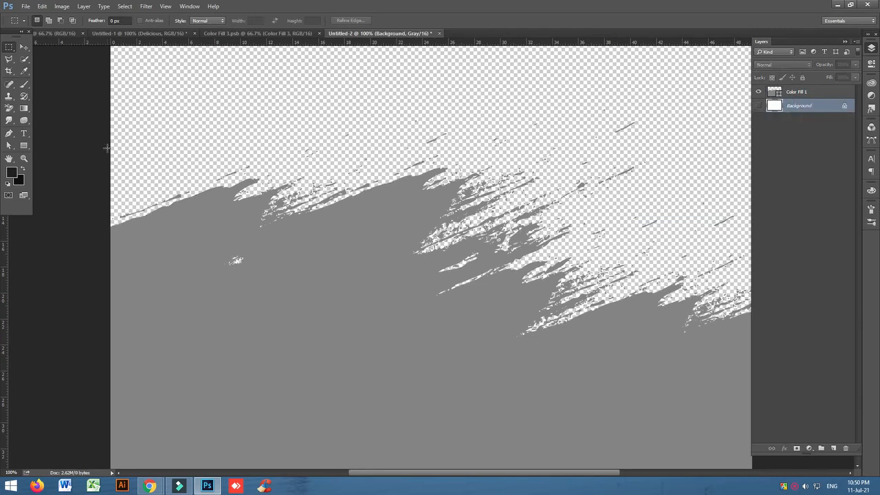
Step: Define the brush-stroke fill layer's outline as a custom shape, keeping the suggested name
scroll(295, 207, "down", 2)
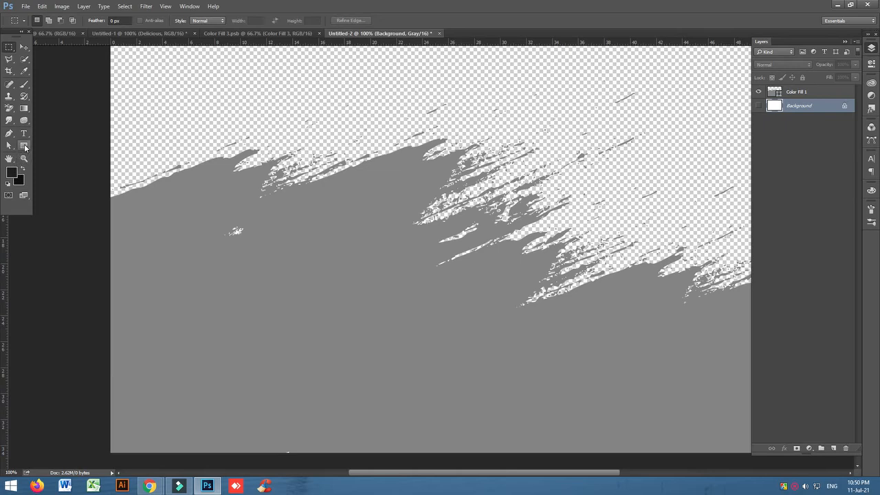
left_click(25, 148)
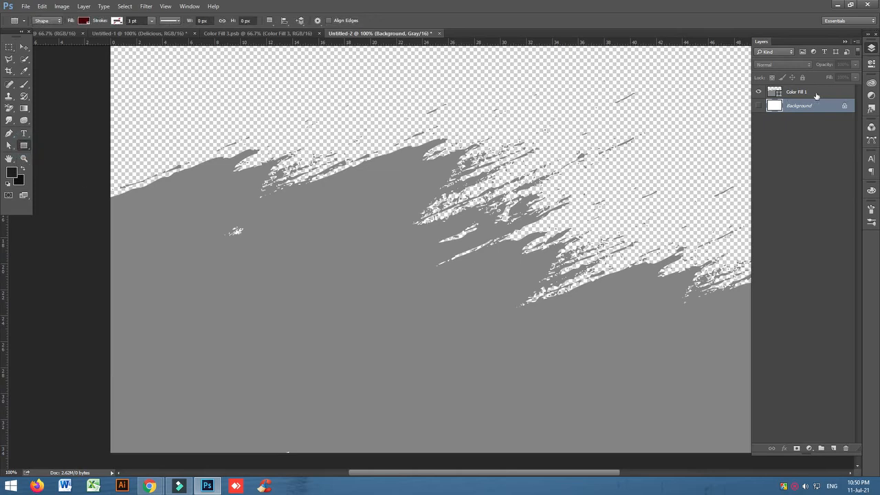
left_click(823, 92)
left_click(24, 145)
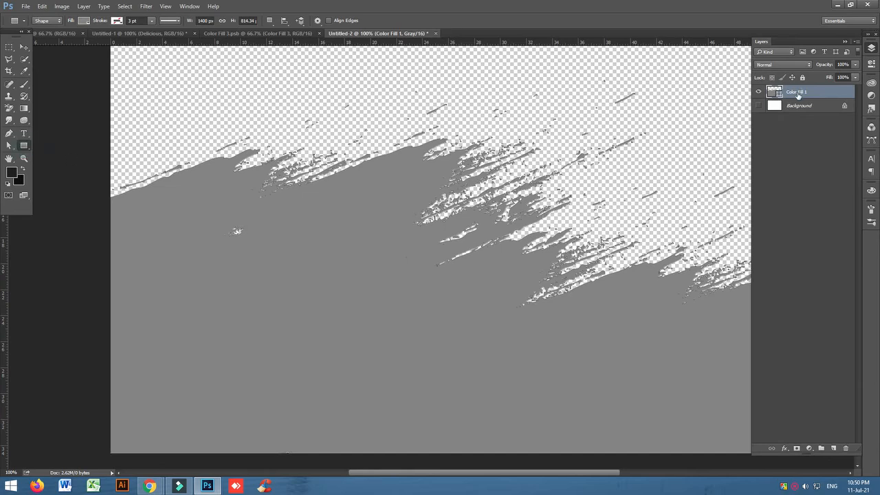
right_click(363, 192)
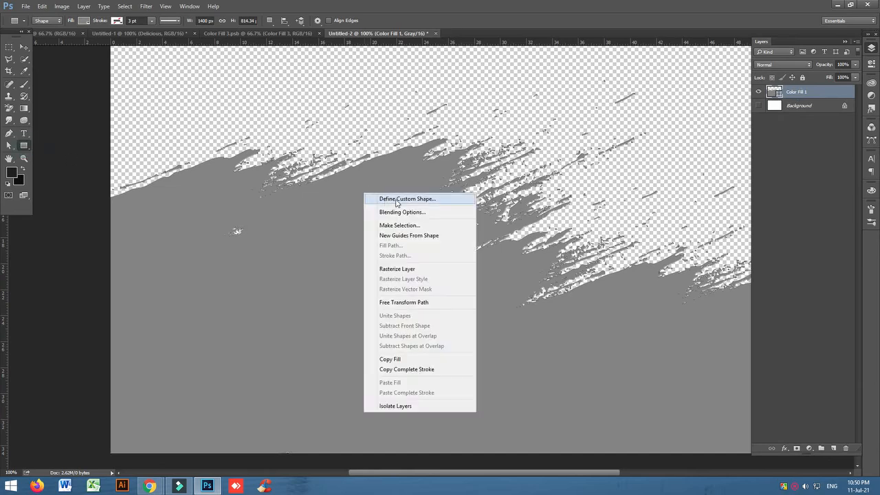
left_click(396, 199)
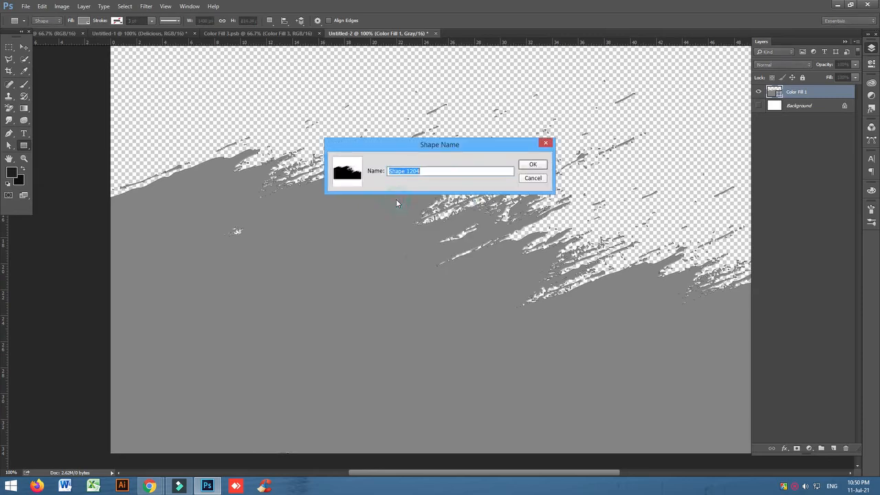
left_click(533, 166)
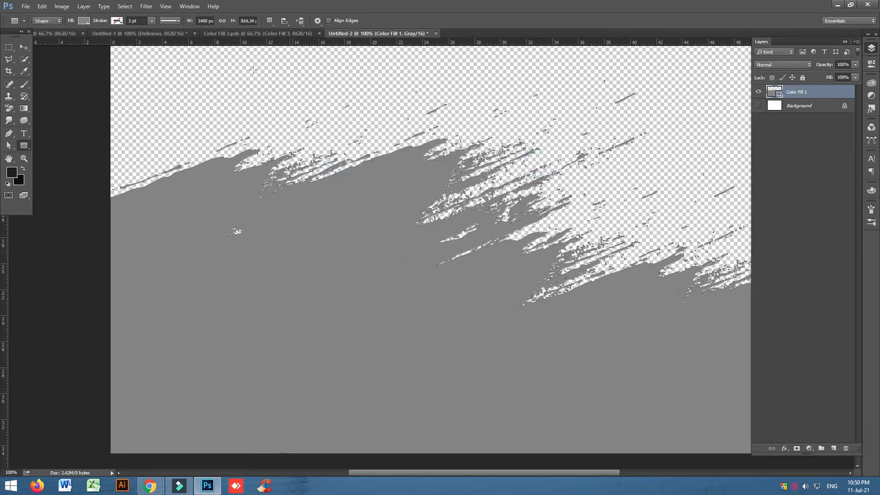
Step: In the Untitled-1 poster, draw the new brush-stroke custom shape in red, about 1078 by 627 px, and move it up behind the burger's lower half
left_click(115, 33)
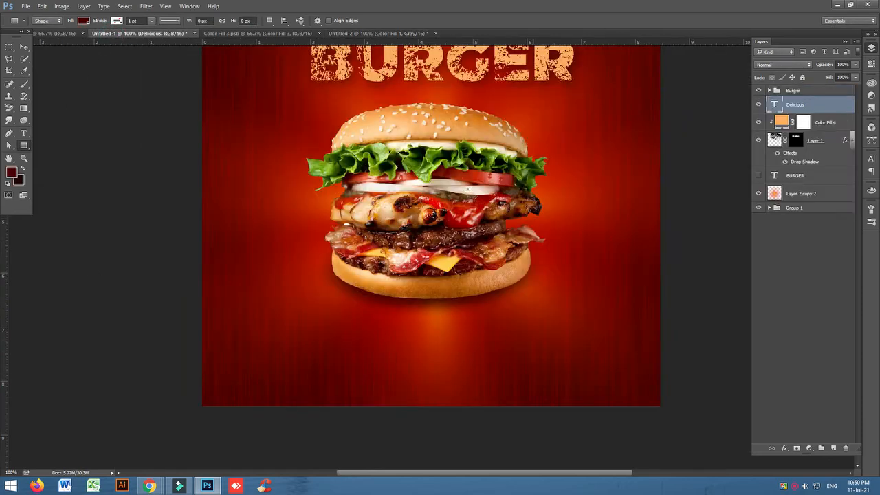
left_click(21, 150)
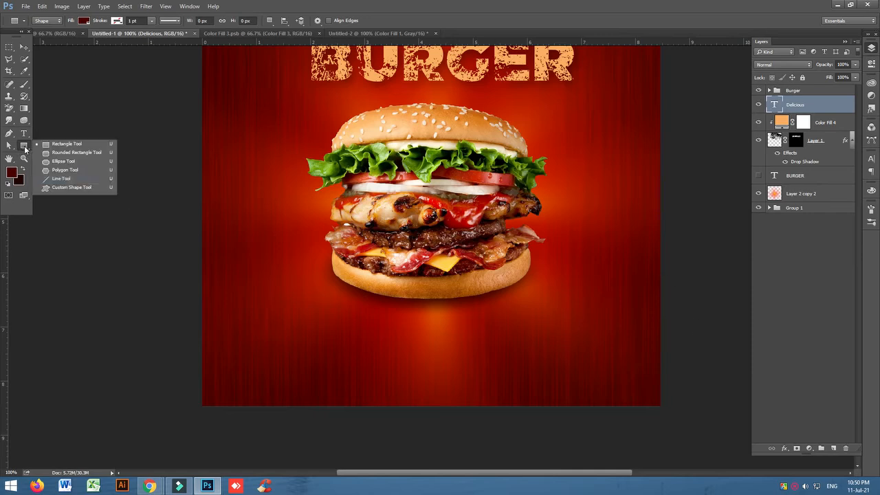
left_click(69, 187)
left_click(357, 22)
left_click_drag(529, 171, 524, 393)
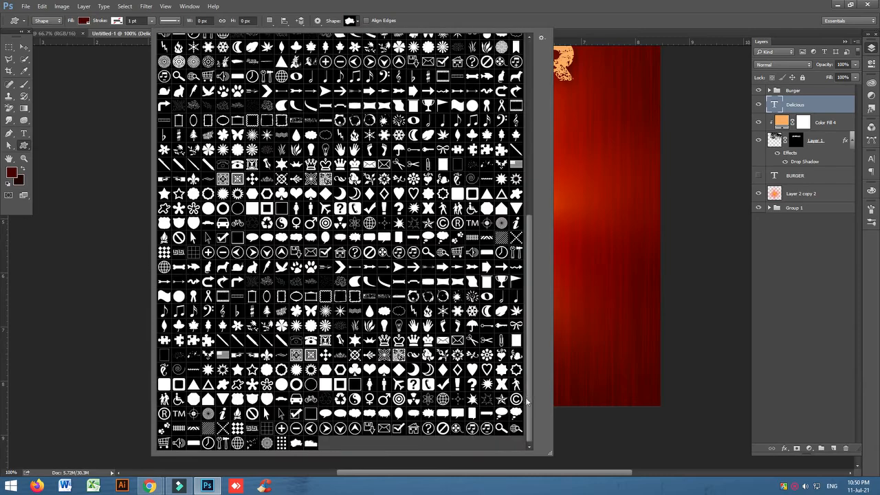
left_click(310, 443)
left_click(82, 20)
left_click(61, 69)
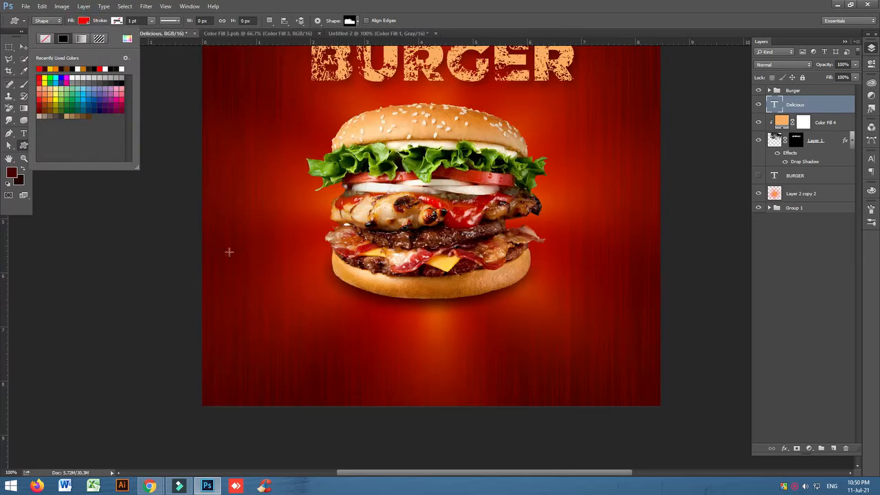
left_click_drag(181, 269, 673, 334)
scroll(657, 304, "up", 5)
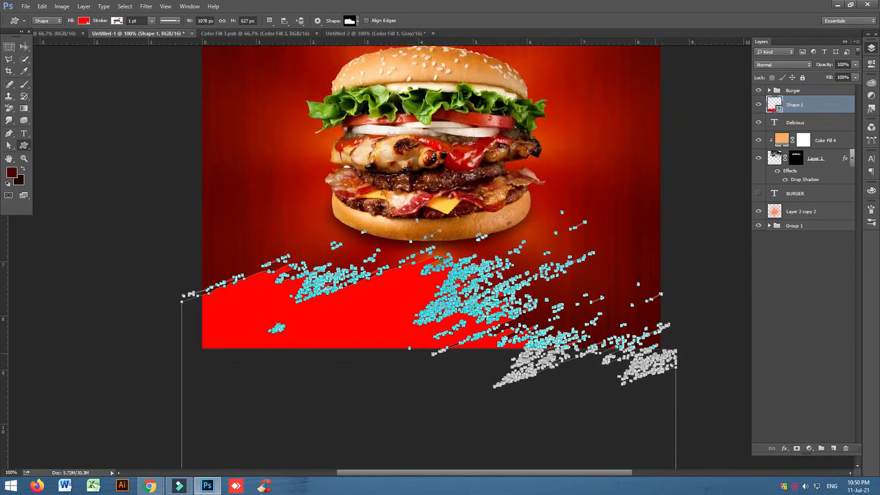
left_click(24, 47)
mouse_move(357, 387)
left_mouse_down()
mouse_move(372, 258)
mouse_move(380, 312)
mouse_move(377, 227)
mouse_move(383, 253)
left_mouse_up()
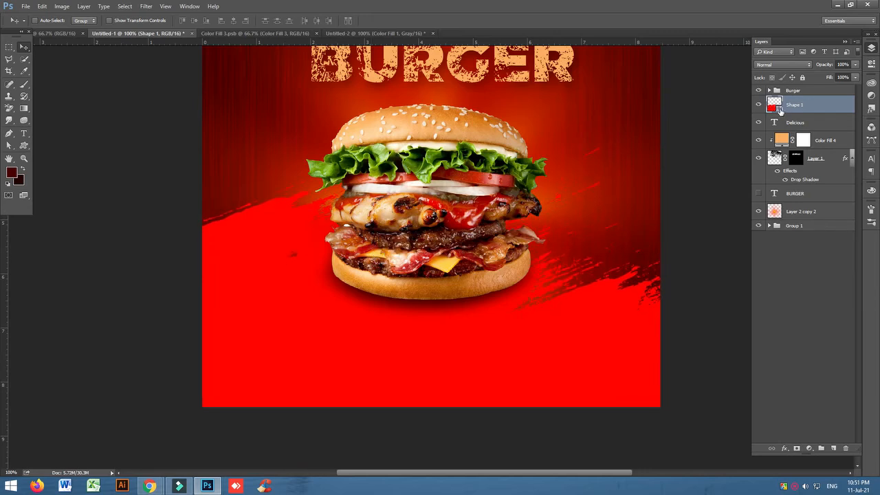
Step: Recolour the brush-stroke shape with an orange sampled from the top of the burger bun
double_click(779, 110)
left_click(719, 314)
left_click(736, 361)
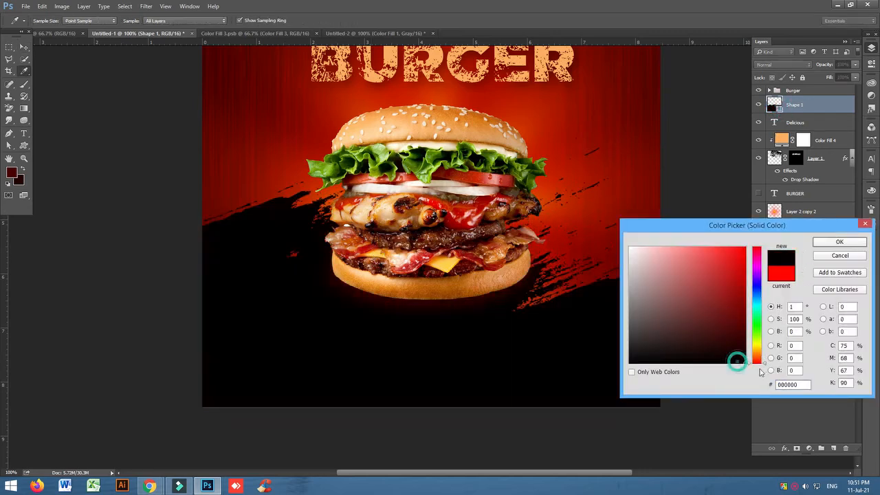
left_click(472, 378)
mouse_move(717, 314)
left_mouse_down()
mouse_move(740, 300)
mouse_move(706, 319)
mouse_move(728, 310)
mouse_move(724, 281)
mouse_move(737, 275)
mouse_move(691, 282)
mouse_move(652, 251)
mouse_move(713, 246)
left_mouse_up()
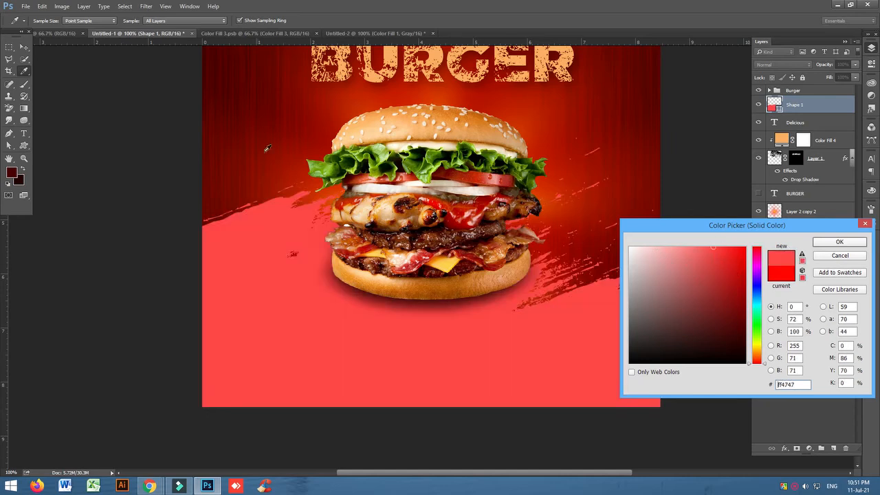
left_click(392, 54)
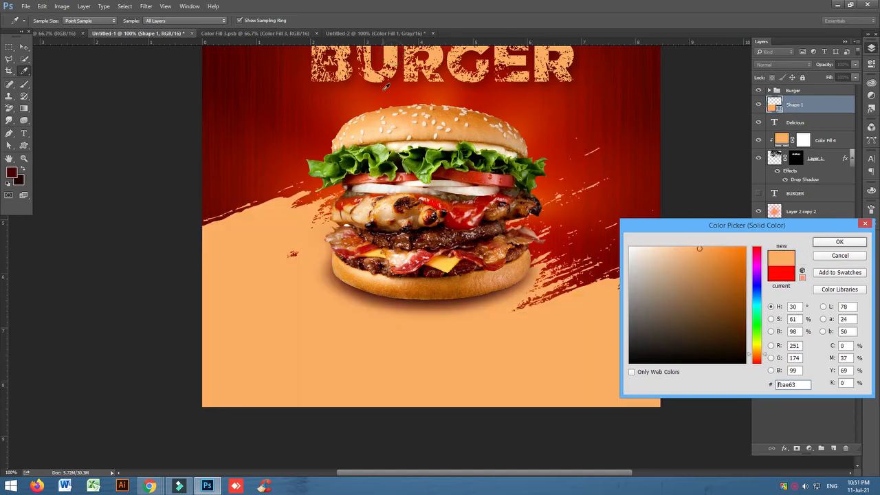
left_click(444, 113)
left_click(441, 119)
left_click(434, 118)
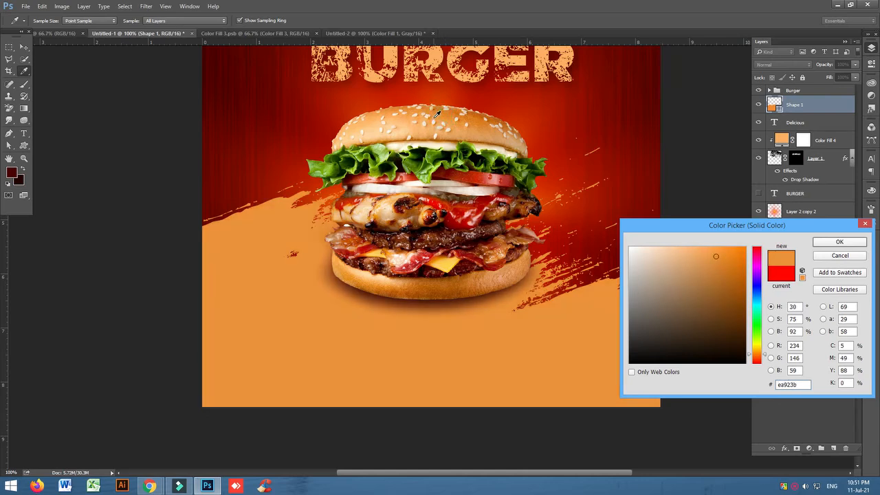
left_click(445, 114)
left_click(448, 110)
left_click(446, 110)
left_click(839, 242)
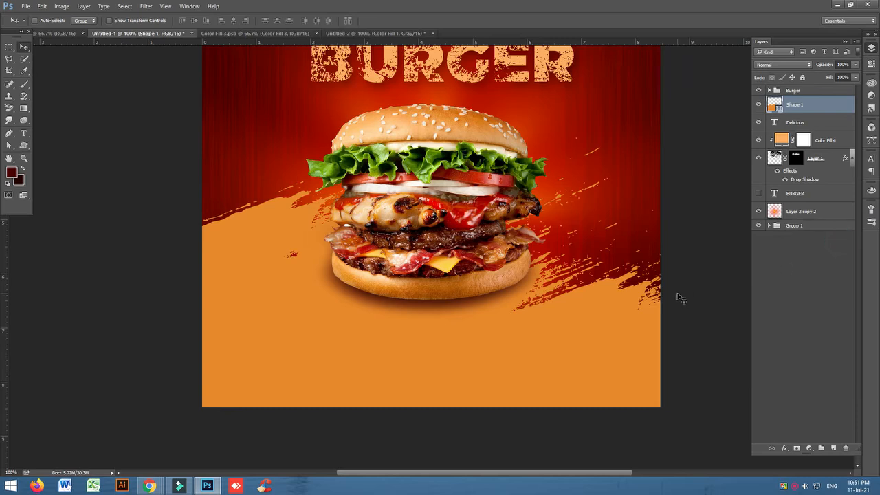
Step: Add a Brightness/Contrast adjustment above the Burger group and set its brightness to 47
scroll(608, 230, "up", 4)
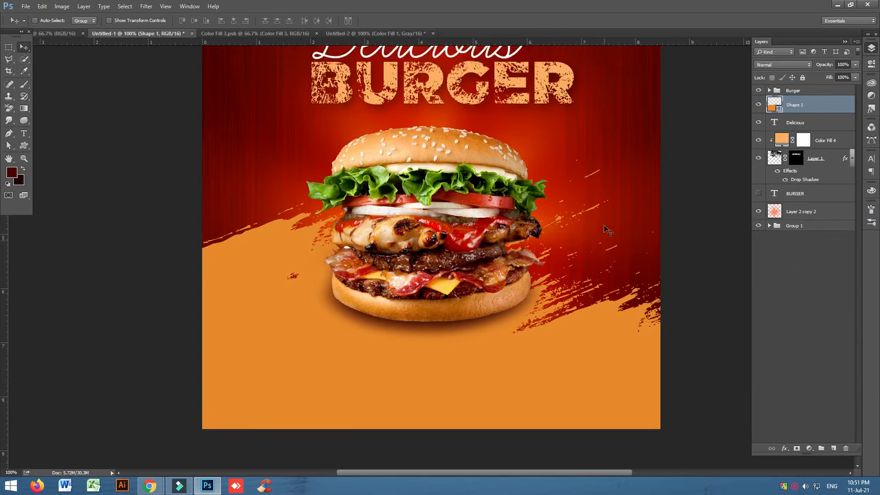
scroll(646, 199, "up", 2)
scroll(634, 210, "down", 4)
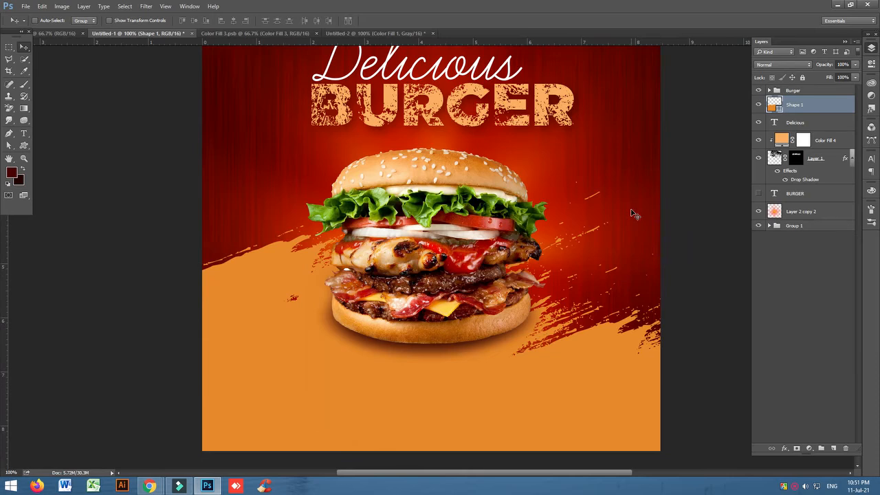
scroll(629, 213, "up", 2)
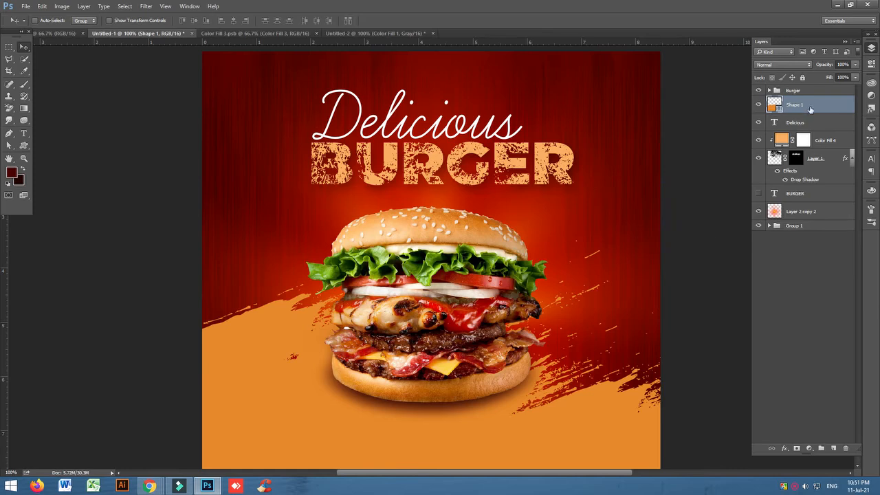
left_click(796, 91)
left_click(758, 91)
left_click(758, 91)
left_click(808, 448)
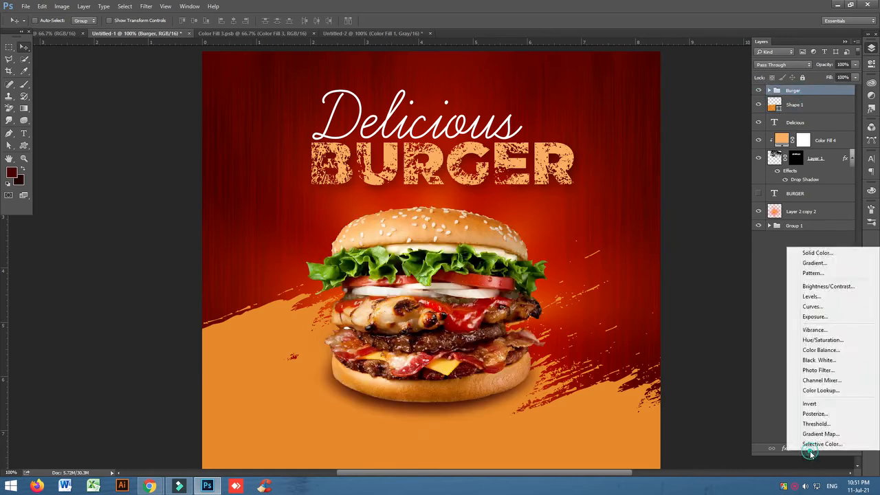
left_click(828, 286)
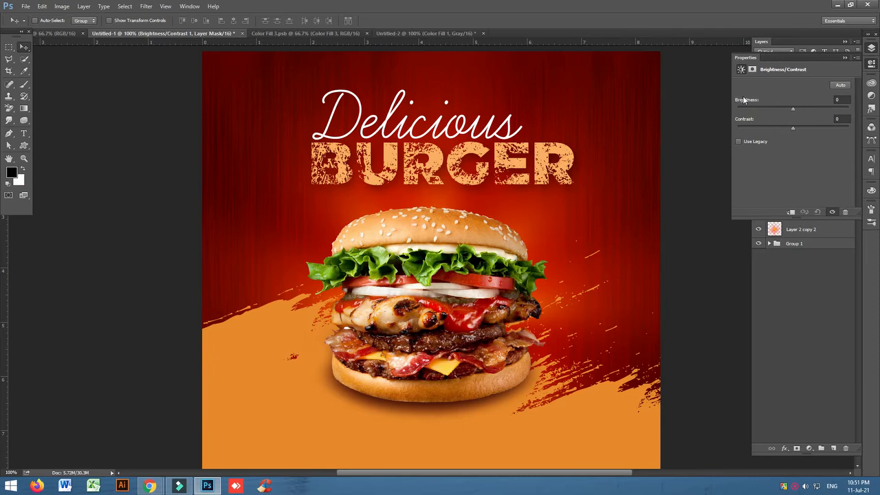
left_click_drag(792, 109, 821, 108)
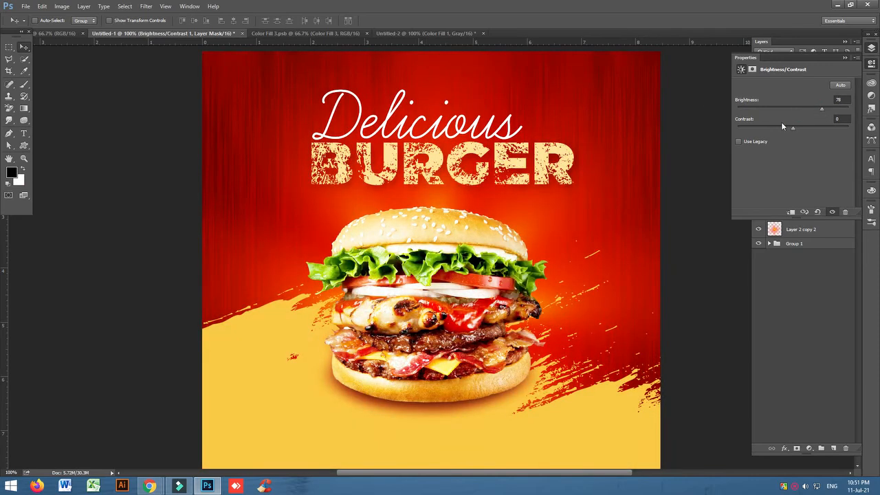
mouse_move(813, 108)
left_mouse_down()
mouse_move(788, 108)
mouse_move(821, 108)
mouse_move(790, 108)
mouse_move(810, 109)
left_mouse_up()
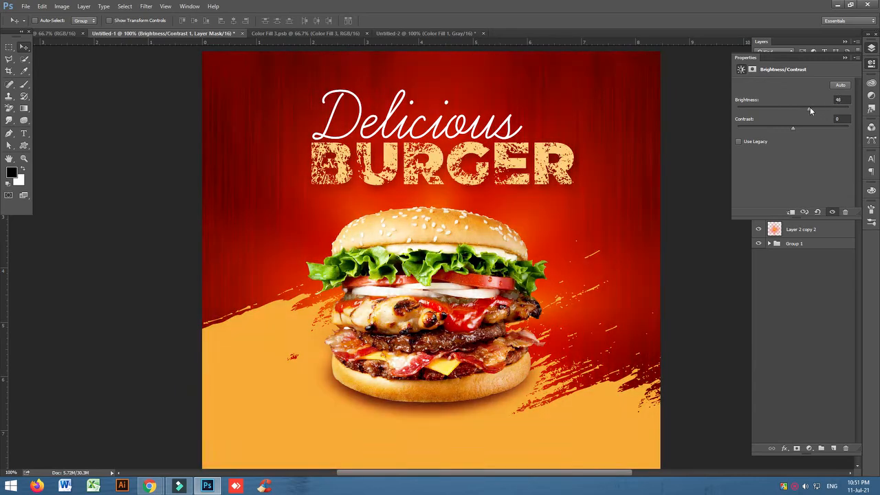
Step: Clip the Brightness/Contrast adjustment to the Burger group, comparing the clipped and unclipped effect
left_click(791, 213)
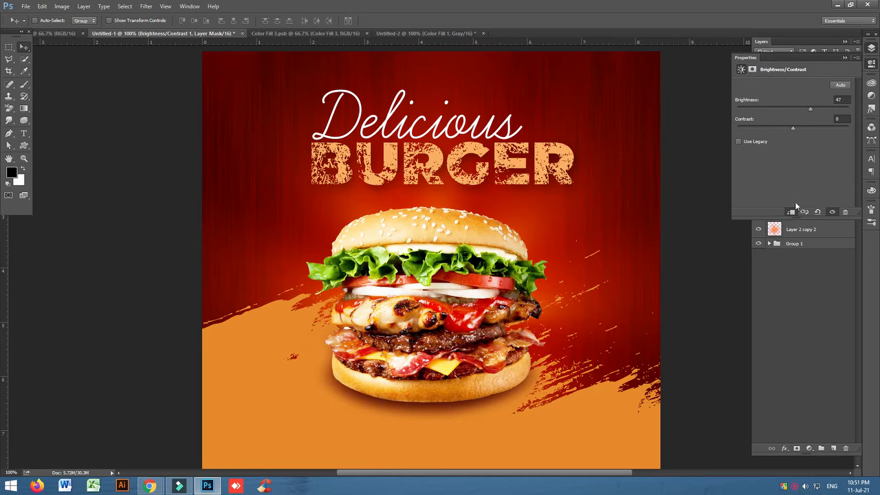
left_click(791, 213)
left_click(790, 213)
left_click(791, 212)
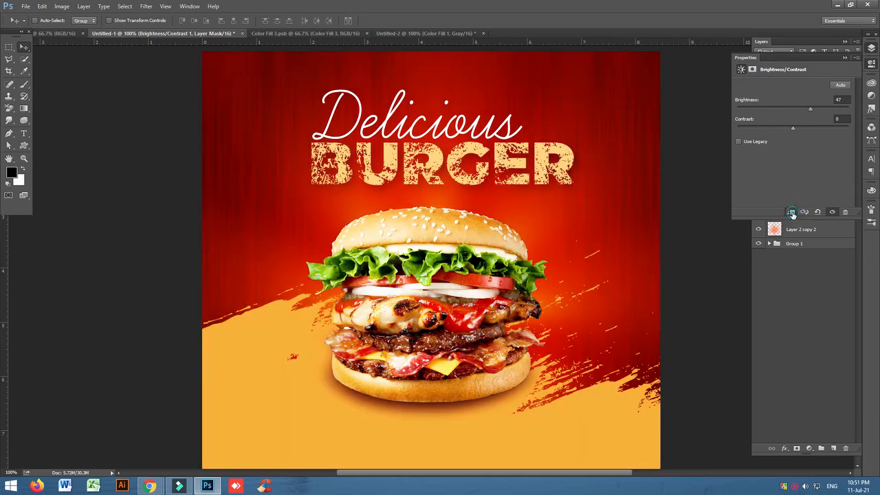
left_click(791, 213)
left_click(845, 58)
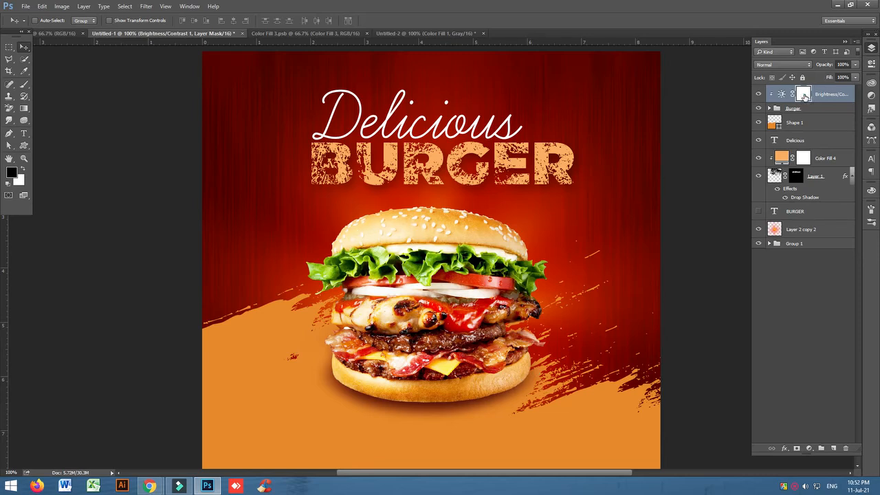
Step: Paint black at 67% opacity on the Brightness/Contrast mask over the burger's lower bun, fillings and right side to reduce the brightening there
left_click(25, 83)
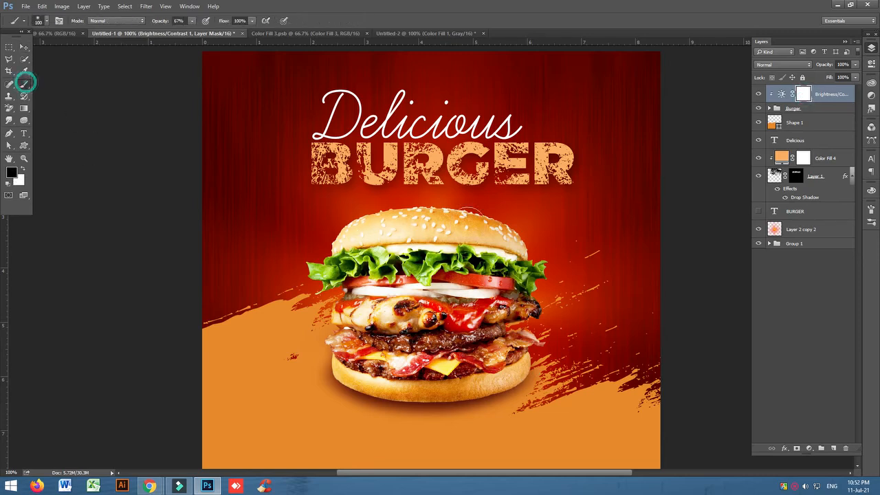
left_click(484, 376)
left_click(526, 376)
left_click(543, 345)
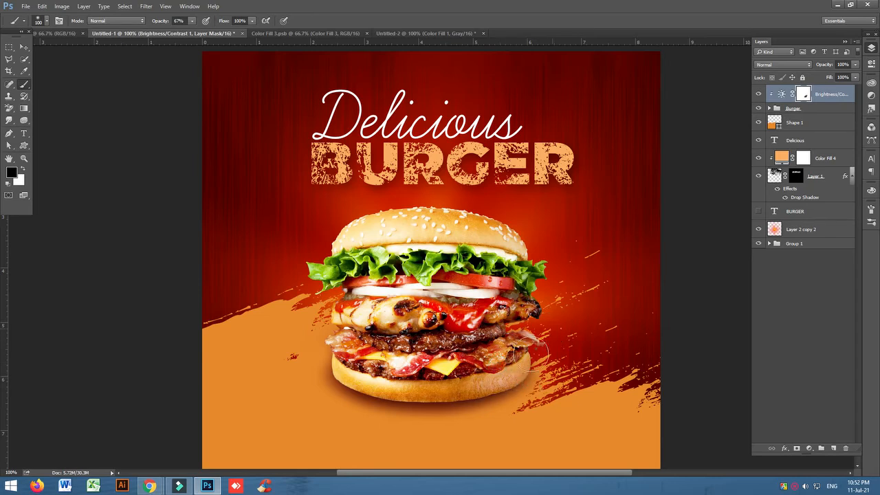
left_click(440, 386)
left_click(414, 406)
left_click(342, 405)
left_click(313, 374)
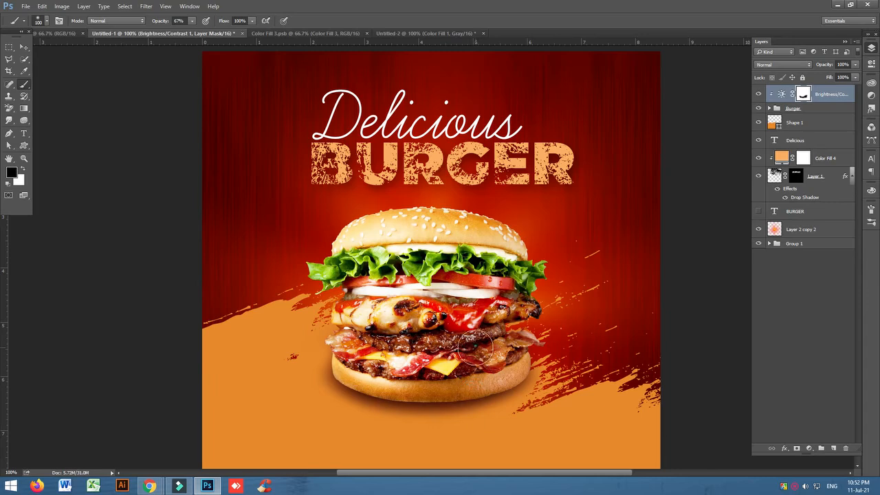
mouse_move(411, 237)
left_mouse_down()
mouse_move(467, 233)
mouse_move(521, 262)
left_mouse_up()
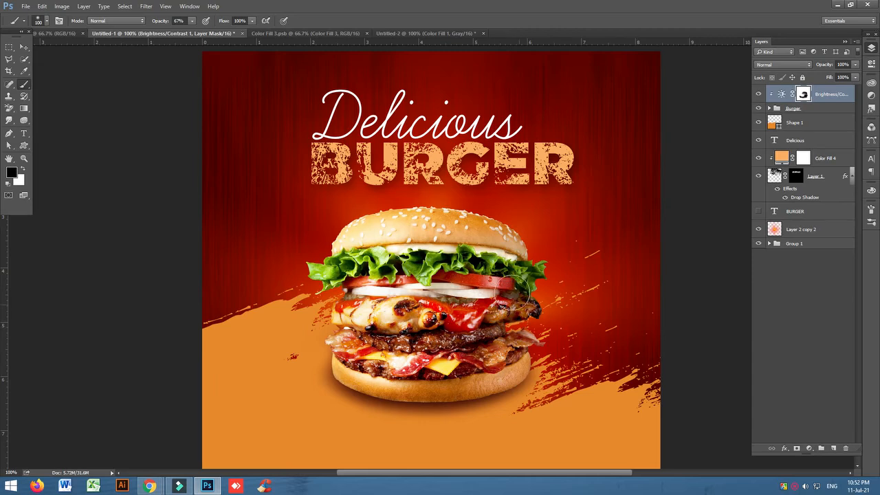
left_click_drag(523, 362, 500, 394)
left_click(24, 46)
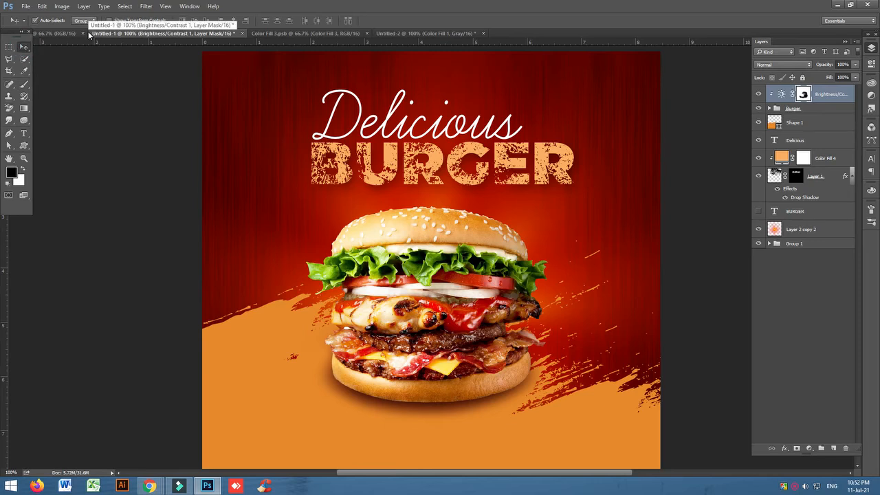
key("ctrl+minus")
key("ctrl+plus")
key("ctrl+minus")
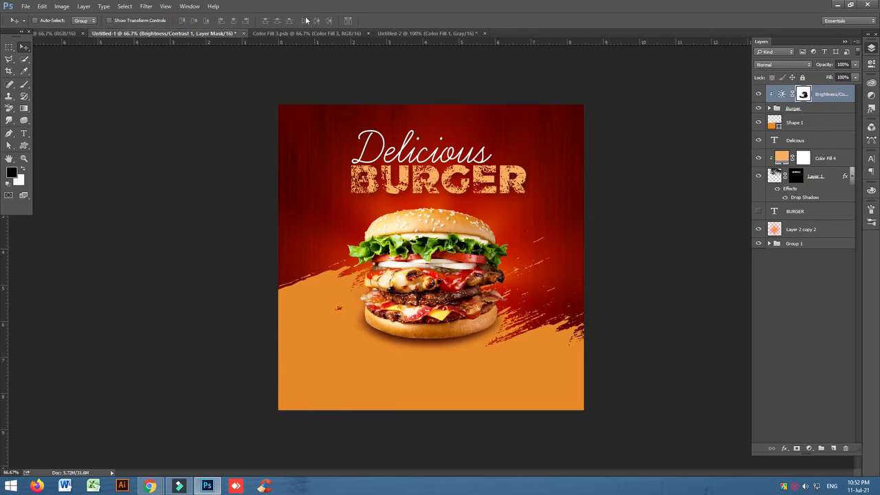
Step: Scale up the Layer 2 copy 2 glow behind the burger to about 111%, centred vertically on the poster
left_click(808, 110)
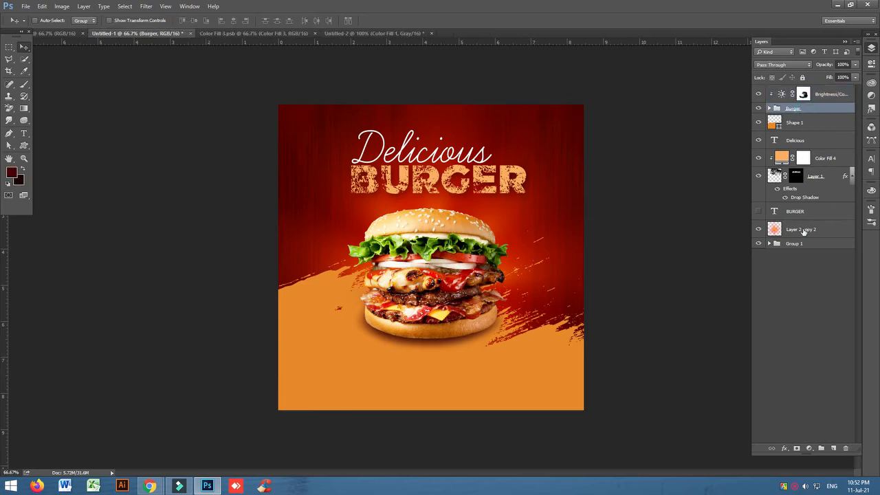
left_click(803, 231)
key("ctrl+t")
left_click_drag(474, 206, 477, 175)
left_click_drag(601, 69, 618, 49)
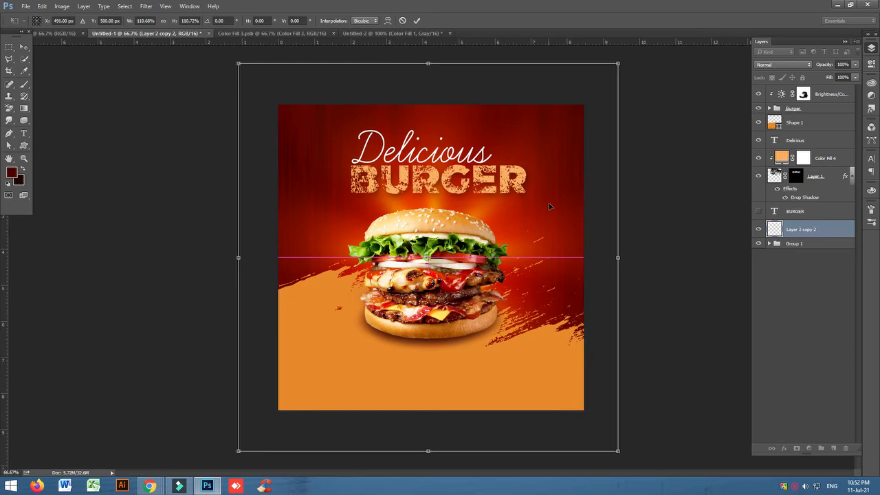
key("Return")
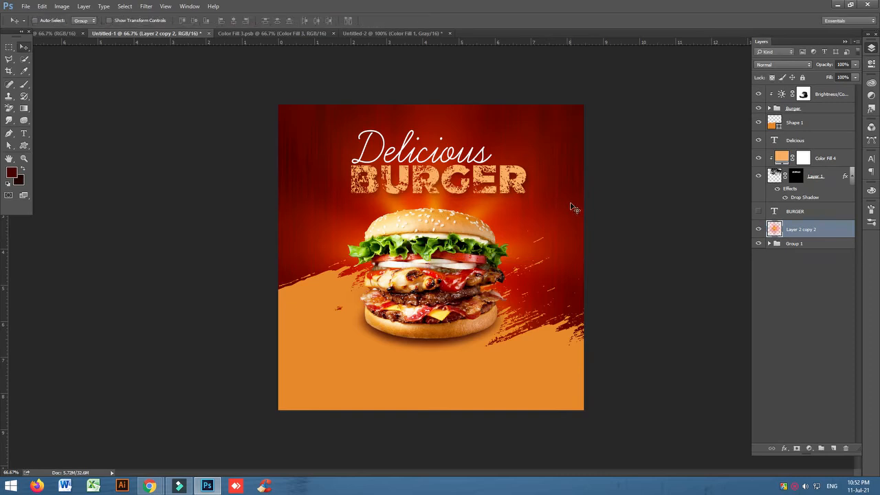
key("ctrl+plus")
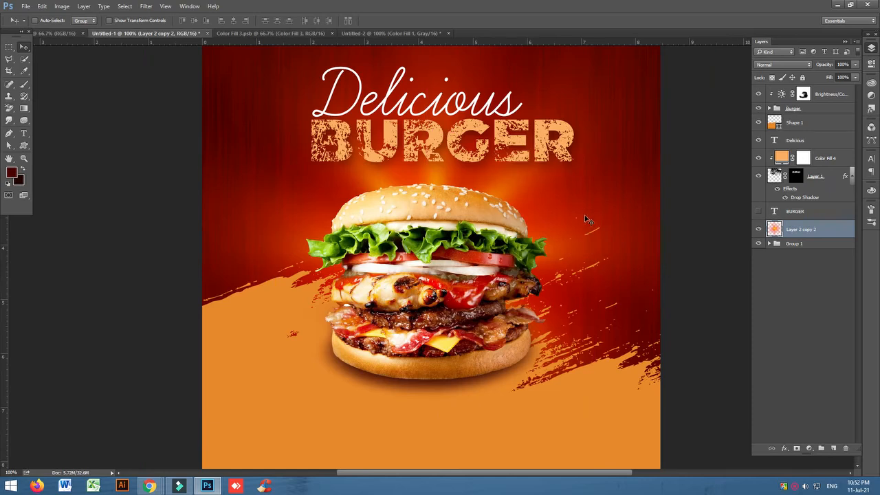
Step: Switch to the Chrome browser and search Google Images for "smoke brush effect"
mouse_move(149, 486)
left_click(103, 426)
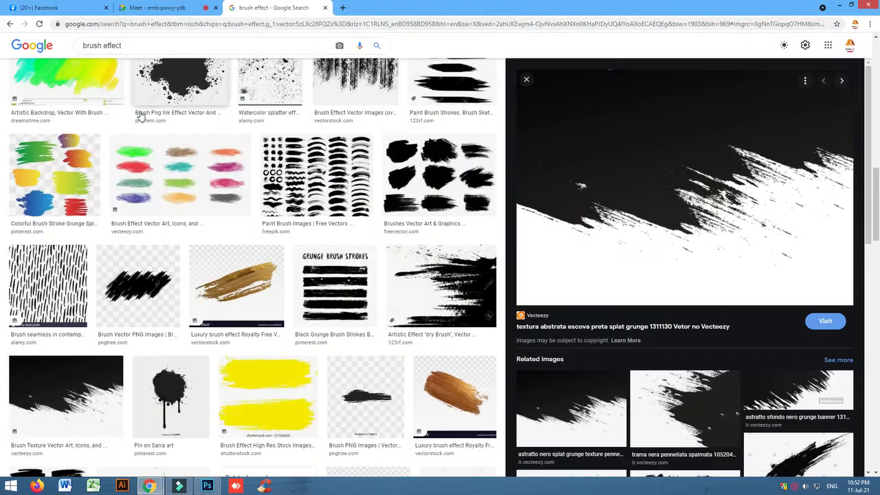
scroll(153, 89, "up", 5)
left_click_drag(142, 49, 54, 53)
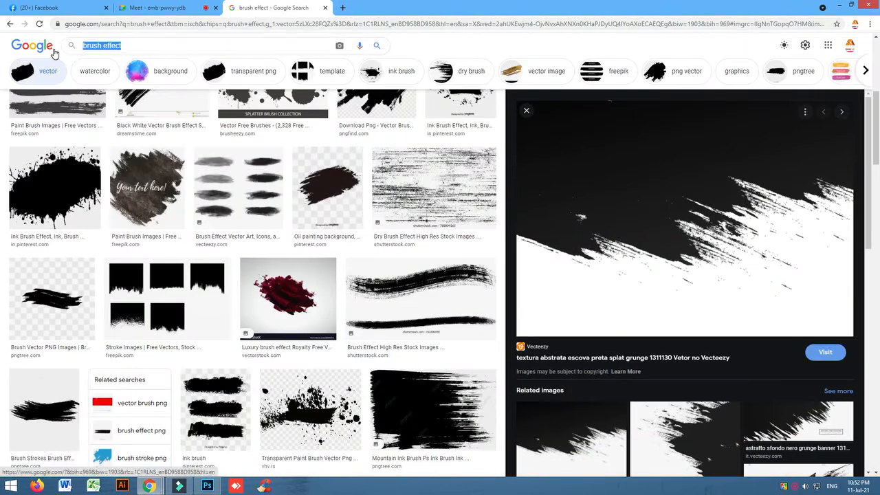
type("smoke brush effect")
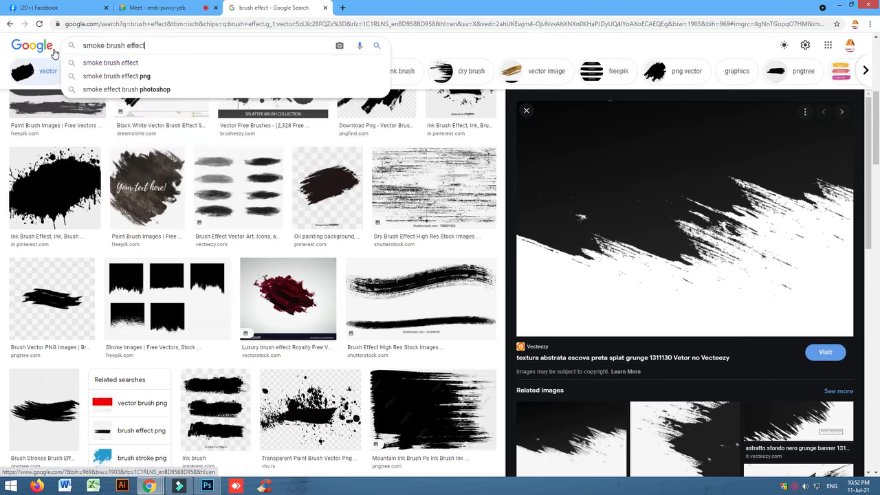
key("Return")
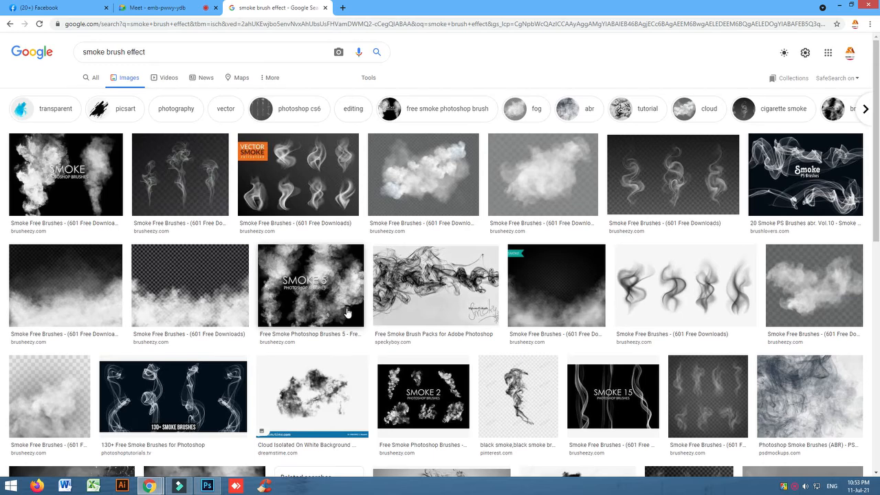
Step: Narrow the results to cigarette smoke, find the related Freepik image "Three silhouettes of smoke floating" and copy it
left_click(787, 114)
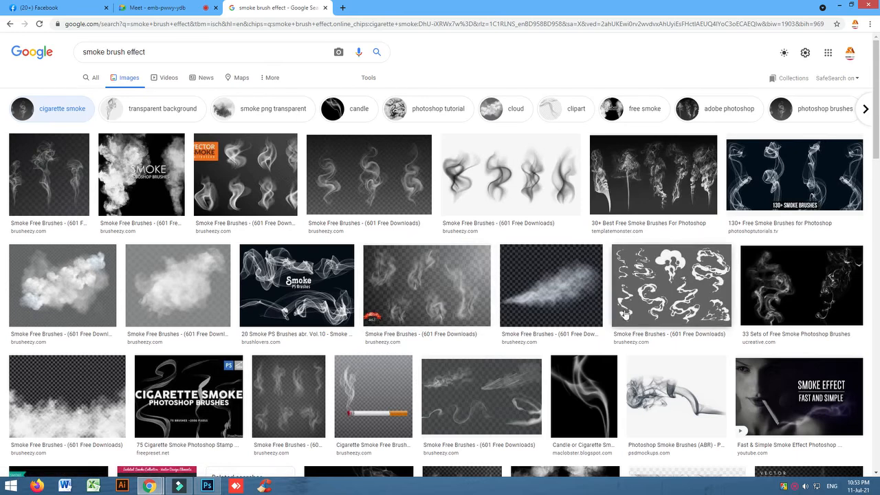
left_click(809, 283)
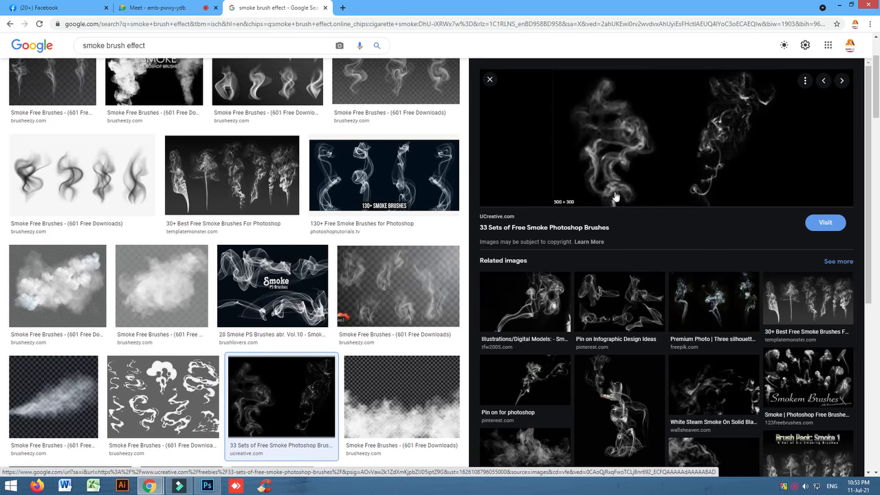
scroll(656, 363, "down", 2)
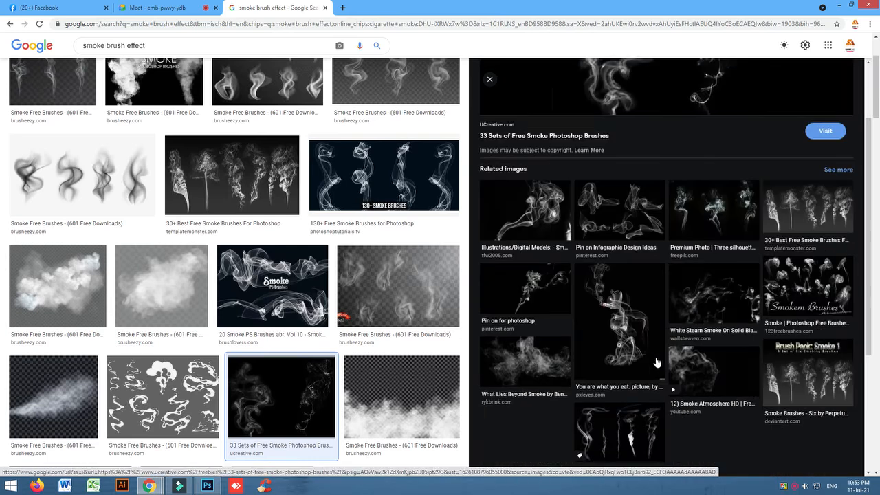
scroll(656, 362, "down", 1)
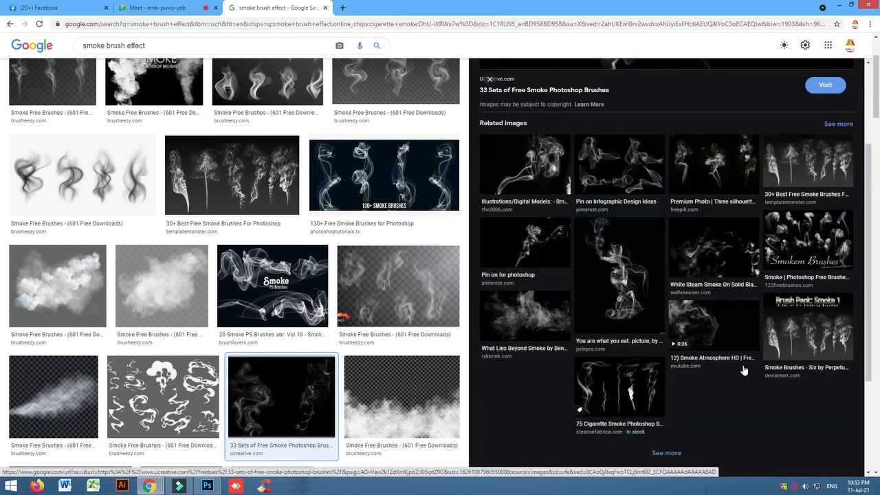
scroll(714, 399, "up", 3)
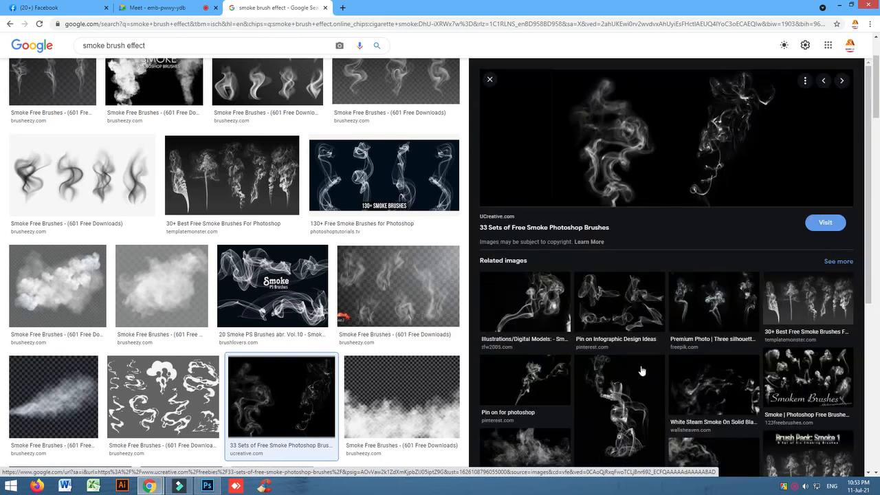
left_click(718, 304)
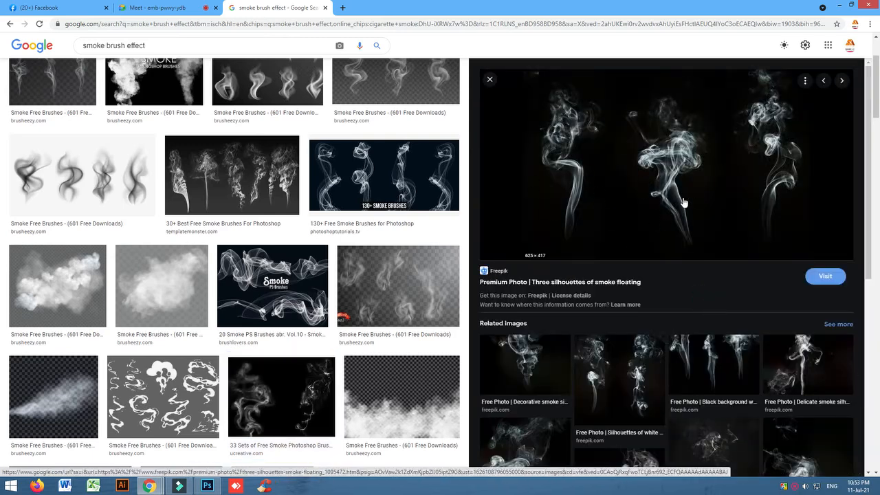
right_click(630, 167)
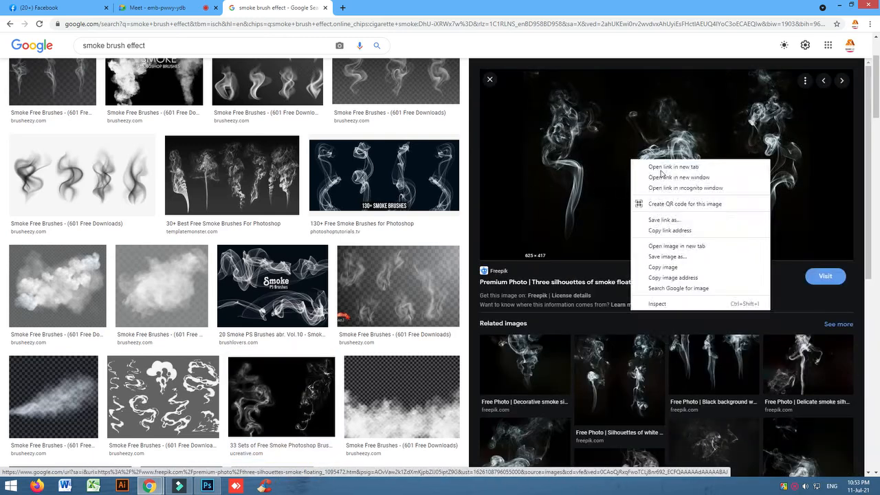
left_click(661, 268)
Step: Return to Photoshop, create a new 16-bit RGB document and paste the copied smoke image into it
left_click(207, 485)
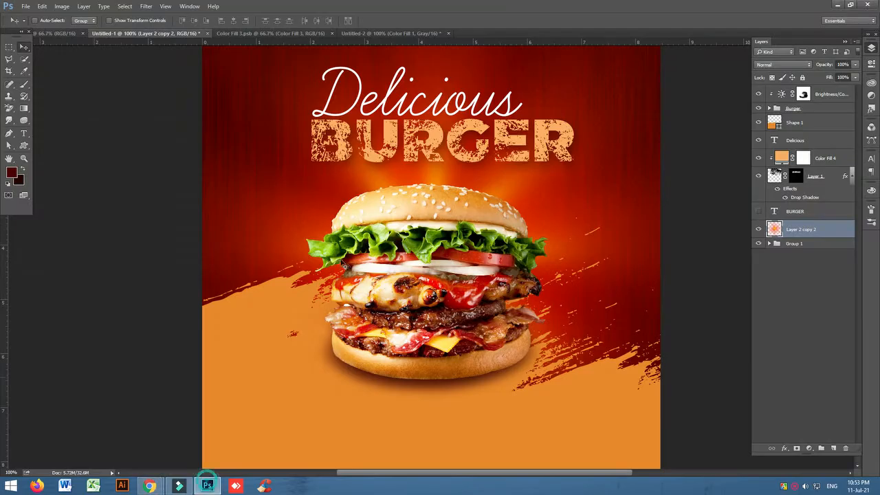
key("ctrl+n")
left_click(320, 163)
left_click(349, 178)
left_click(402, 79)
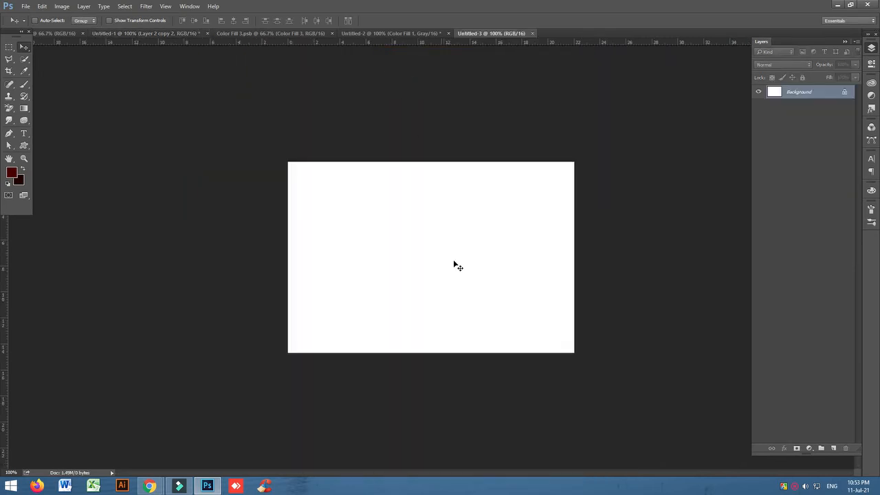
key("ctrl+v")
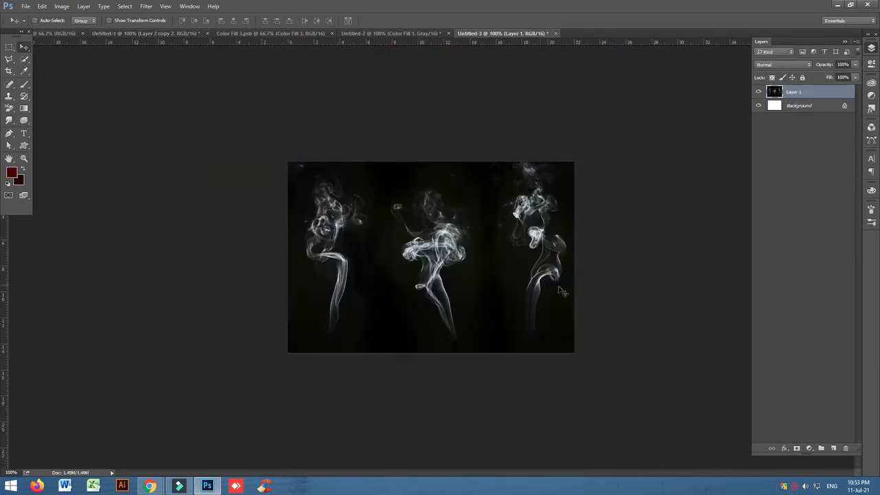
Step: Increase the smoke image's contrast with Levels, setting the input levels to about 21, 1.43 and 210
key("ctrl+l")
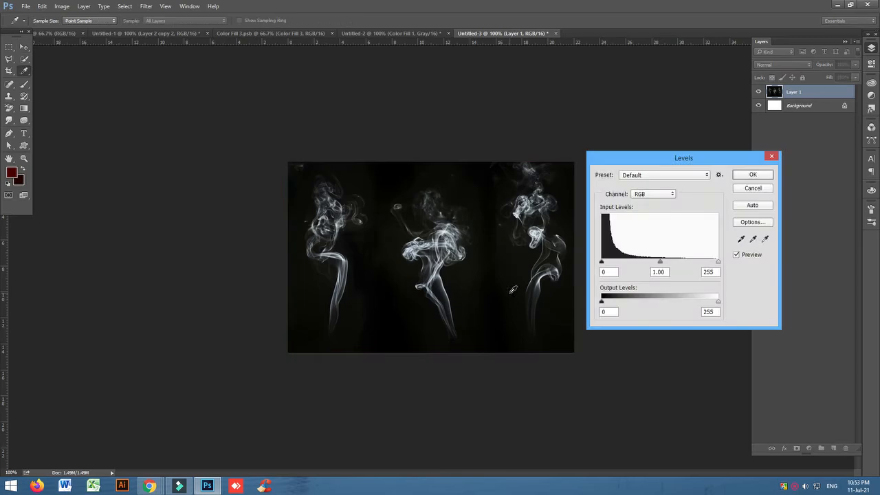
left_click_drag(601, 262, 613, 262)
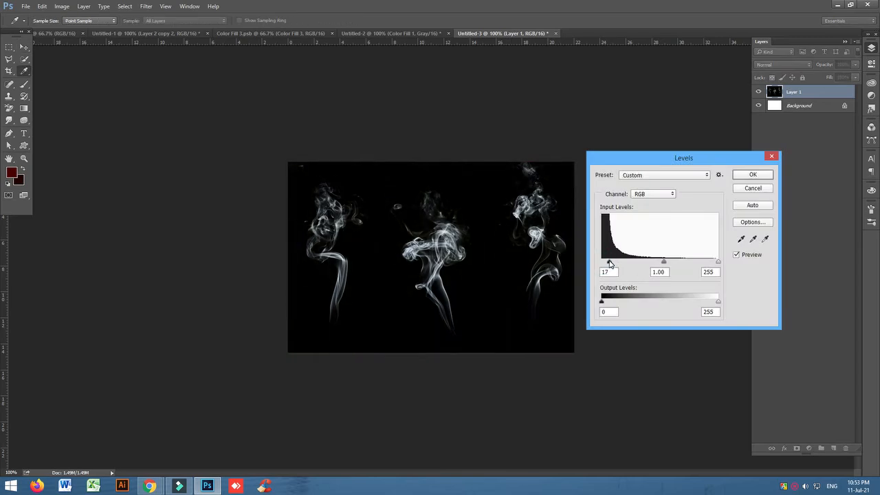
left_click_drag(674, 264, 652, 263)
left_click_drag(718, 264, 697, 264)
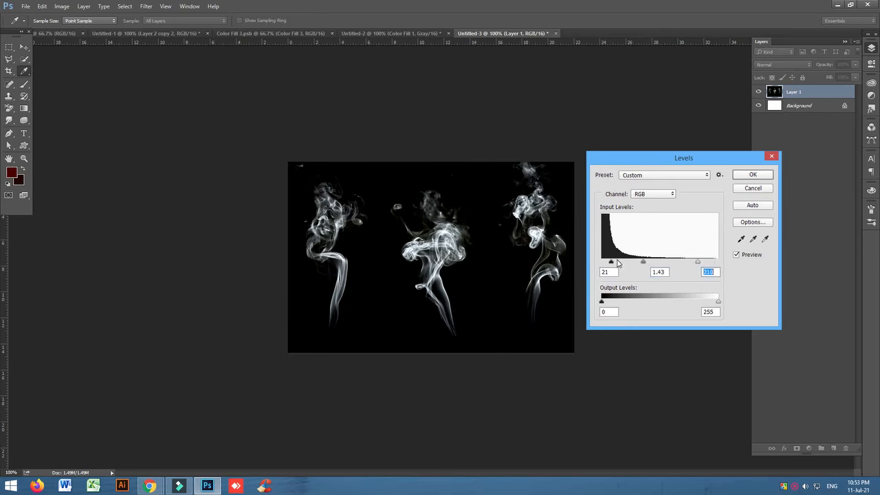
left_click_drag(614, 264, 613, 266)
left_click(751, 176)
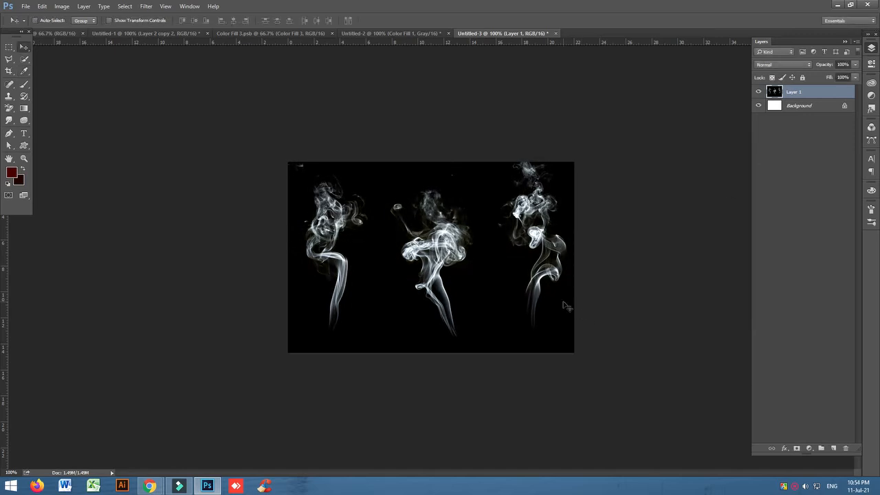
left_click(9, 48)
left_click_drag(277, 150, 382, 355)
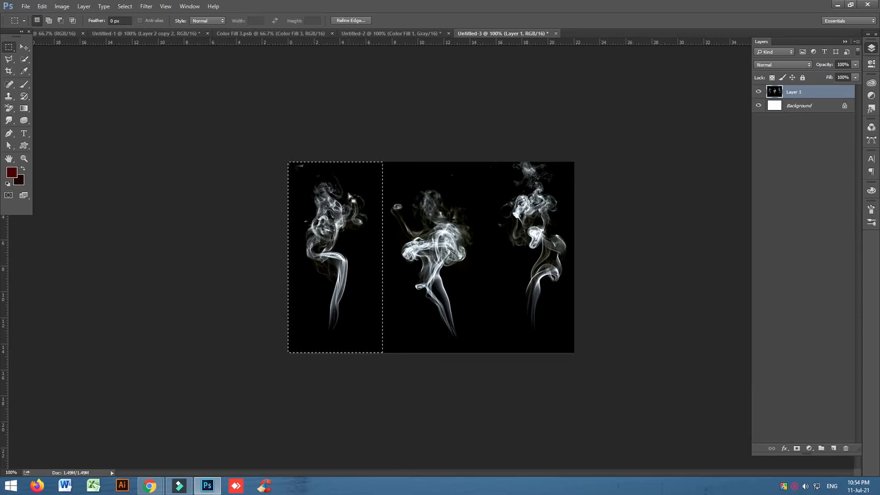
left_click(42, 6)
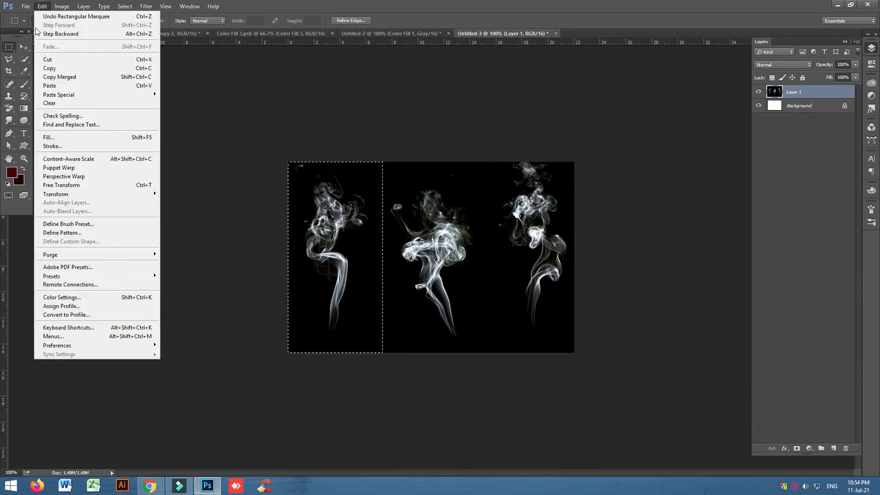
left_click(112, 224)
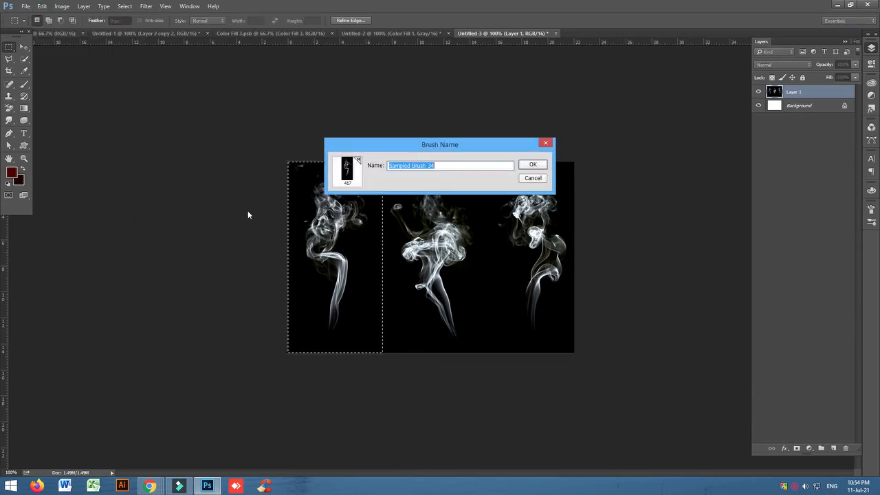
left_click(533, 178)
left_click(253, 122)
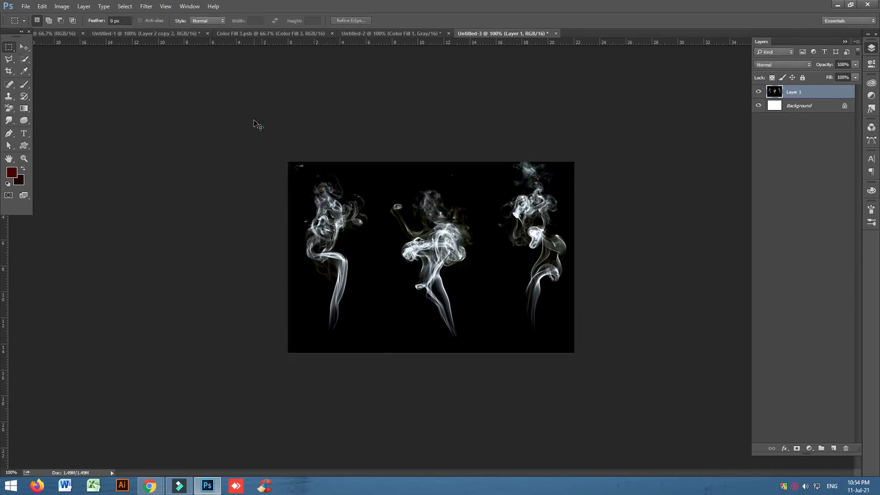
Step: Invert the smoke image's colours and define a brush preset from the left smoke plume, keeping the suggested name
key("ctrl+i")
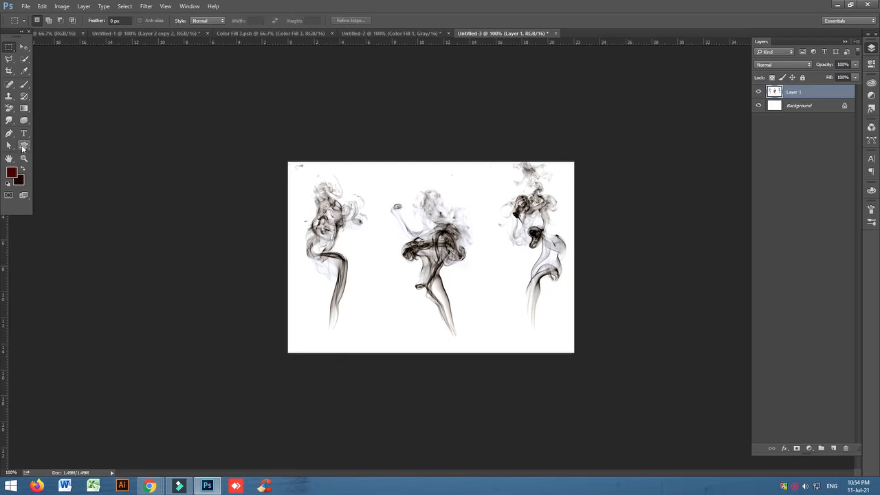
left_click_drag(284, 160, 309, 179)
left_click_drag(281, 153, 383, 354)
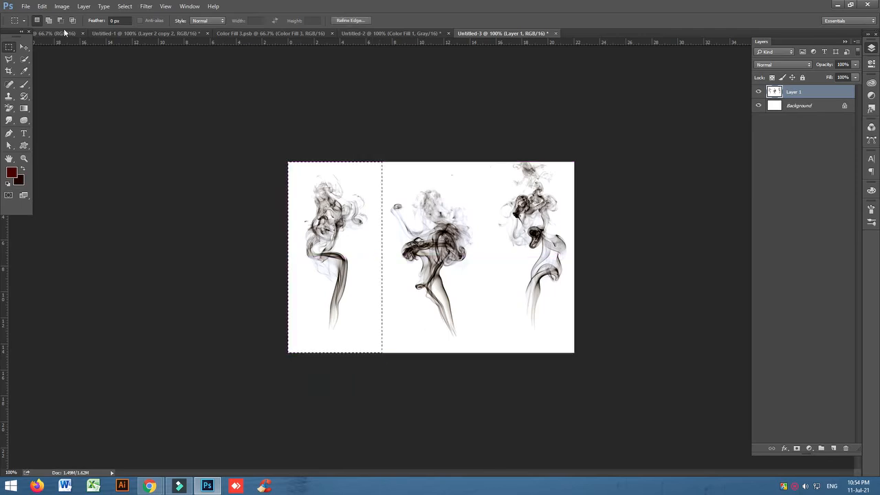
left_click(42, 6)
left_click(82, 225)
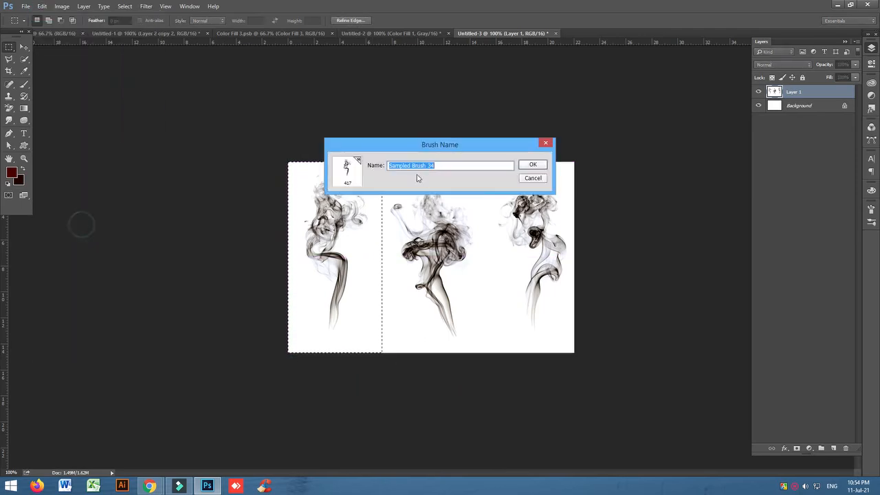
left_click(533, 165)
Step: Define two more brush presets with their suggested names, one from the middle smoke plume and one from the right plume
mouse_move(383, 132)
left_mouse_down()
mouse_move(456, 318)
mouse_move(474, 350)
mouse_move(491, 353)
left_mouse_up()
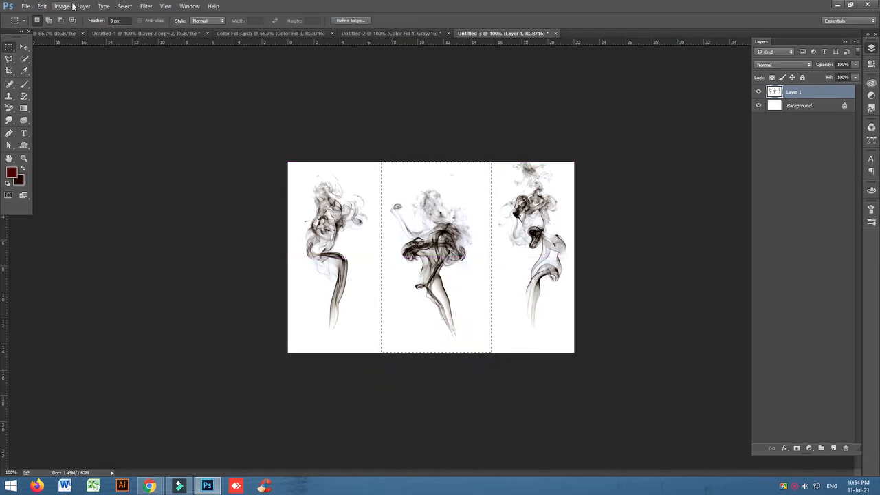
left_click(43, 6)
left_click(83, 227)
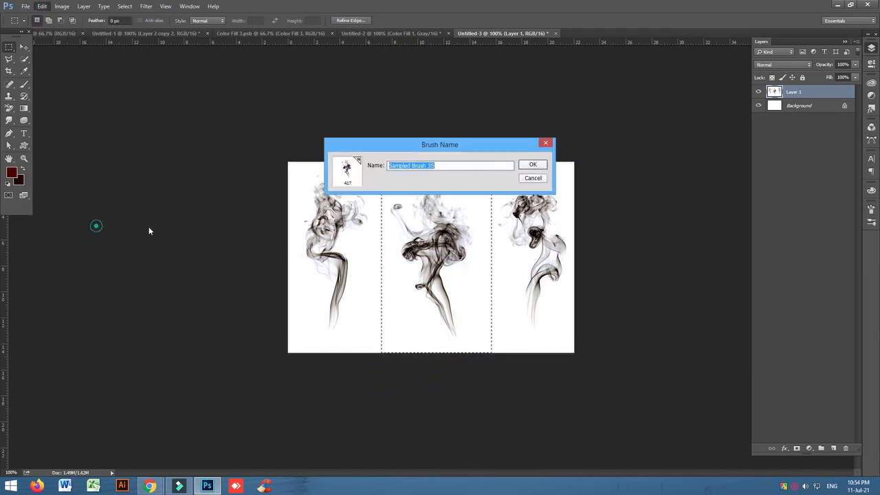
left_click(532, 164)
left_click_drag(492, 144, 583, 374)
left_click(42, 6)
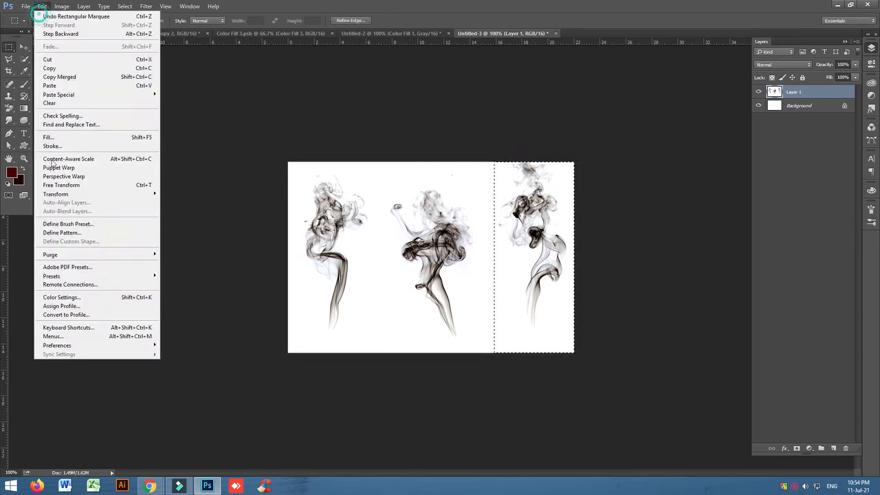
left_click(74, 223)
left_click(539, 164)
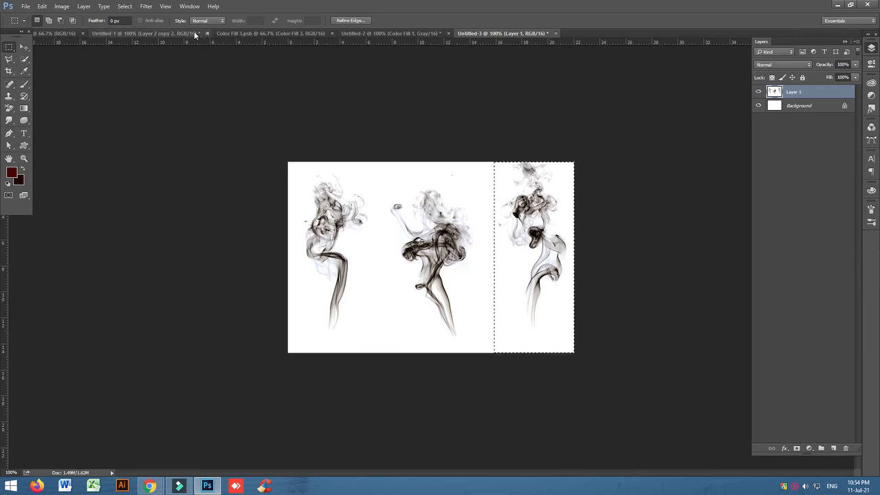
Step: Return to the Untitled-1 poster document and add a new layer directly above Shape 1, beneath the Burger group
left_click(254, 34)
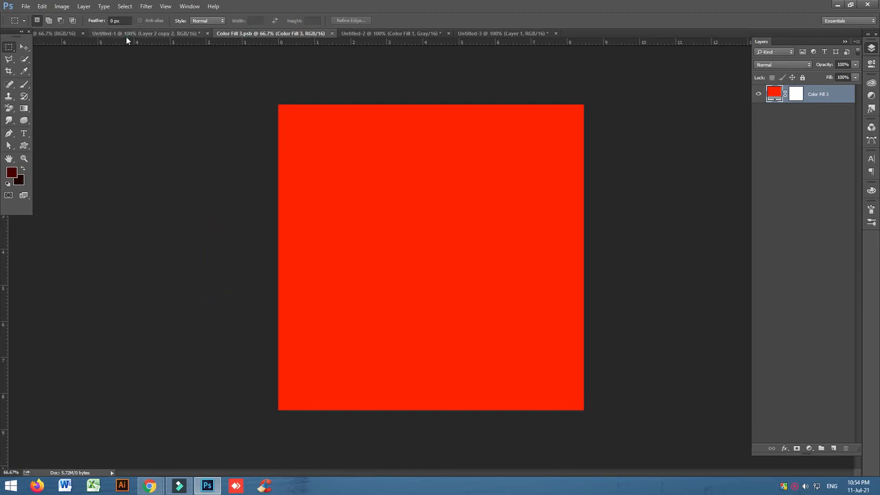
left_click(132, 33)
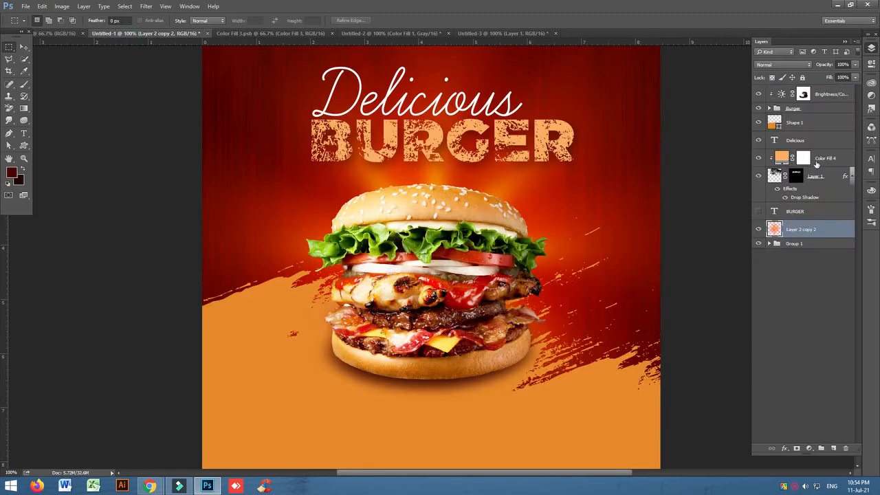
left_click(820, 180)
left_click(759, 109)
left_click(759, 108)
left_click(794, 122)
left_click(833, 447)
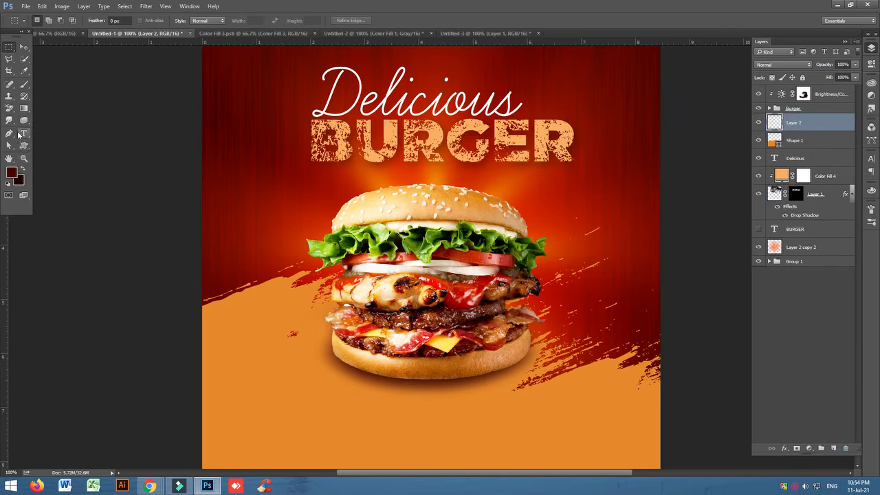
Step: Using the Brush tool with a white foreground and the right-plume tip at 700 px, stamp smoke behind the burger's right side
left_click(24, 84)
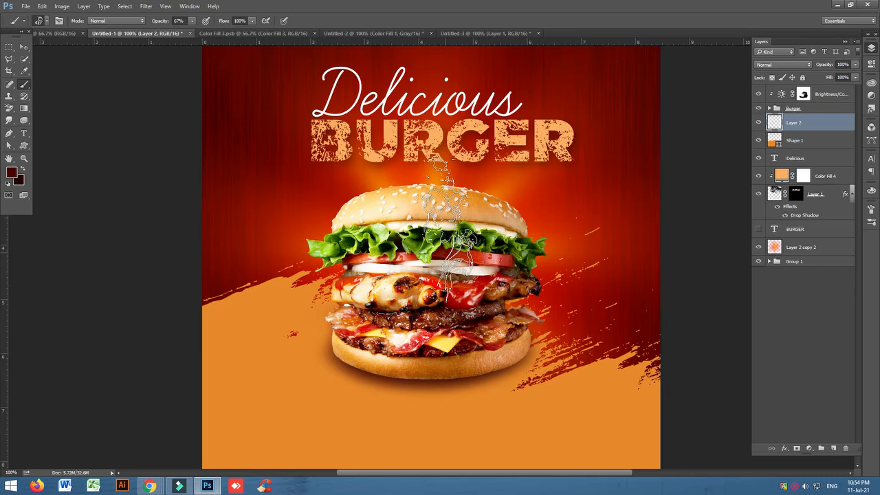
left_click(11, 175)
left_click(648, 237)
left_click(836, 243)
key("bracketright")
key("bracketright")
key("bracketright")
key("bracketright")
left_click(476, 180)
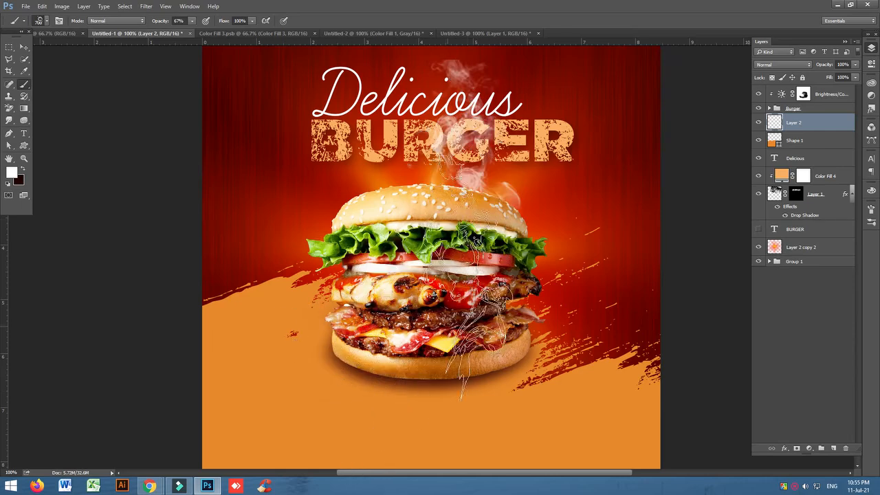
key("ctrl+z")
left_click(526, 237)
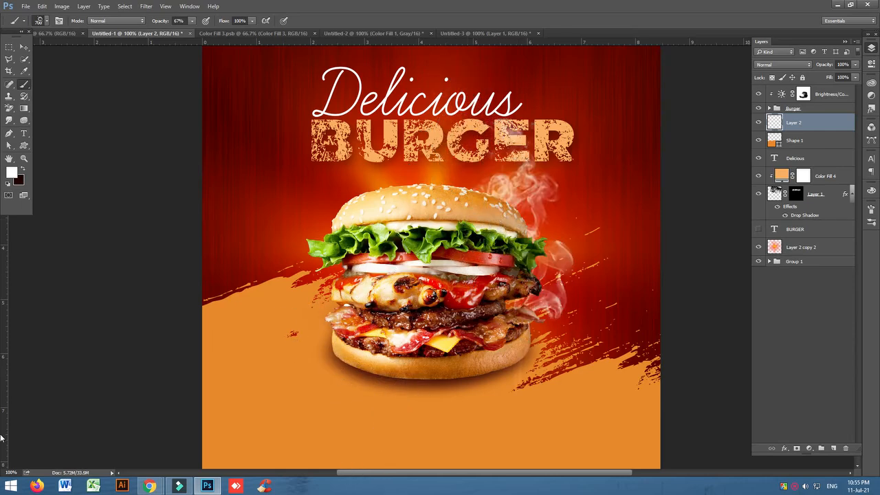
Step: Choose the middle-plume brush tip, enlarge it to 600 px and stamp smoke behind the burger's upper left side
left_click(330, 233)
key("ctrl+z")
left_click(58, 21)
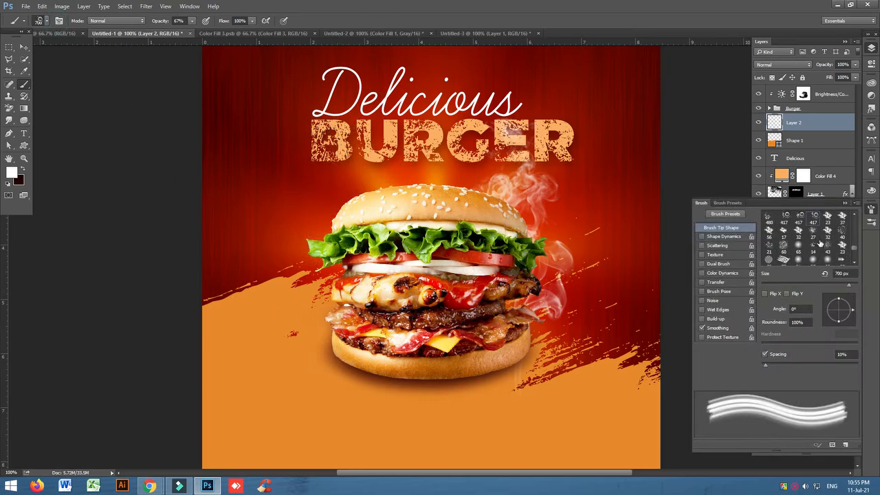
left_click(799, 218)
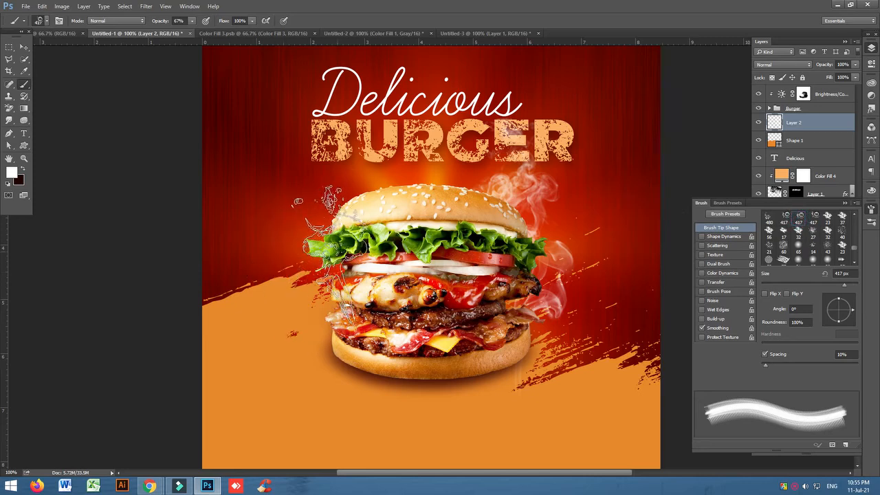
key("bracketright")
key("bracketright")
key("bracketright")
key("bracketright")
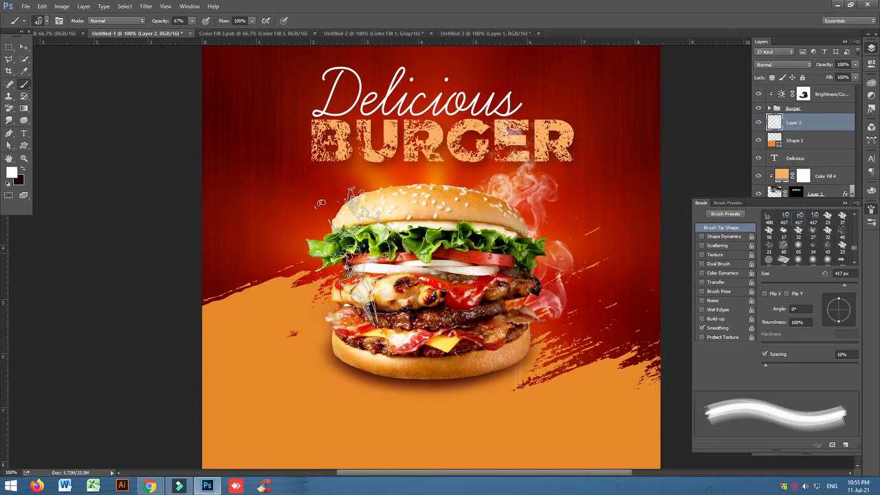
key("bracketleft")
key("bracketleft")
left_click(346, 259)
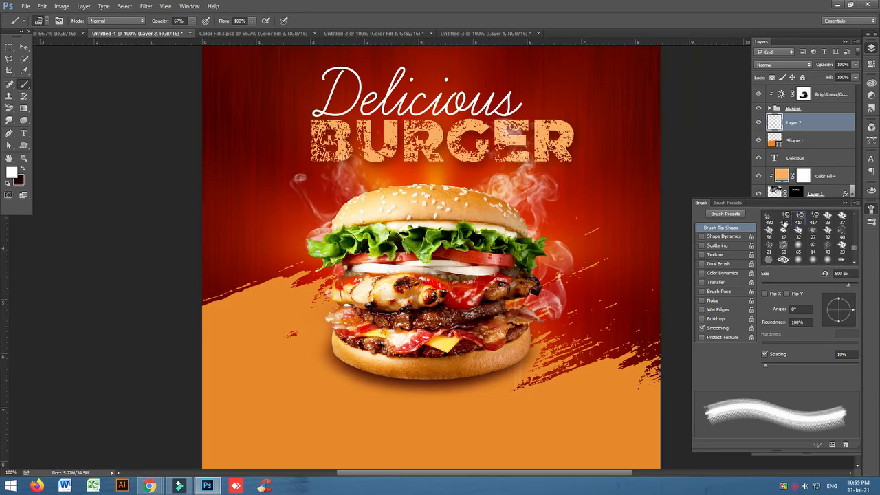
Step: Stamp smoke rising above the top bun with the left-plume brush tip enlarged to 700 px
left_click(783, 221)
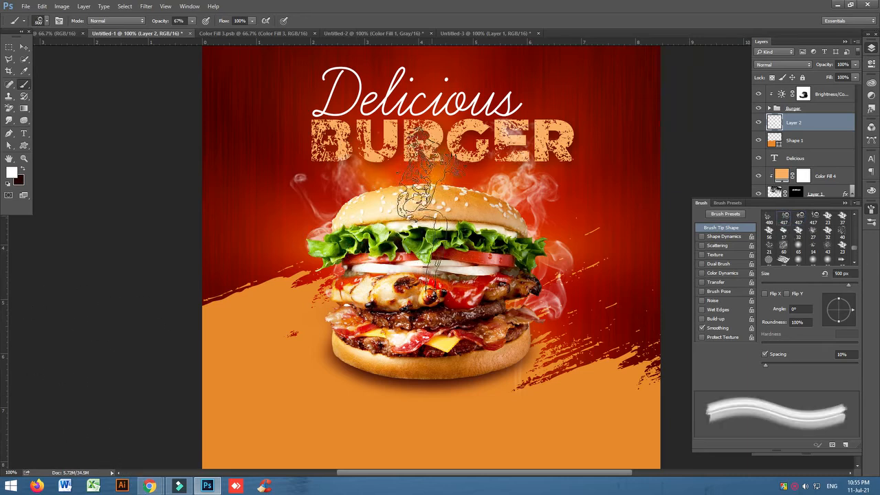
left_click(416, 210)
key("bracketright")
key("bracketright")
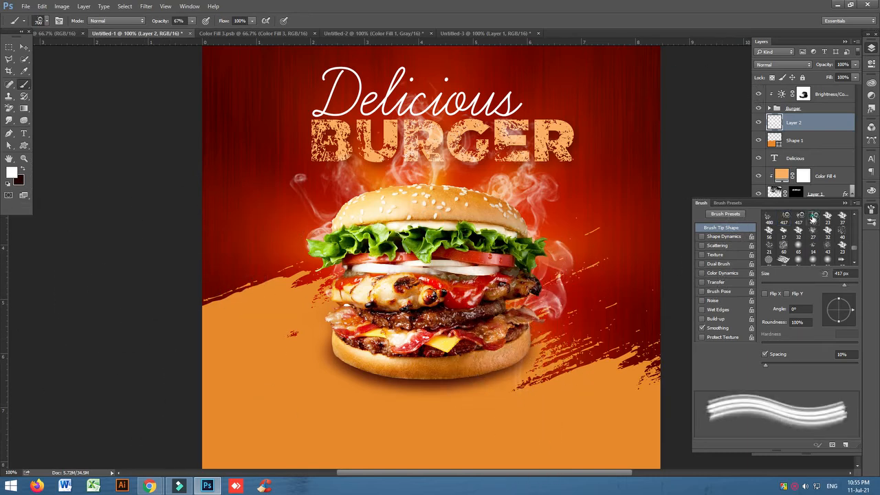
Step: Try stamping right-plume smoke over the burger's right side on a new layer directly above the Burger group, and remove that layer
left_click(833, 113)
left_click(833, 110)
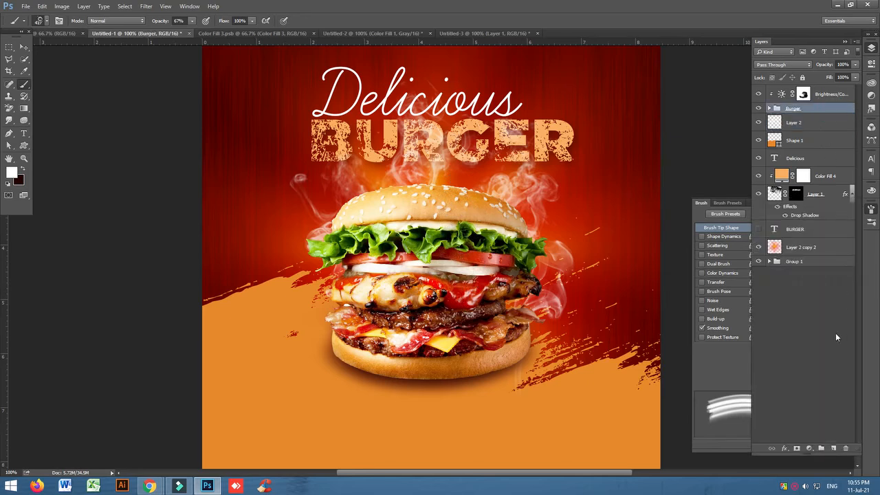
left_click(831, 446)
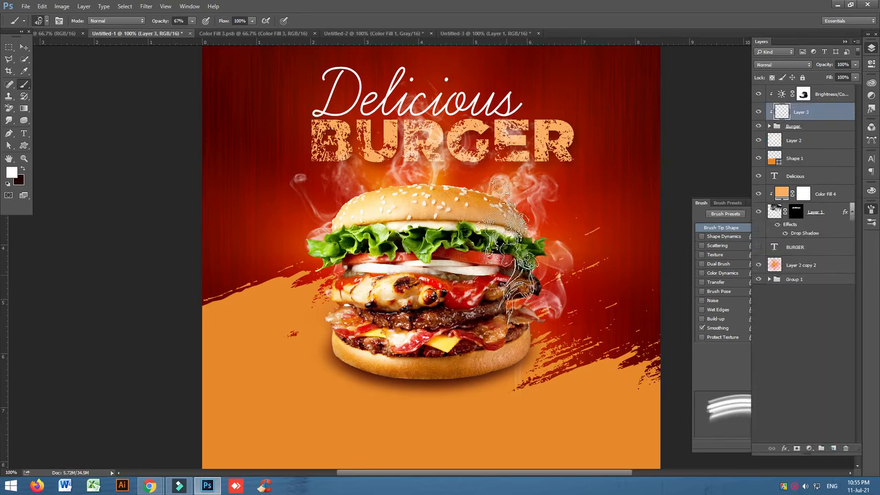
left_click(491, 267)
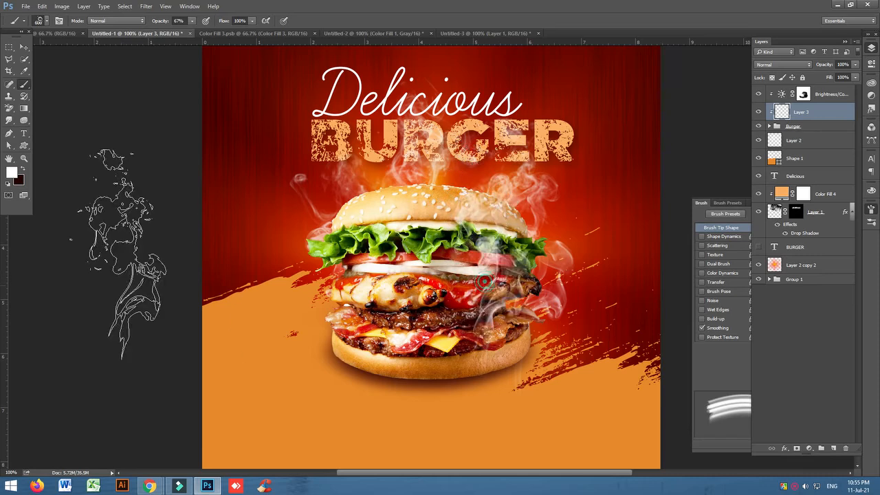
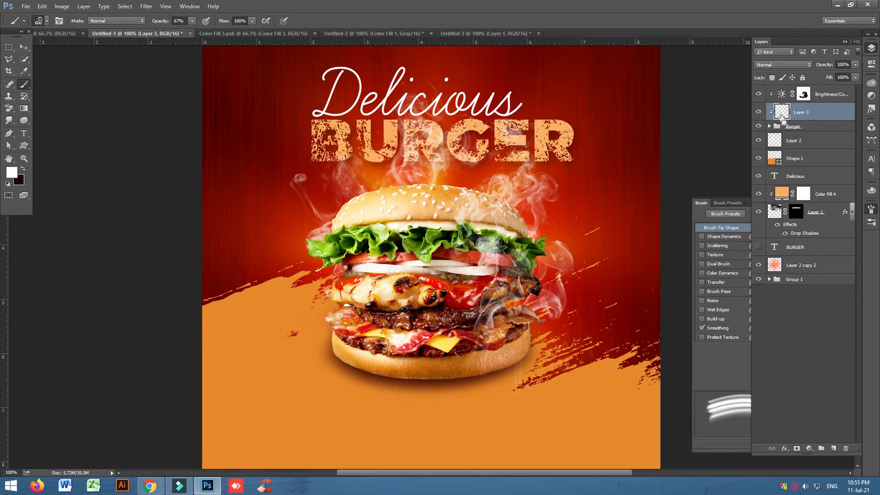
key("ctrl+z")
key("ctrl+z")
key("ctrl+z")
key("Delete")
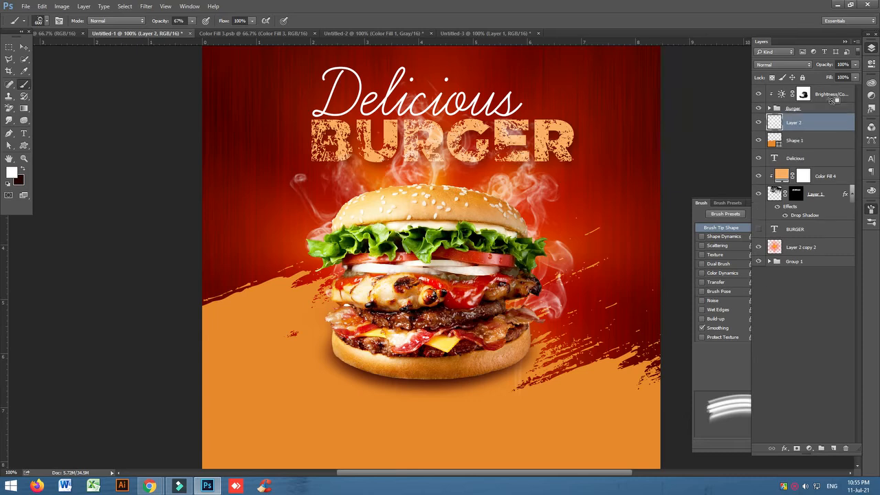
Step: Add a new layer above the Brightness/Contrast adjustment and stamp white 600 px smoke over the burger's right side
left_click(801, 94)
left_click(756, 94)
left_click(757, 94)
left_click(834, 448)
key("x")
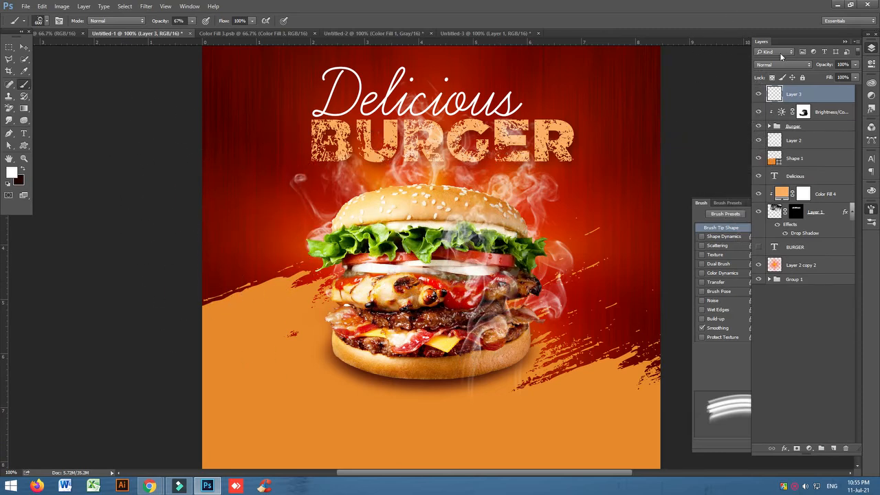
Step: Stamp smoke over the burger's lower left side with the left-plume brush tip enlarged to 700 px
left_click(846, 43)
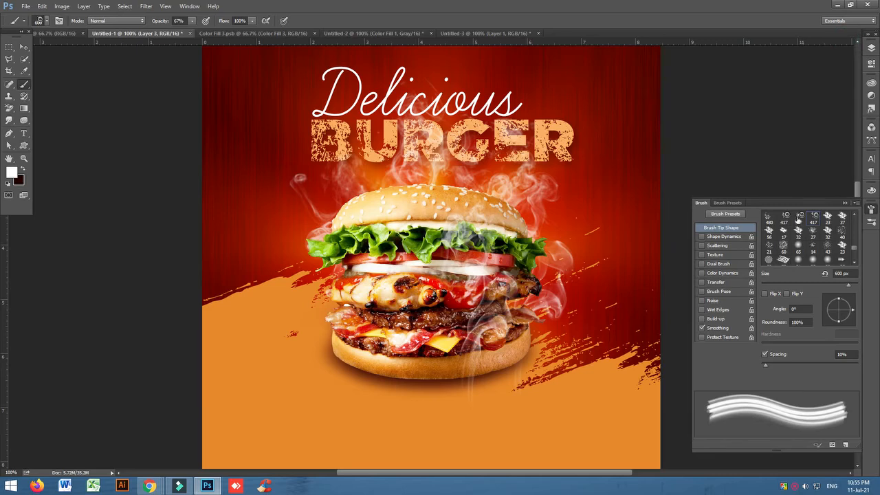
left_click(783, 217)
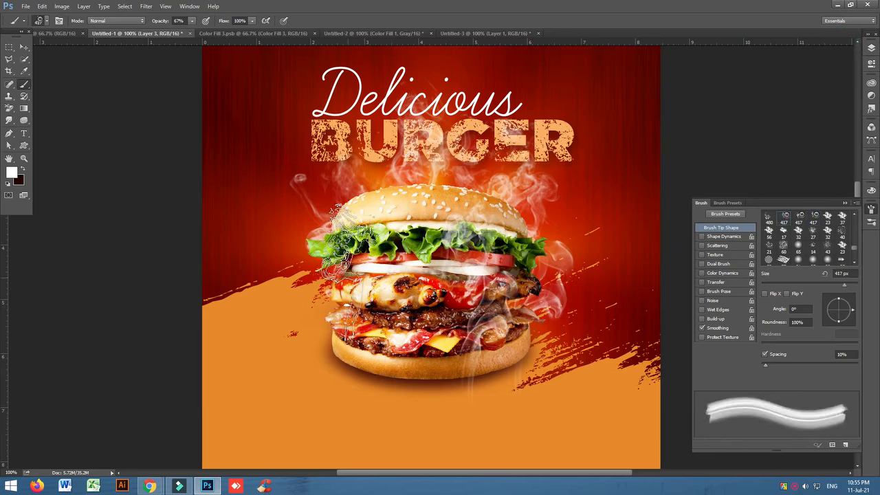
left_click(371, 268)
key("bracketright")
key("bracketright")
left_click(369, 352)
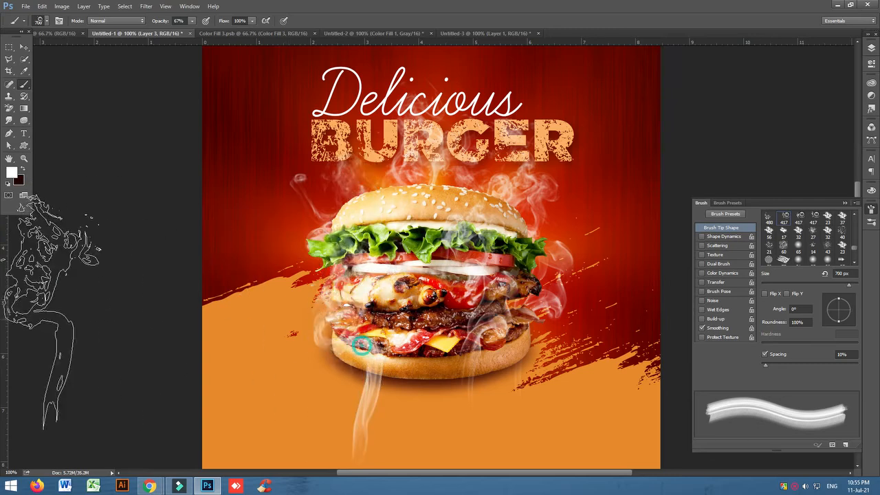
key("ctrl+z")
left_click(351, 349)
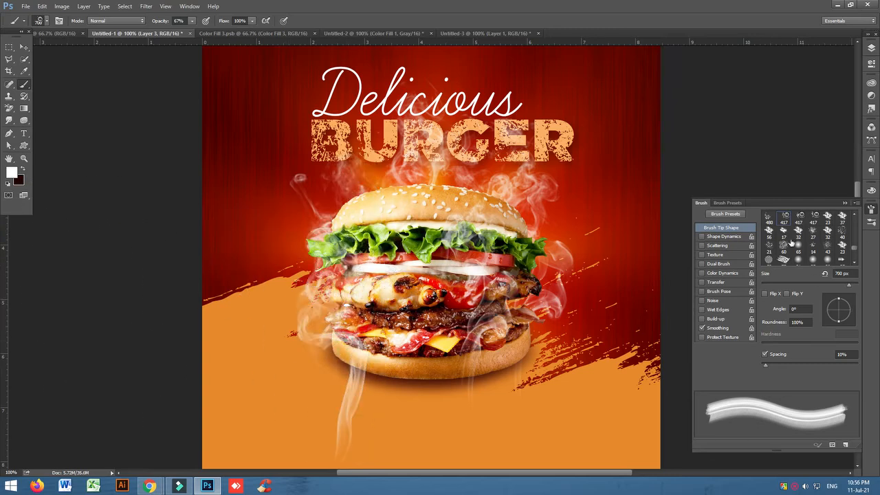
Step: Stamp smoke over the burger's centre with the 417 px middle-plume tip, and try the 480 px tip enlarged to 600 px
left_click(797, 218)
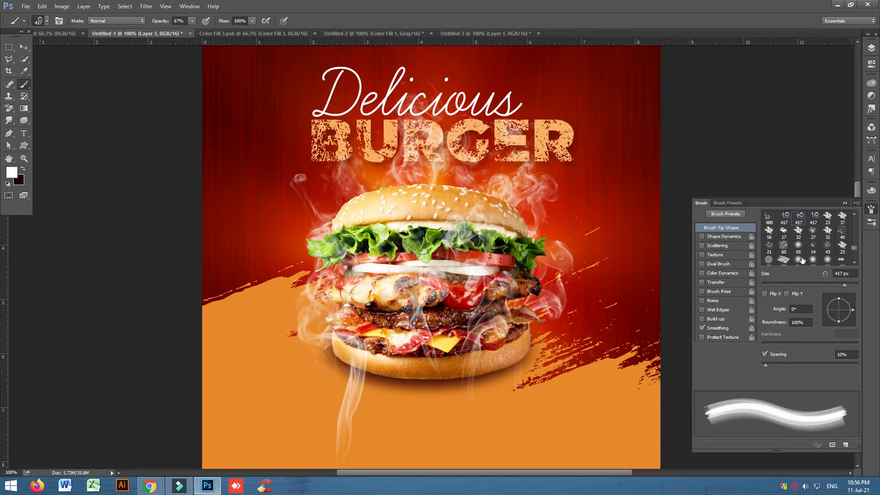
left_click(768, 219)
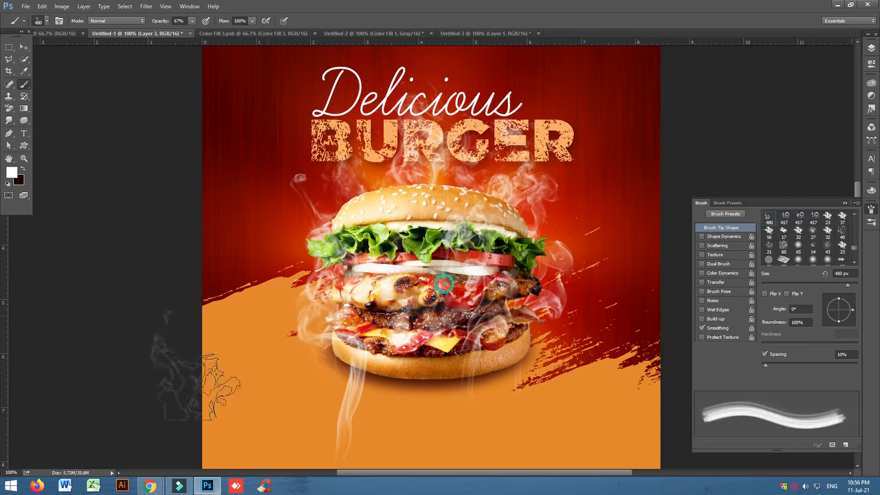
key("]")
key("]")
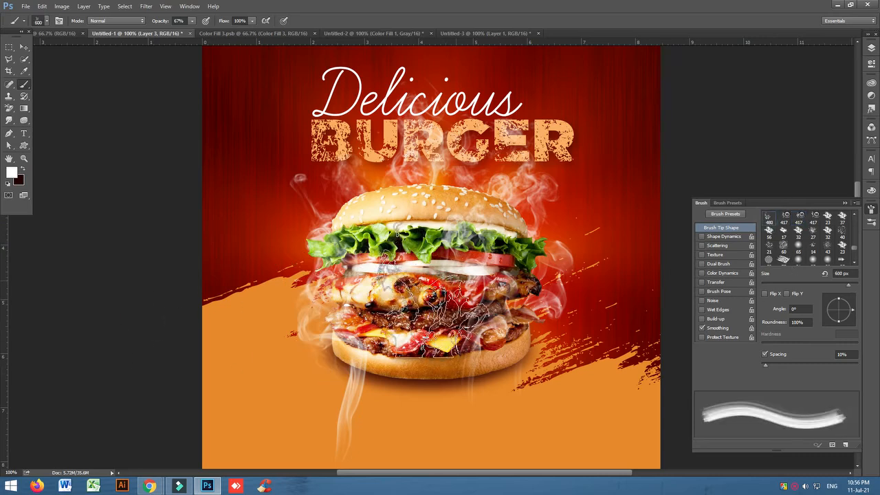
left_click(456, 275)
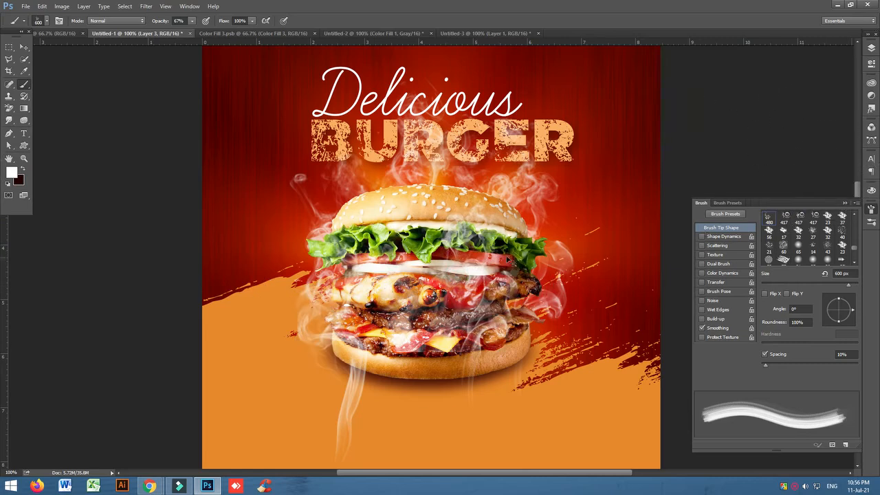
Step: Enlarge the current smoke tip to 800 px and stamp it over the burger's centre in place of the smaller stamp
key("]")
key("]")
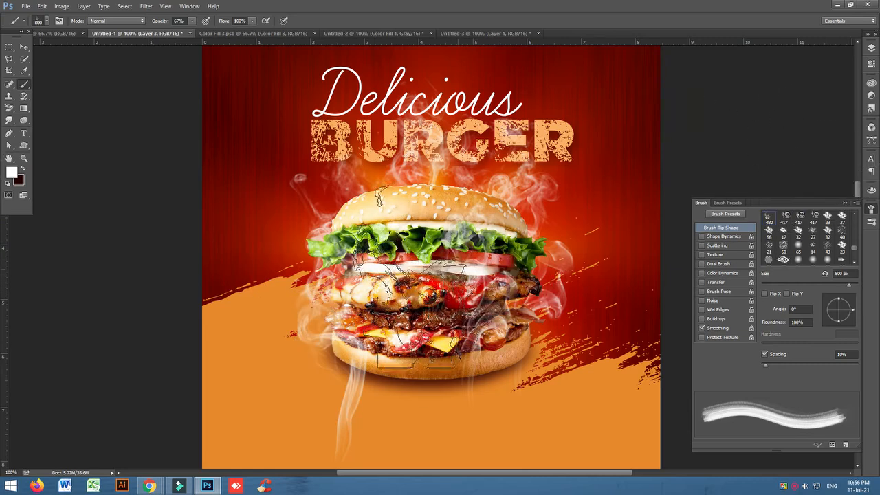
left_click(429, 270)
key("ctrl+z")
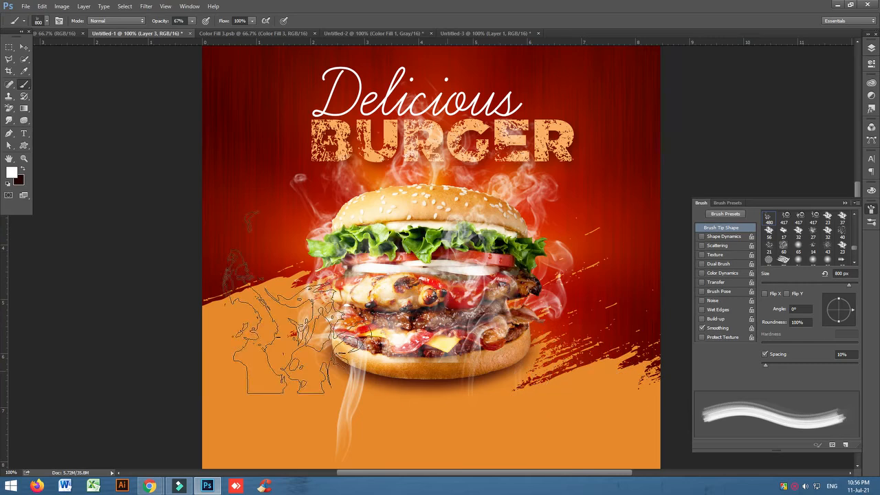
Step: Start erasing the smoke trail below the burger on Layer 3 using the Eraser with a soft round tip
left_click(24, 47)
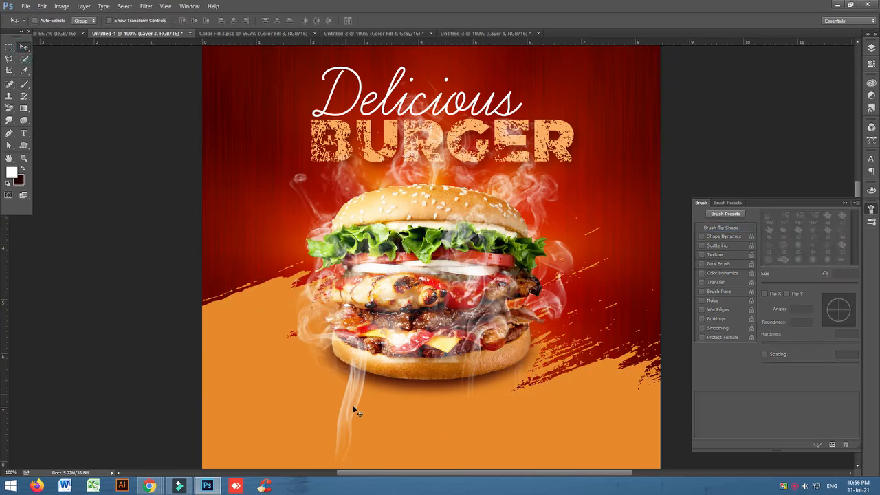
left_click(870, 65)
left_click(758, 93)
left_click(758, 93)
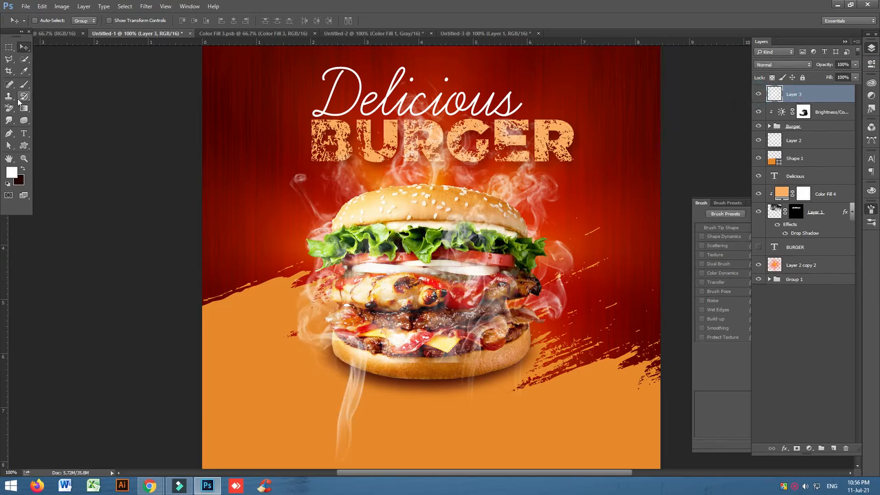
right_click(9, 110)
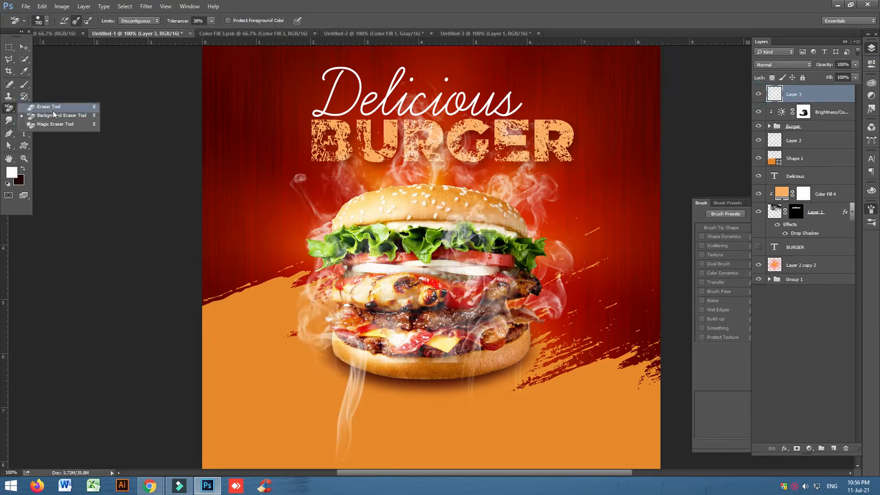
left_click(41, 107)
left_click(48, 21)
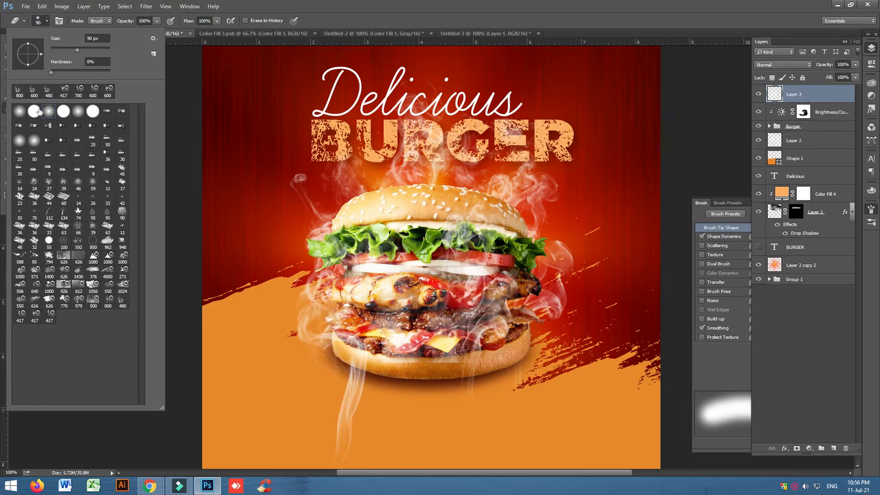
left_click(17, 112)
left_click(336, 412)
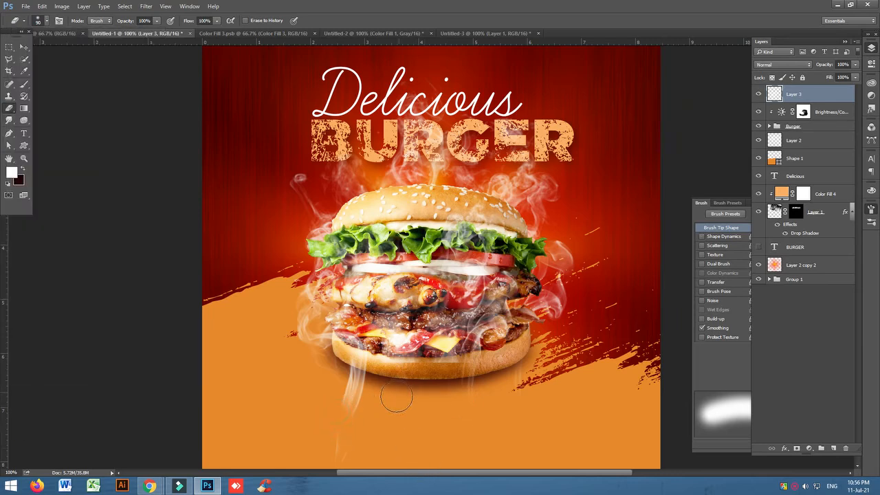
Step: Enlarge the eraser to 200 px and erase the remaining smoke on the orange area beneath the burger
key("bracketright")
key("bracketright")
key("bracketright")
mouse_move(352, 392)
left_mouse_down()
mouse_move(360, 411)
mouse_move(305, 436)
mouse_move(369, 448)
mouse_move(499, 444)
mouse_move(469, 399)
mouse_move(553, 373)
mouse_move(534, 408)
mouse_move(316, 416)
mouse_move(337, 386)
mouse_move(462, 423)
mouse_move(538, 387)
left_mouse_up()
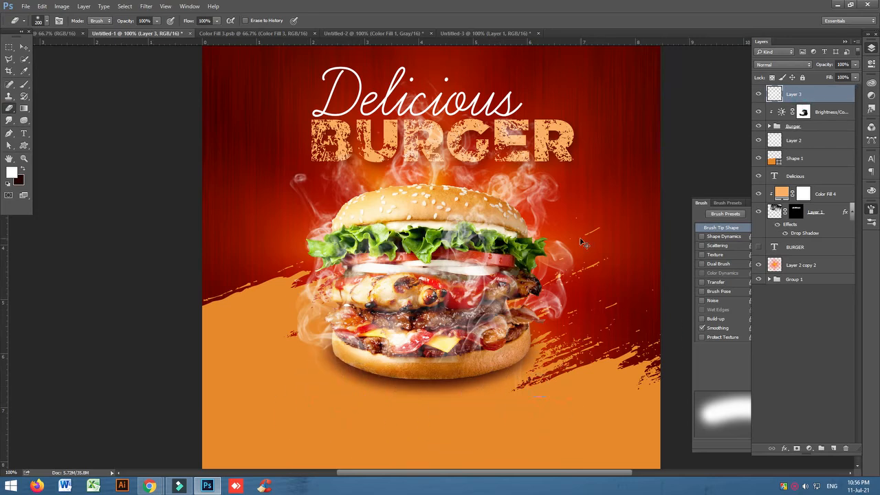
Step: Apply Levels to the smoke on Layer 3 with the white input level lowered close to the black end
key("ctrl+l")
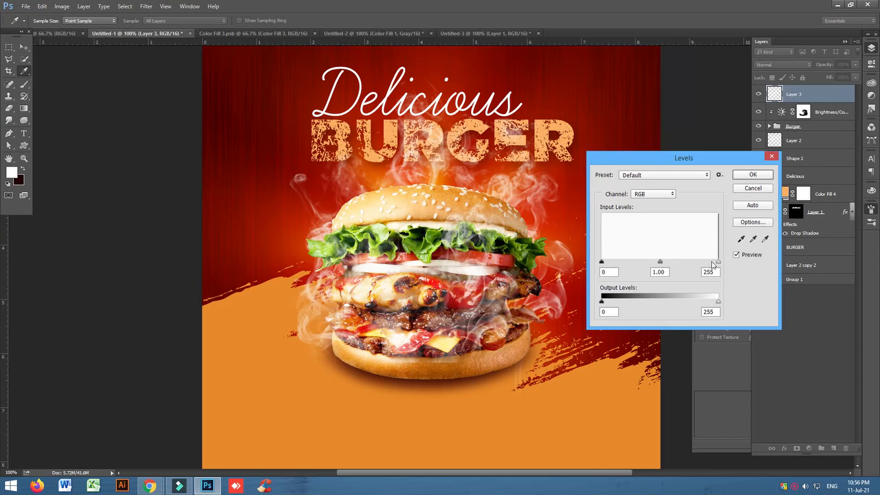
left_click_drag(714, 264, 616, 265)
left_click(751, 176)
key("e")
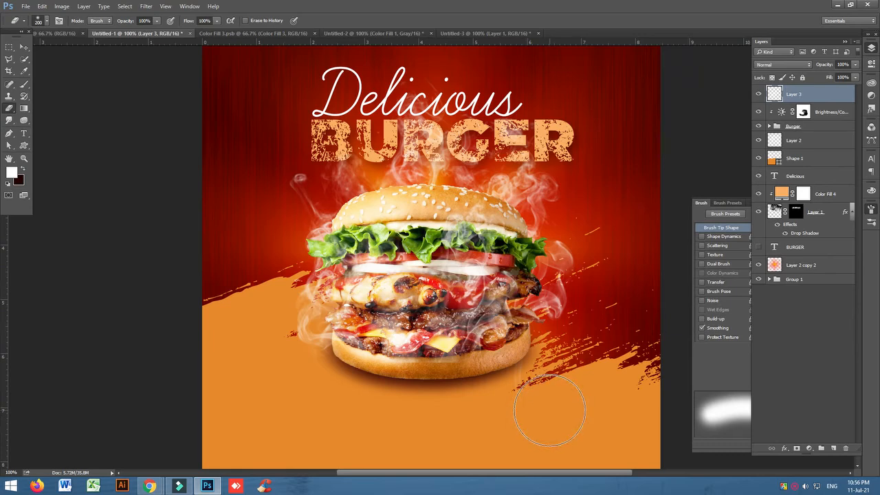
Step: Check what the Delicious, Burger, Brightness/Contrast, Layer 1 and Color Fill 4 layers contribute by toggling their visibility
left_click(24, 47)
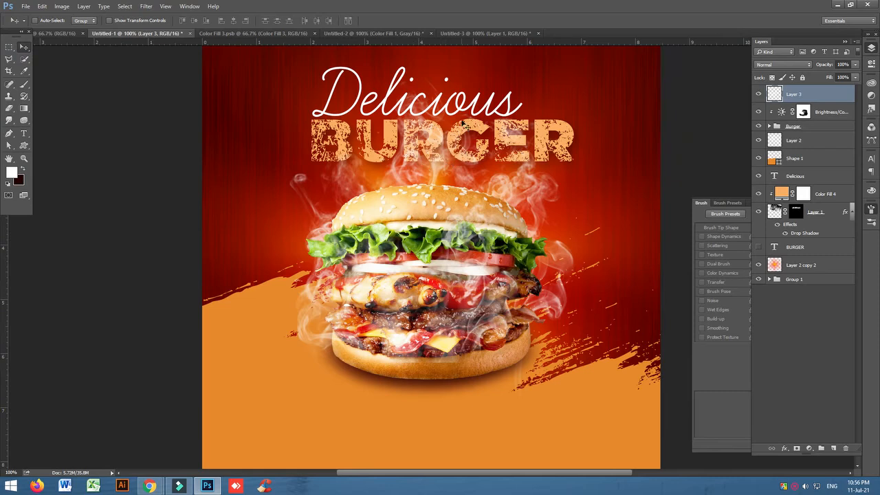
left_click(810, 178)
left_click(758, 176)
left_click(758, 176)
left_click(758, 127)
left_click(758, 126)
left_click(758, 111)
left_click(757, 111)
left_click(758, 212)
left_click(758, 211)
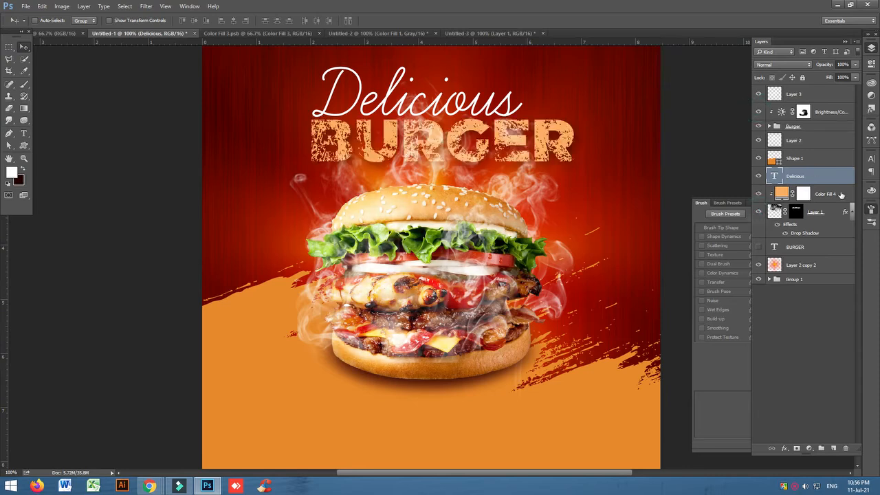
left_click(835, 193)
left_click(758, 193)
left_click(758, 193)
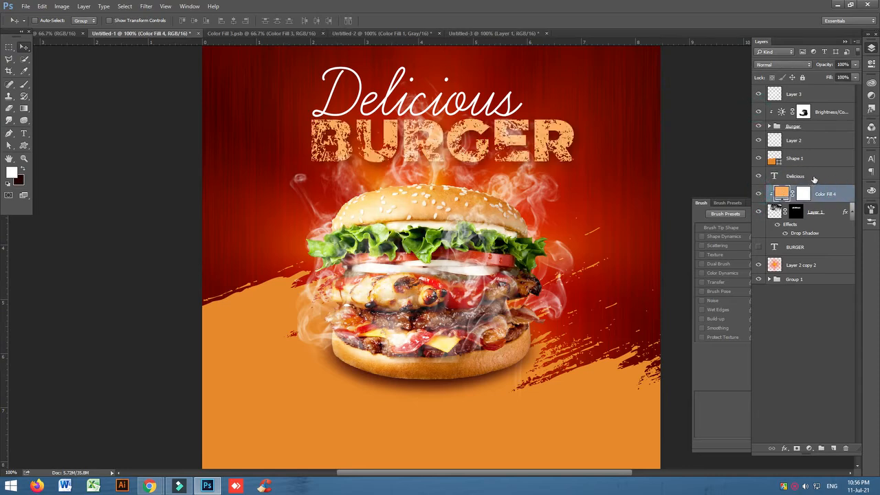
Step: Group the Delicious, Color Fill 4 and Layer 1 layers and name the group Text
left_click(818, 176)
left_click(821, 228, "shift")
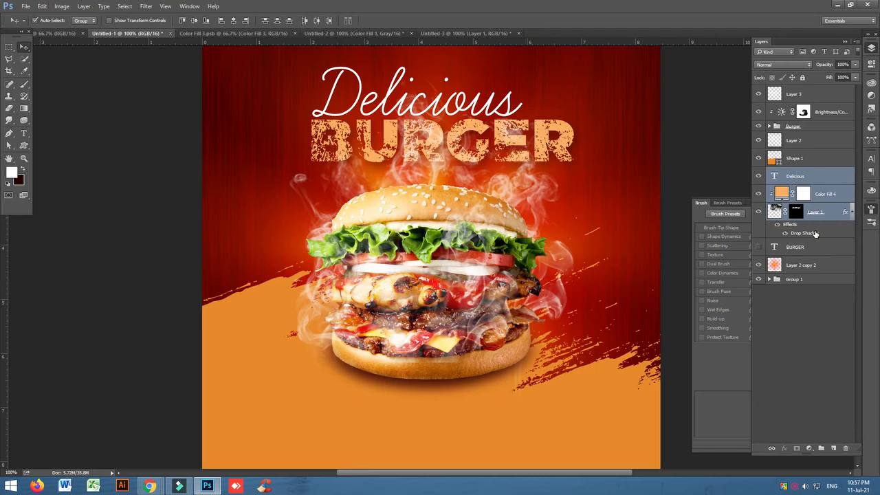
key("ctrl+g")
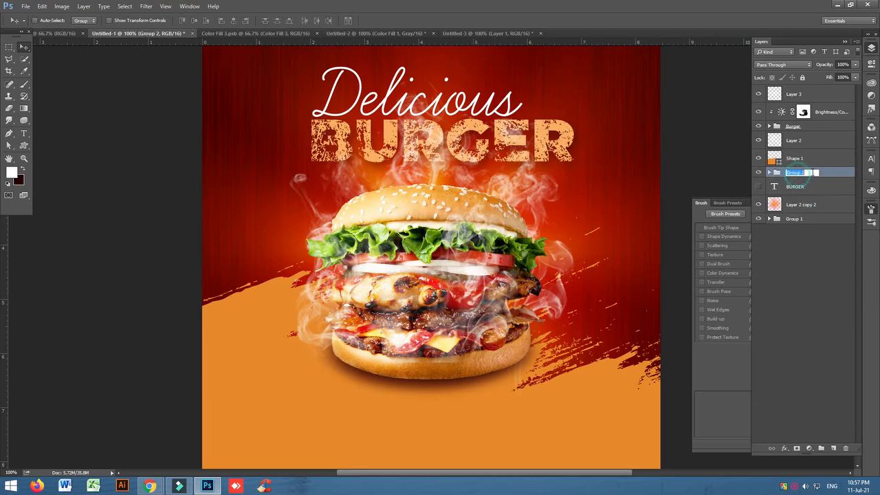
type("Text")
key("Return")
Step: Bring the Text group to the top of the layer stack, leaving the hidden BURGER layer in its original place
left_click_drag(836, 184, 837, 92)
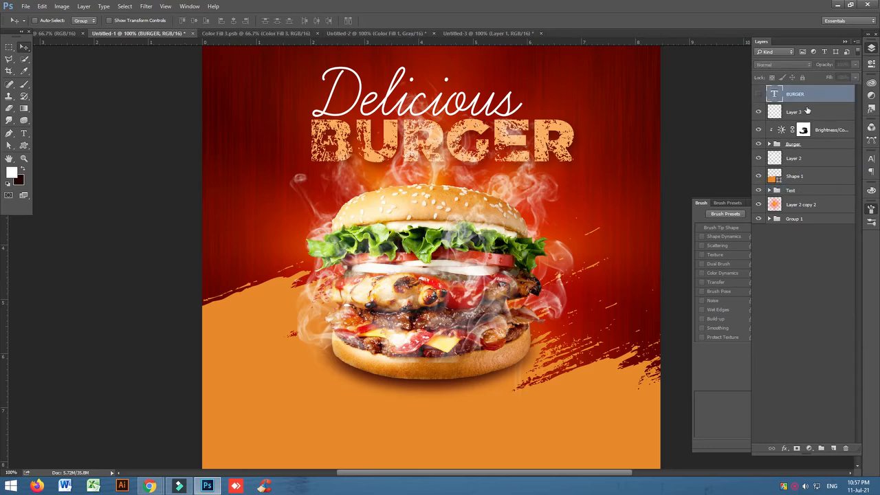
key("ctrl+z")
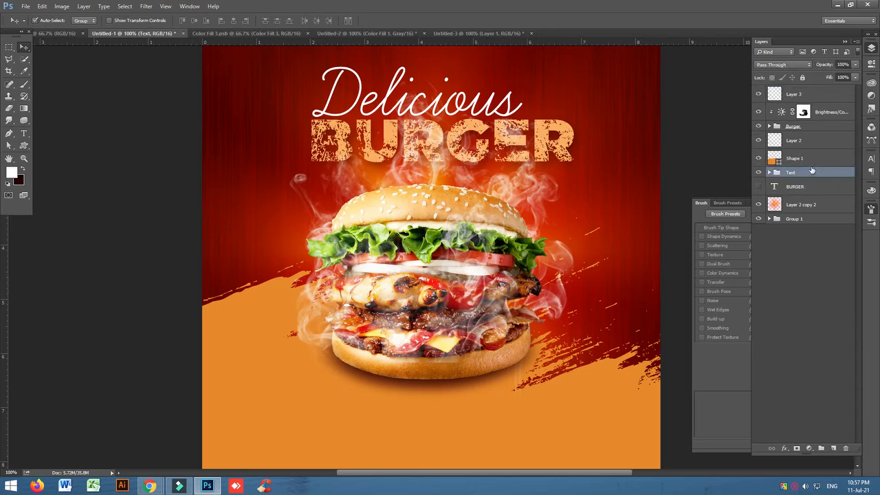
key("ctrl+shift+bracketright")
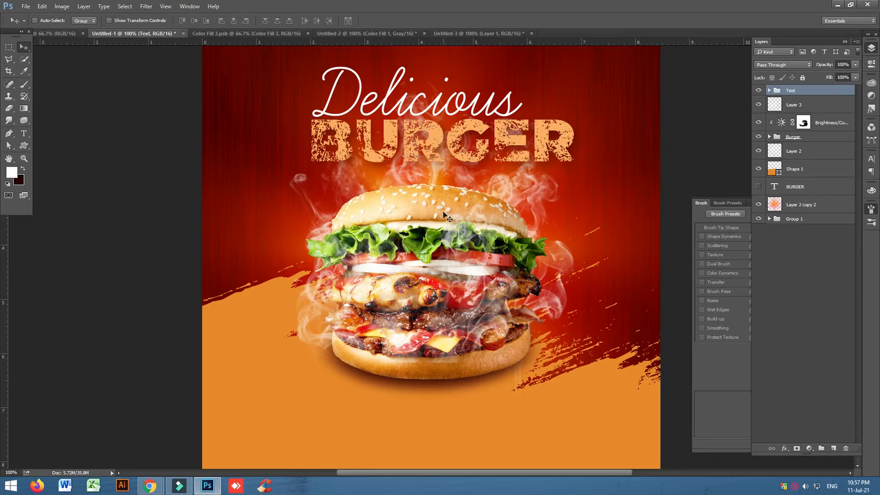
Step: Scale the Text group to about 82.5% and nudge it slightly up and left
key("ctrl+minus")
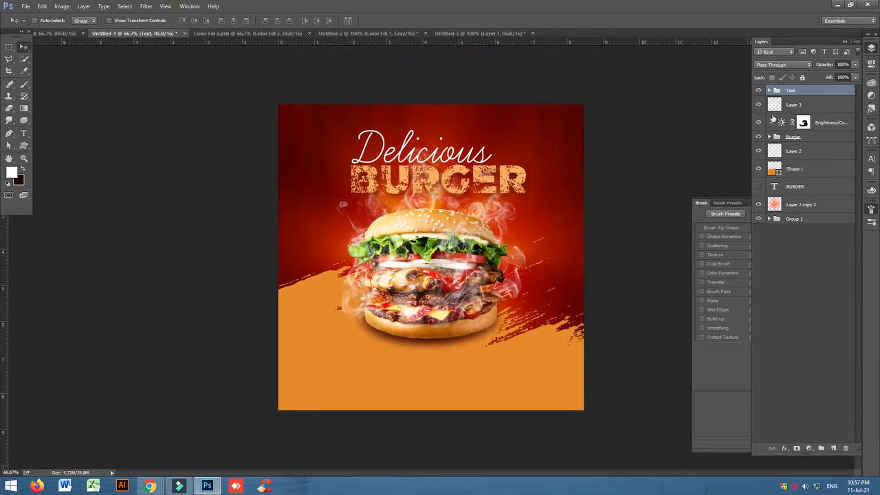
key("ctrl+t")
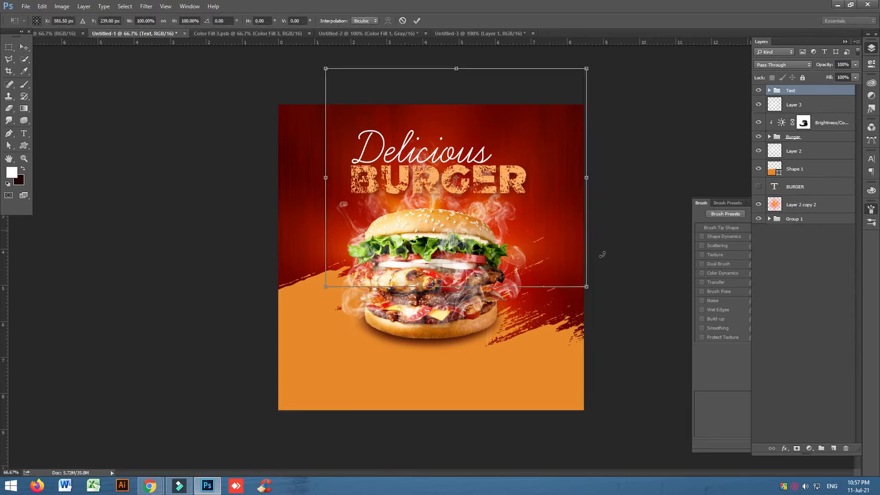
left_click_drag(585, 285, 564, 266)
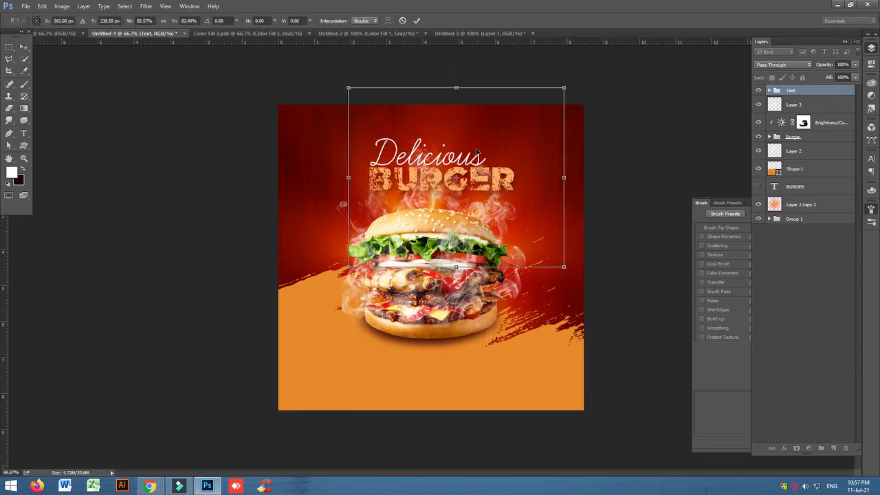
mouse_move(493, 180)
left_mouse_down()
mouse_move(492, 161)
mouse_move(491, 178)
left_mouse_up()
key("Return")
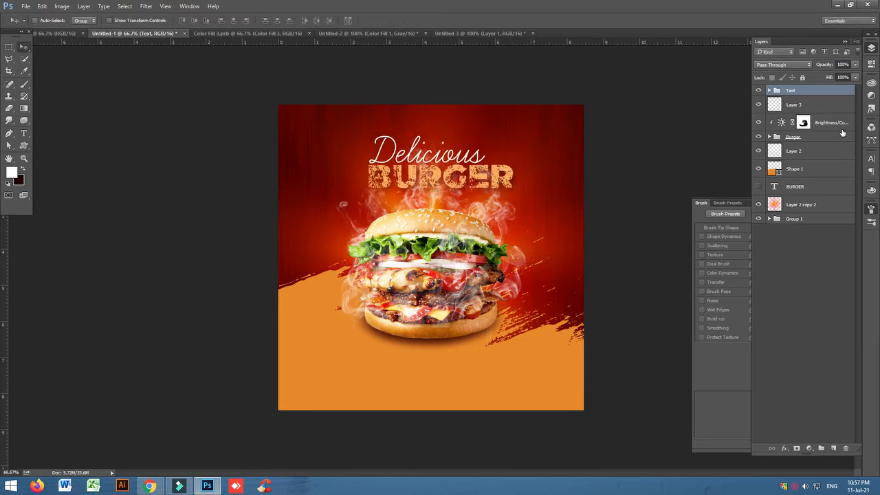
Step: Try to move the Burger group, its Brightness/Contrast adjustment and the Layer 3 smoke lower on the poster
left_click(825, 137)
left_click(821, 123, "shift")
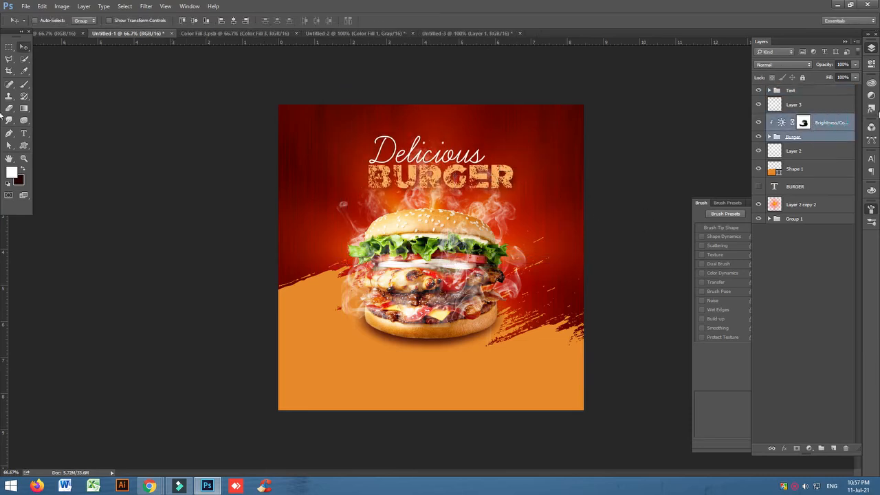
left_click(815, 104, "shift")
left_click_drag(440, 260, 436, 286)
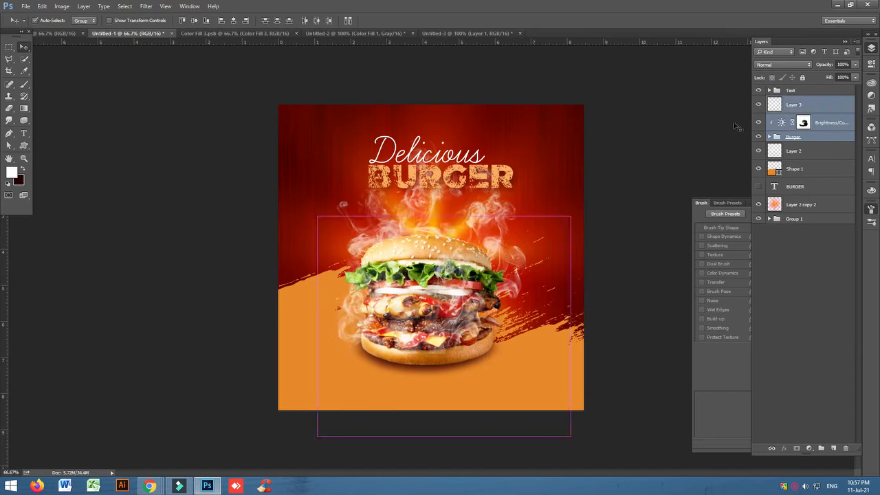
key("ctrl+z")
Step: Group Layer 2, the Burger group, the Brightness/Contrast adjustment and Layer 3 into a single group
left_click(759, 104)
left_click(759, 105)
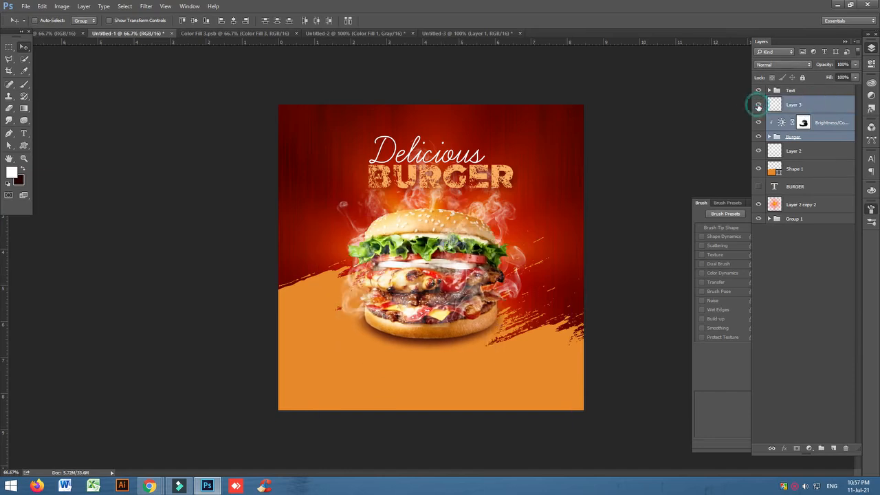
left_click(759, 150)
left_click(759, 150)
left_click(809, 150)
left_click(808, 104, "shift")
key("ctrl+g")
Step: Scale down the burger-and-smoke group slightly and position it centrally beneath the title
left_click_drag(474, 241, 482, 275)
key("ctrl+t")
left_click_drag(572, 428, 536, 385)
left_click_drag(397, 257, 409, 277)
left_click_drag(549, 161, 558, 153)
mouse_move(445, 260)
left_mouse_down()
mouse_move(456, 245)
mouse_move(443, 261)
mouse_move(455, 259)
left_mouse_up()
key("Return")
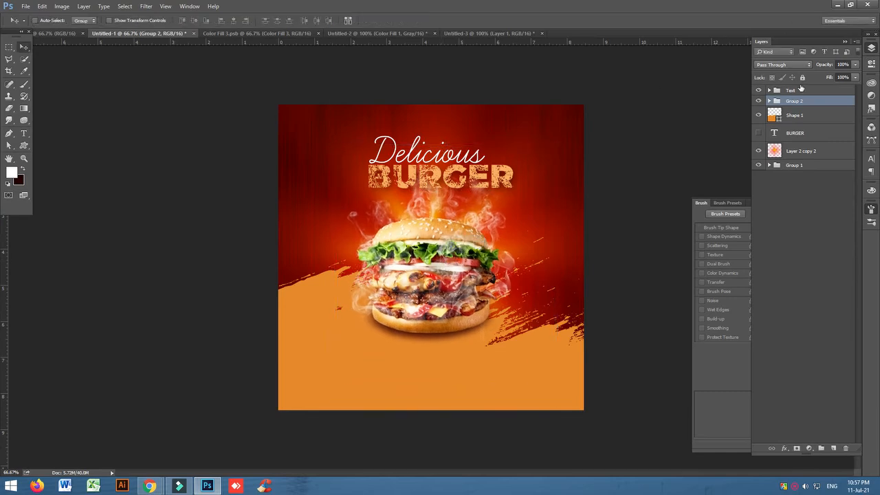
Step: Enlarge the Text group slightly and centre it above the burger
left_click(800, 89)
key("ctrl+t")
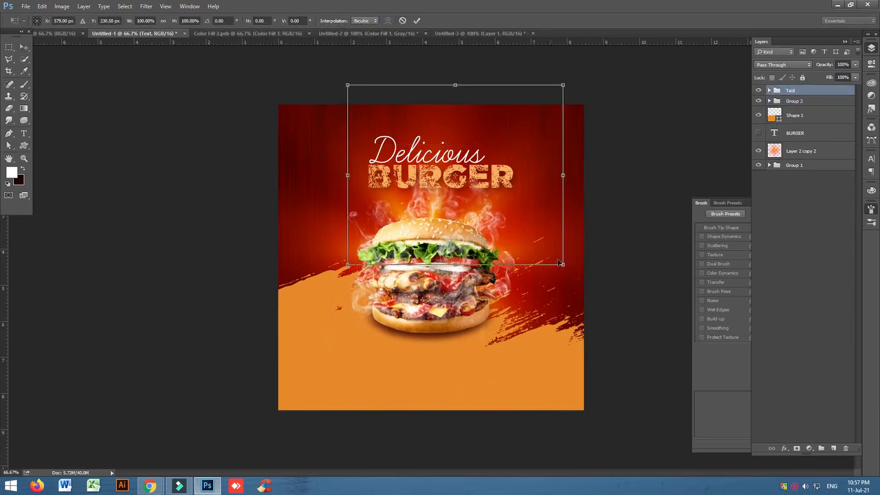
left_click_drag(563, 265, 589, 280)
left_click_drag(520, 222, 479, 174)
key("Return")
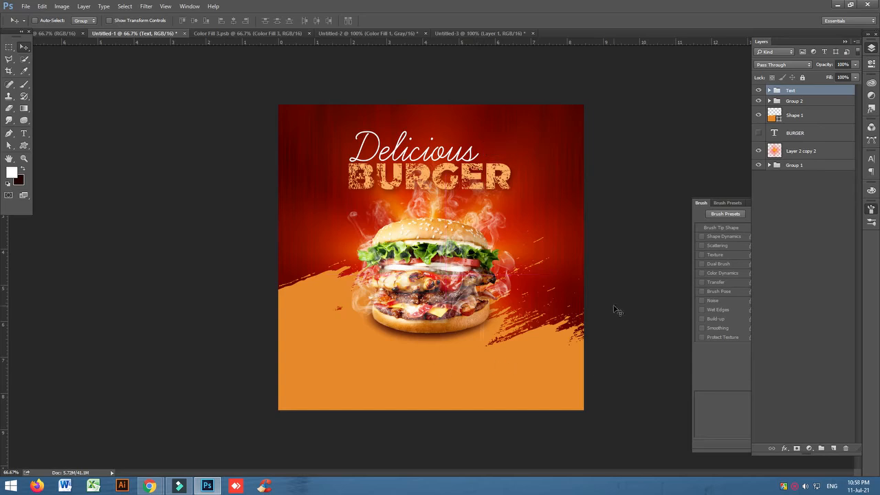
Step: Add a new layer with a wide text box on the orange area below the burger and fill it with Lorem Ipsum
left_click(833, 447)
left_click(24, 133)
left_click_drag(324, 358, 542, 392)
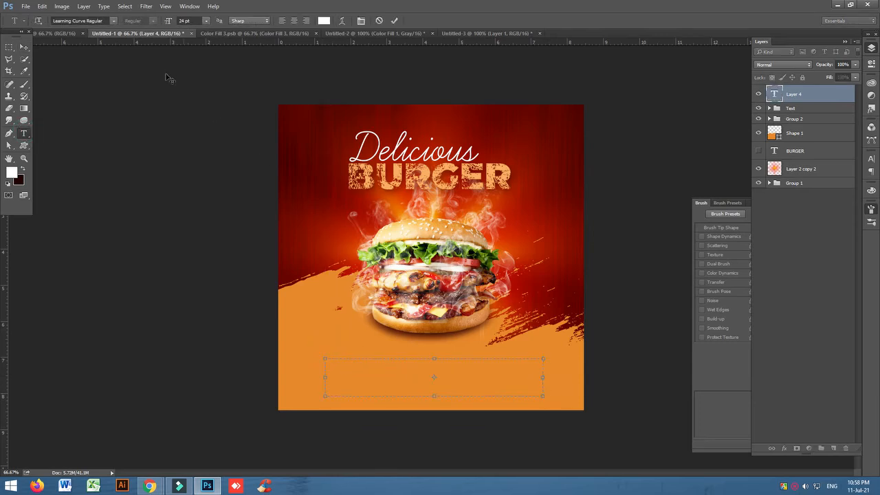
left_click(103, 6)
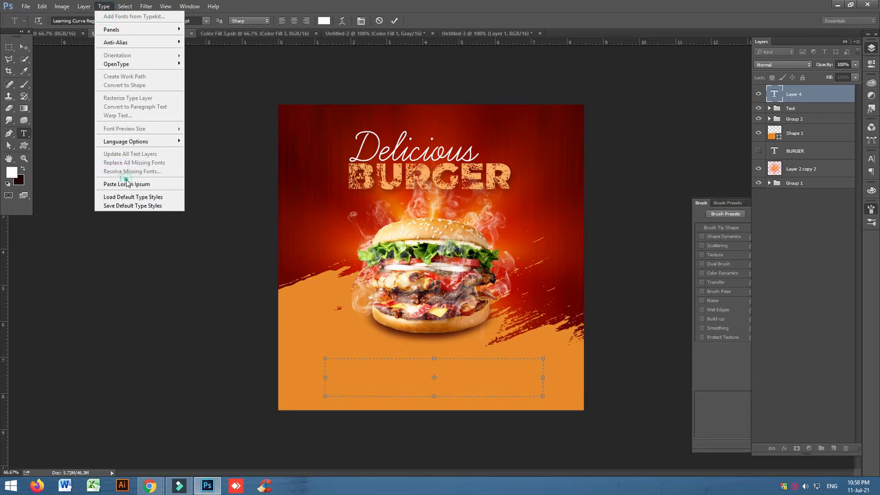
left_click(126, 183)
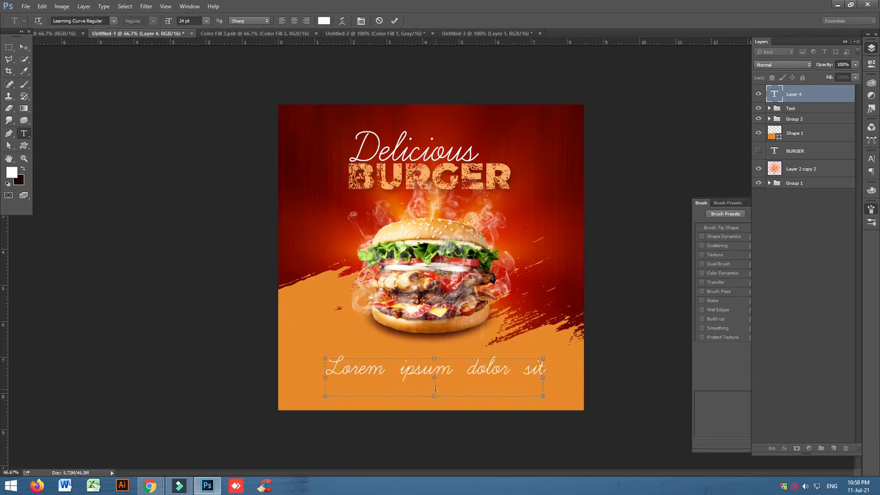
Step: Stretch the placeholder text box below the poster's edge and up over the title to about 8.2 cm tall
double_click(391, 374)
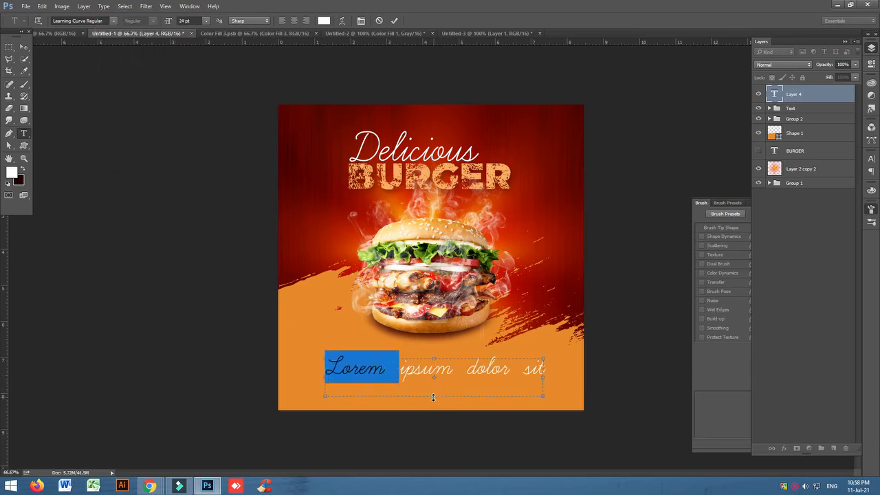
left_click_drag(434, 395, 434, 450)
left_click_drag(434, 358, 433, 147)
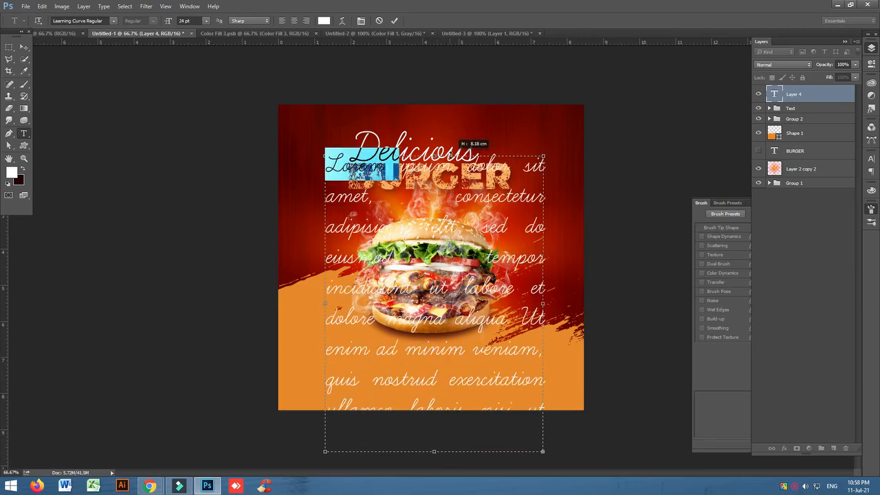
Step: Set all the placeholder text to 14 pt with Auto leading
key("ctrl+a")
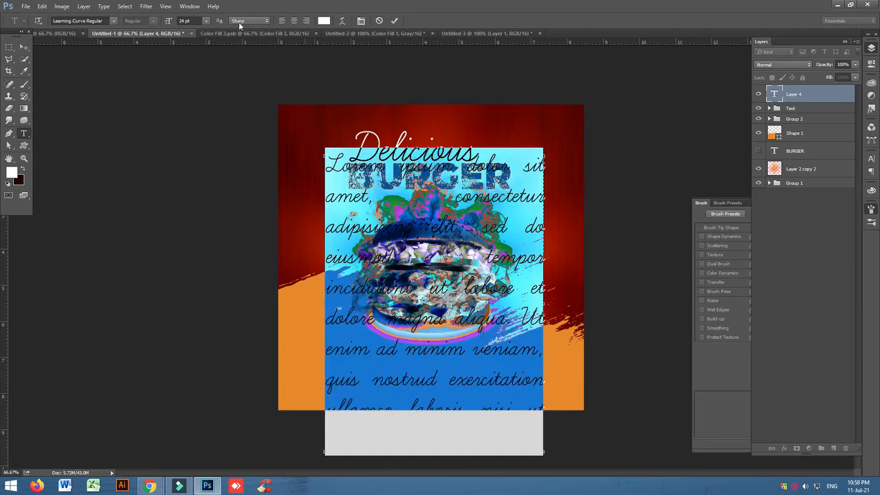
left_click(204, 23)
left_click(202, 103)
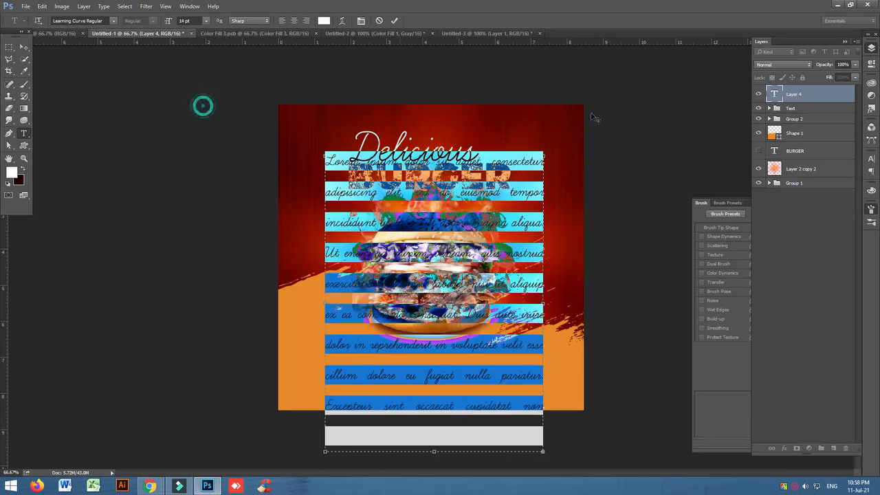
key("ctrl+t")
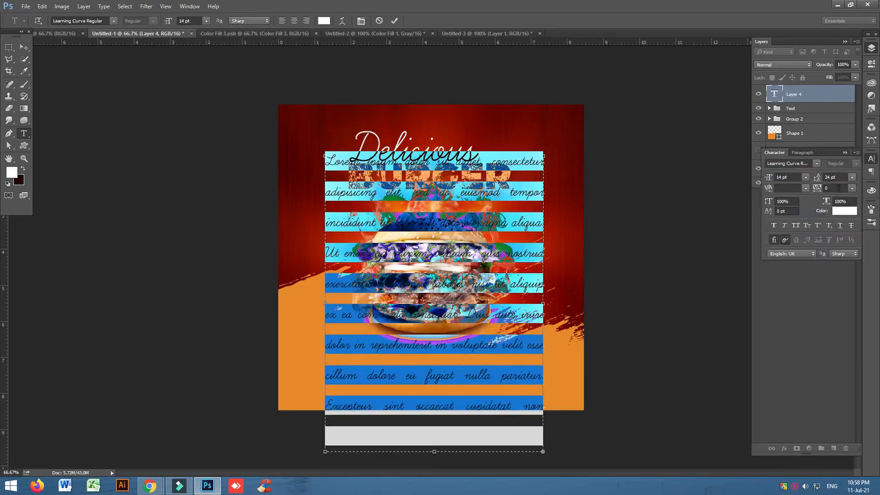
left_click(852, 177)
left_click(842, 181)
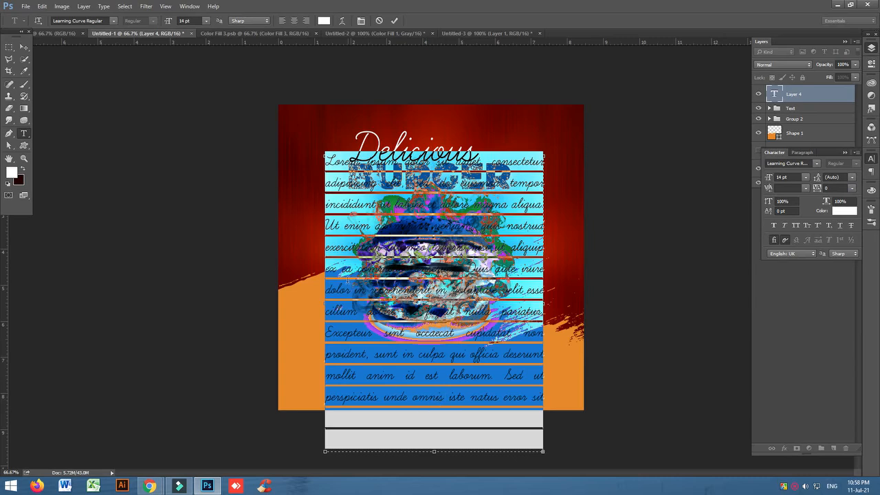
Step: Cut the placeholder text after "Duis aute irure" down to the ending "aliquam quaerat voluptatem." and shorten its box to fit seven lines
left_click(348, 283)
left_click(479, 419, "shift")
key("ctrl+v")
left_click_drag(335, 285, 543, 447)
type("quia non numquam eius modi tempora incidunt ut labore et dolore magnam aliquam quaerat voluptatem.")
left_click_drag(398, 333, 557, 272)
key("BackSpace")
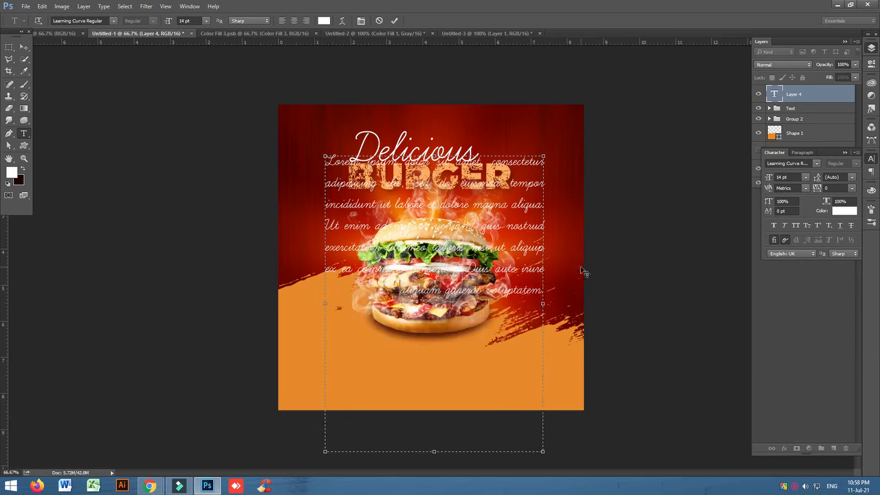
left_click_drag(434, 451, 440, 305)
Step: Change the font of all the placeholder text to Montserrat Light
key("ctrl+a")
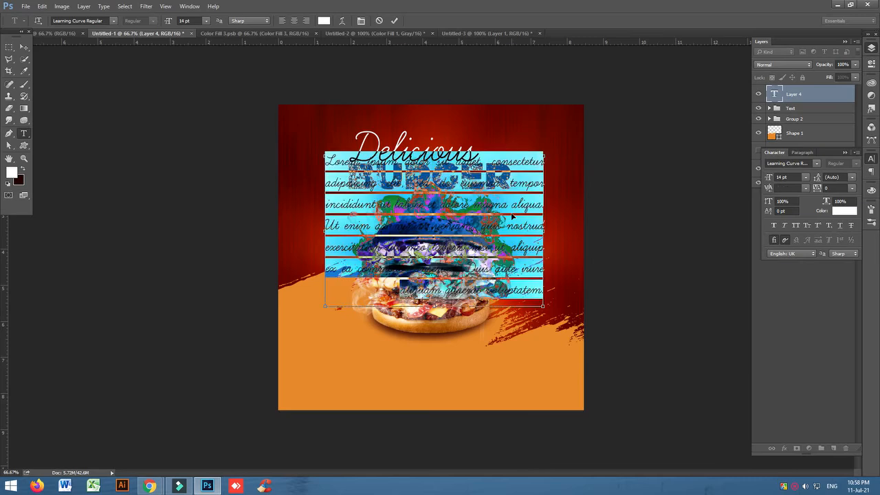
left_click(103, 21)
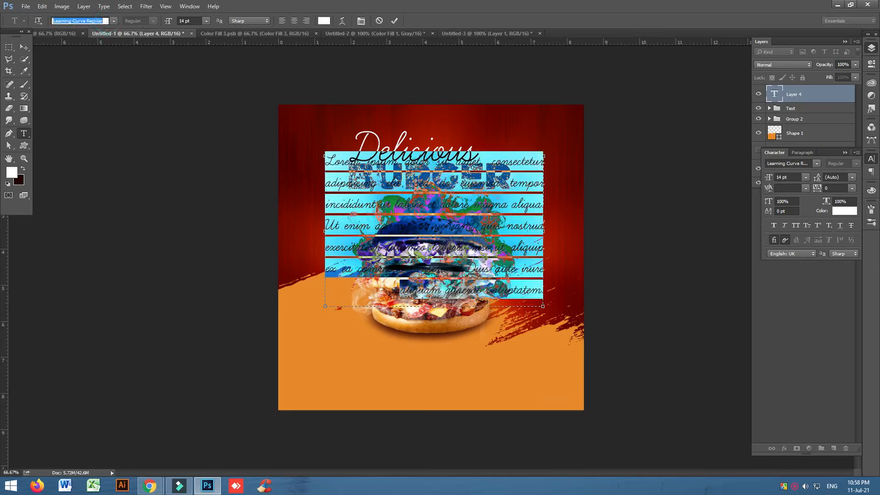
type("mont")
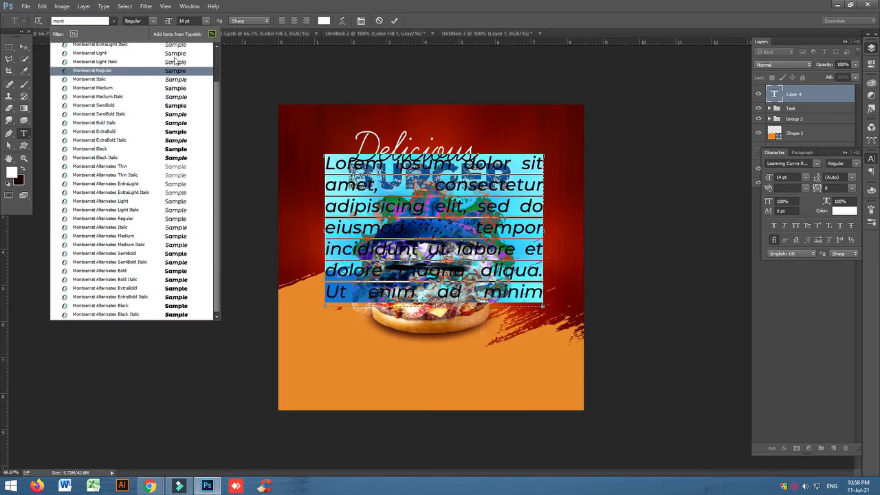
left_click(176, 55)
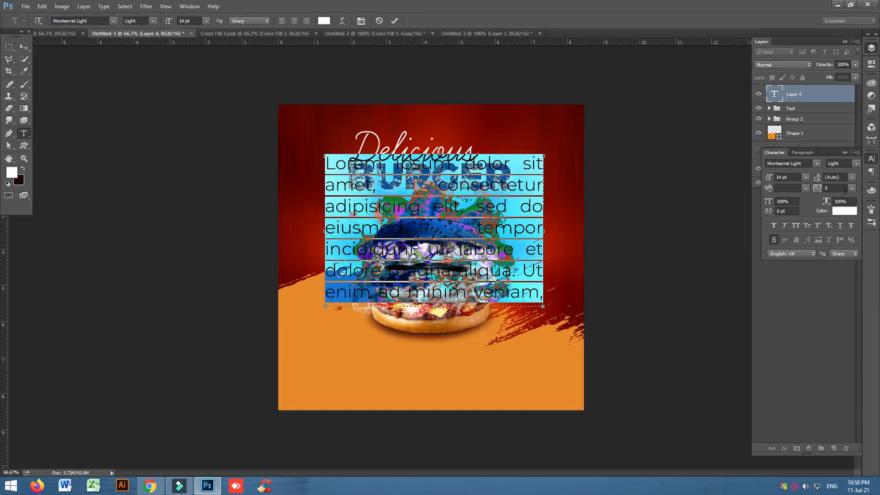
Step: Reduce the size of all the placeholder text to 7 pt
left_click(187, 20)
type("11")
key("Return")
key("Down")
key("Down")
key("Down")
key("Down")
key("Down")
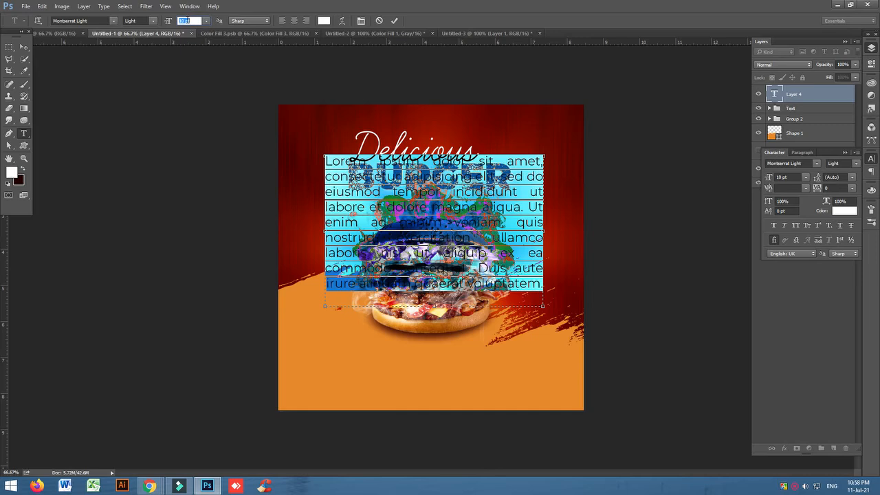
key("Up")
key("Down")
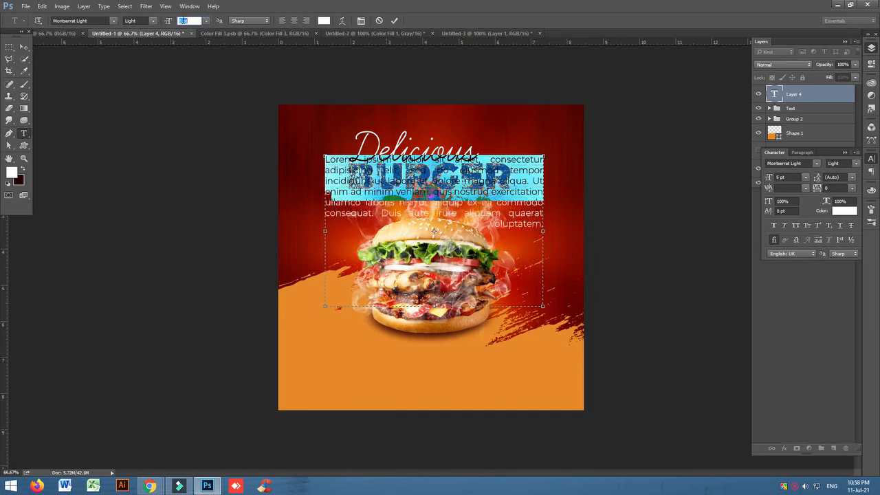
key("Up")
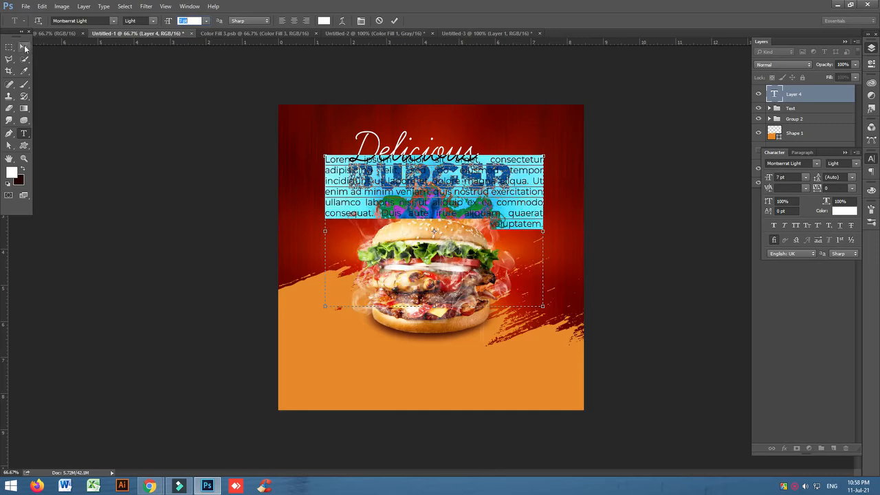
Step: Move the placeholder paragraph down onto the orange area just below the burger
left_click(23, 46)
left_click_drag(528, 160, 522, 197)
left_click_drag(523, 238, 529, 395)
Step: Delete the placeholder text after "enim ad minim veniam" and end the sentence with a period
left_click(24, 133)
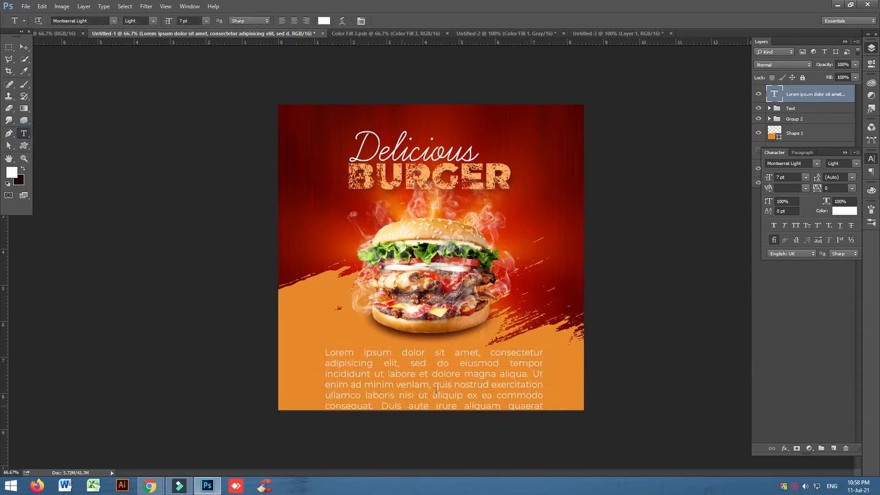
left_click_drag(429, 384, 540, 419)
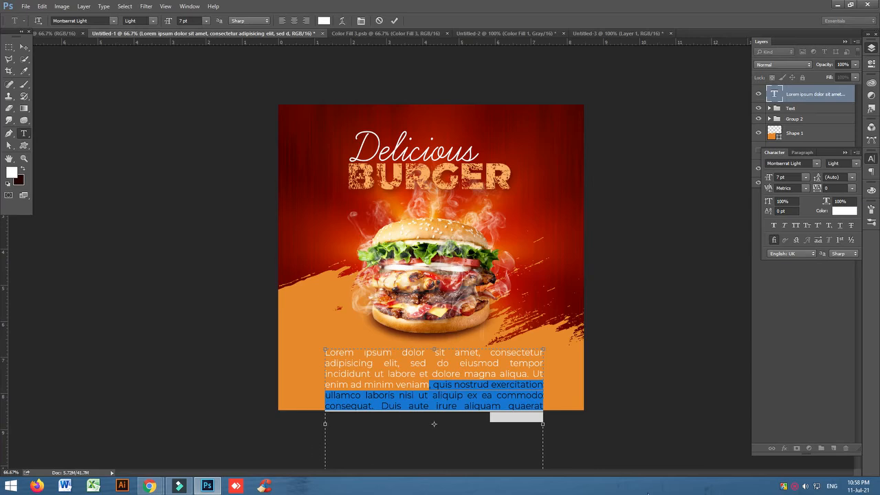
key("BackSpace")
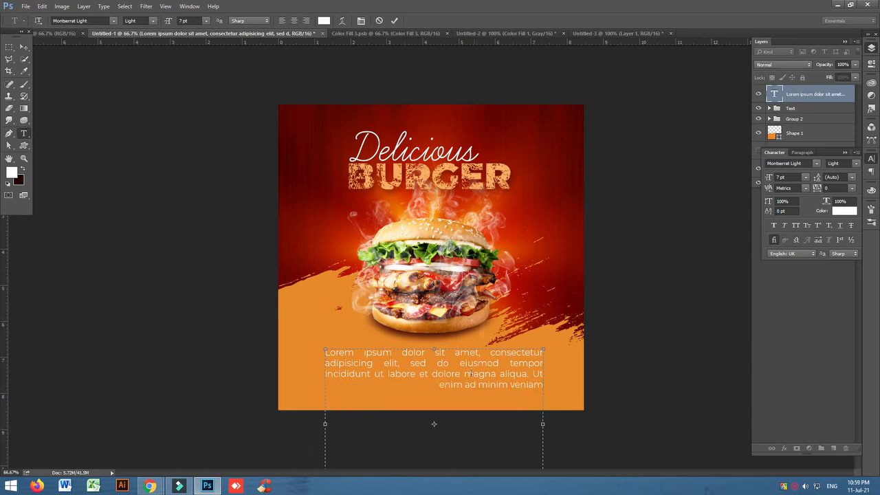
type(".")
Step: Justify the whole placeholder paragraph with its last line aligned left
double_click(496, 385)
double_click(496, 385)
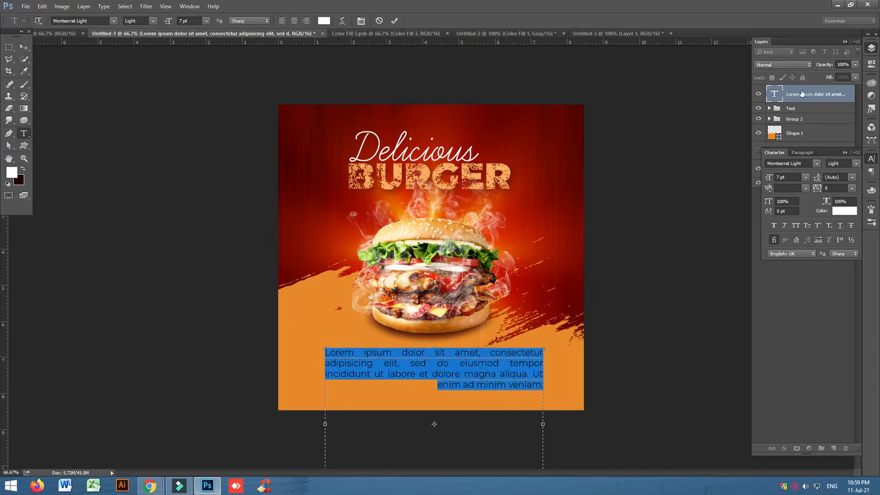
left_click(361, 22)
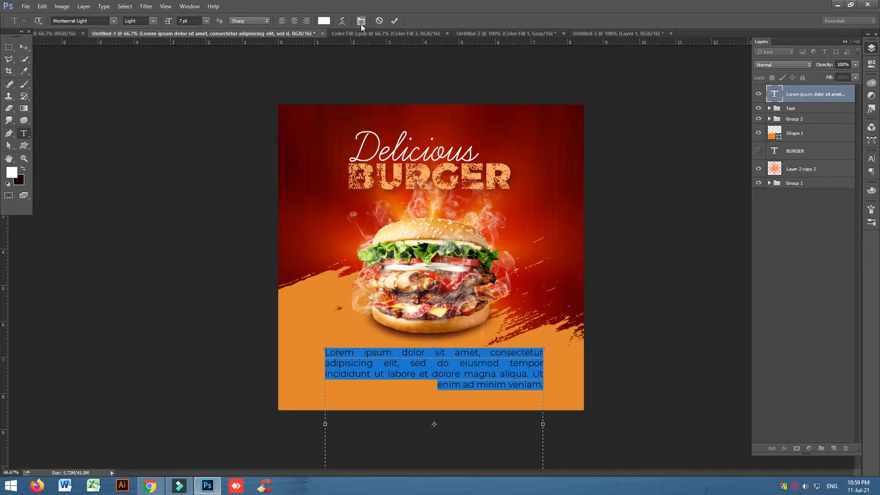
left_click(360, 22)
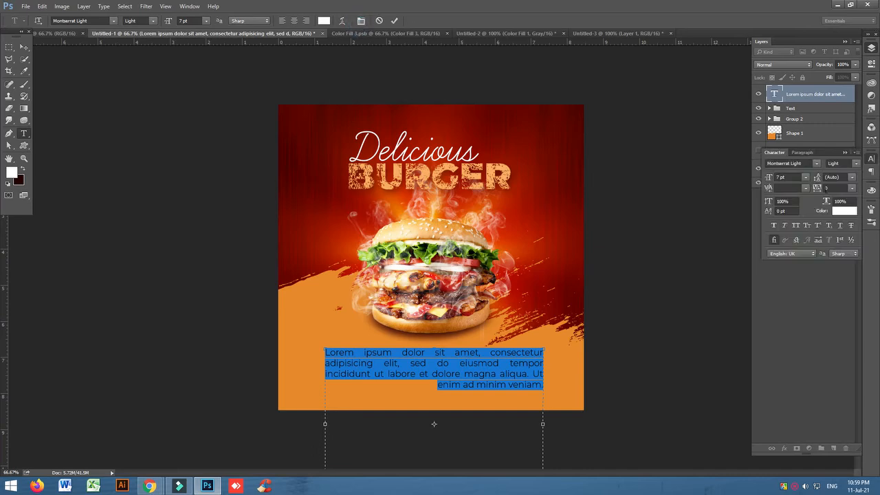
left_click(801, 152)
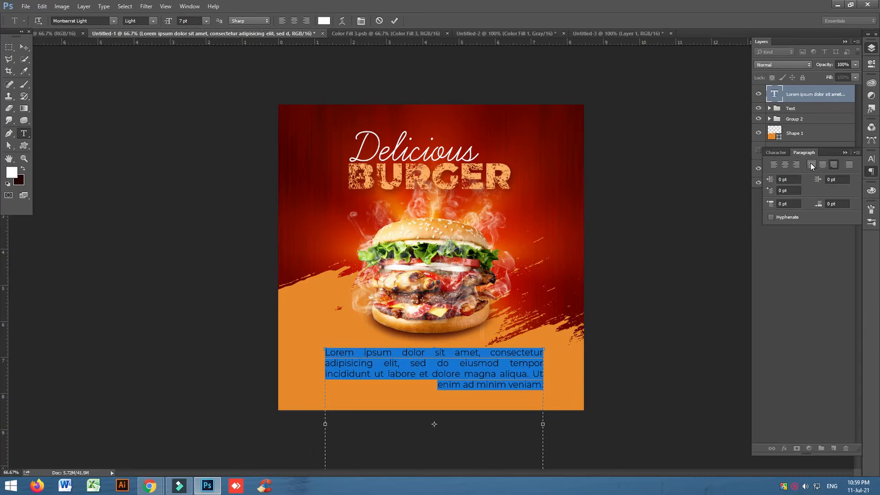
left_click(811, 166)
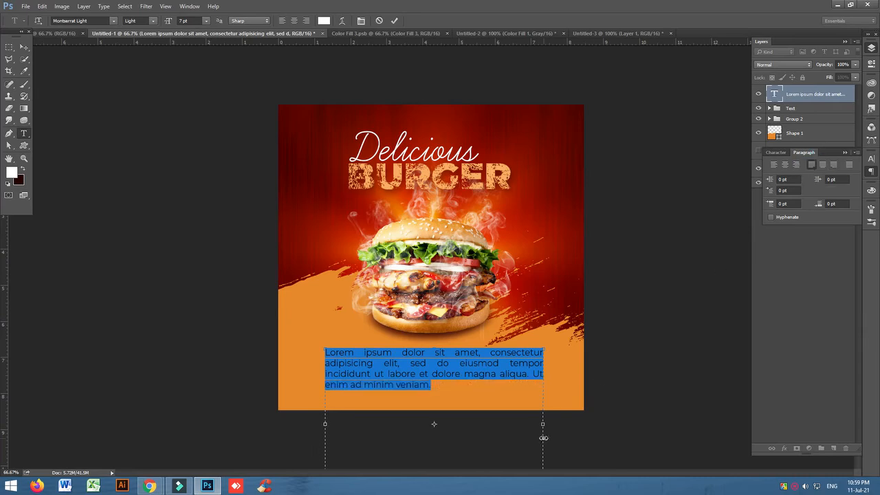
Step: Widen the placeholder text box slightly on both sides and shorten it to just below its third line, inside the poster
left_click_drag(543, 426, 552, 424)
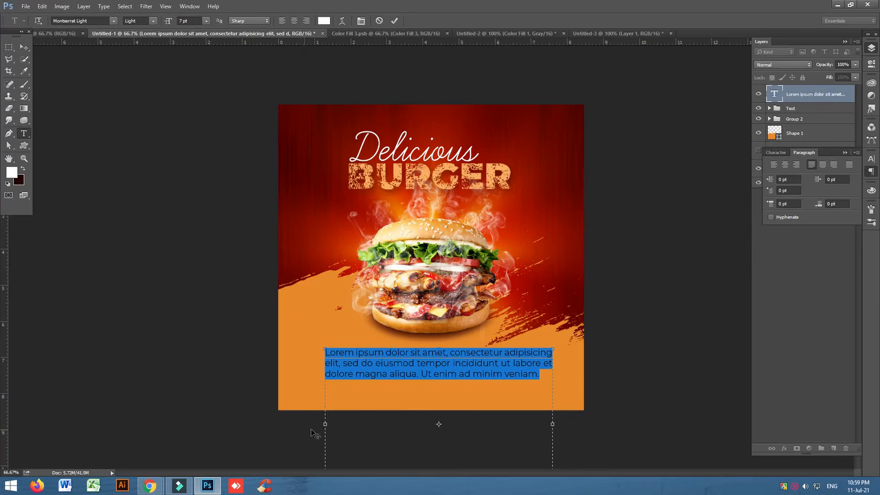
left_click_drag(324, 423, 315, 424)
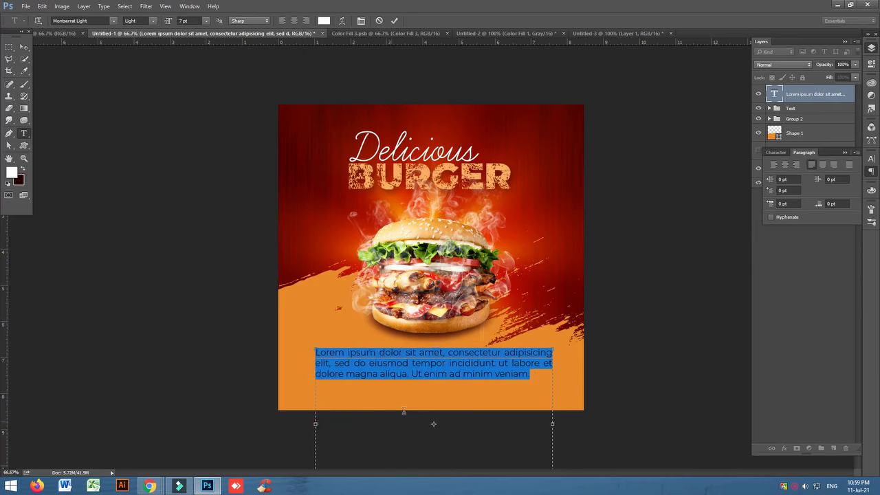
key("ctrl+minus")
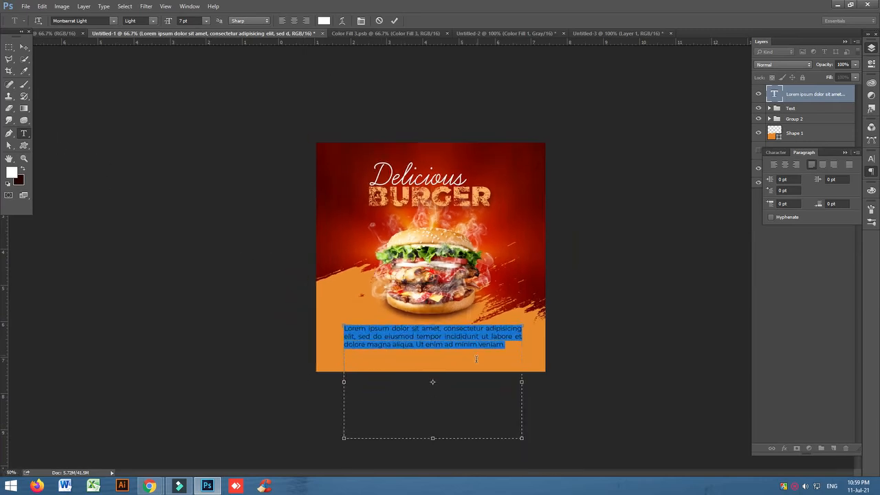
left_click_drag(432, 439, 450, 354)
left_click(23, 47)
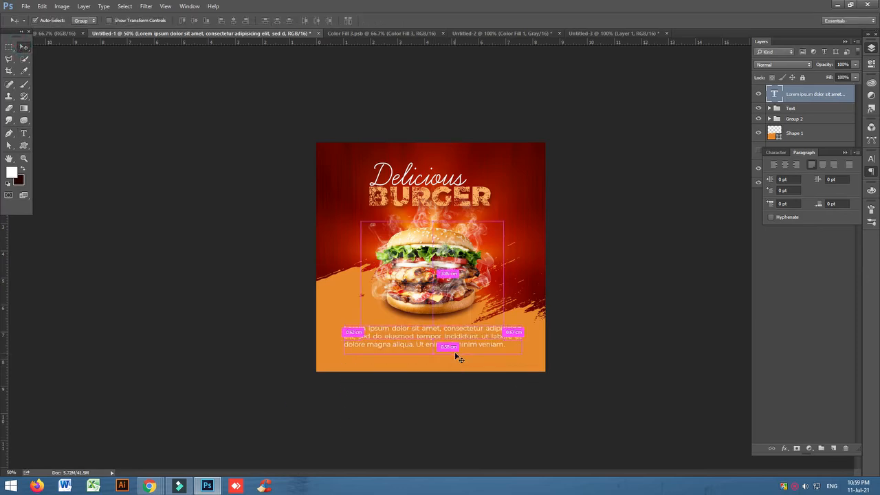
key("ctrl+t")
left_click_drag(433, 354, 438, 383)
key("ctrl+z")
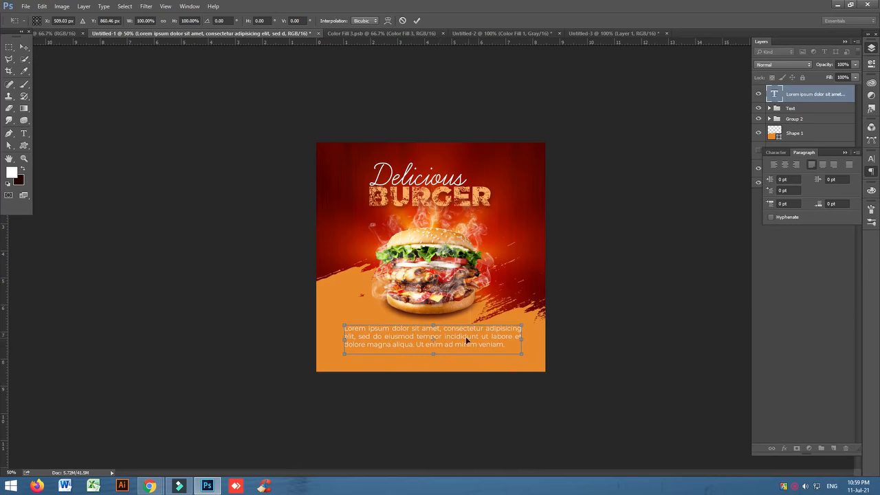
left_click(23, 134)
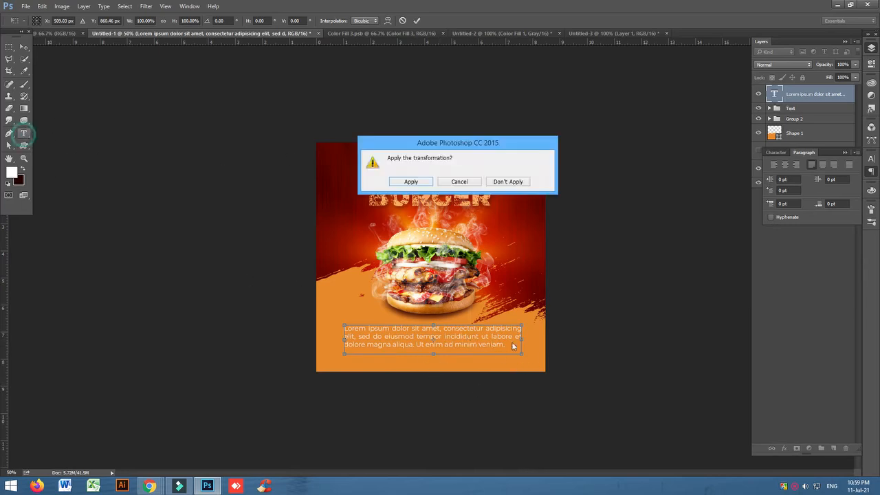
left_click(412, 182)
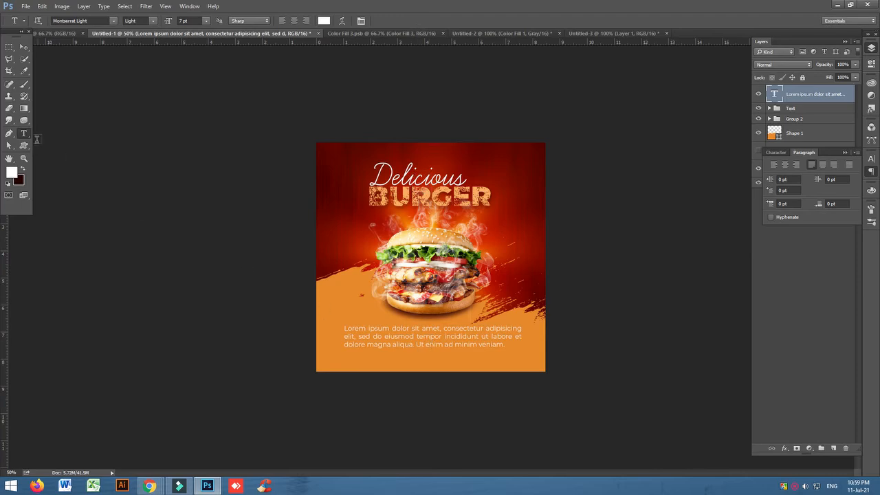
Step: Trim the lower edge of the placeholder text box slightly and move the paragraph a little further down the orange area
left_click(398, 337)
left_click_drag(430, 354, 434, 351)
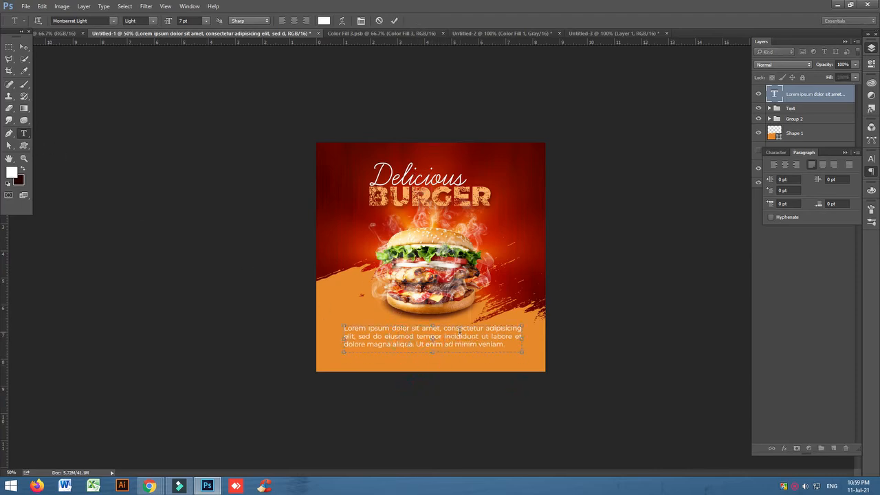
left_click(22, 49)
left_click_drag(481, 336, 481, 342)
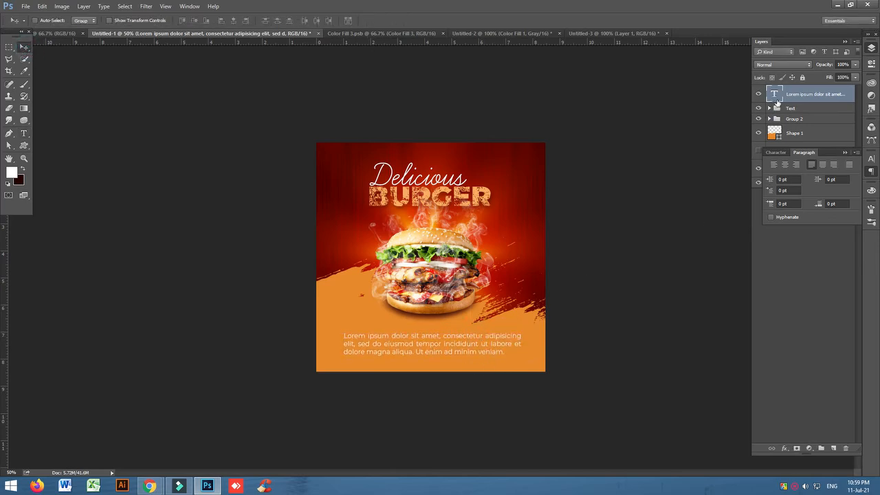
Step: Set the colour of the placeholder paragraph to black
left_click(24, 133)
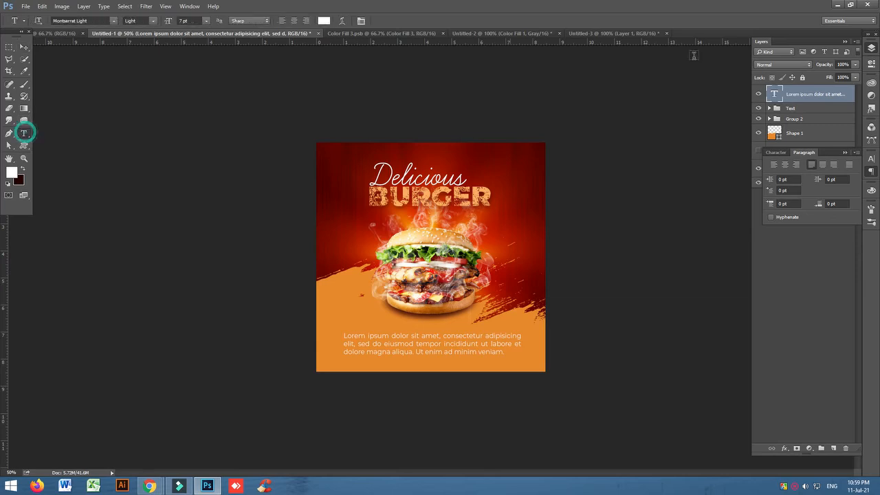
left_click(323, 21)
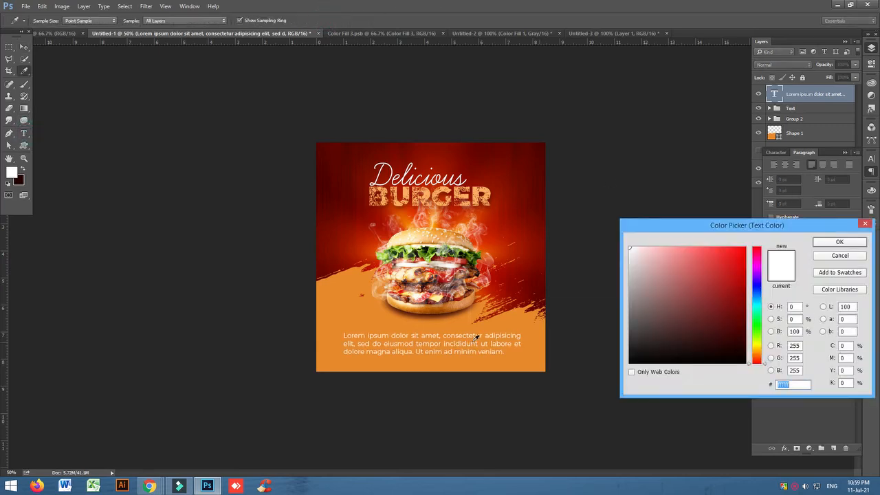
left_click(527, 252)
left_click_drag(447, 288, 425, 284)
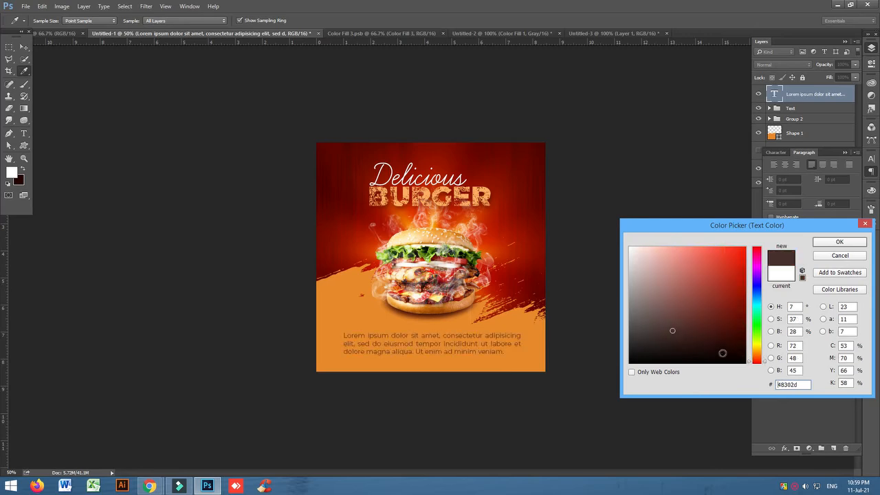
left_click_drag(723, 354, 747, 363)
left_click(839, 241)
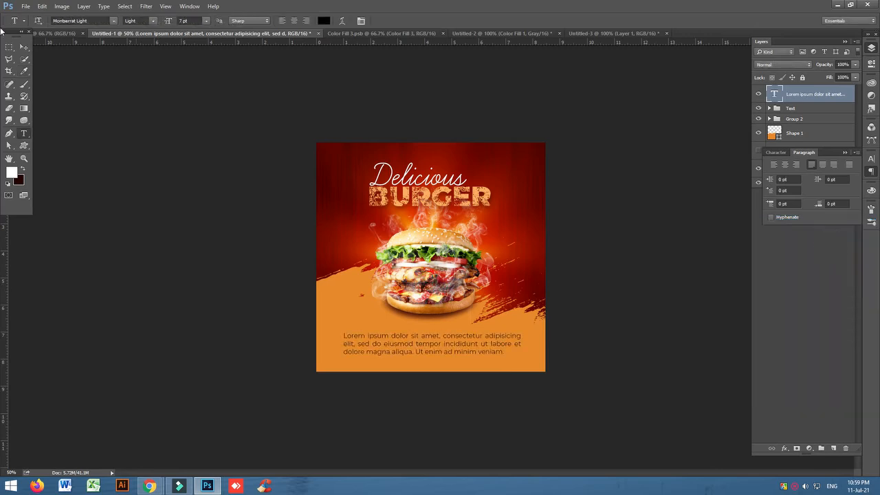
left_click(22, 46)
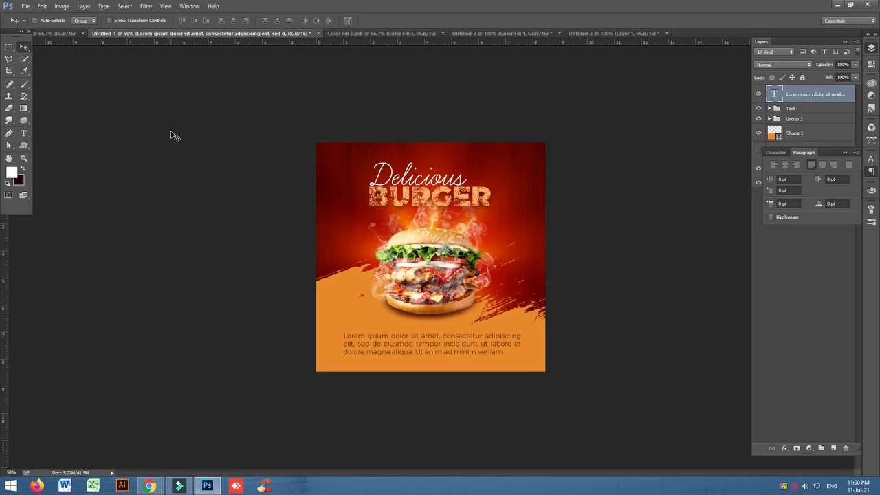
left_click(791, 486)
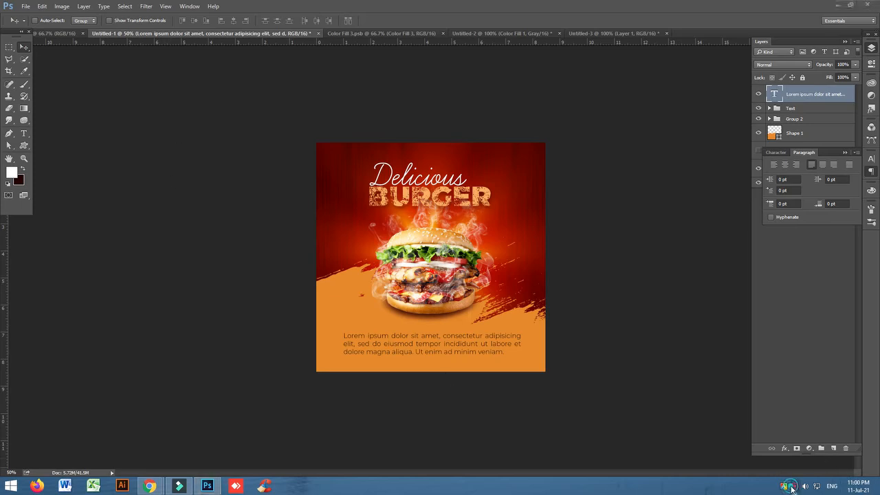